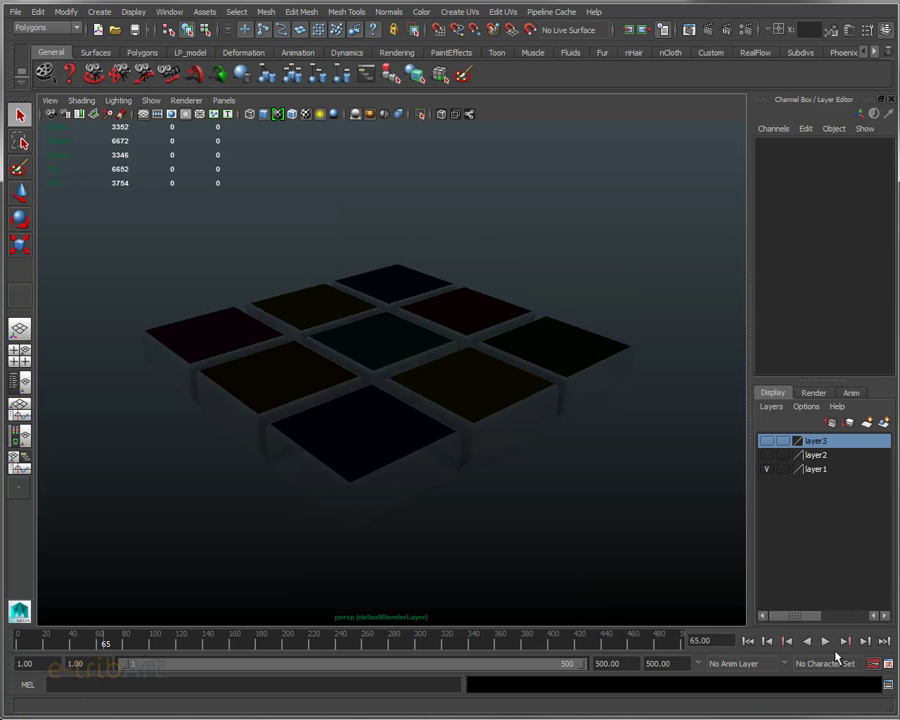
Play the animation of the sphere bouncing over the 3×3 dark tile grid.
left_click(827, 642)
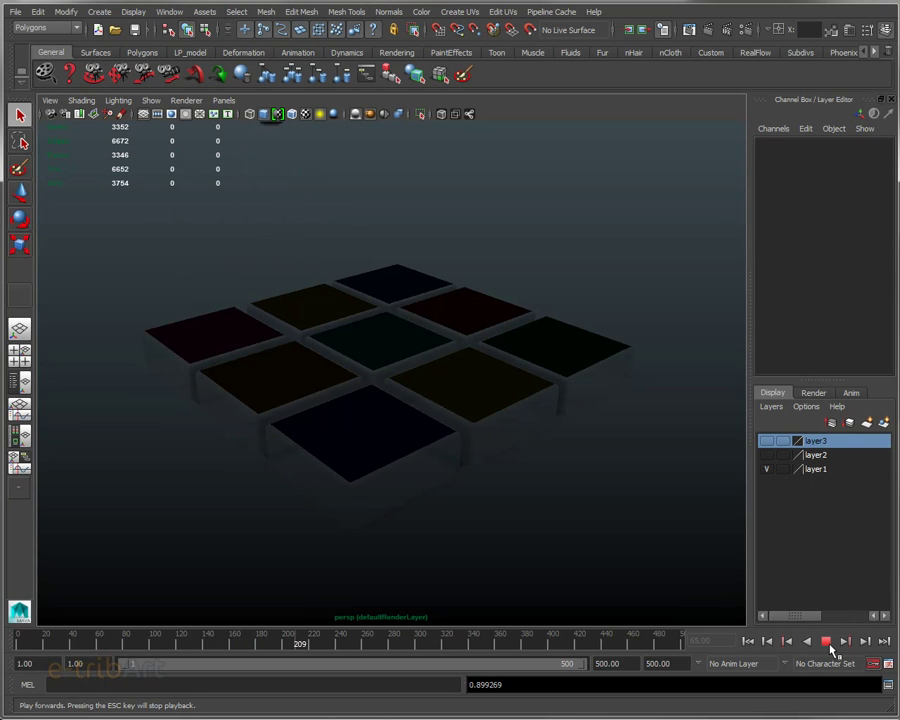
Stop the animation at frame 31 with the ball landed, then select the red-topped cube.
left_click(829, 644)
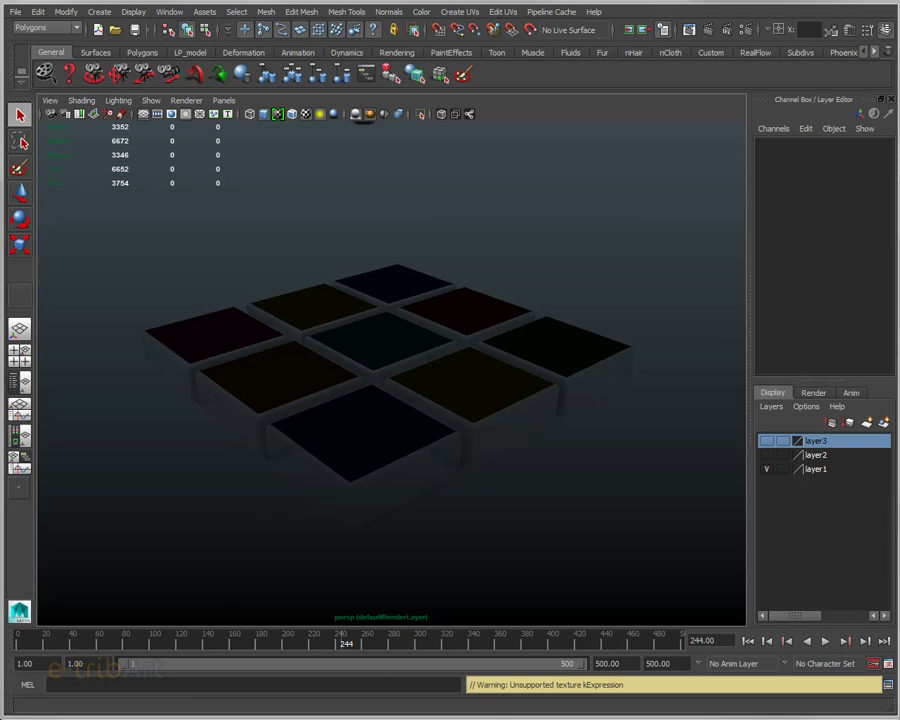
left_click(42, 640)
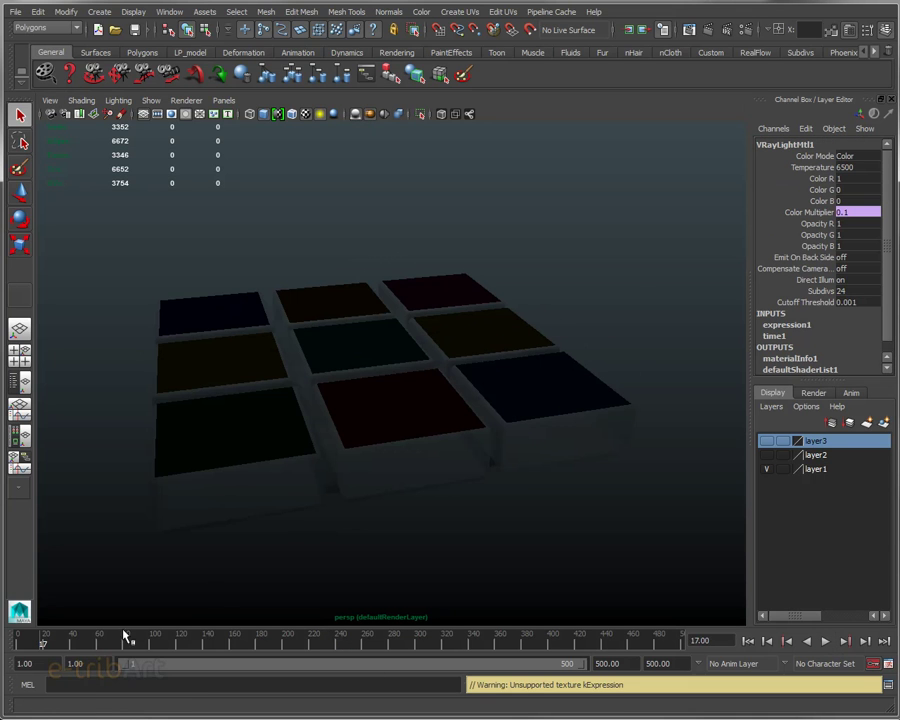
key("alt+v")
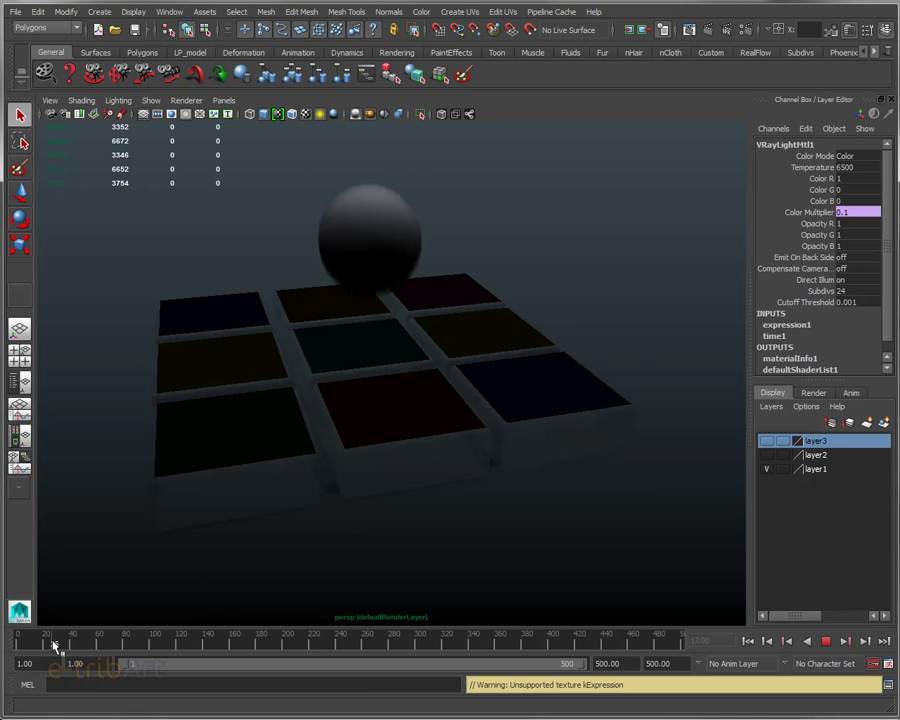
left_click(59, 644)
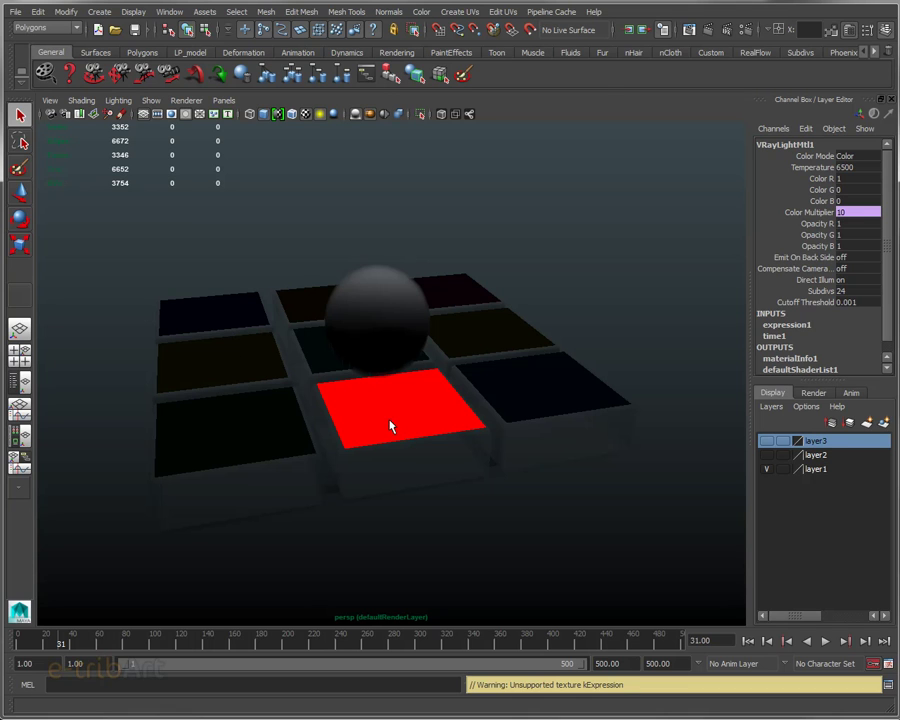
left_click(390, 457)
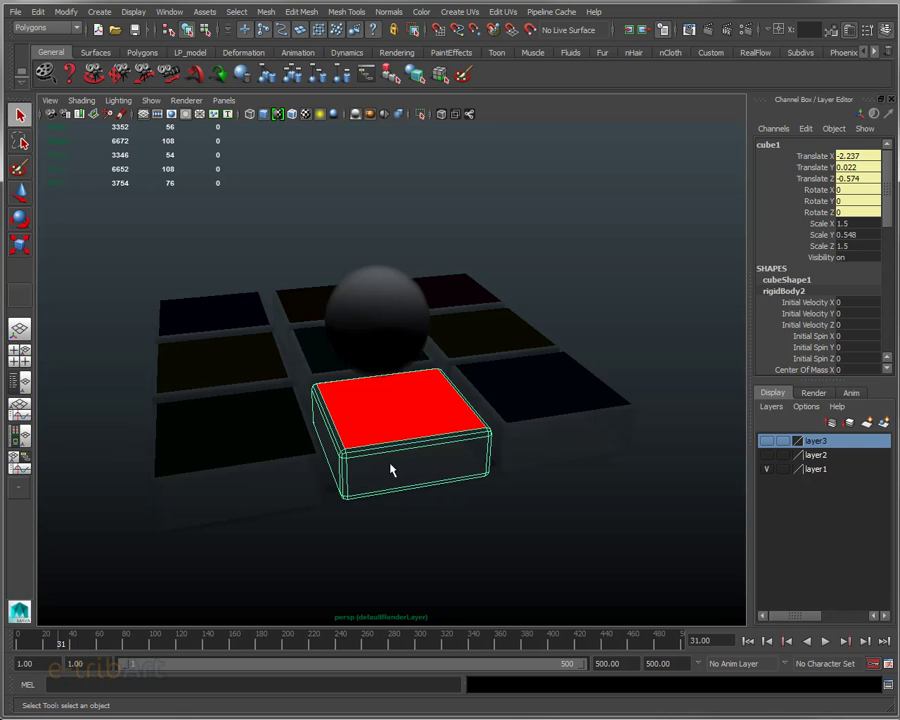
Switch the menu set from Dynamics to nDynamics and open the nParticles menu.
left_click(36, 27)
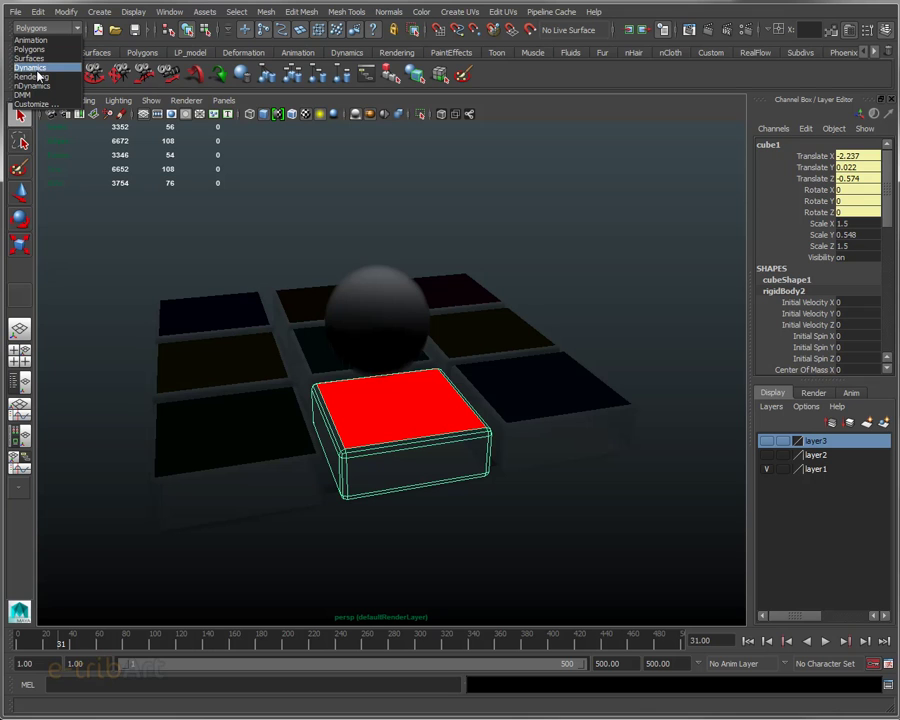
left_click(38, 70)
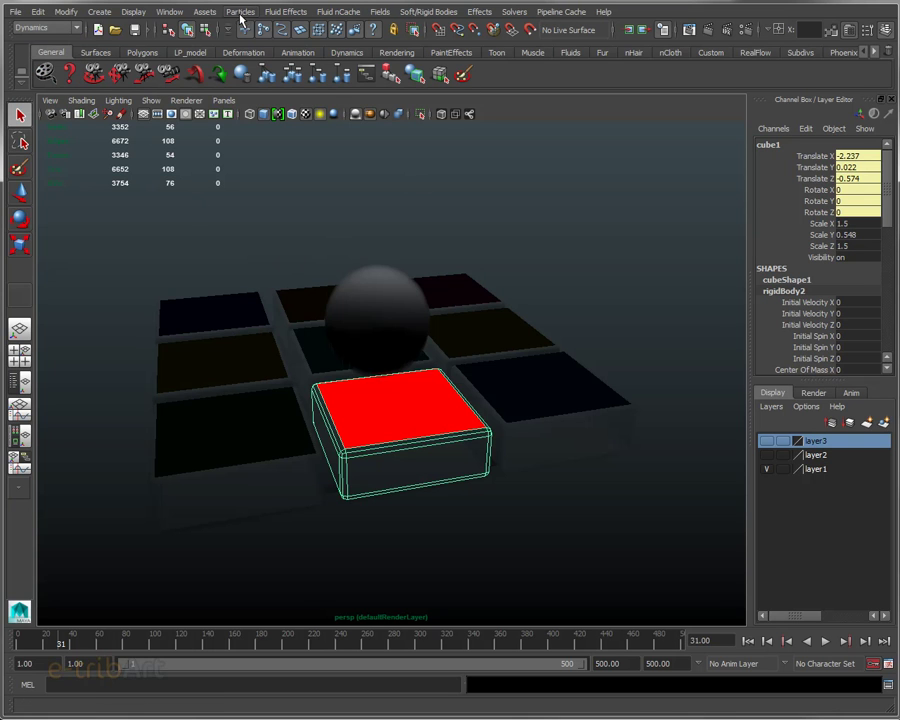
left_click(240, 13)
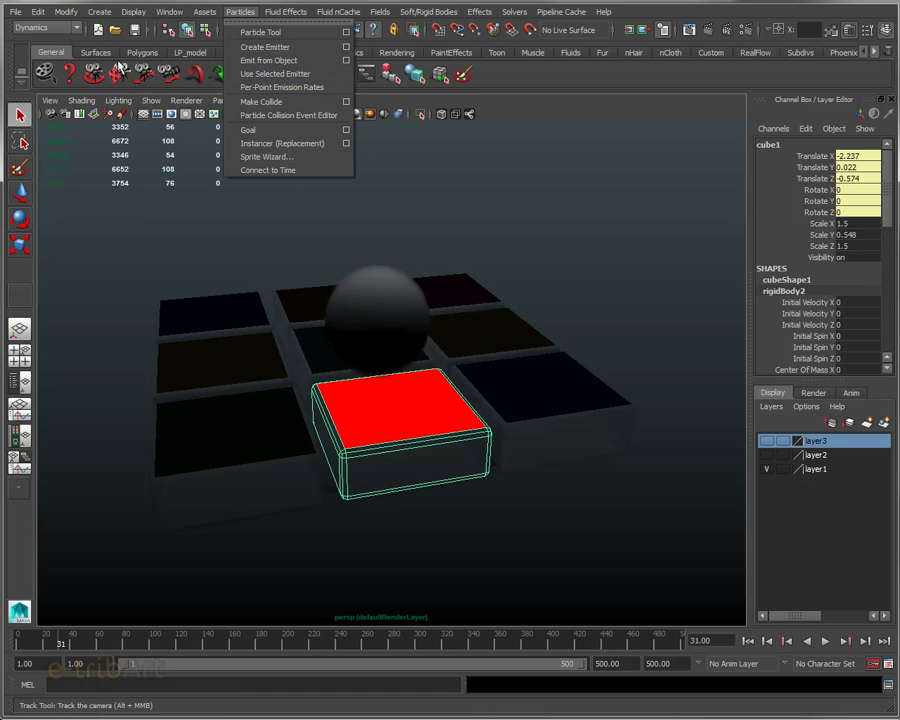
left_click(63, 33)
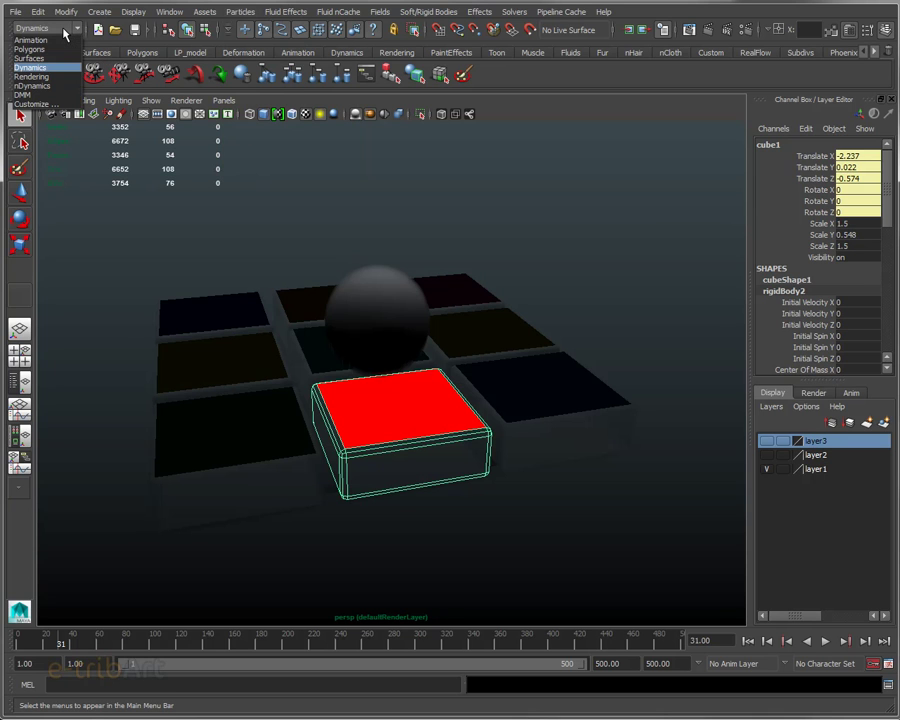
left_click(40, 86)
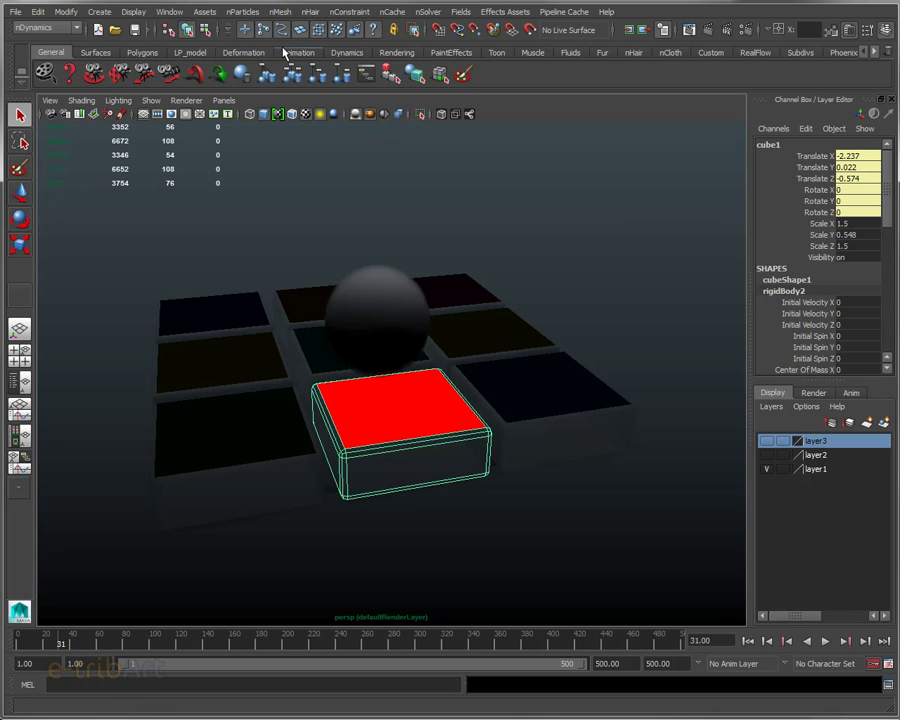
left_click(242, 12)
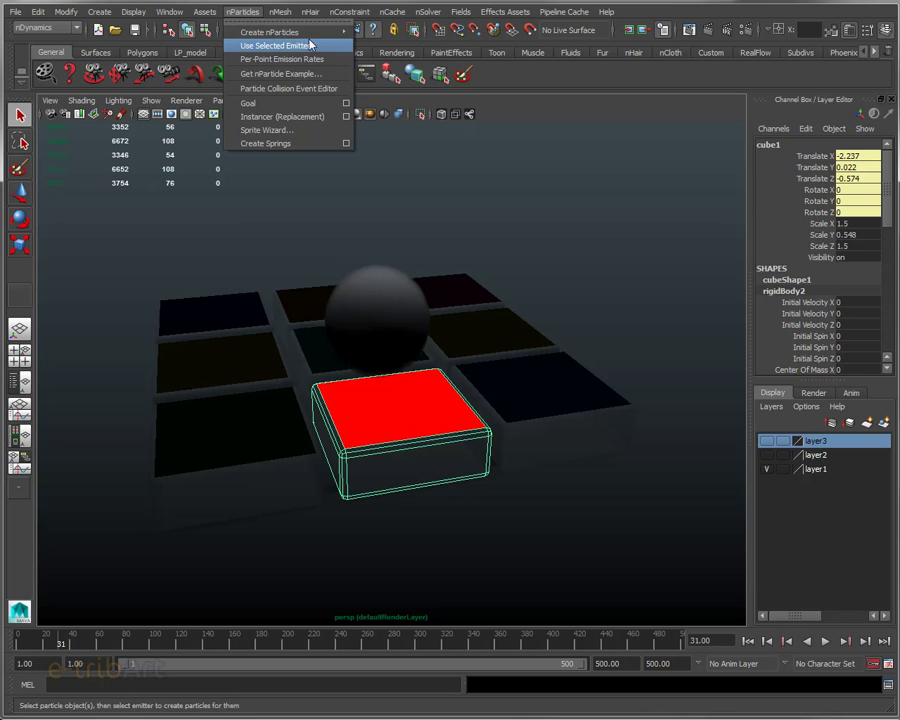
mouse_move(270, 32)
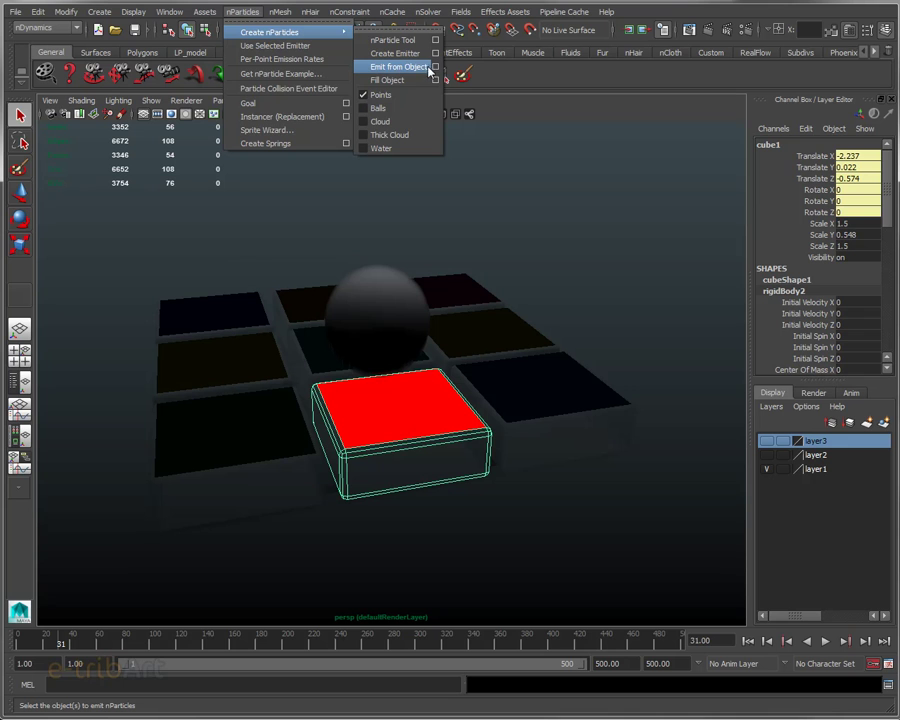
Add a surface emitter named emit_energie_rouge at rate 1500 to the red cube.
left_click(437, 67)
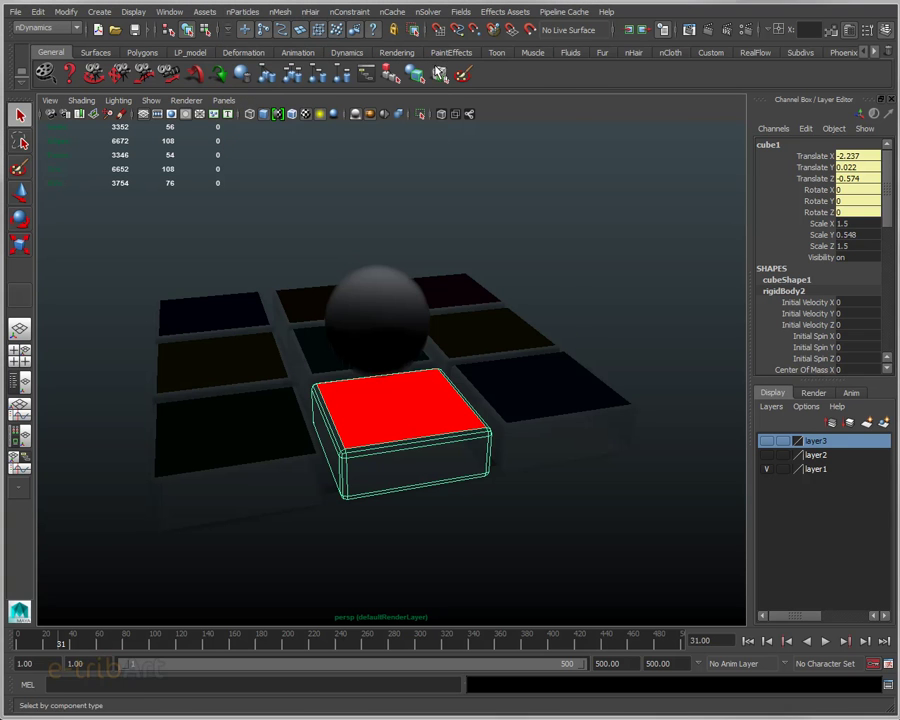
left_click_drag(662, 42, 573, 33)
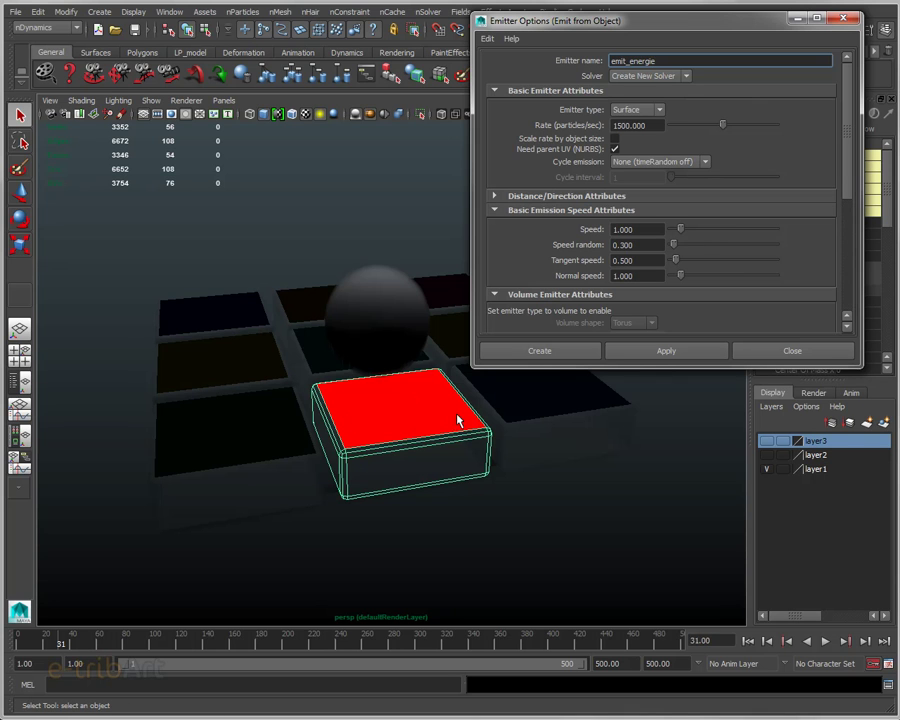
left_click_drag(644, 367, 663, 590)
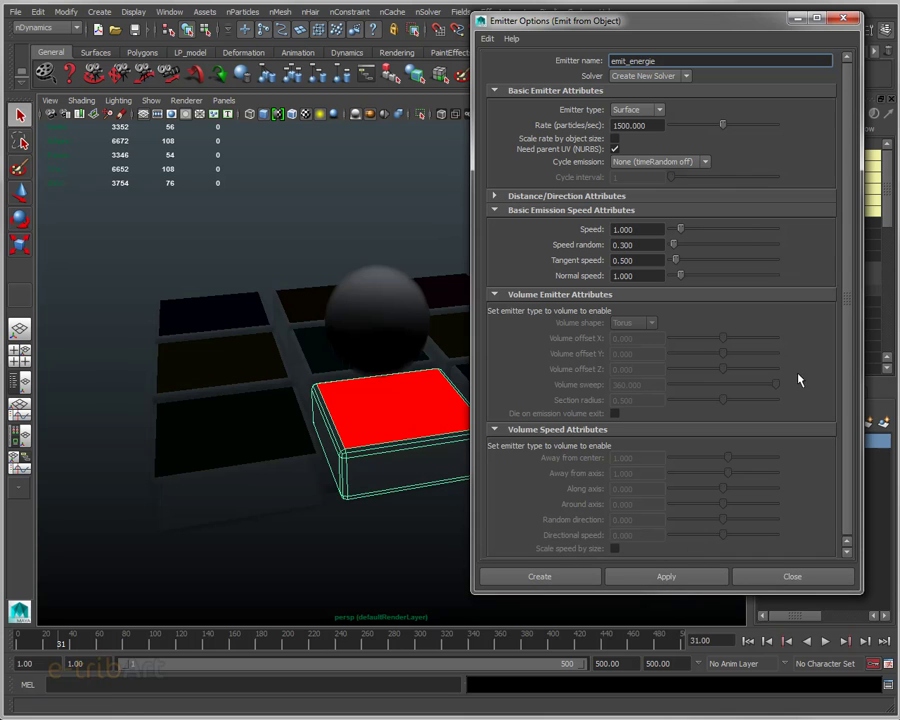
left_click(499, 431)
left_click(500, 294)
left_click(525, 212)
left_click(525, 212)
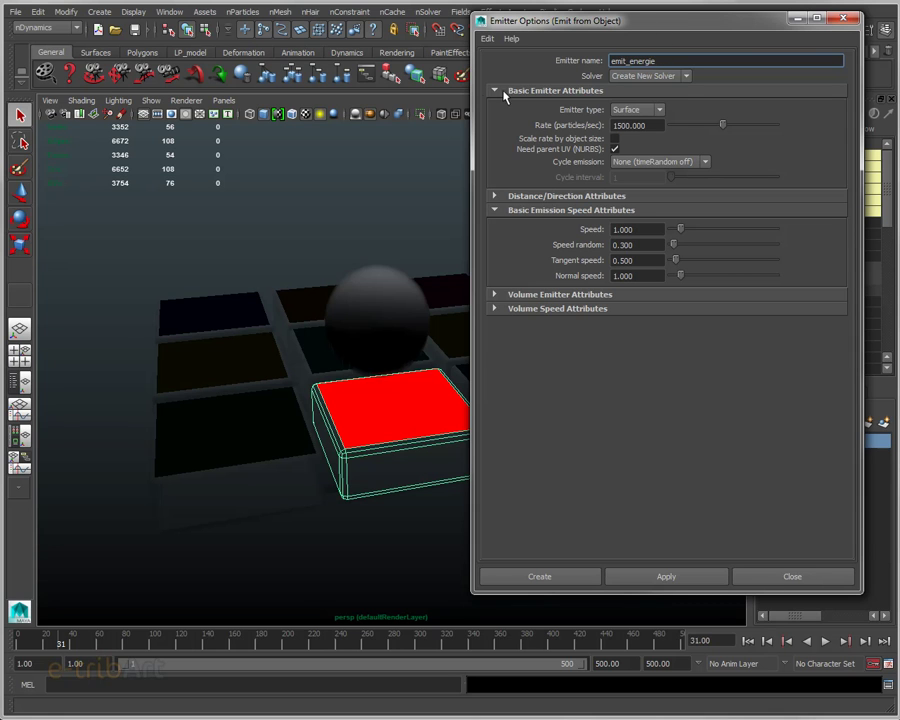
left_click_drag(473, 101, 529, 101)
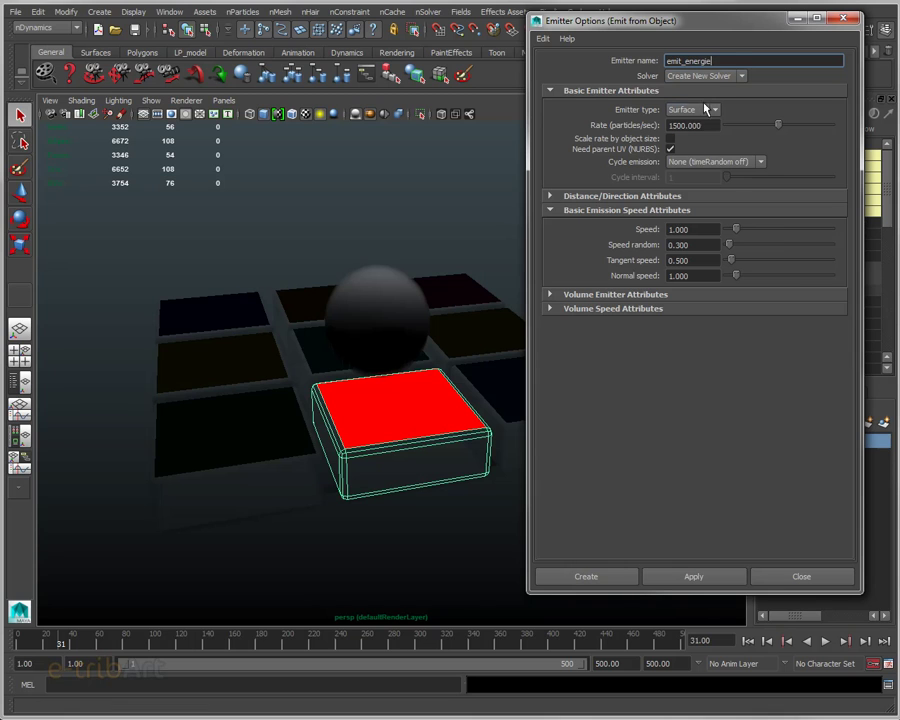
left_click(716, 61)
type("_rouge")
left_click(607, 580)
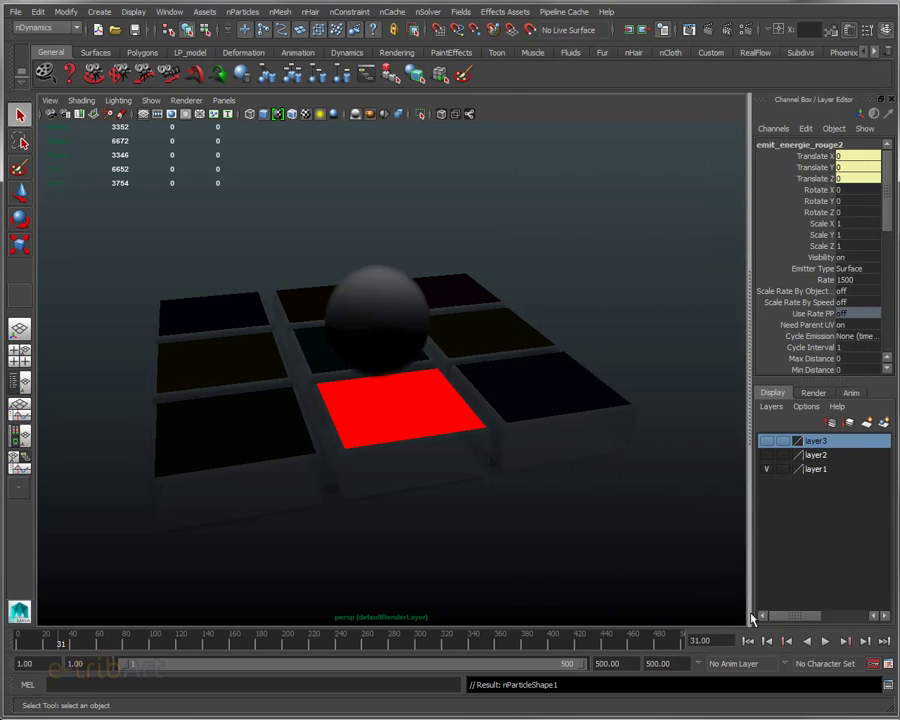
Play the simulation from the start to frame 22 and select the emitted particles.
left_click(748, 641)
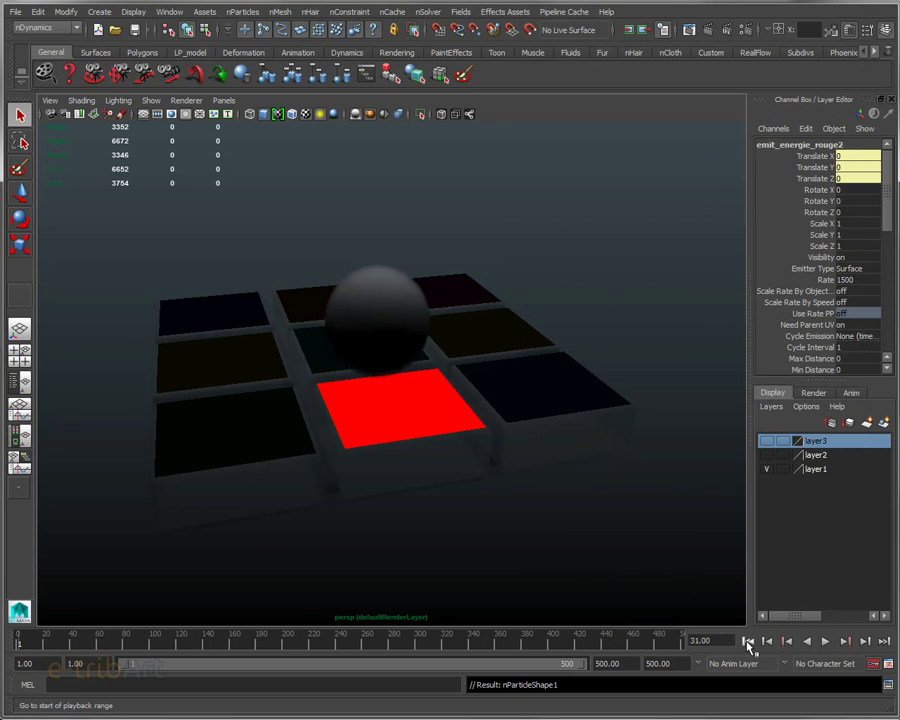
left_click(824, 641)
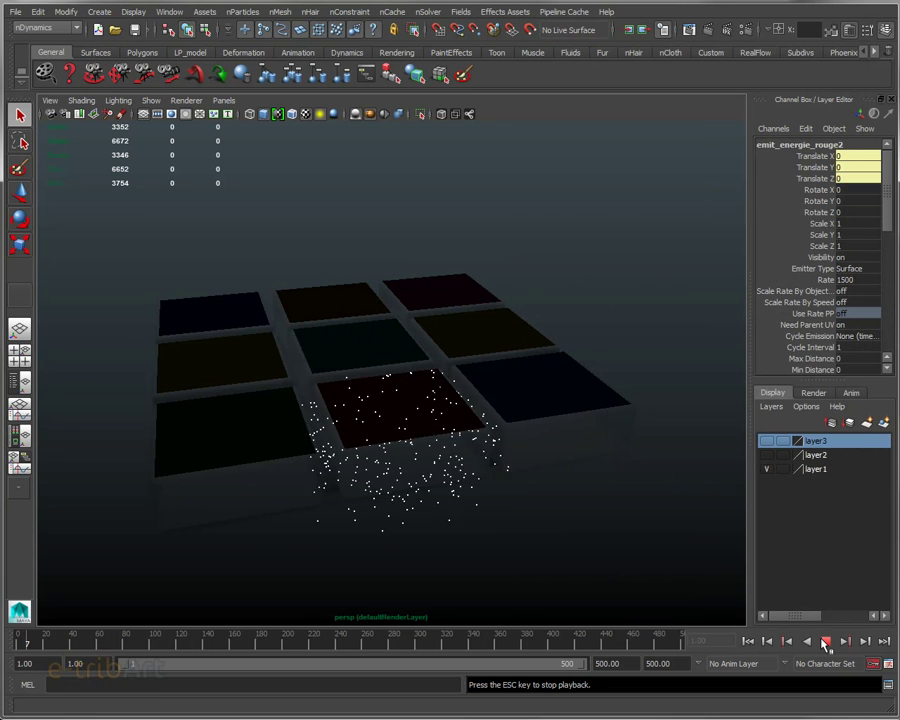
left_click(824, 641)
mouse_move(490, 515)
left_mouse_down("alt")
mouse_move(480, 490)
mouse_move(447, 500)
mouse_move(462, 486)
left_mouse_up("alt")
left_click(448, 516)
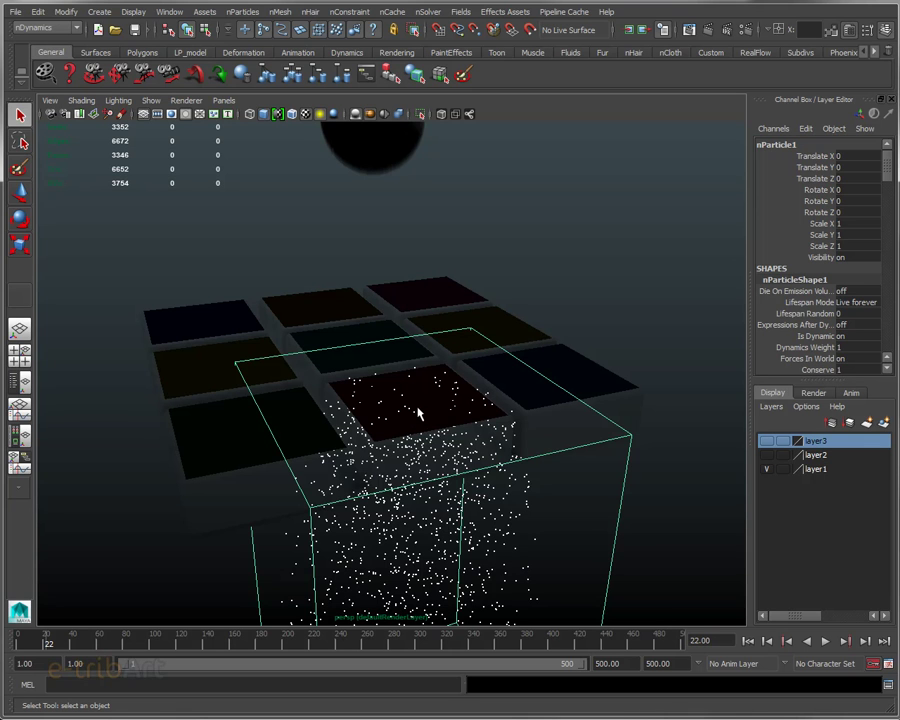
Orbit and zoom the view around the particle stream falling beneath the grid.
mouse_move(418, 412)
left_mouse_down("alt")
mouse_move(432, 416)
mouse_move(433, 405)
left_mouse_up("alt")
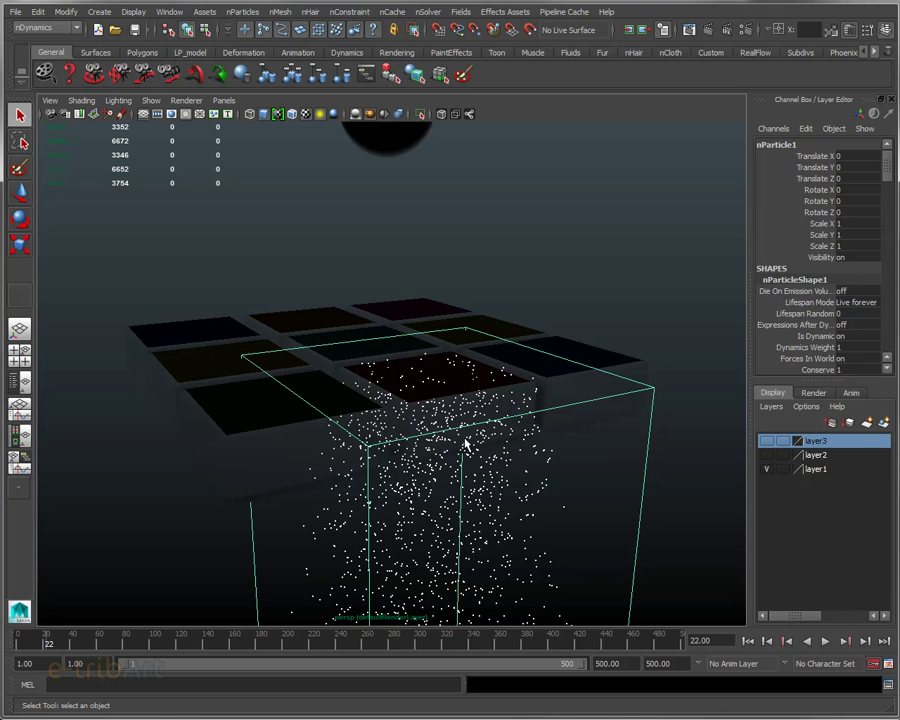
left_click_drag(465, 443, 400, 403, "alt")
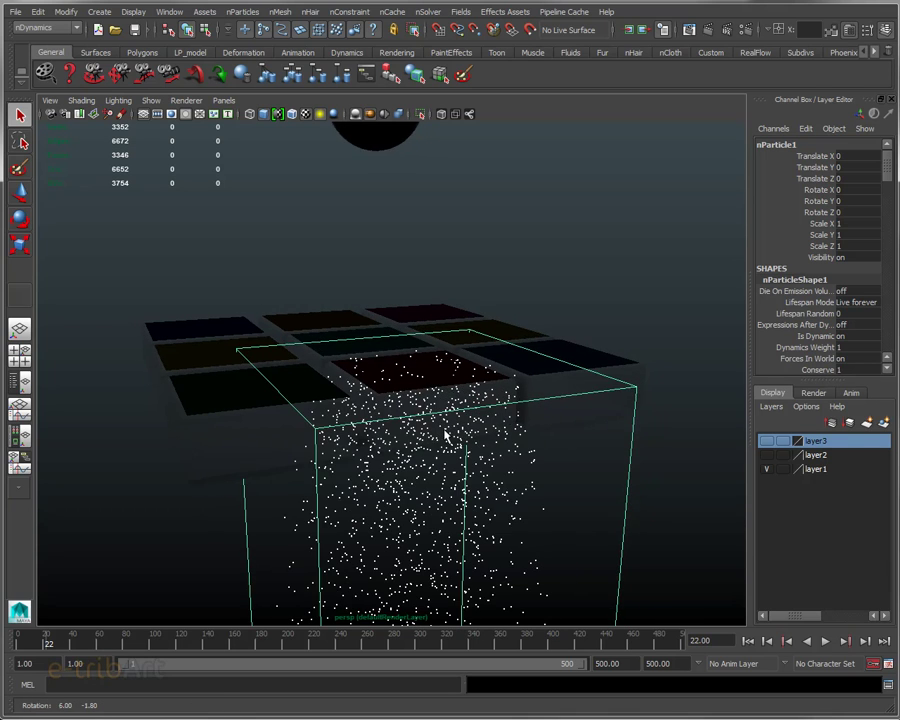
scroll(400, 405, "down", 2)
scroll(400, 410, "down", 2)
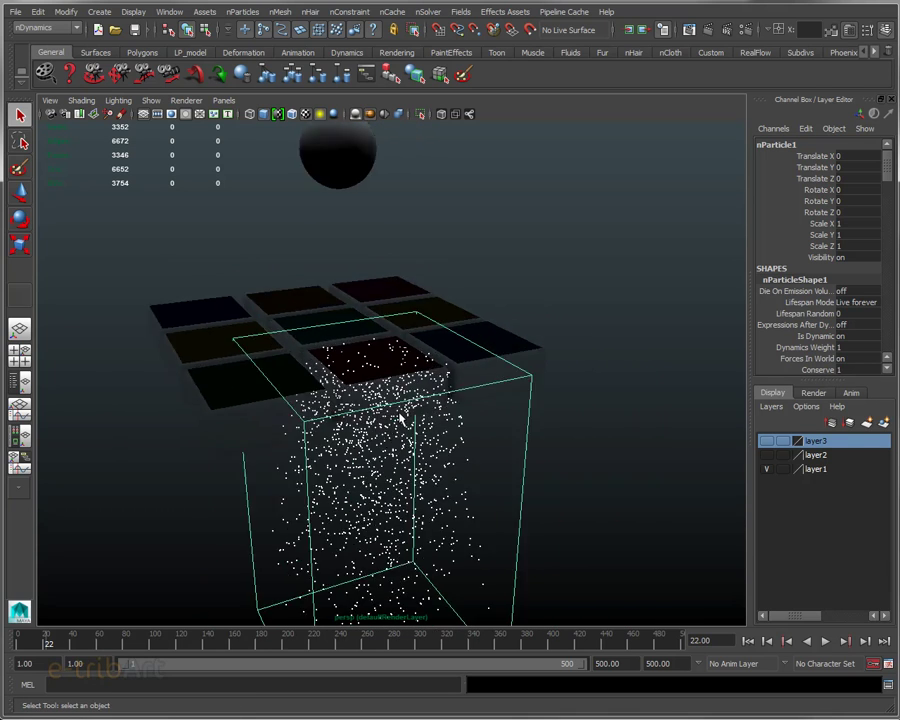
scroll(400, 415, "down", 2)
left_click_drag(402, 416, 430, 430, "alt")
scroll(410, 420, "up", 3)
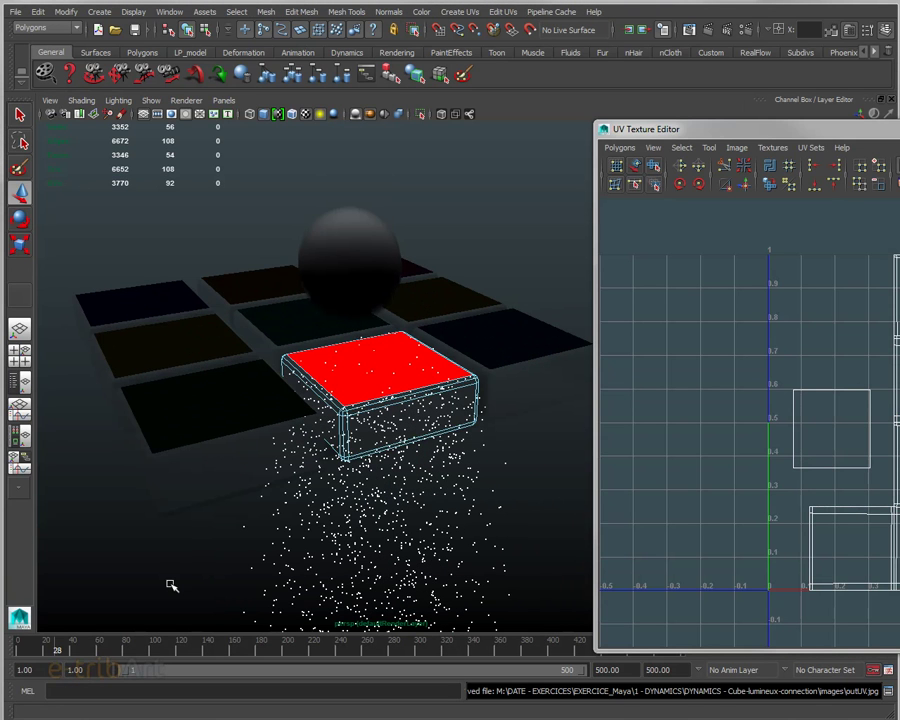
Move the UV Texture Editor aside and open nParticleShape1's Attribute Editor beside the viewport.
left_click_drag(753, 138, 725, 138)
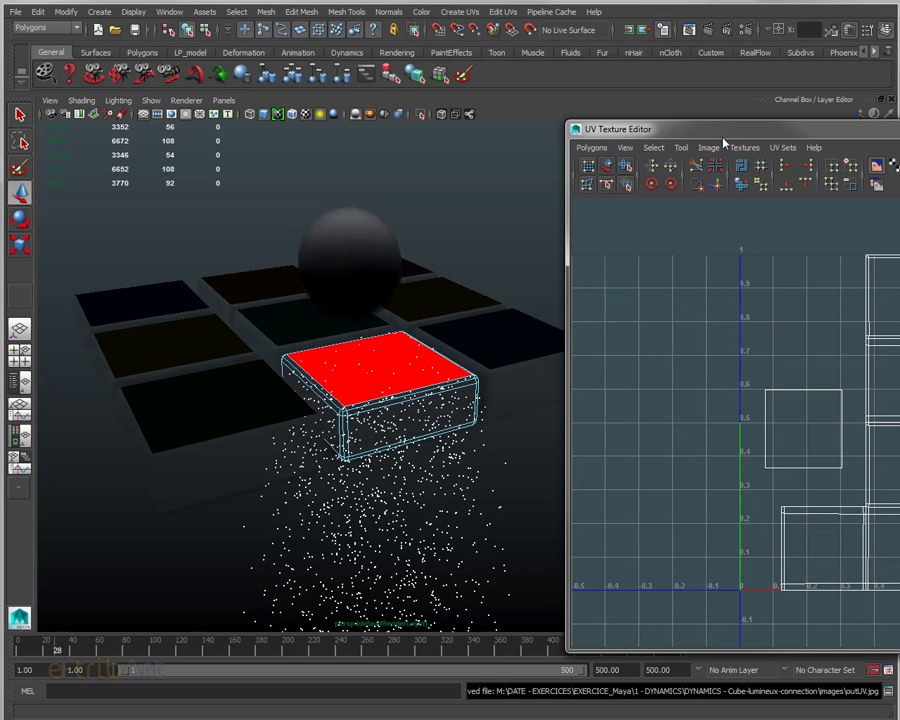
left_click_drag(727, 129, 899, 130)
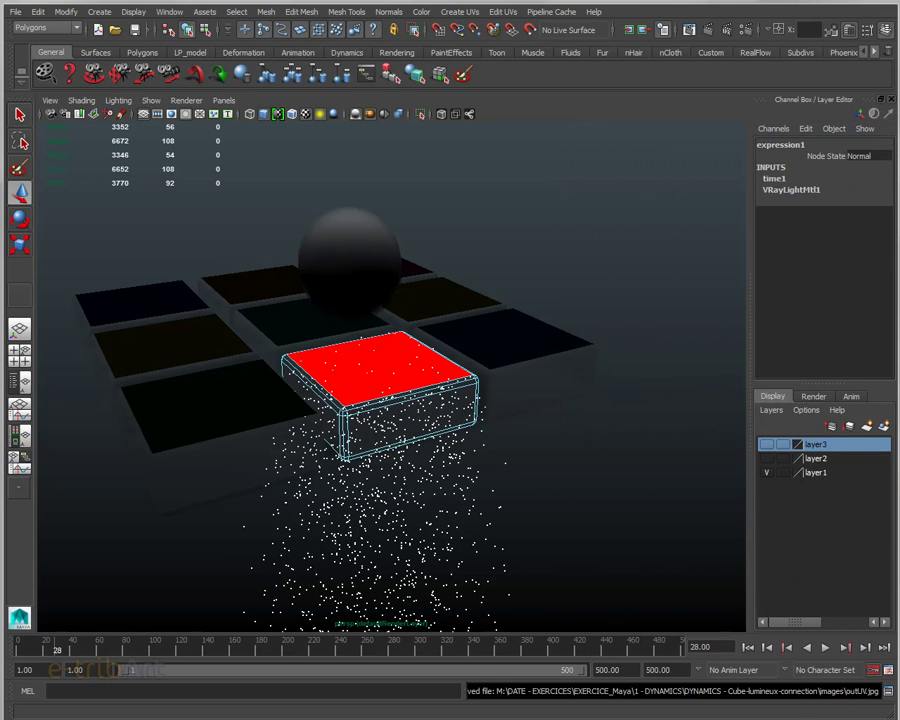
left_click(380, 480)
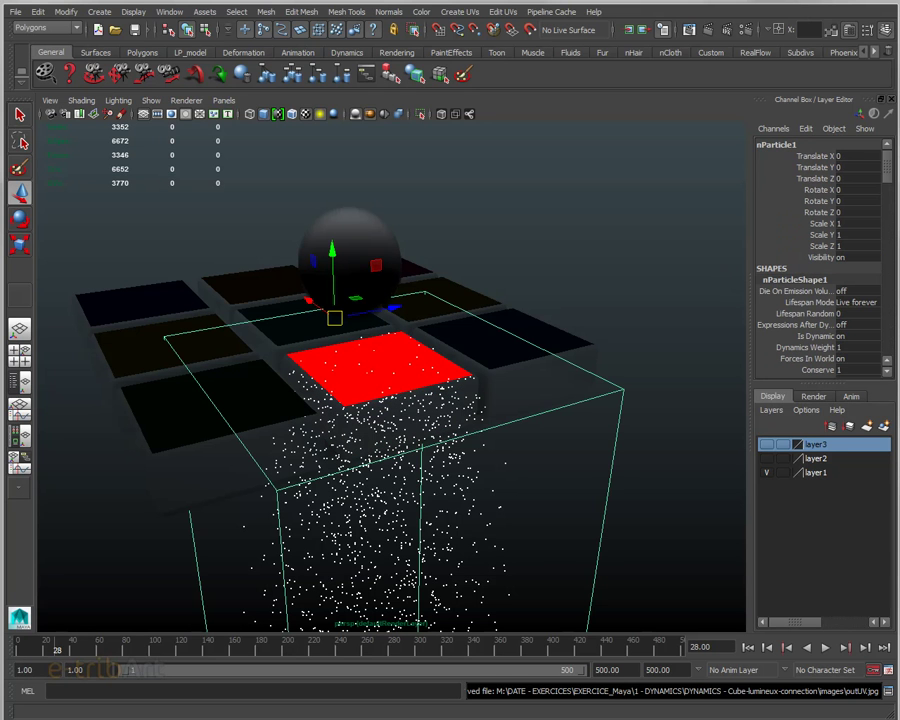
key("ctrl+a")
mouse_move(730, 24)
left_mouse_down()
mouse_move(592, 26)
mouse_move(634, 24)
mouse_move(626, 34)
mouse_move(640, 150)
mouse_move(650, 72)
left_mouse_up()
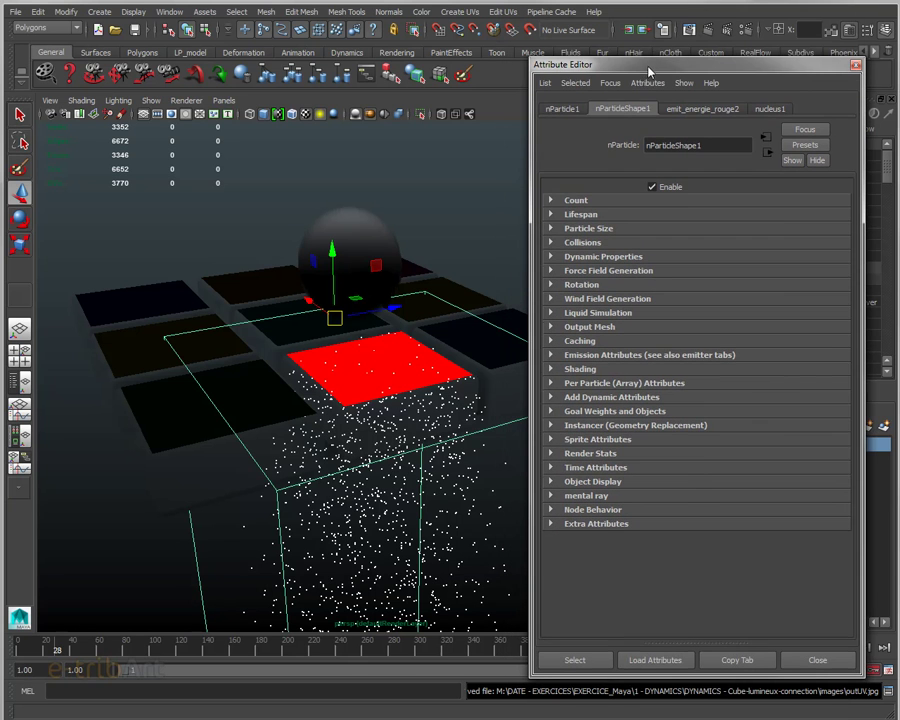
Review the emit_energie_rouge2 emitter's emission settings in the Attribute Editor.
left_click(678, 112)
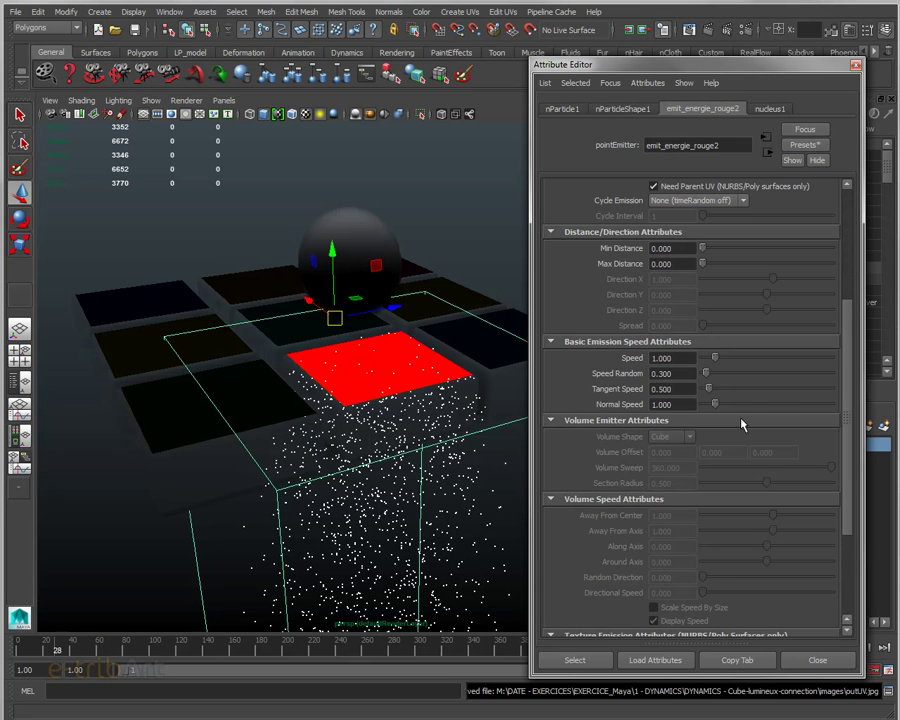
scroll(741, 426, "up", 2)
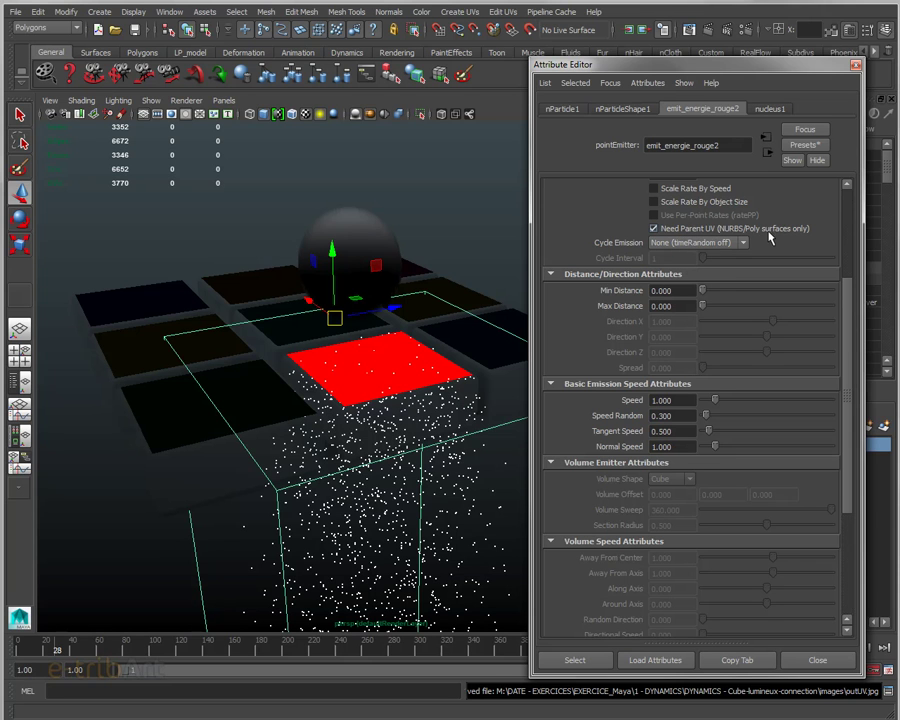
scroll(700, 508, "down", 8)
scroll(700, 505, "down", 1)
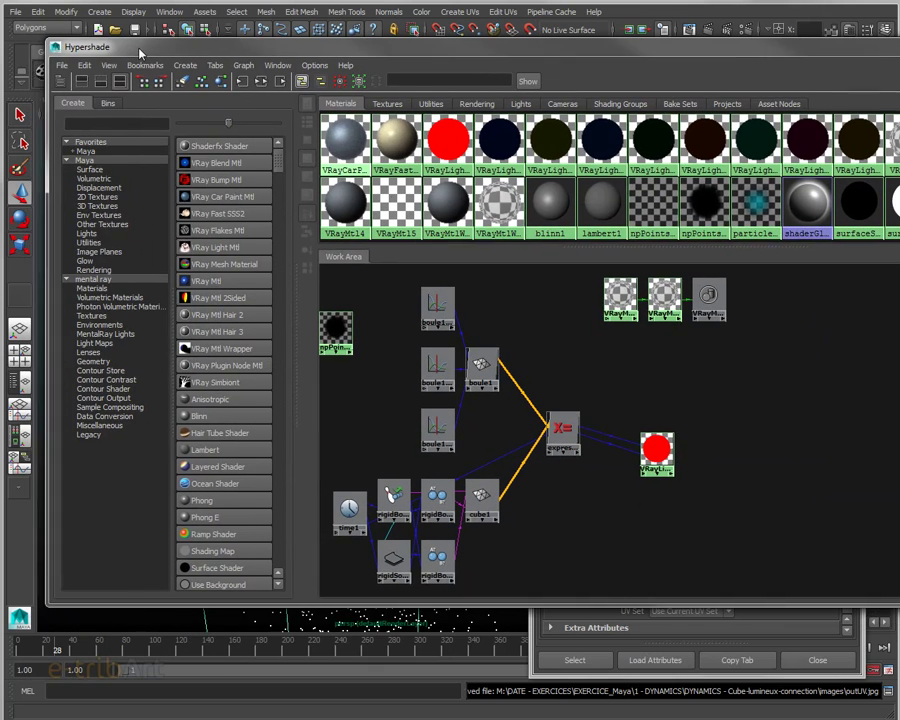
Create a File texture, place file1 beside its place2dTexture node, and open file1's attributes.
left_click(94, 197)
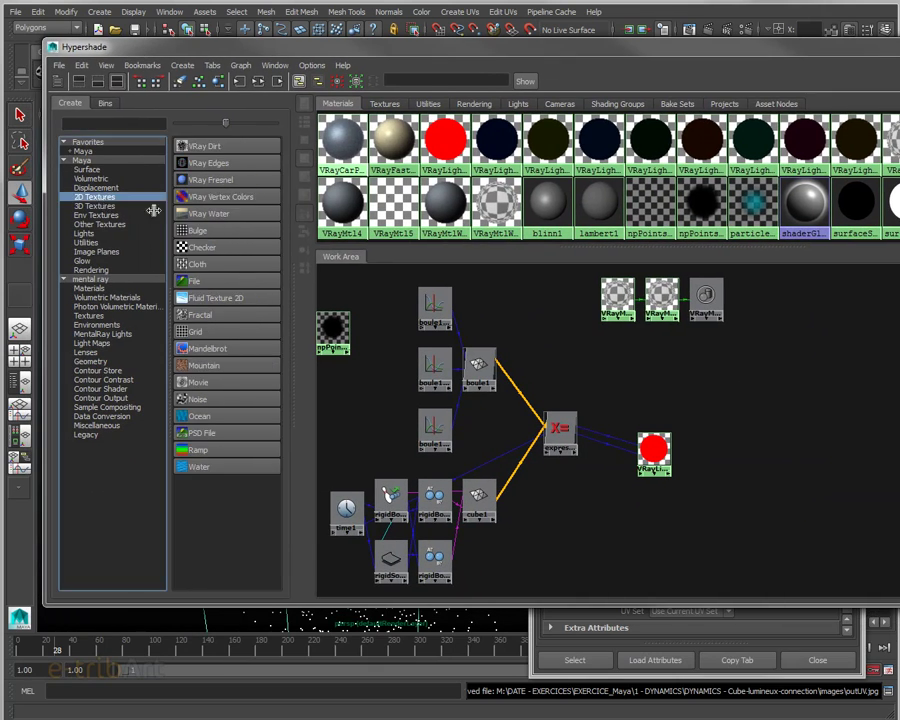
left_click(218, 288)
left_click_drag(333, 418, 785, 405)
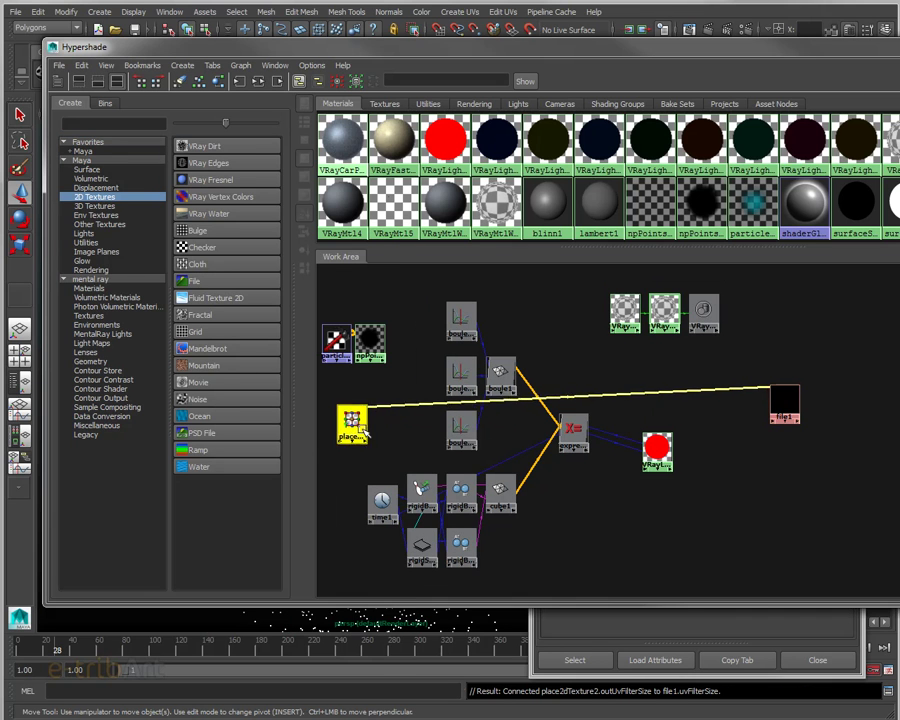
left_click_drag(338, 420, 678, 390)
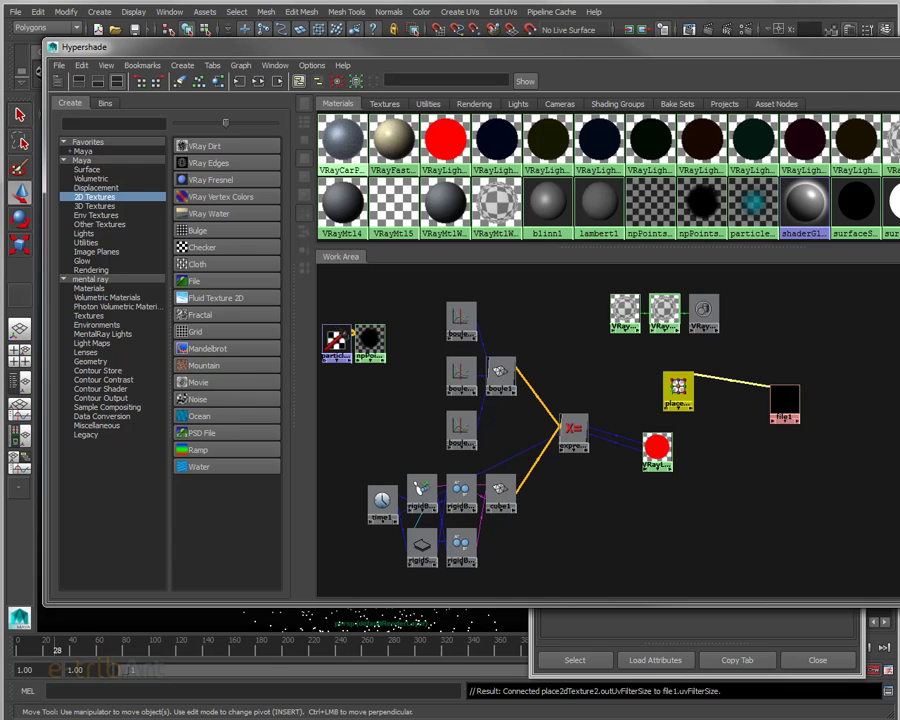
left_click_drag(785, 405, 748, 390)
left_click_drag(680, 400, 654, 393)
left_click_drag(748, 383, 738, 379)
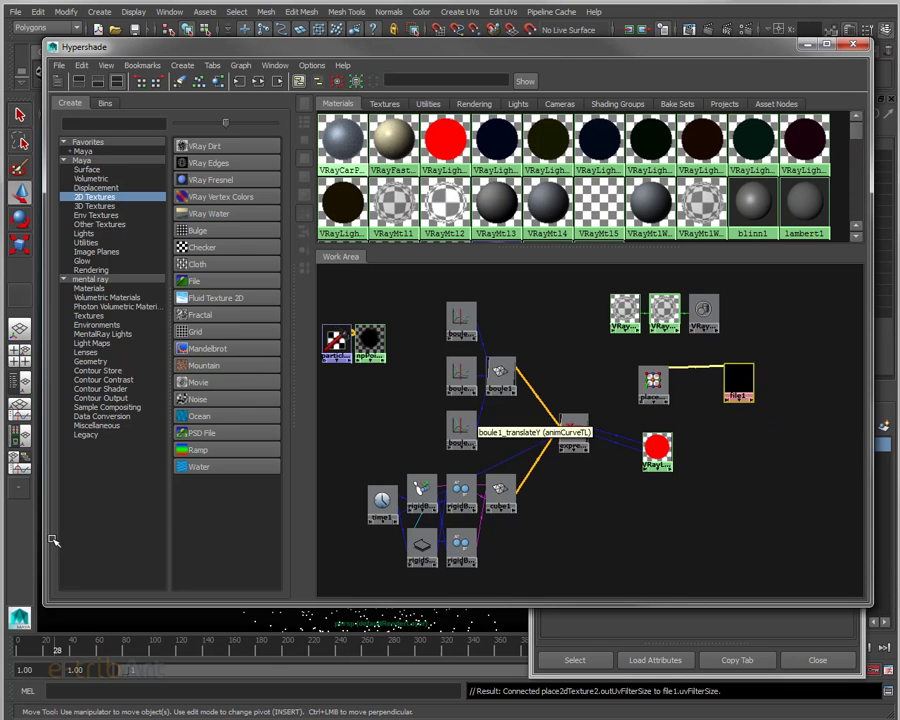
left_click(733, 452)
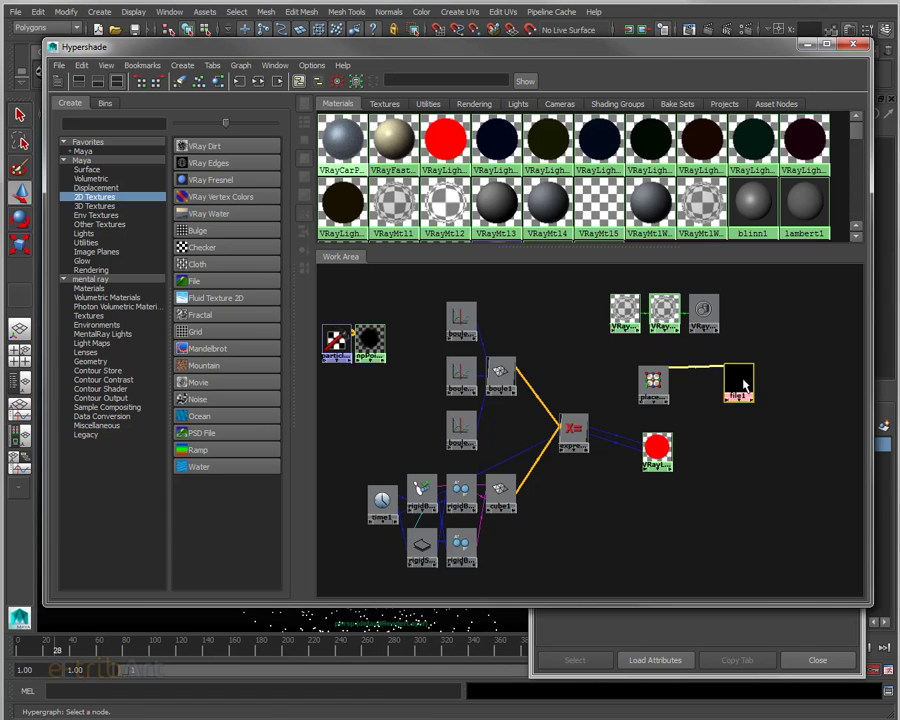
double_click(741, 379)
Load map_emit_particules.jpg into file1 and tidy the texture nodes in the work area.
left_click(840, 310)
left_click(360, 220)
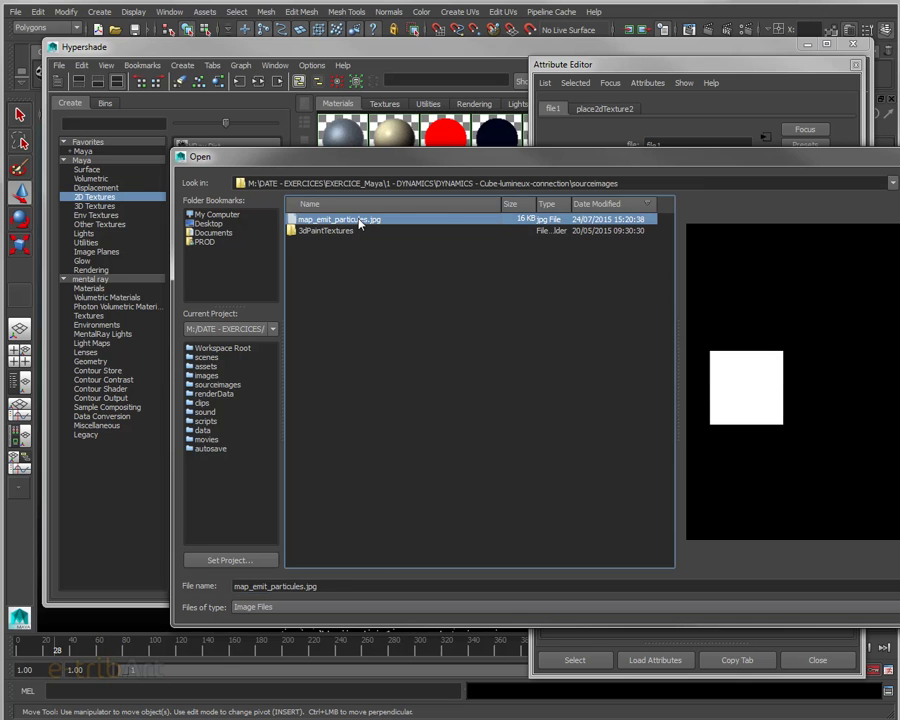
double_click(360, 222)
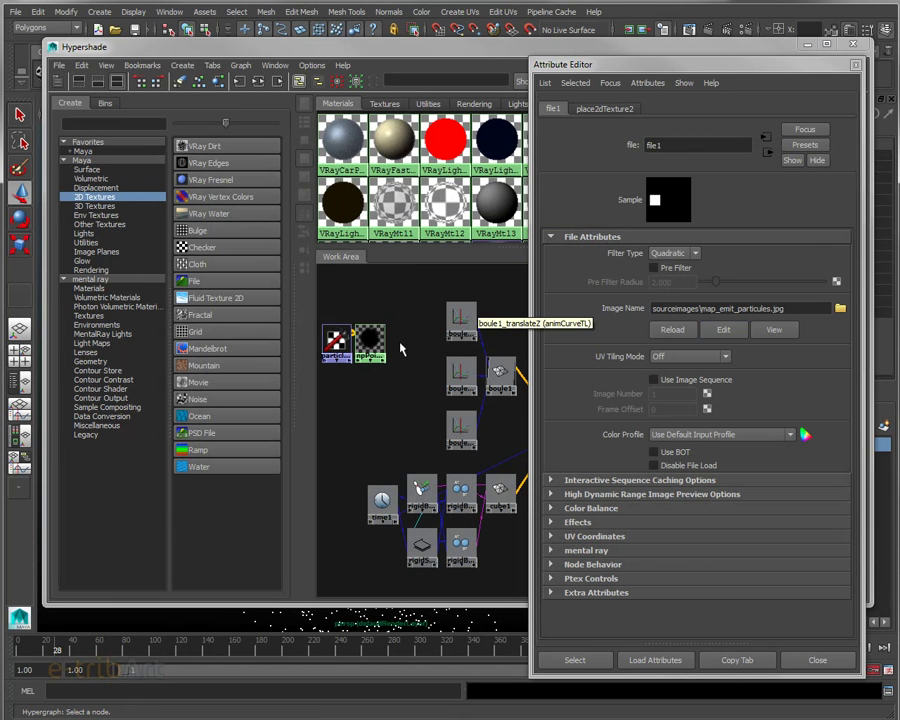
left_click_drag(370, 340, 412, 343)
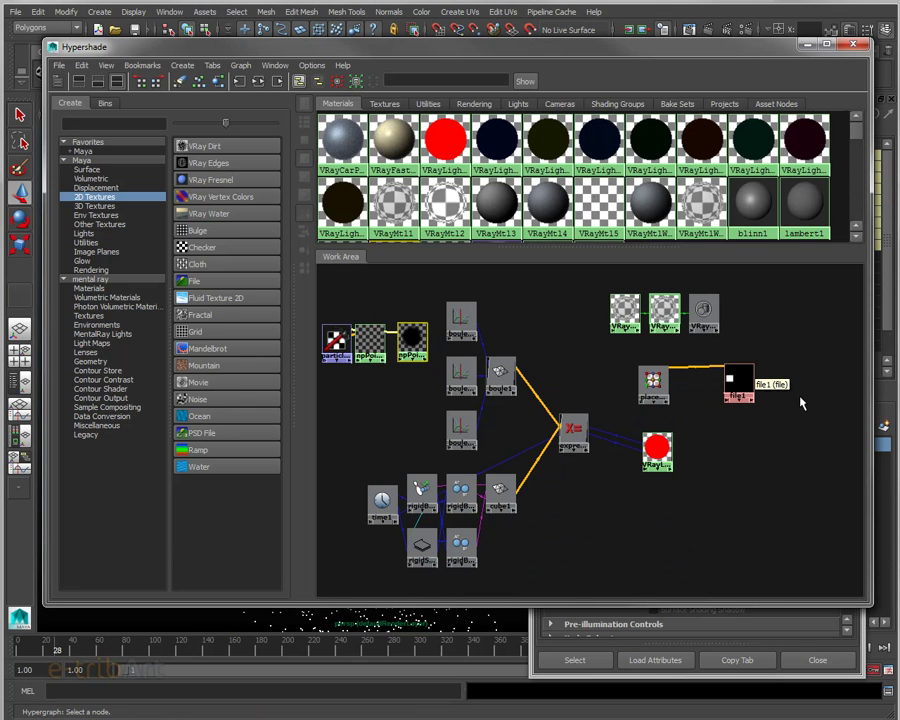
left_click_drag(730, 380, 708, 378)
left_click_drag(653, 388, 718, 377)
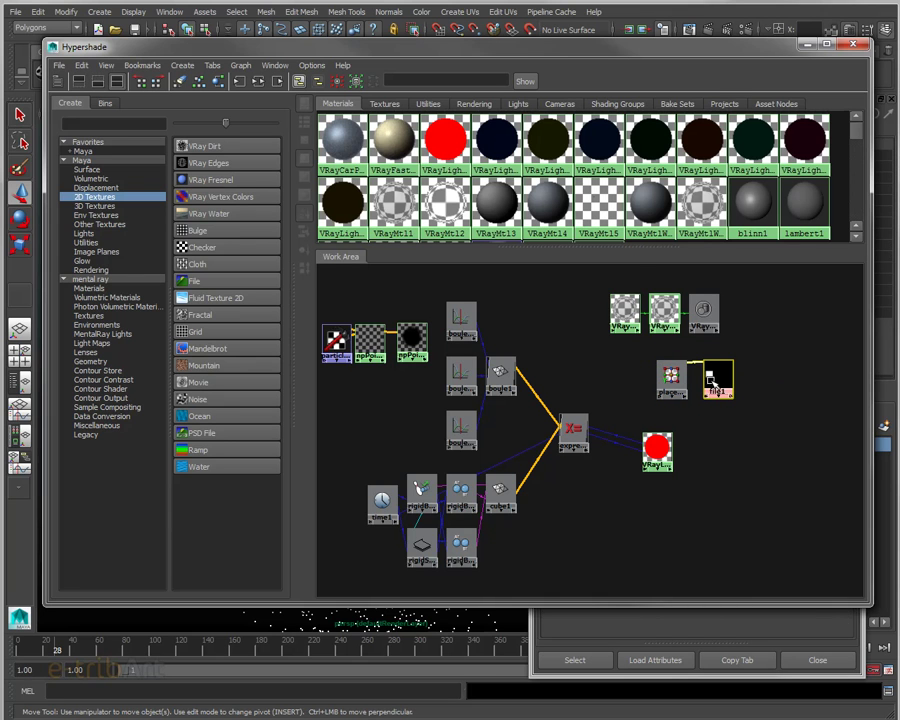
double_click(718, 380)
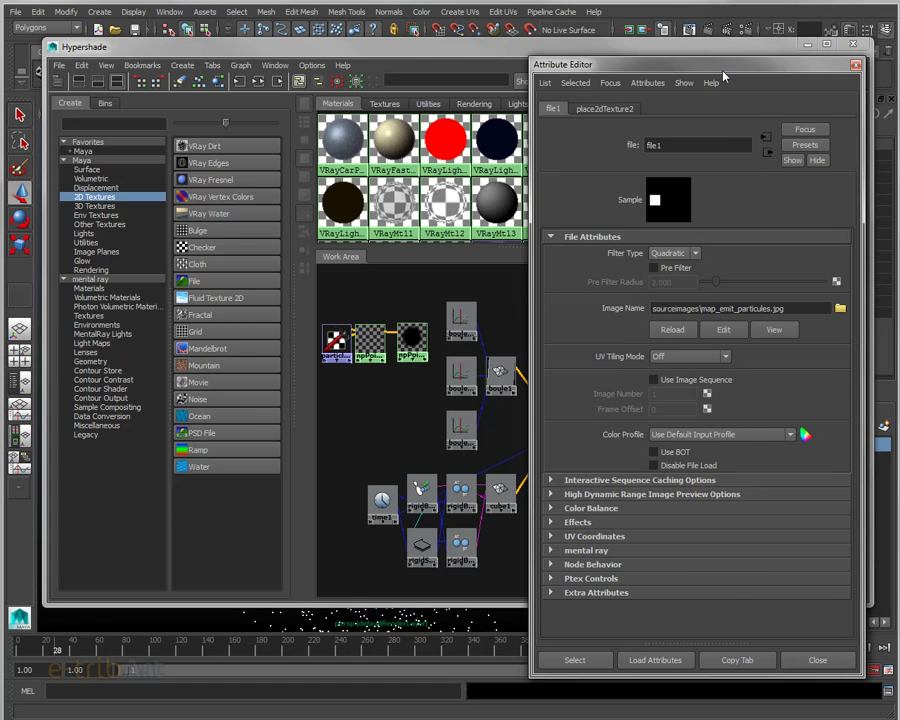
left_click_drag(721, 75, 728, 75)
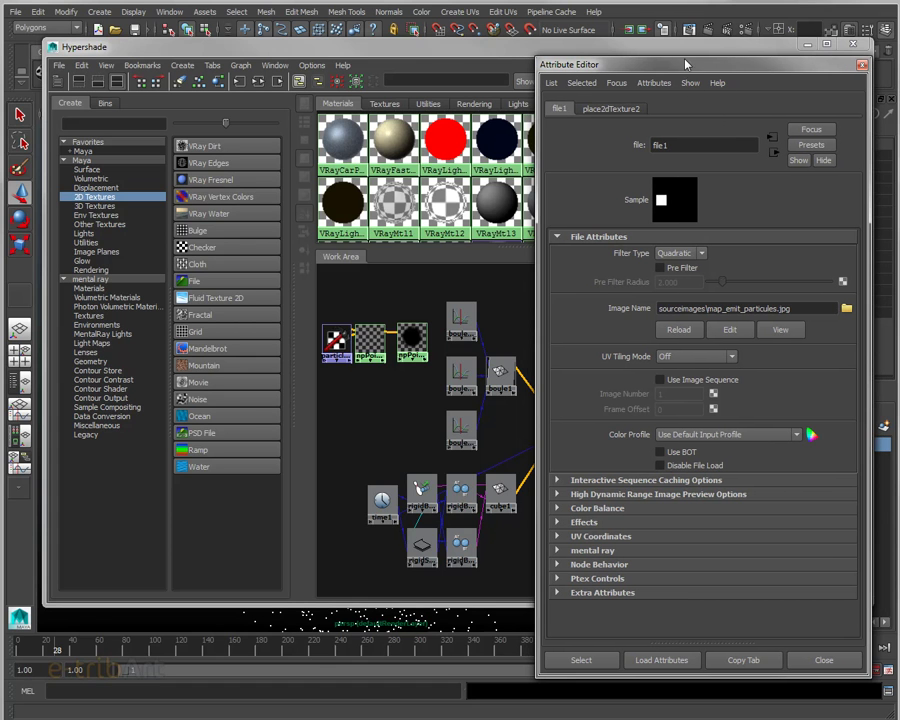
left_click(861, 64)
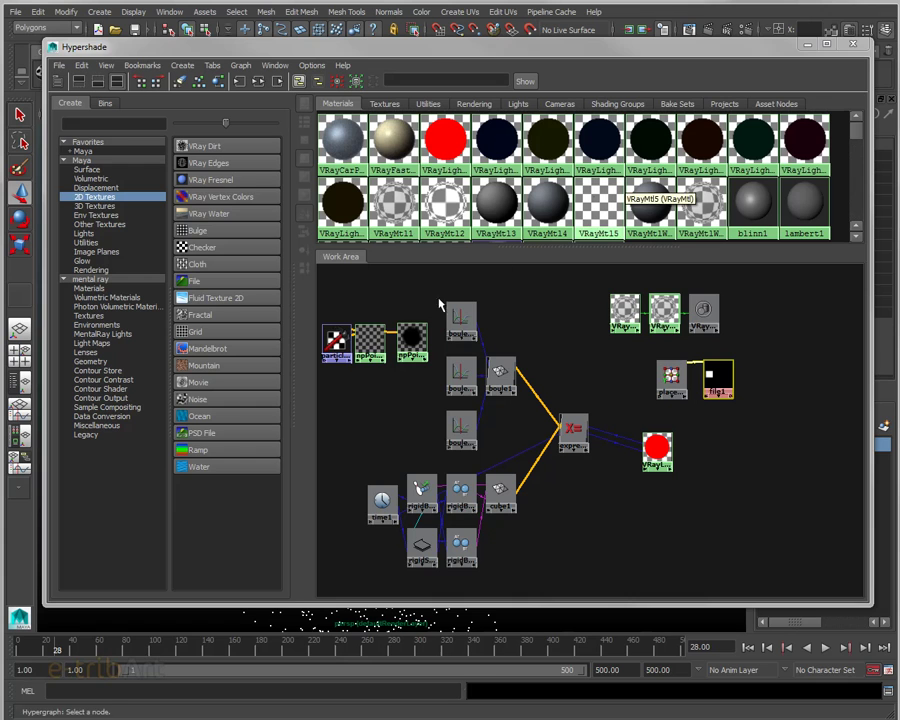
Create a new Lambert material, lambert2, beside file1 and link file1's output to it.
left_click(88, 170)
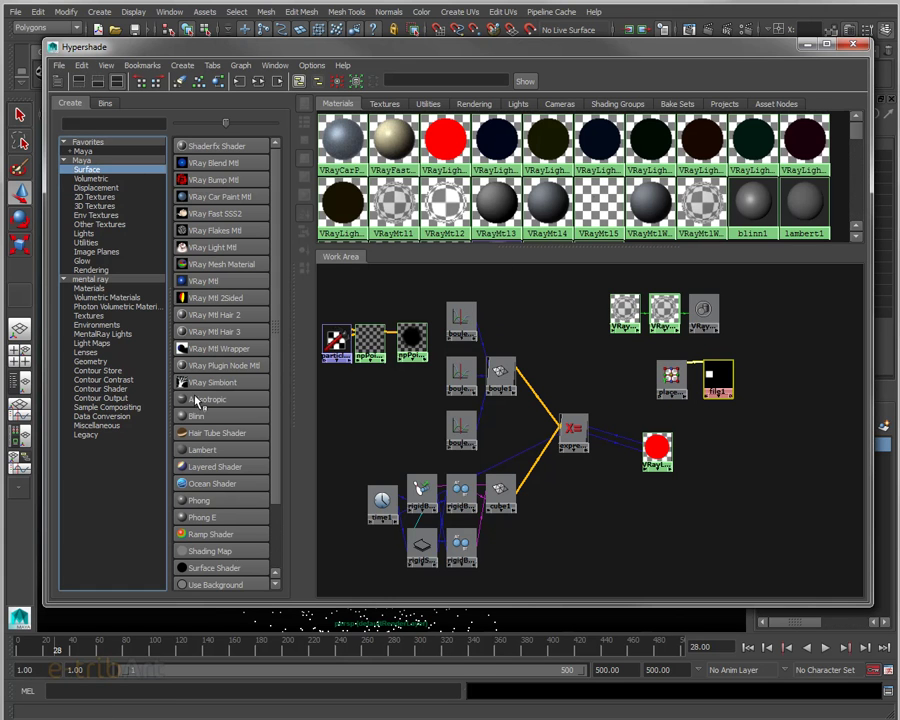
left_click(205, 449)
left_click_drag(370, 510, 770, 378)
middle_click_drag(752, 380, 772, 378)
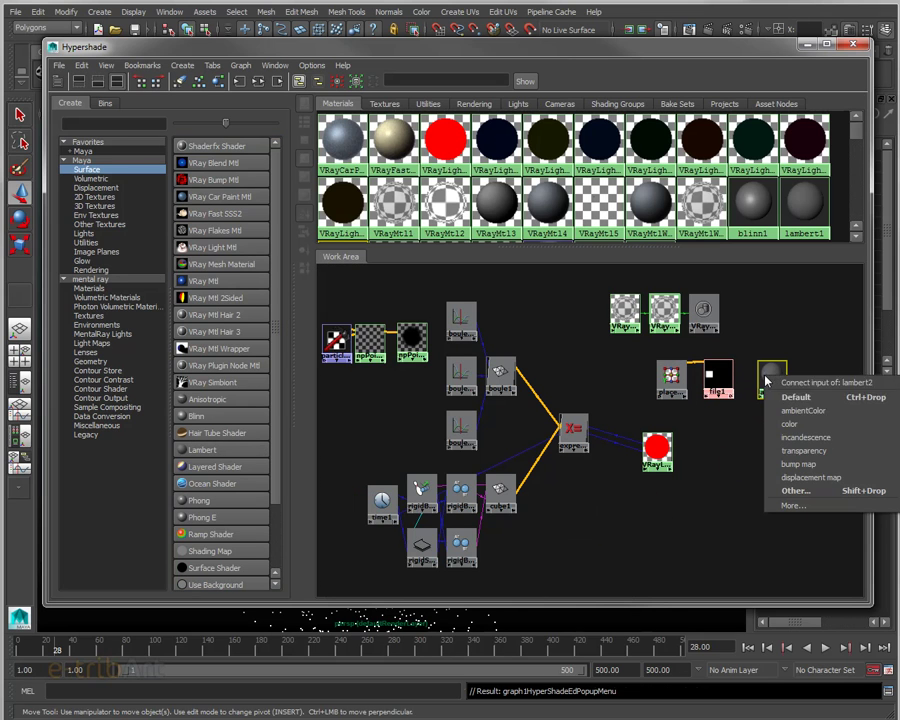
Connect file1 to lambert2's color and hide the swatches to enlarge the work area.
left_click(783, 427)
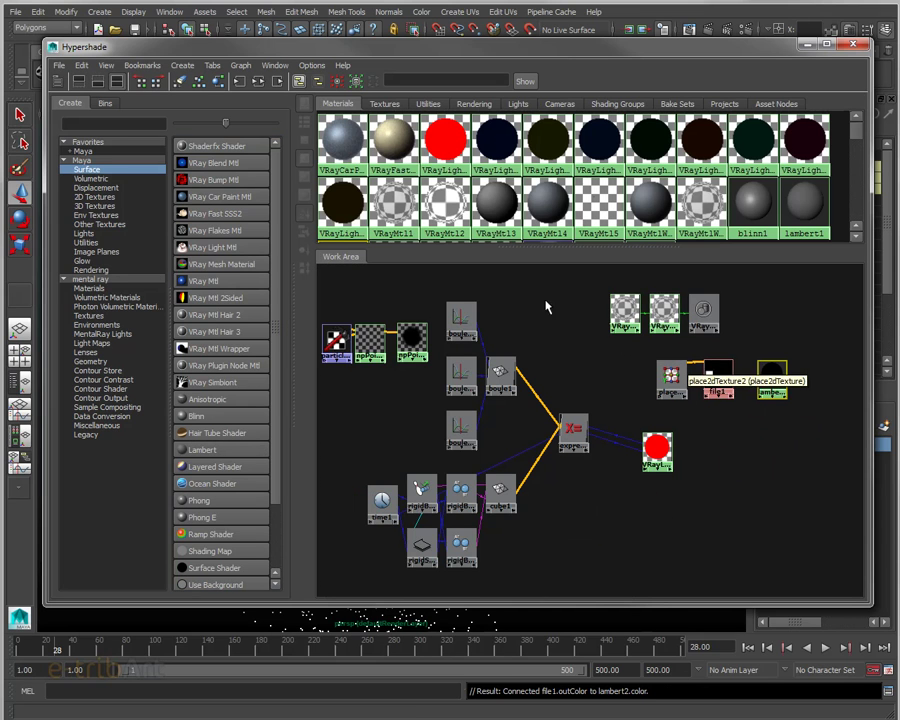
left_click_drag(182, 44, 122, 103)
left_click_drag(175, 150, 143, 322)
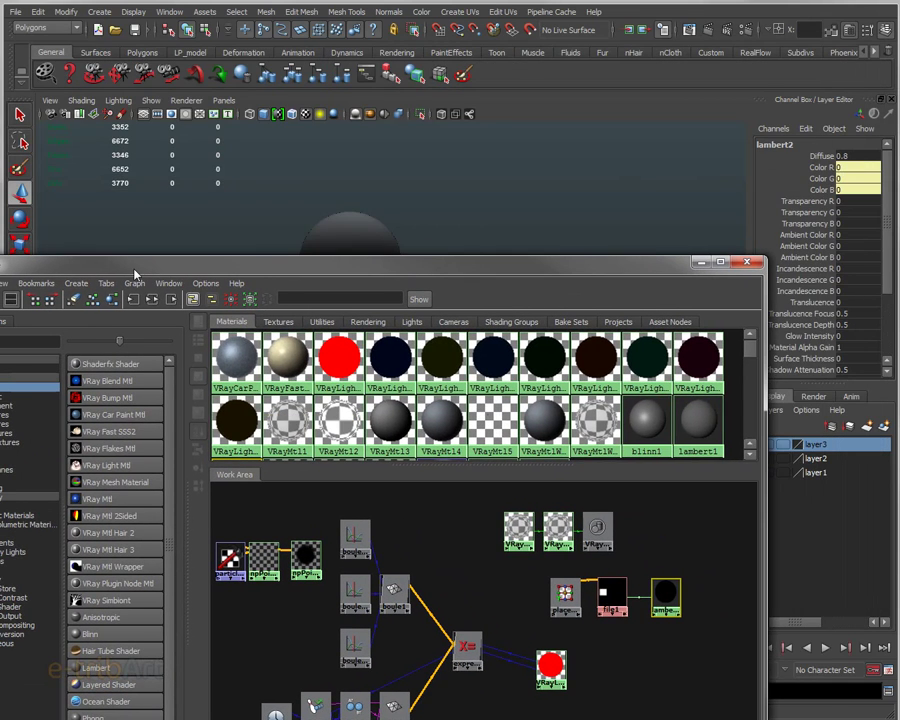
left_click_drag(135, 264, 201, 258)
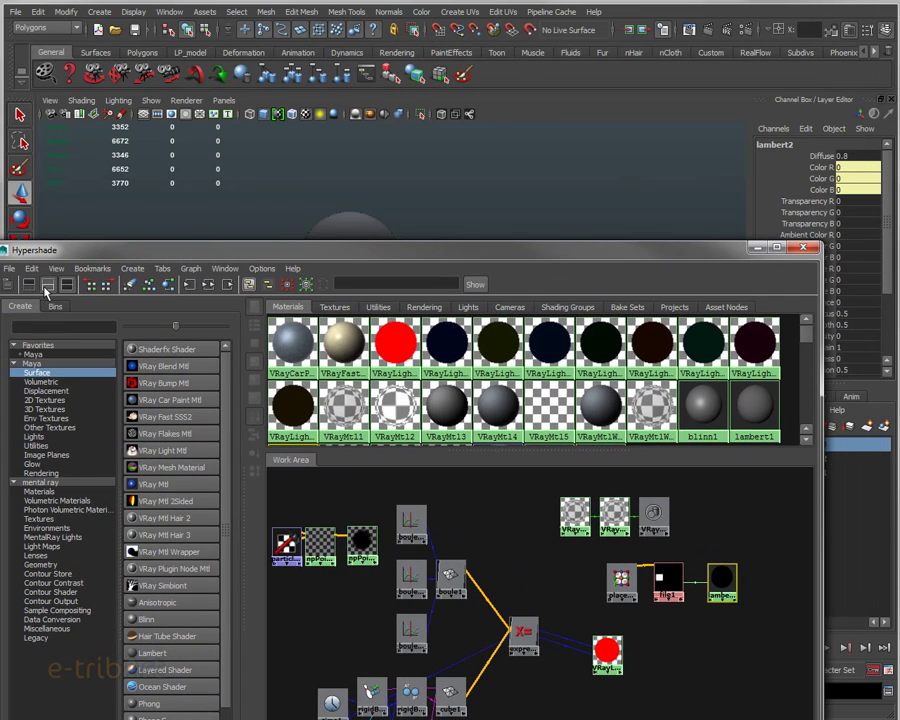
left_click(48, 284)
Select the red tile and graph its shading network in the Hypershade work area.
left_click_drag(399, 271, 407, 435)
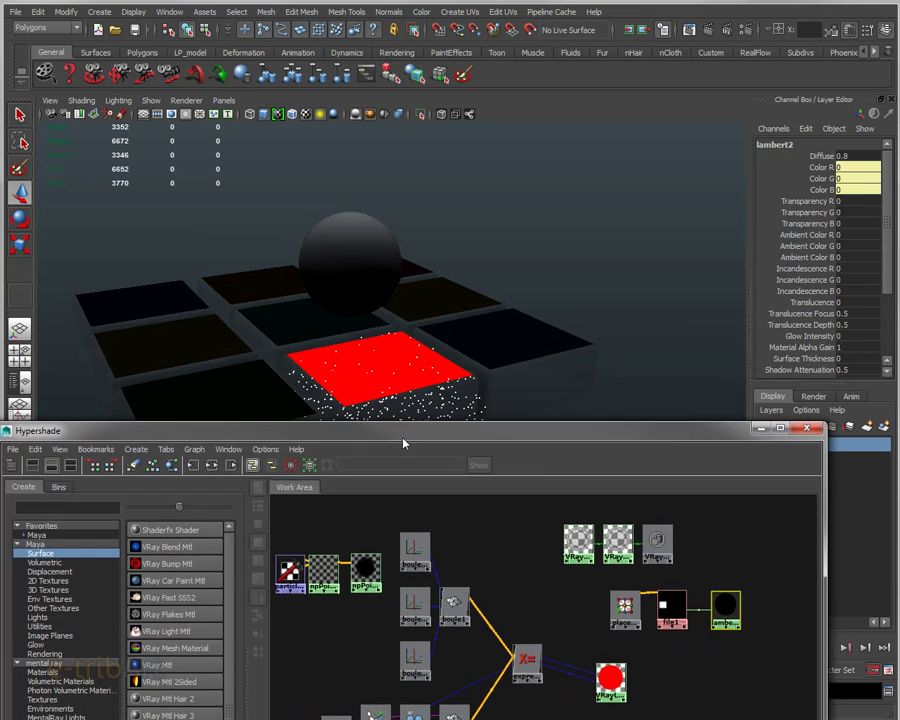
left_click(422, 385)
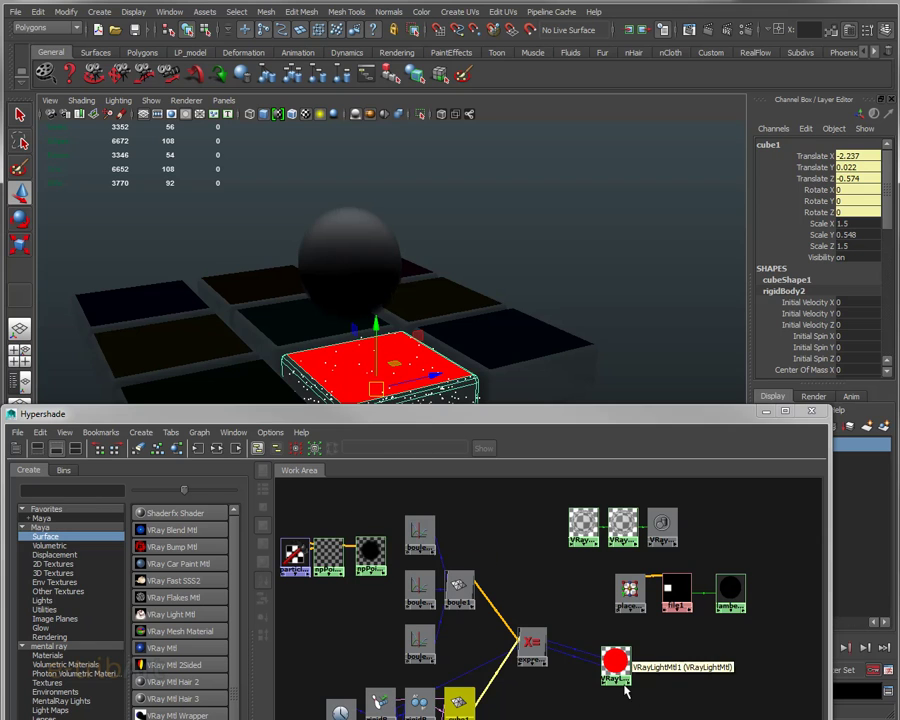
left_click_drag(609, 652, 577, 637)
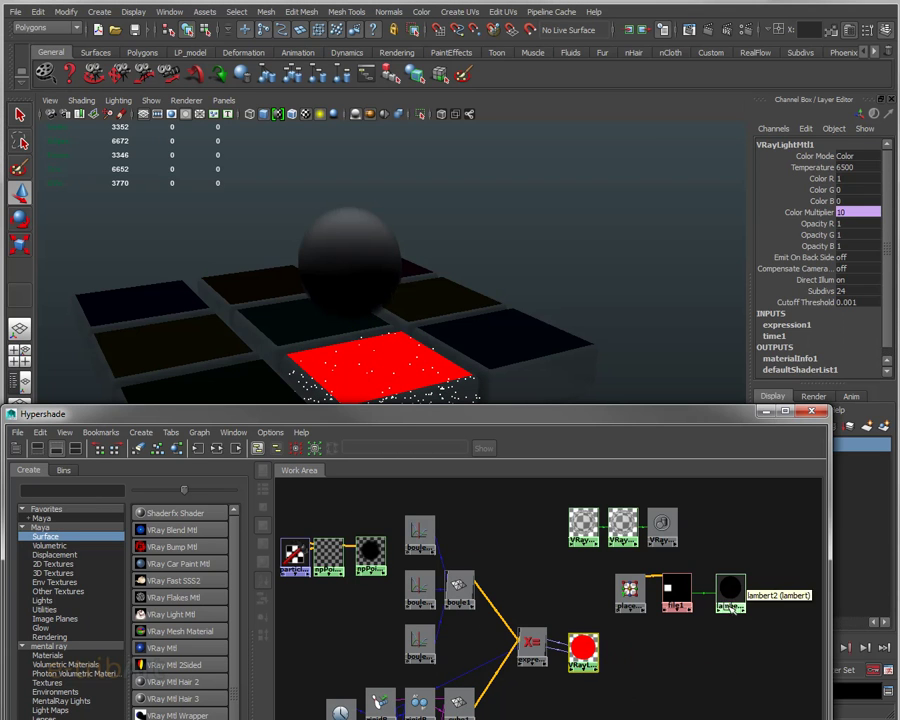
left_click(730, 600)
left_click(597, 652)
left_click(388, 371)
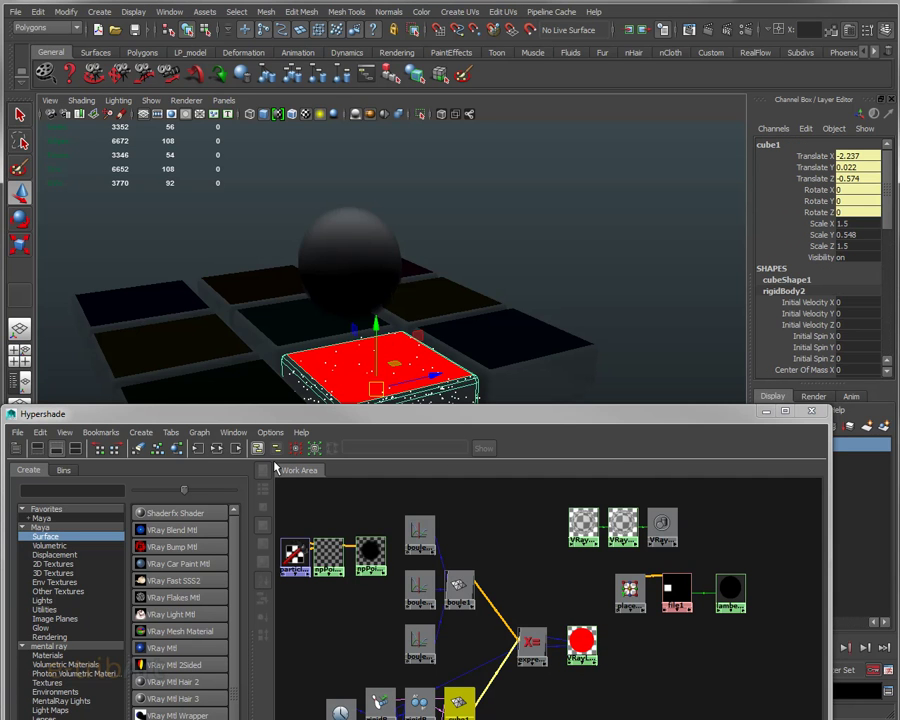
left_click(178, 452)
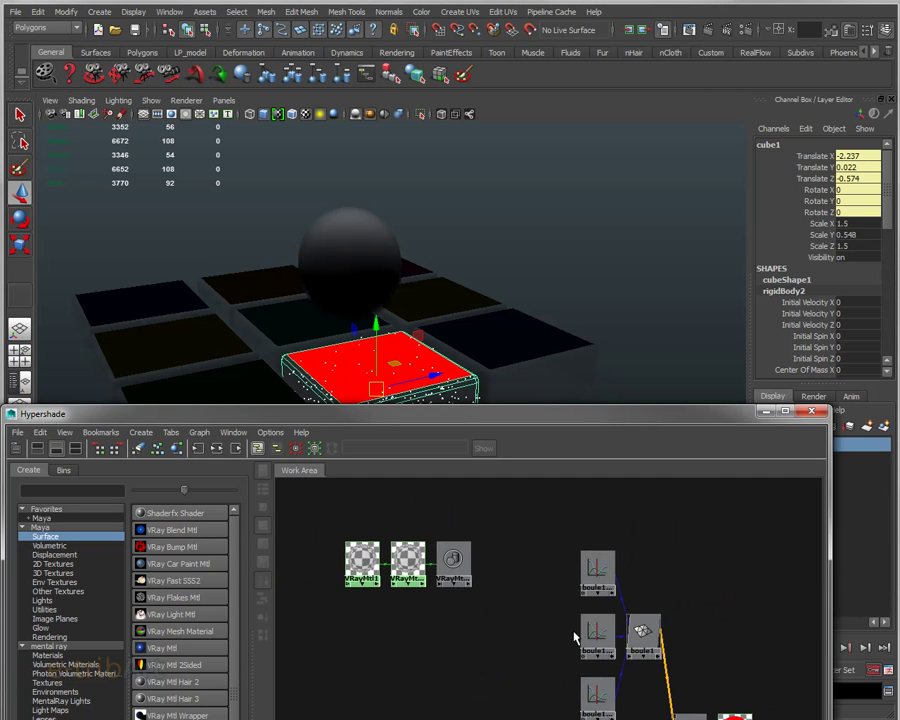
middle_click_drag(575, 637, 436, 547, "alt")
scroll(470, 575, "down", 2)
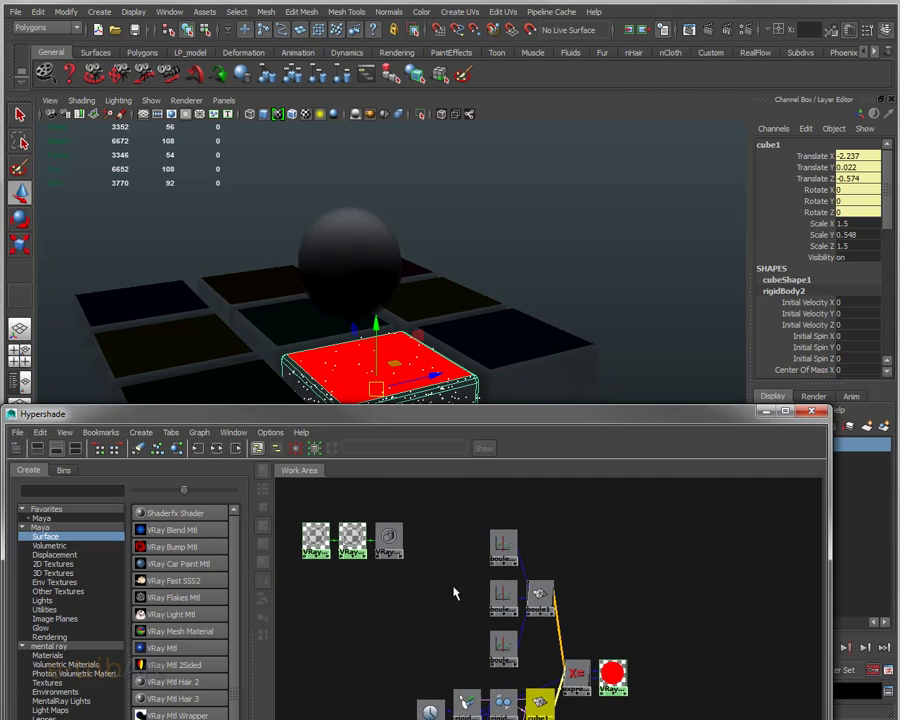
middle_click_drag(453, 595, 484, 597, "alt")
scroll(477, 603, "up", 1)
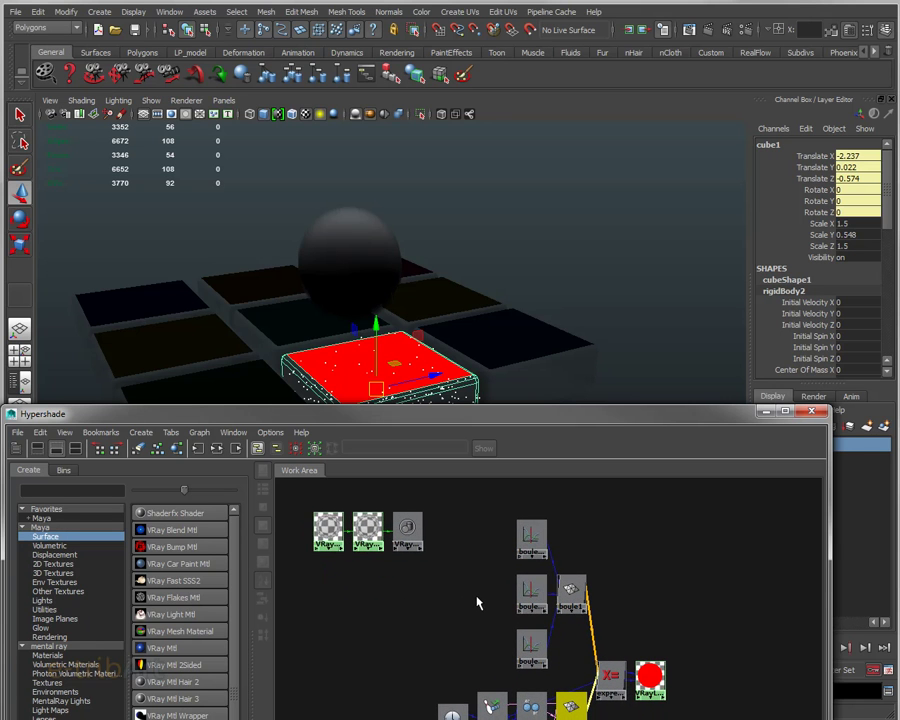
Assign the textured lambert2 material to the red tile, turning its top black.
left_click_drag(416, 414, 424, 406)
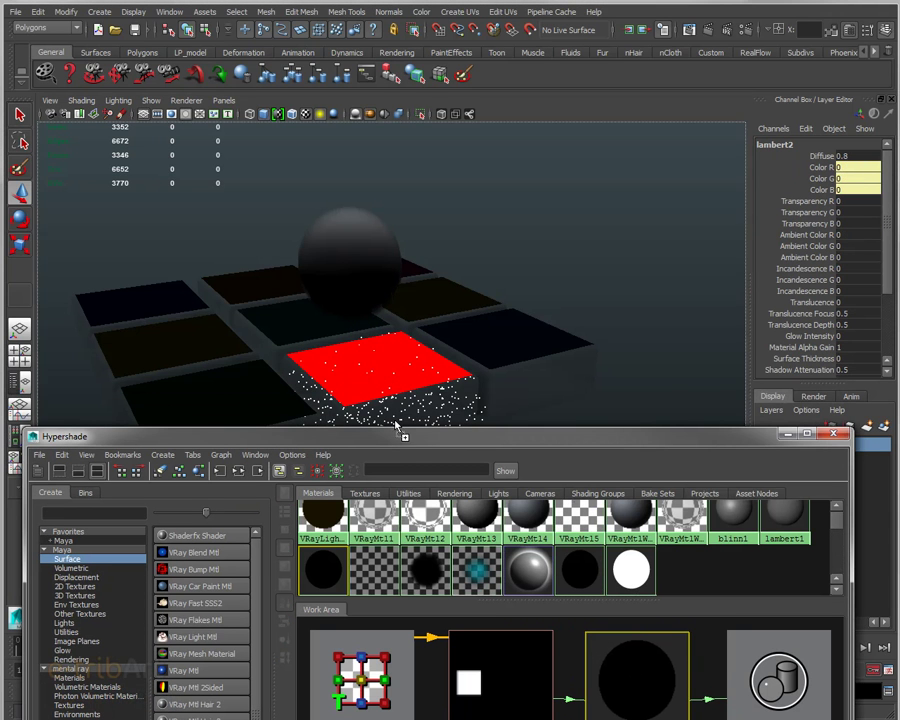
middle_click_drag(636, 679, 385, 392)
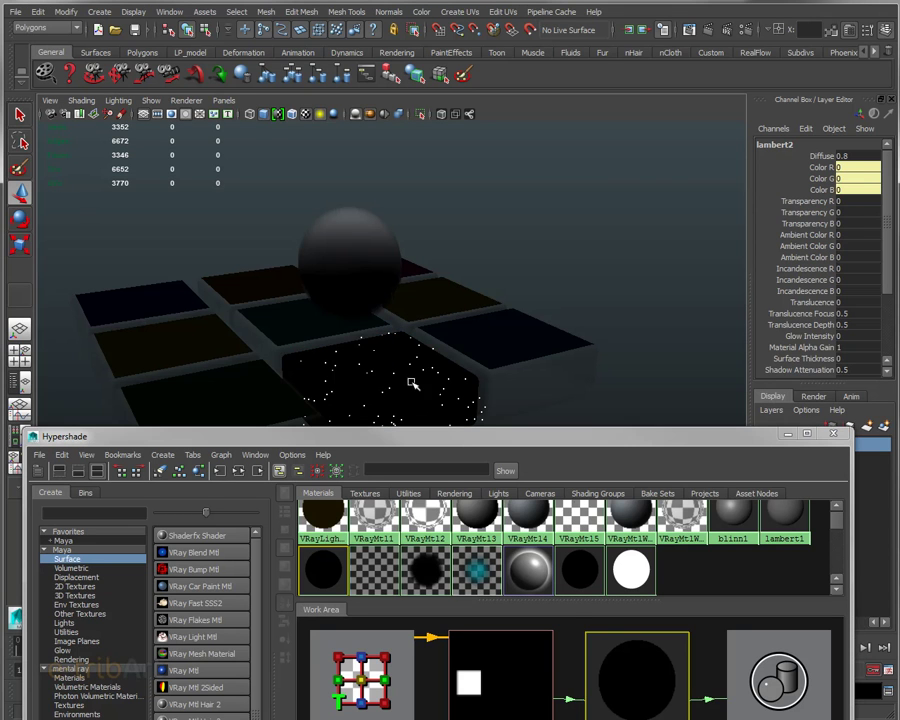
left_click(415, 375)
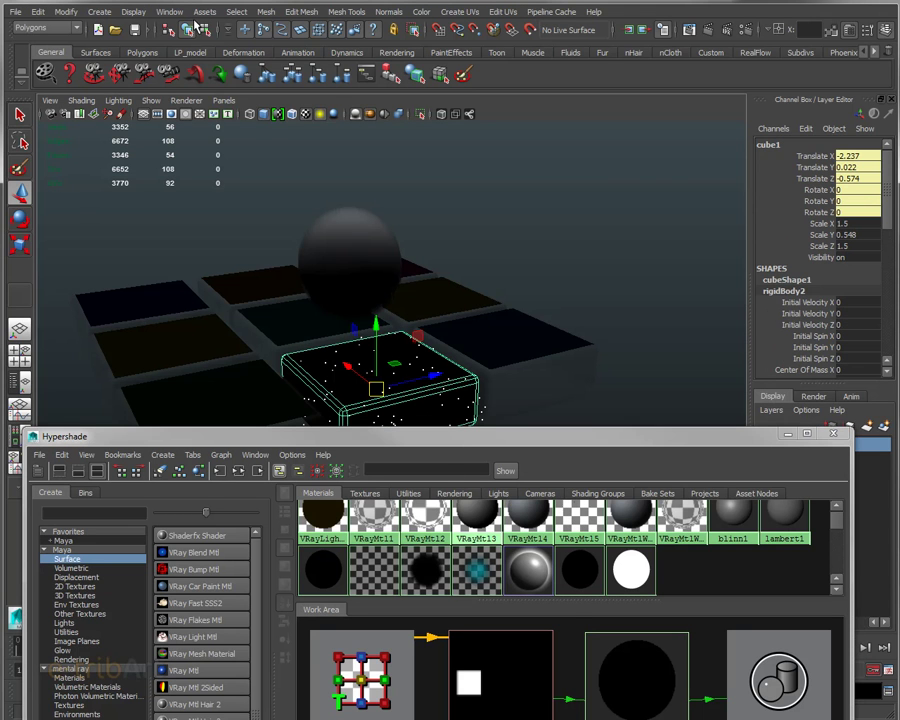
Link lambert2's file1 texture to the uvSet_emit UV set in Texture-Centric UV Linking.
left_click(169, 12)
mouse_move(204, 72)
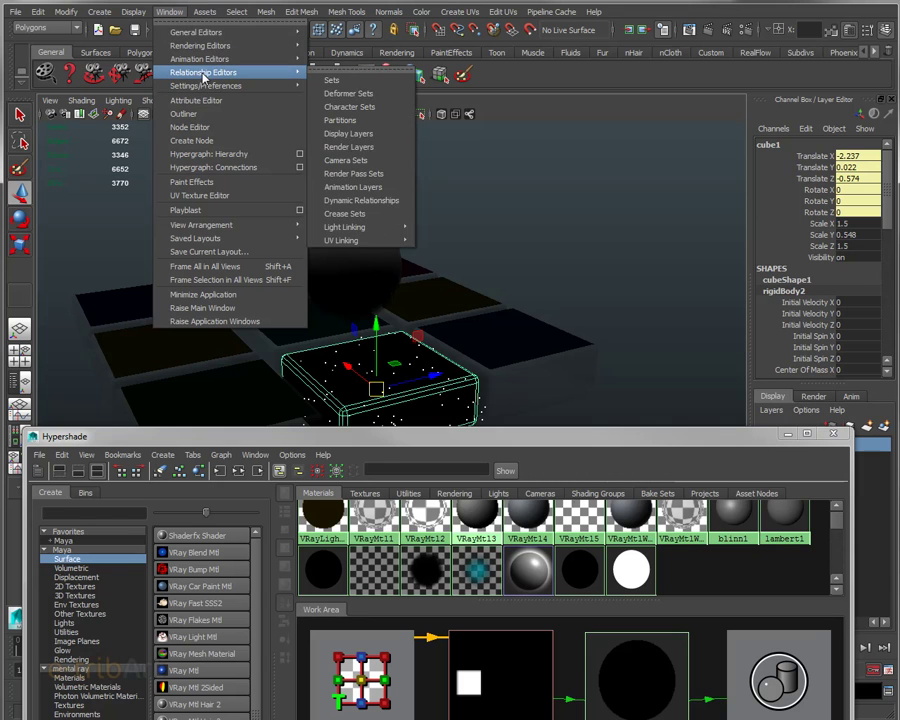
mouse_move(341, 240)
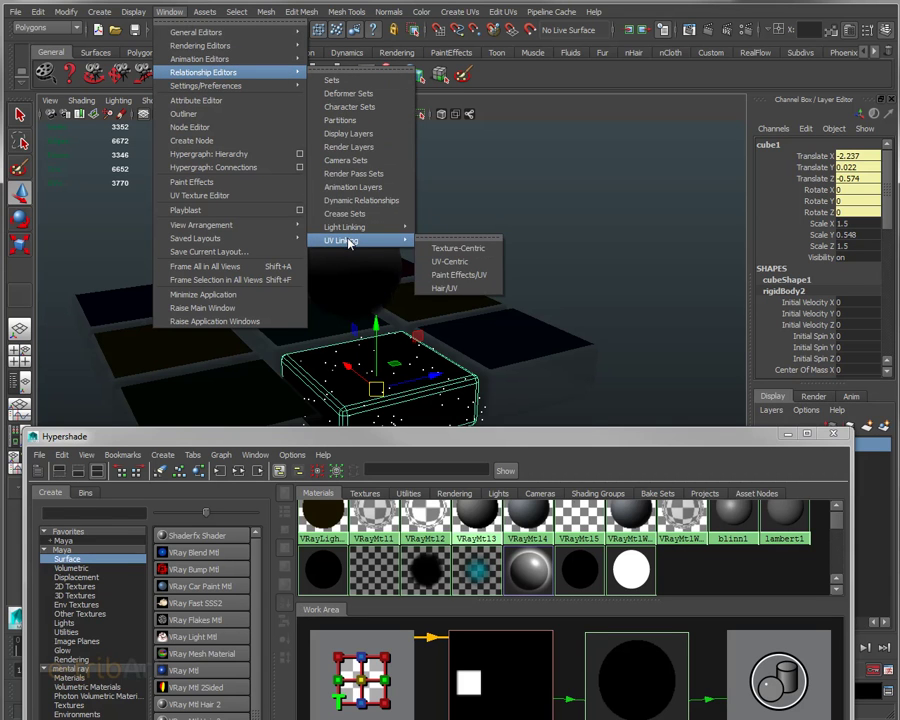
left_click(459, 250)
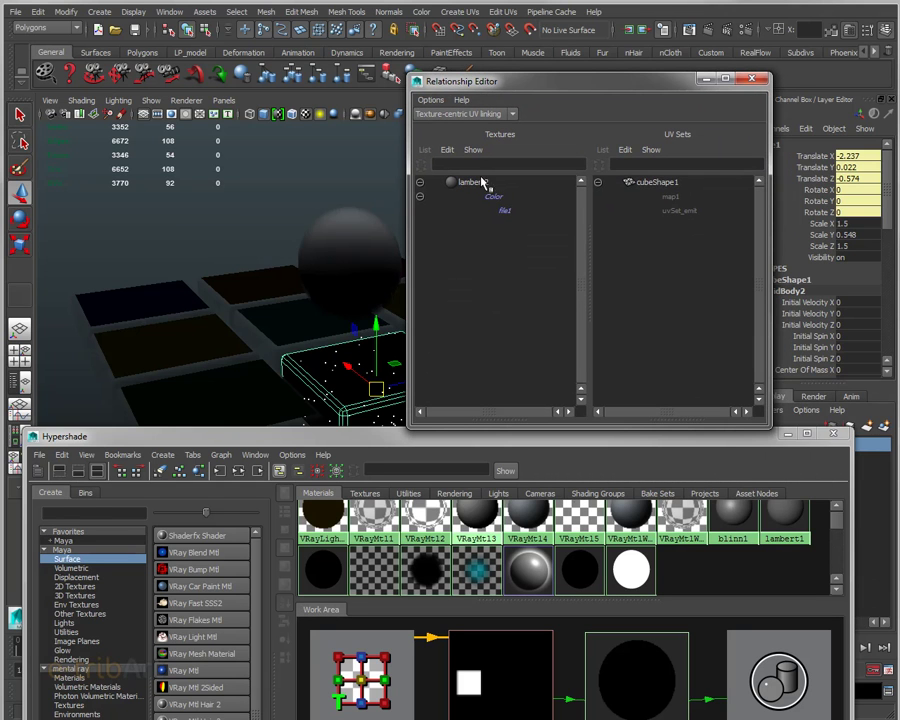
left_click(503, 210)
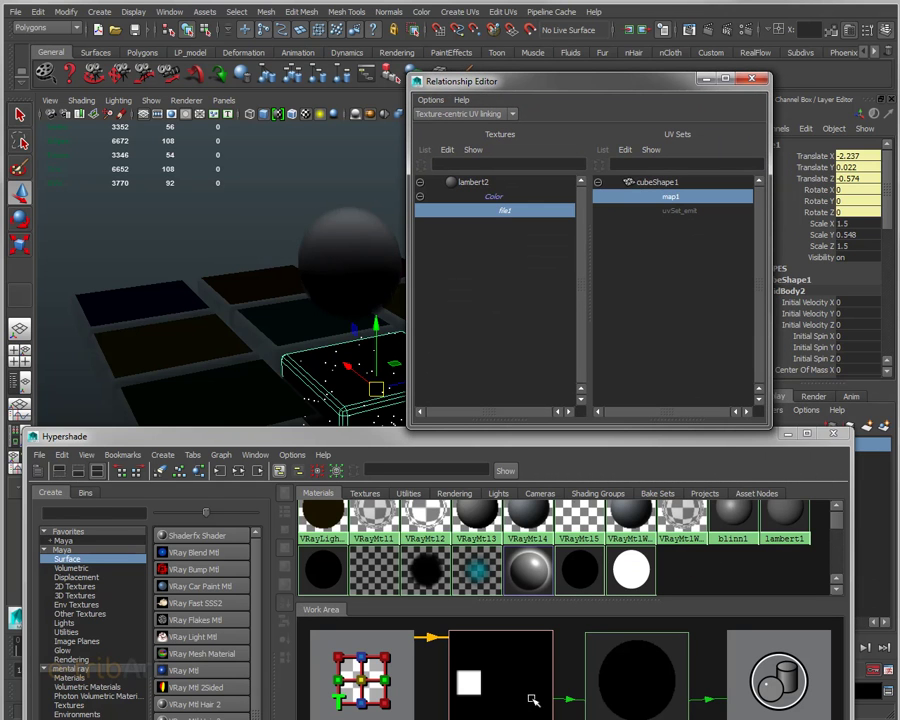
middle_click_drag(546, 659, 544, 622, "alt")
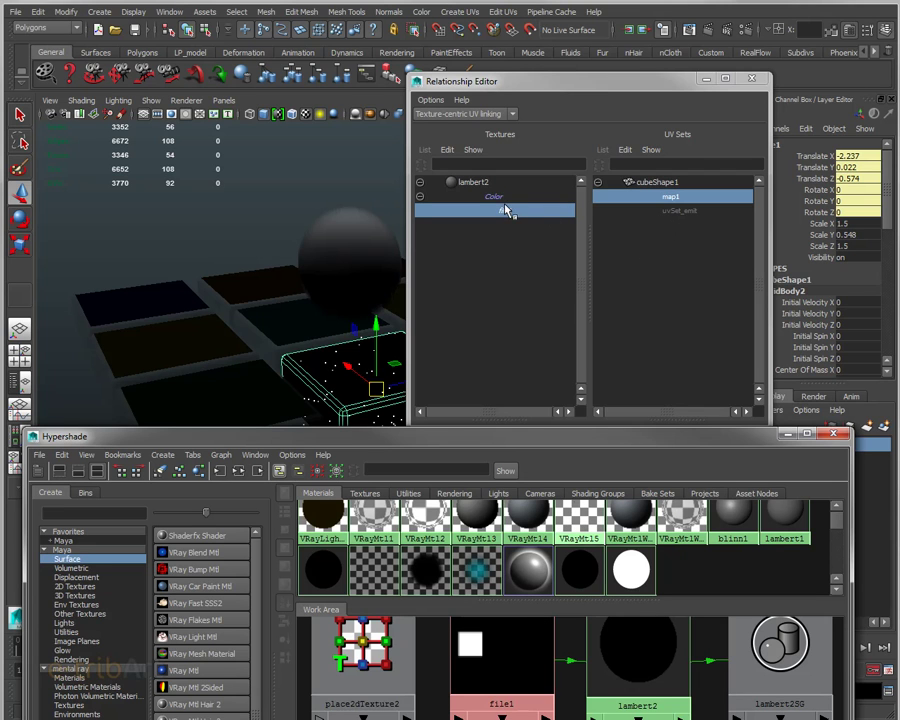
left_click(683, 213)
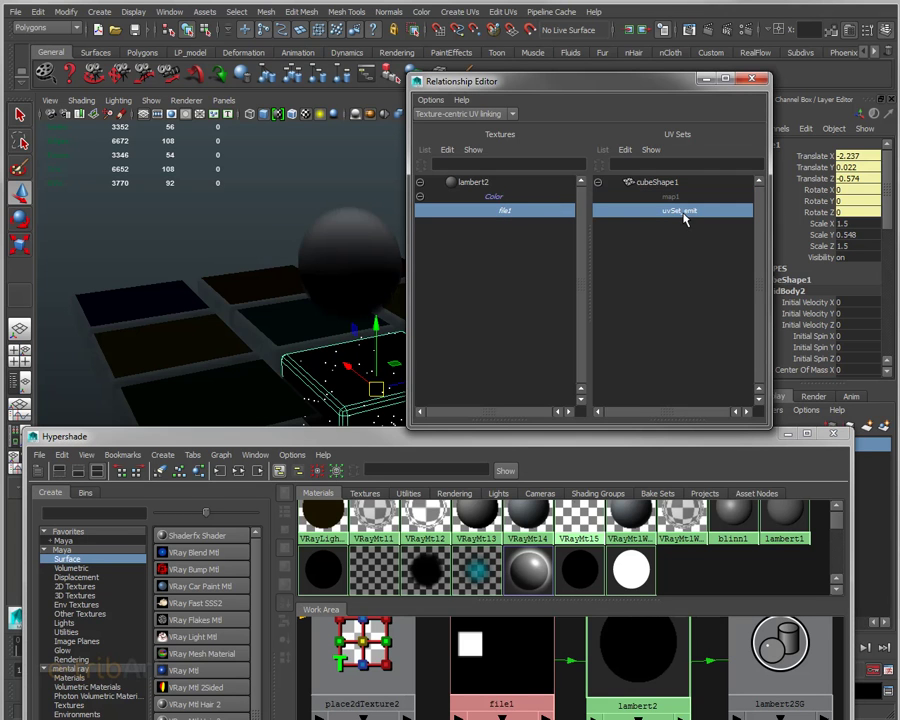
Bring up the UV Texture Editor showing the box's UV layout.
mouse_move(589, 88)
left_mouse_down()
mouse_move(688, 81)
mouse_move(702, 58)
left_mouse_up()
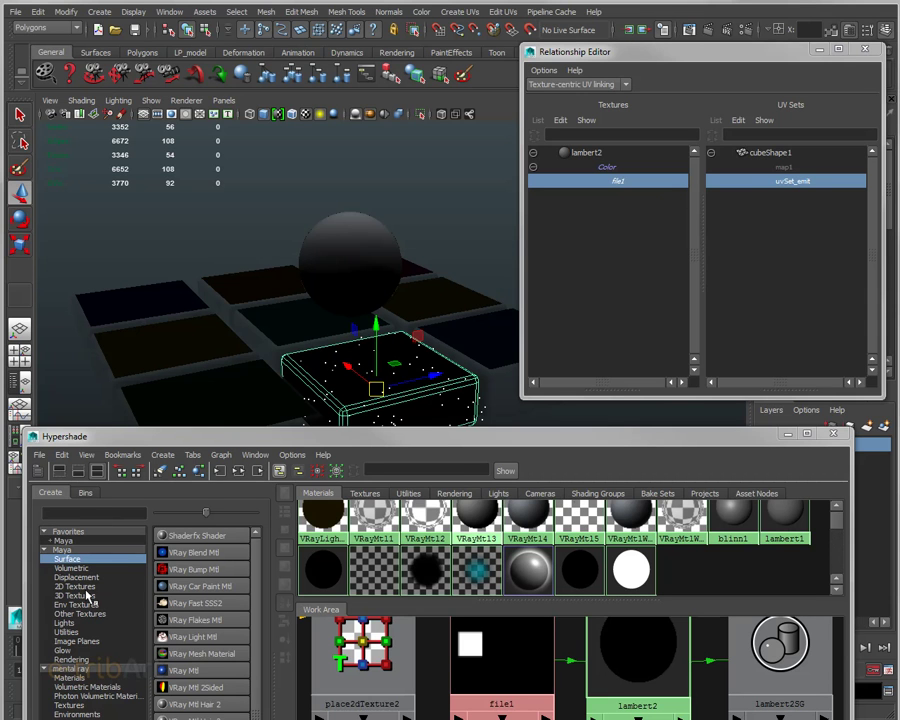
left_click_drag(216, 444, 220, 398)
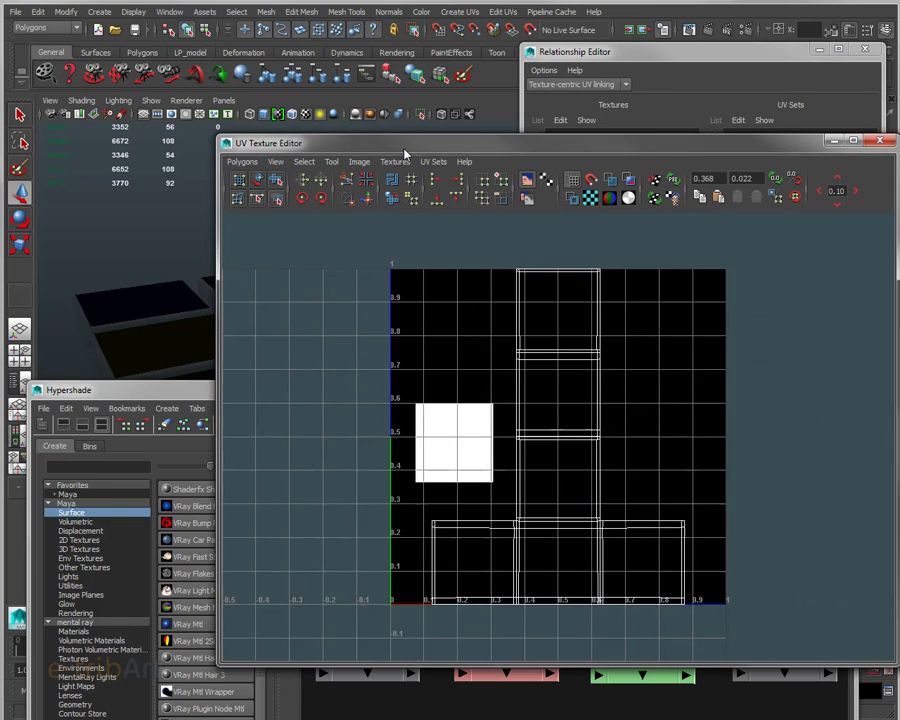
left_click_drag(469, 143, 346, 117)
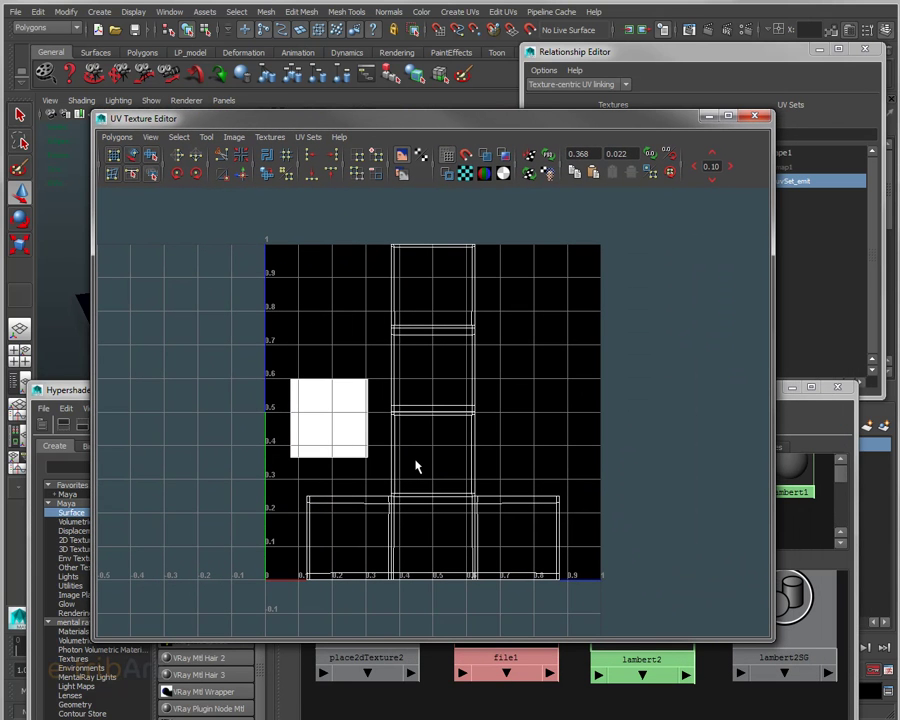
Switch the box to face mode and select its top face to check its UVs.
left_click_drag(350, 118, 867, 155)
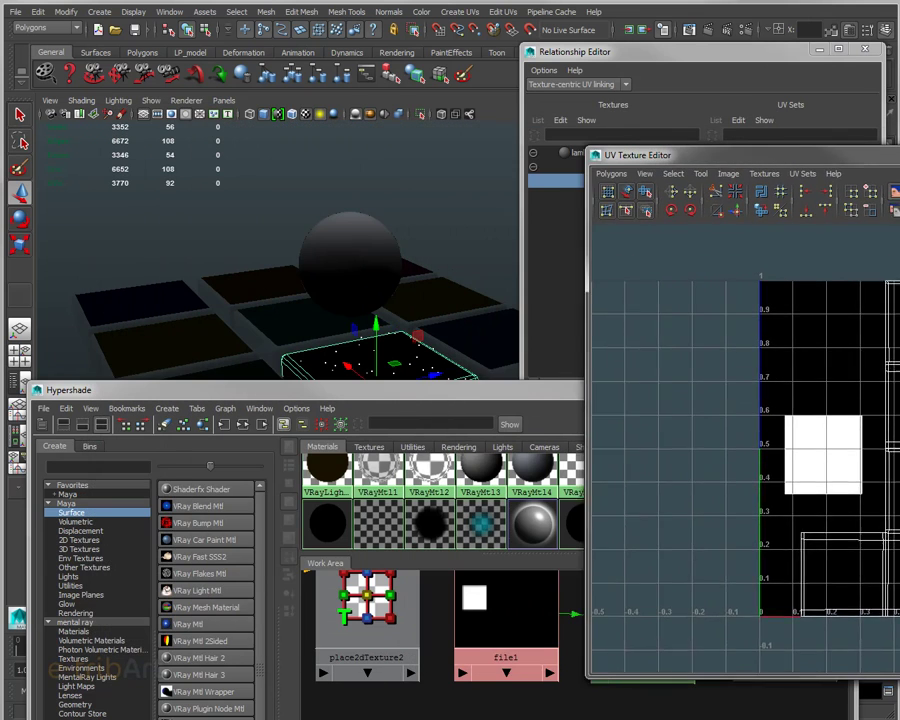
left_click_drag(409, 410, 387, 508)
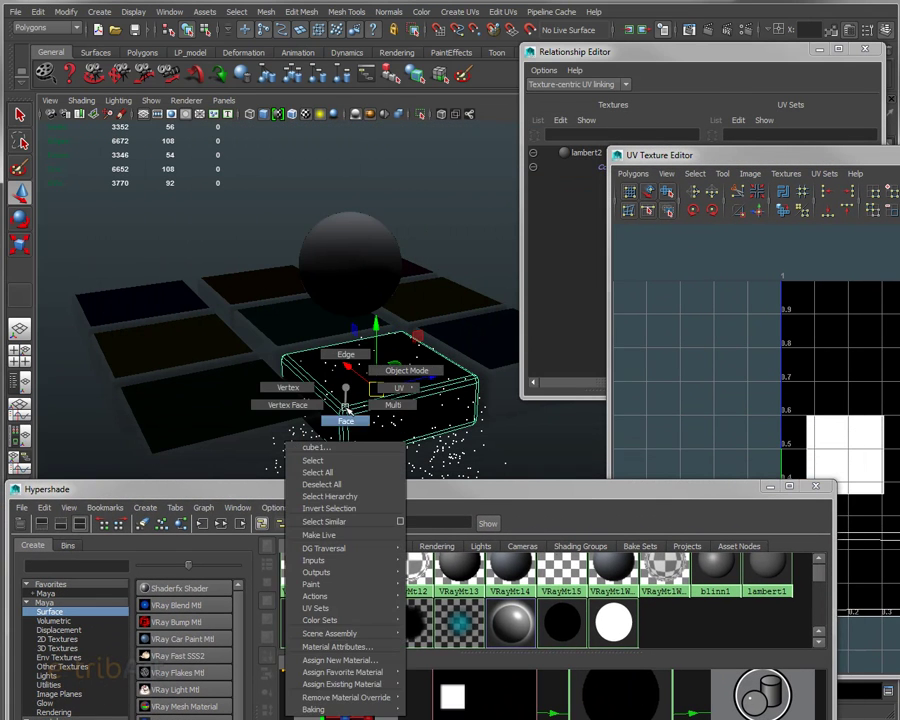
right_click_drag(345, 388, 344, 420)
left_click(337, 383)
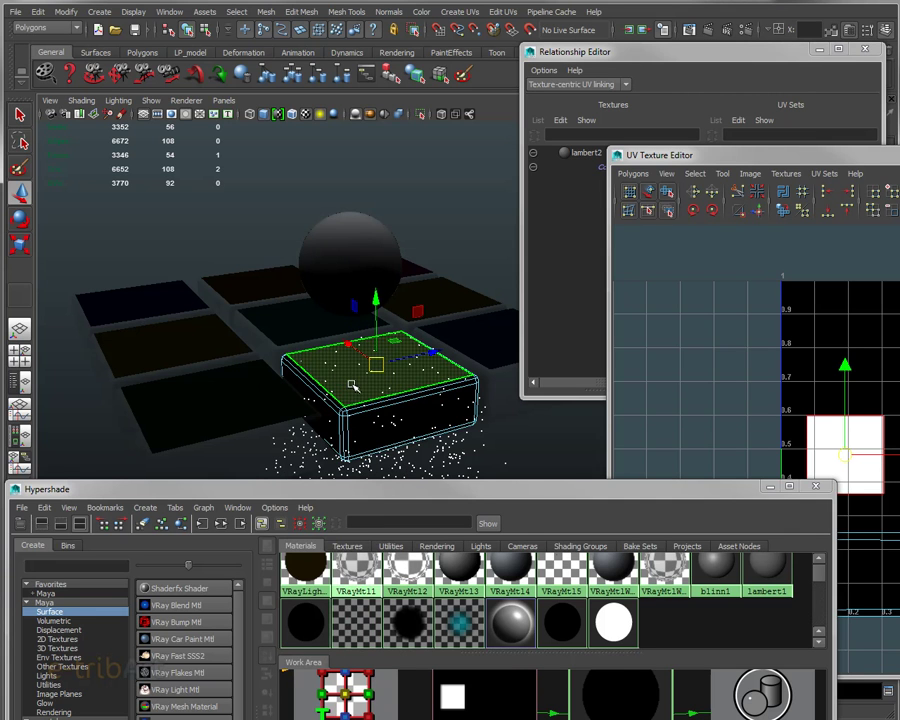
Close the UV Texture Editor, leaving the scene and Hypershade network visible.
left_click_drag(480, 490, 496, 468)
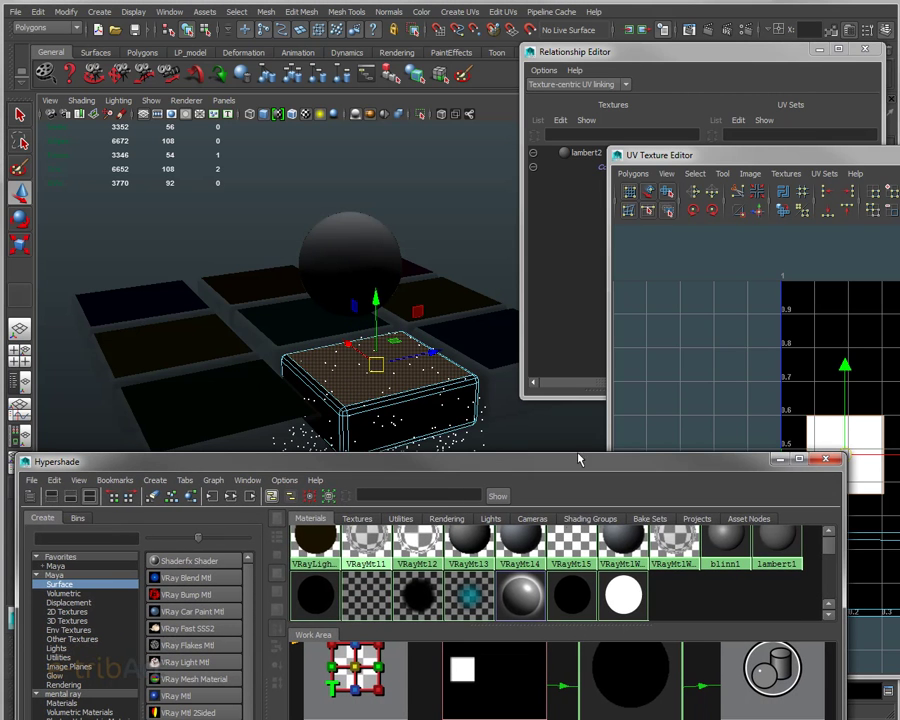
mouse_move(845, 157)
left_mouse_down()
mouse_move(404, 34)
mouse_move(444, 64)
left_mouse_up()
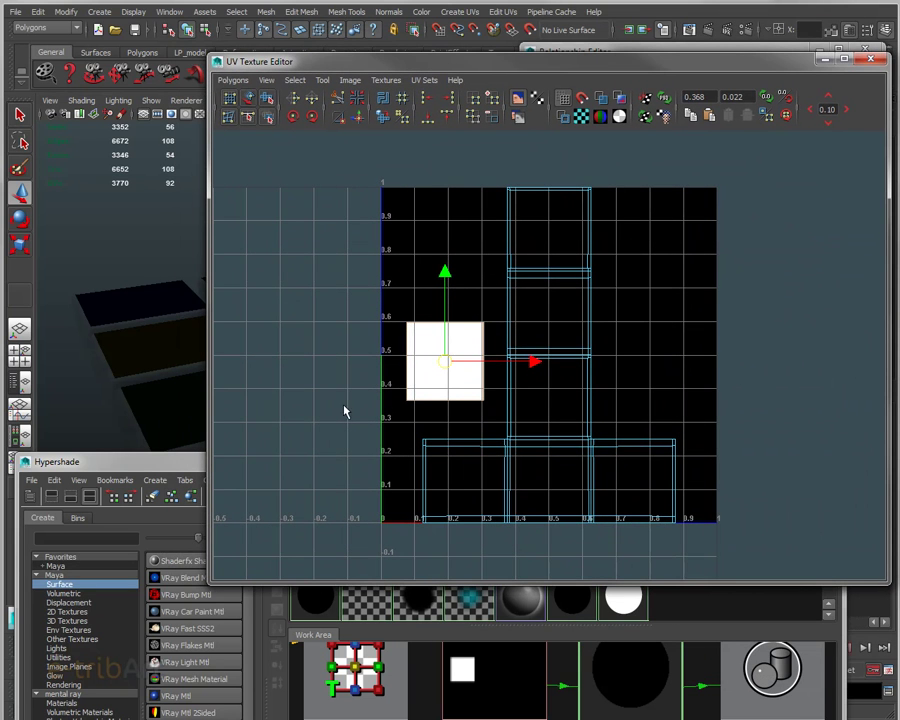
left_click_drag(158, 466, 184, 296)
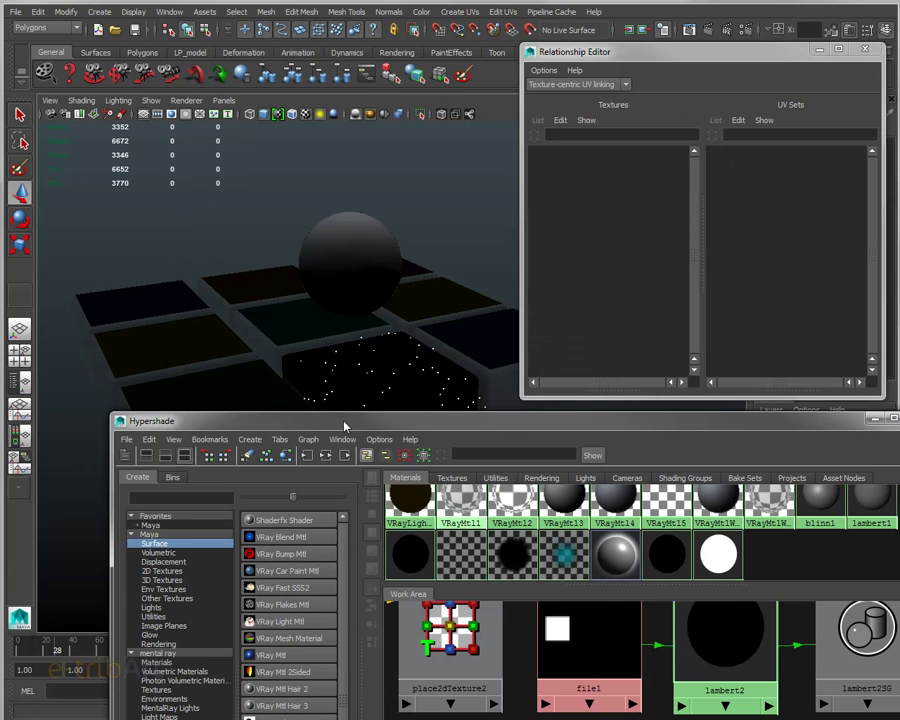
left_click_drag(346, 424, 346, 489)
Switch the viewport to Legacy Default with textured shading, toggling scene lighting on and off.
left_click(307, 460)
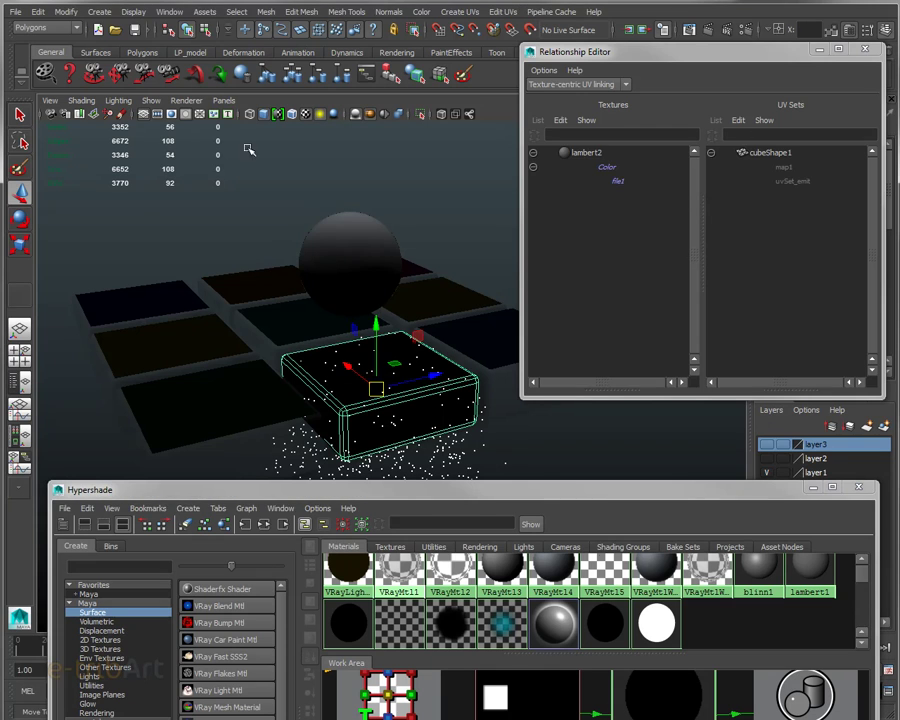
left_click(186, 100)
left_click(186, 134)
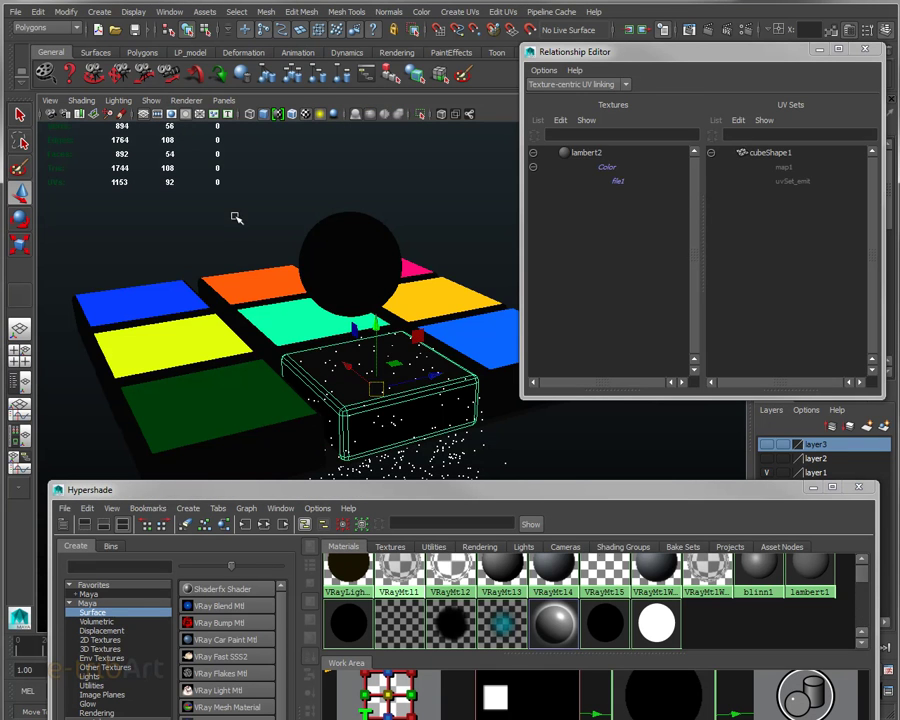
left_click(257, 246)
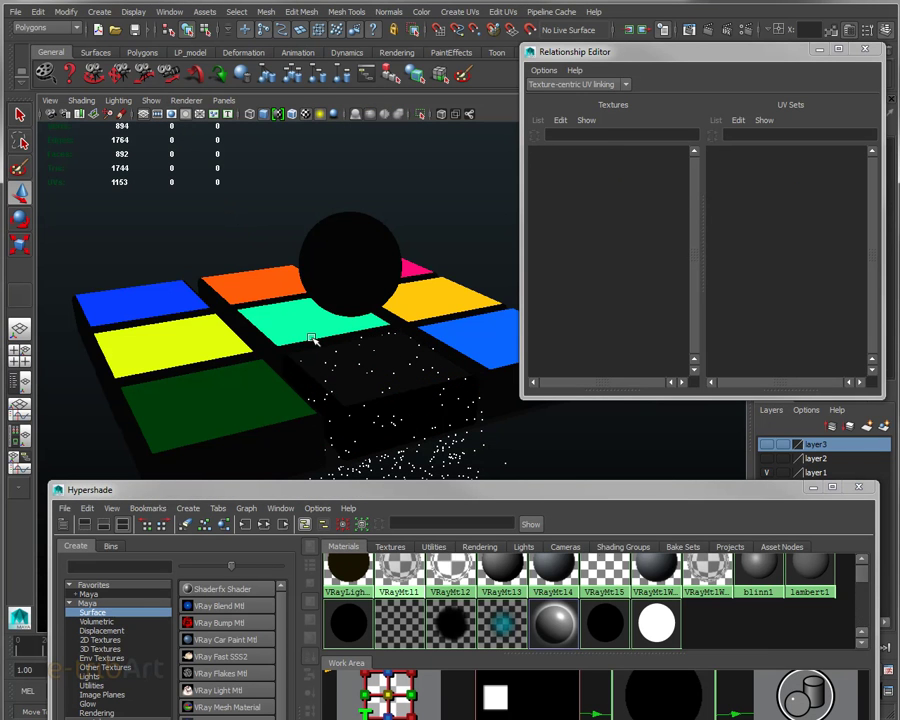
key("6")
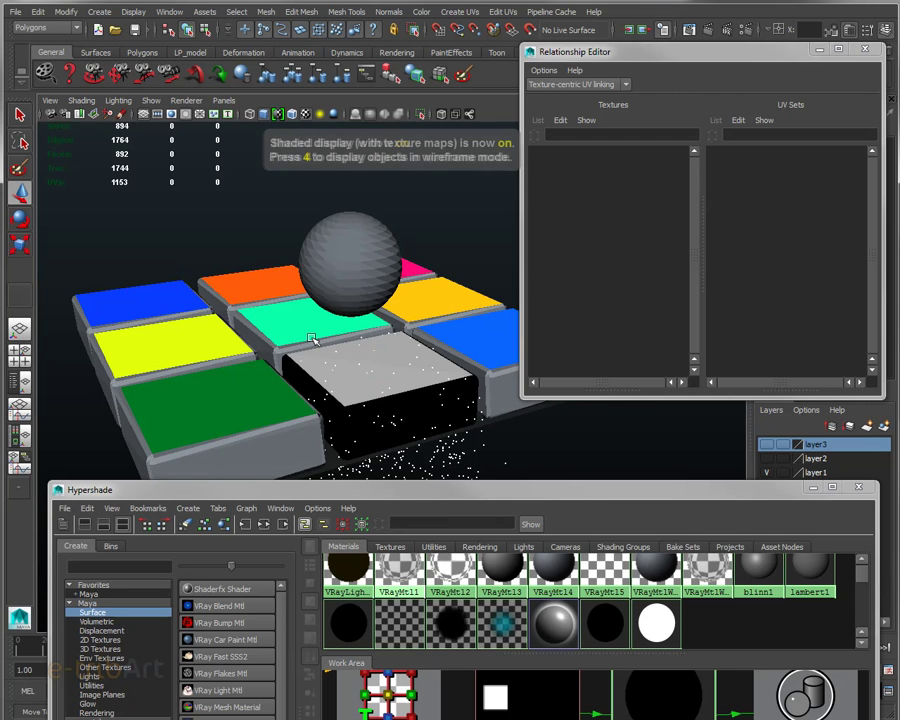
key("7")
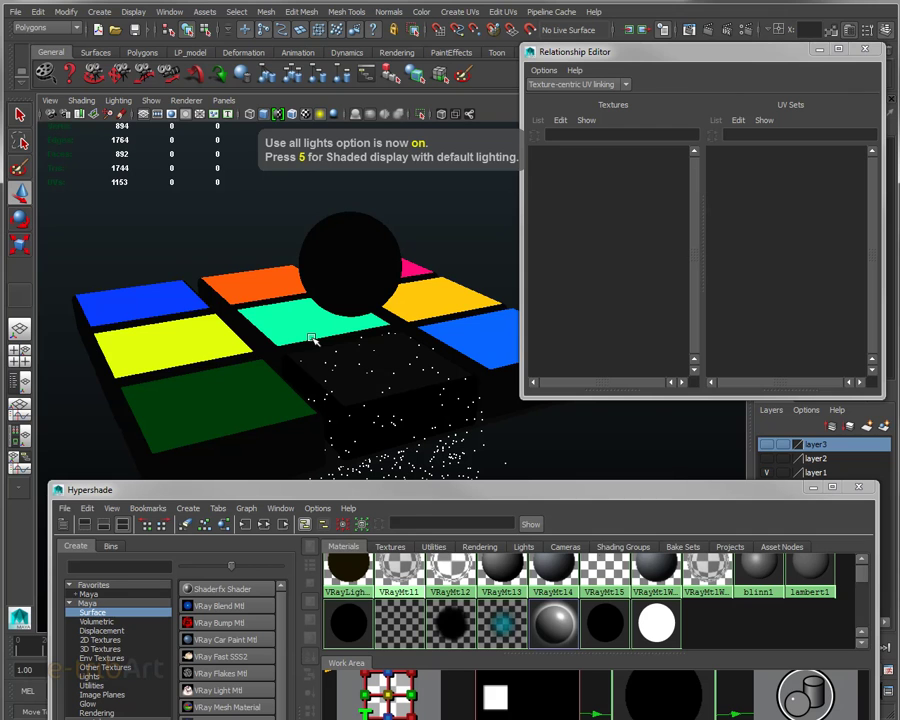
key("6")
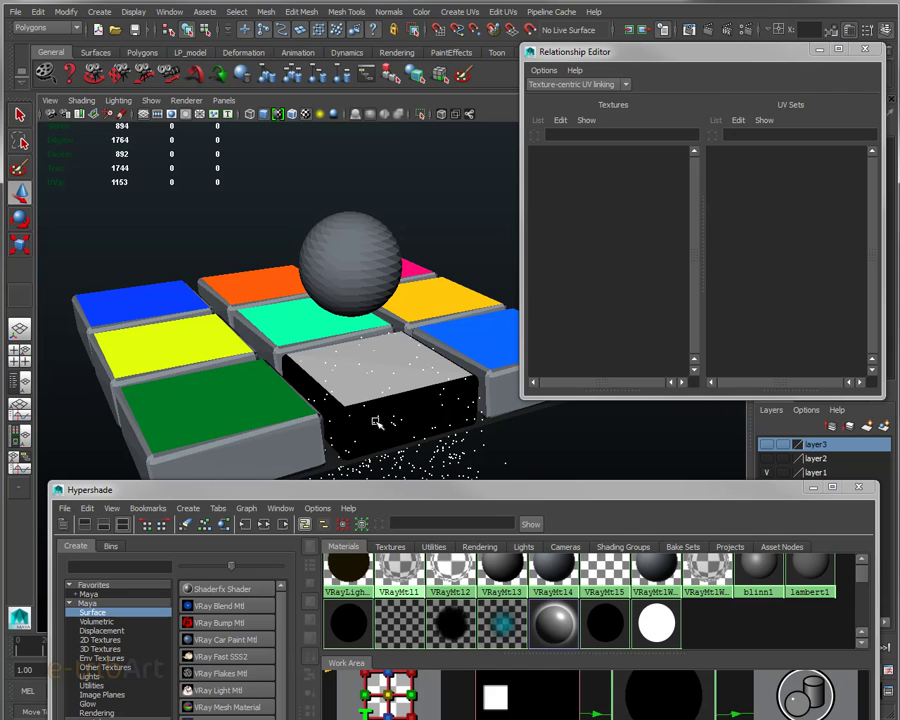
Select the nParticle object and open nParticleShape1 in the Attribute Editor.
mouse_move(428, 490)
left_mouse_down()
mouse_move(440, 443)
mouse_move(429, 447)
left_mouse_up()
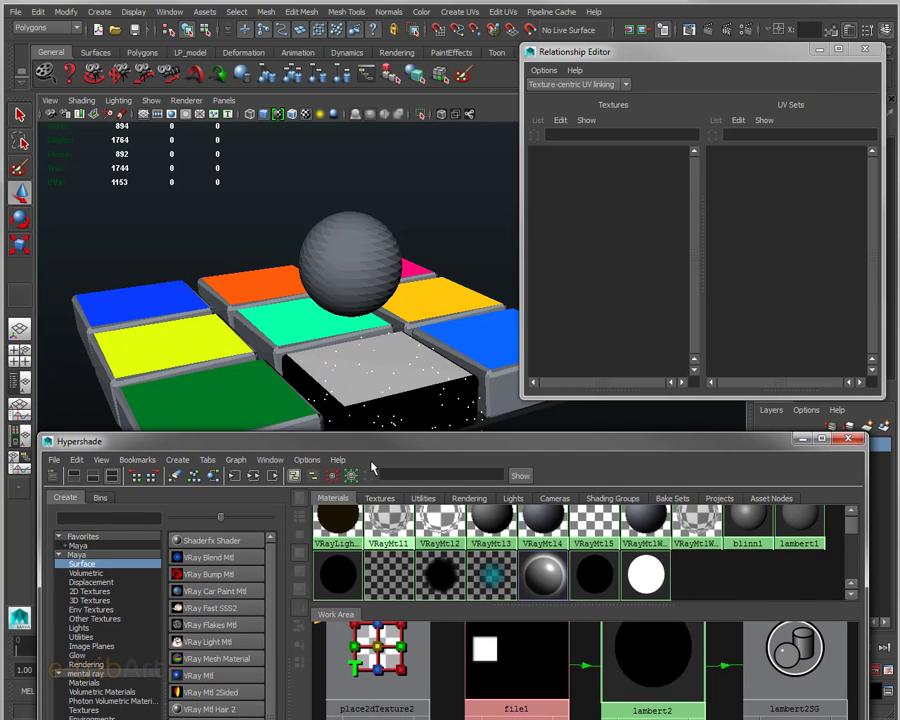
mouse_move(372, 449)
left_mouse_down()
mouse_move(378, 503)
mouse_move(364, 331)
mouse_move(353, 452)
left_mouse_up()
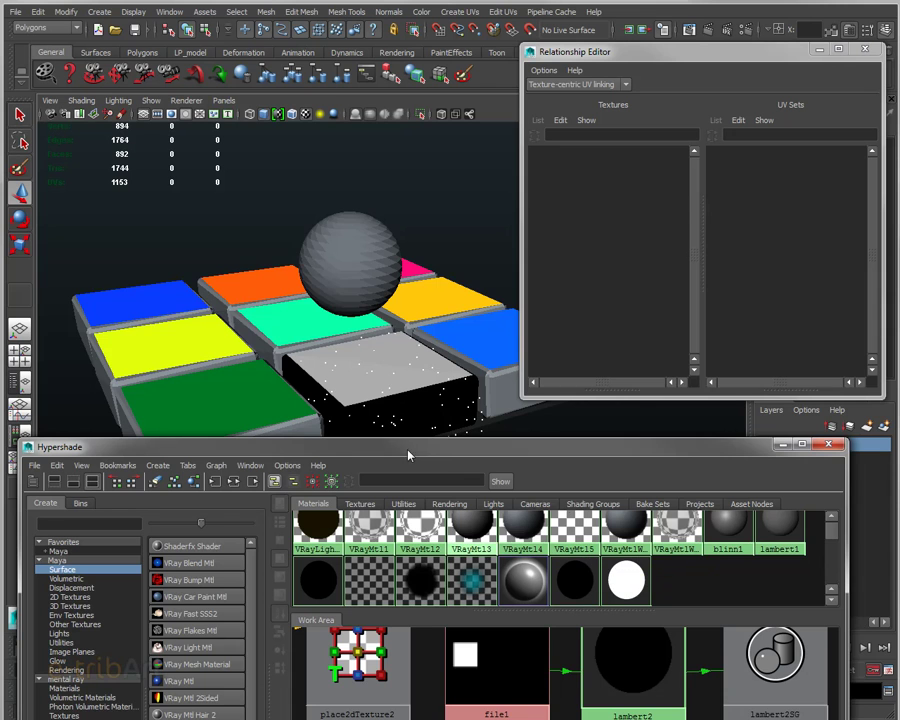
left_click_drag(410, 446, 430, 255)
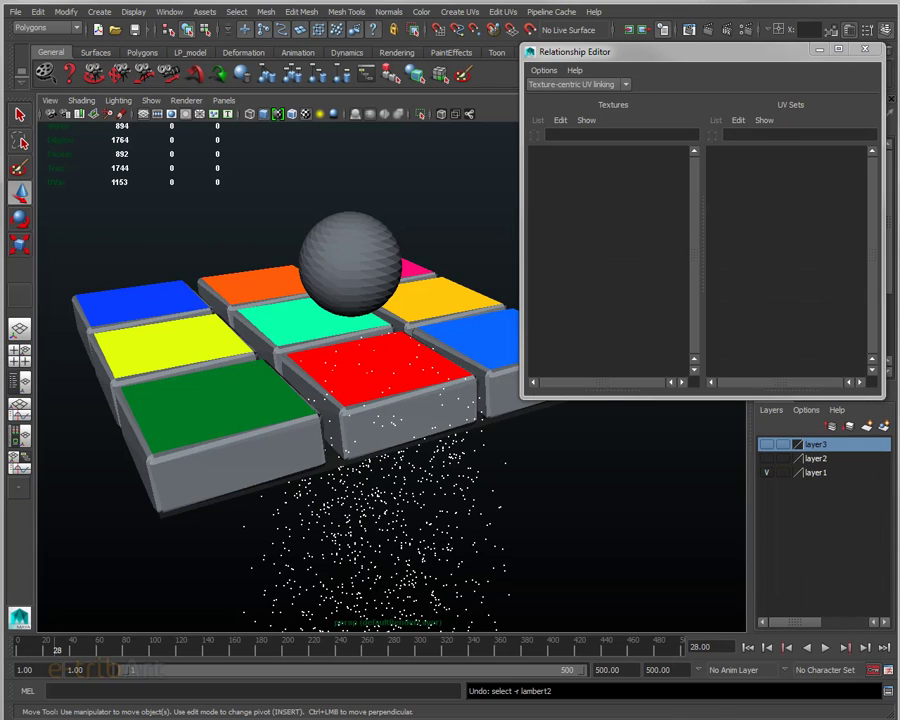
left_click(350, 262)
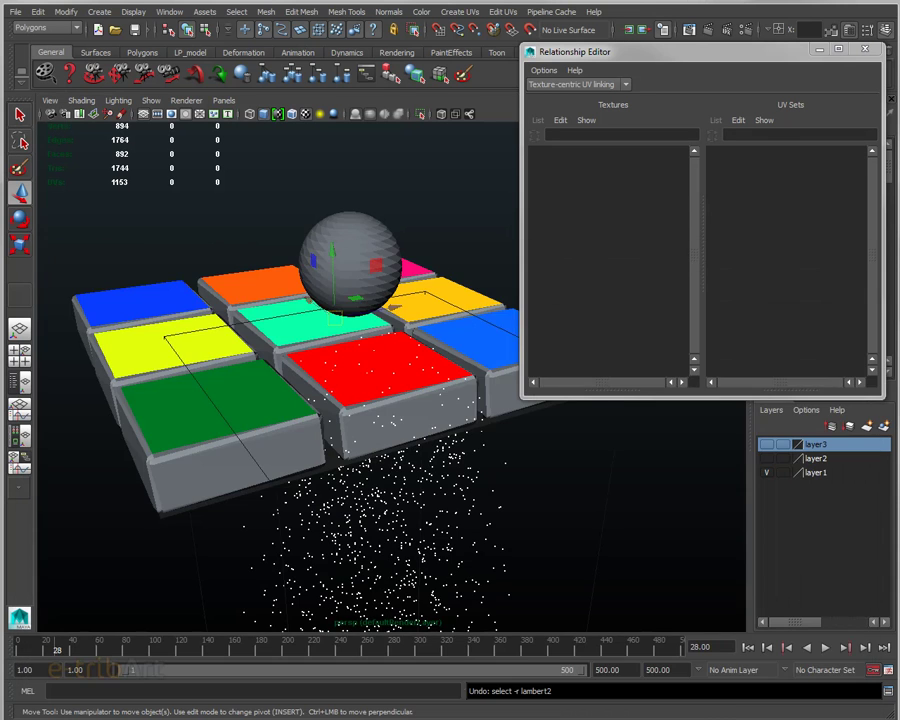
key("ctrl+a")
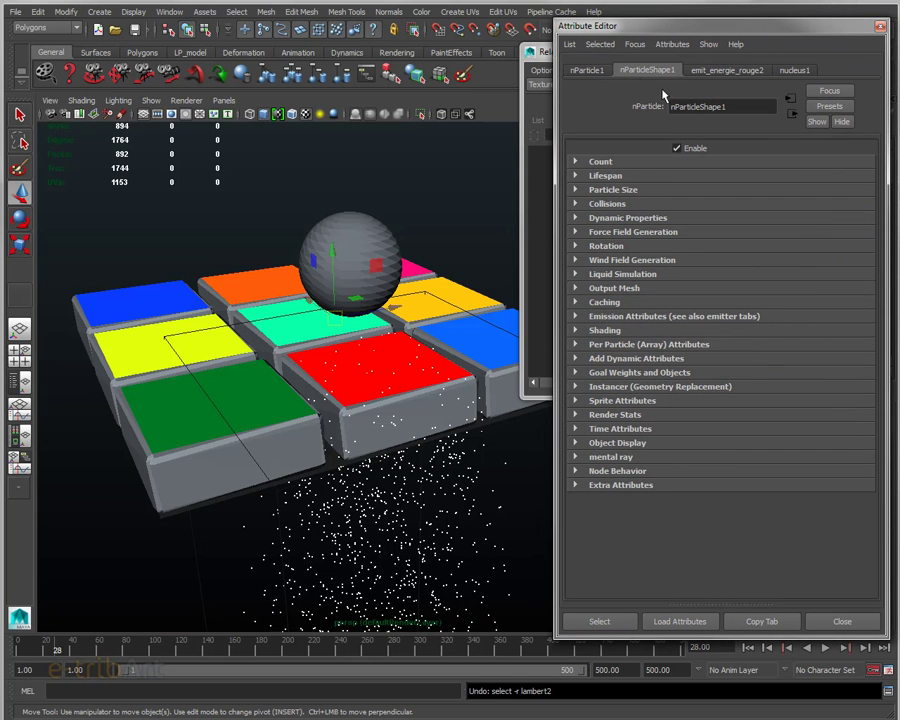
Show the emit_energie_rouge2 attributes beside lambert2's re-graphed Hypershade network.
left_click(694, 74)
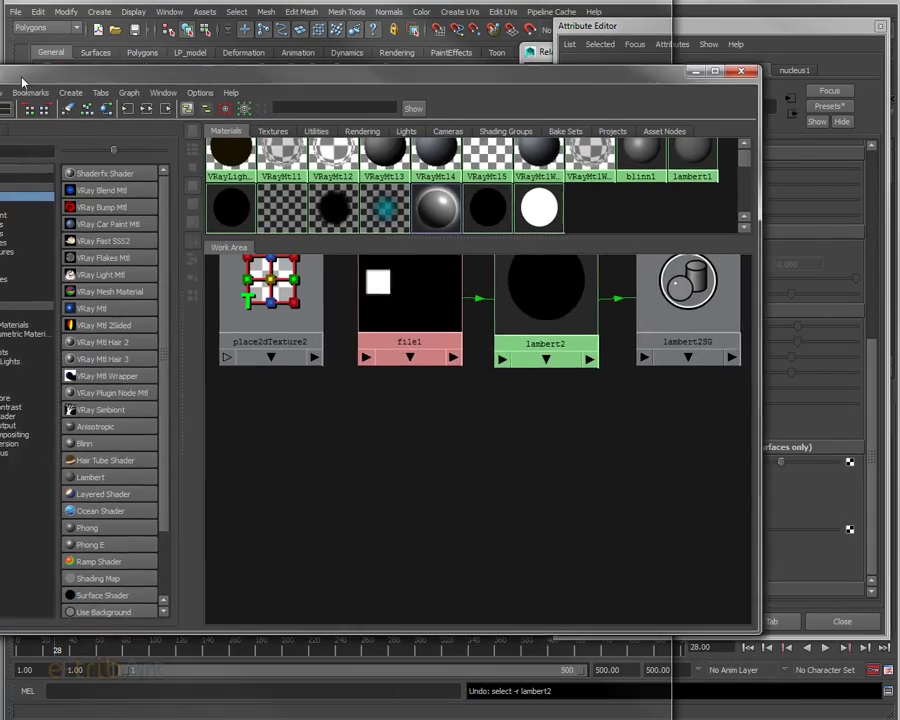
mouse_move(632, 106)
left_mouse_down()
mouse_move(780, 112)
mouse_move(388, 86)
left_mouse_up()
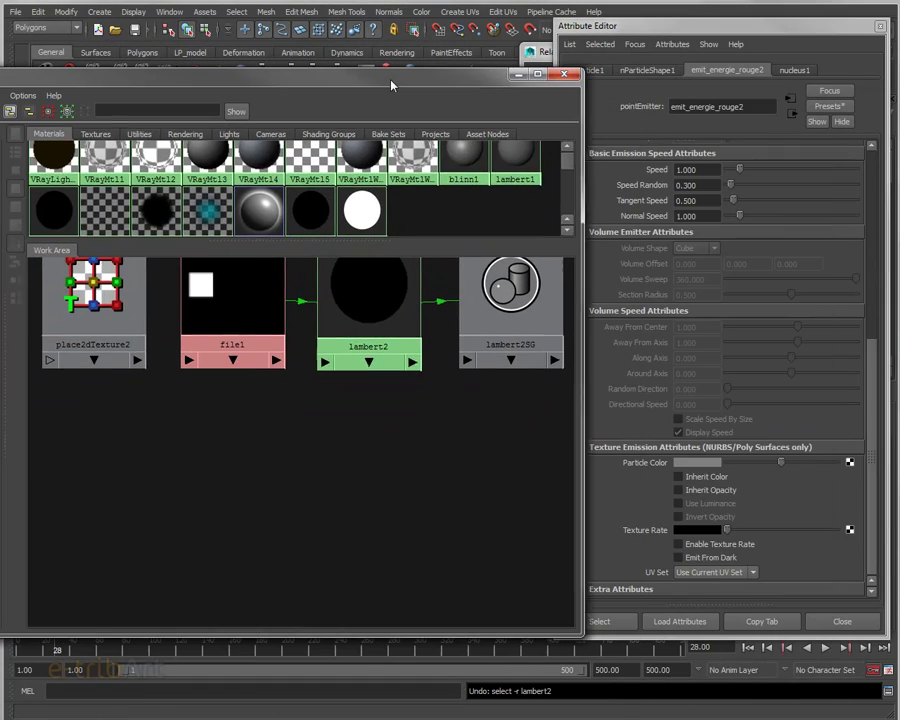
left_click(357, 302)
left_click_drag(45, 75, 270, 80)
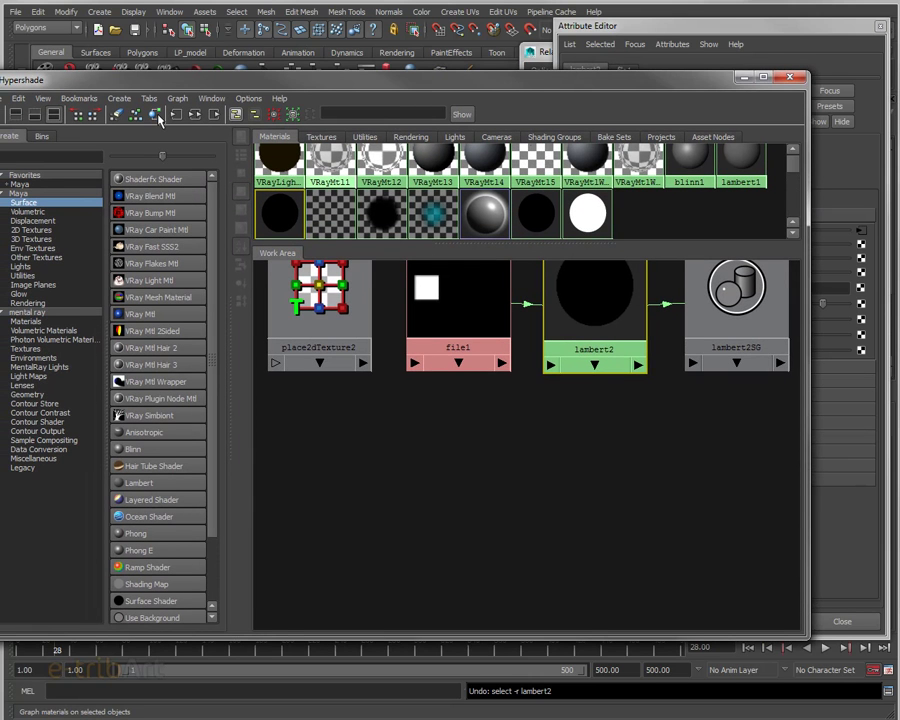
left_click(195, 116)
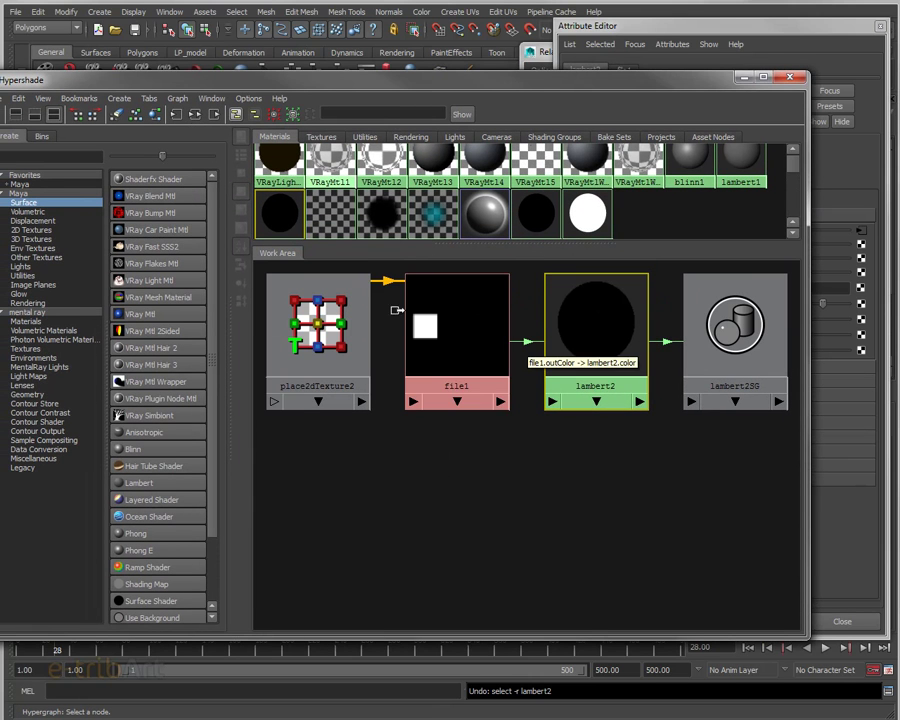
left_click_drag(647, 85, 394, 67)
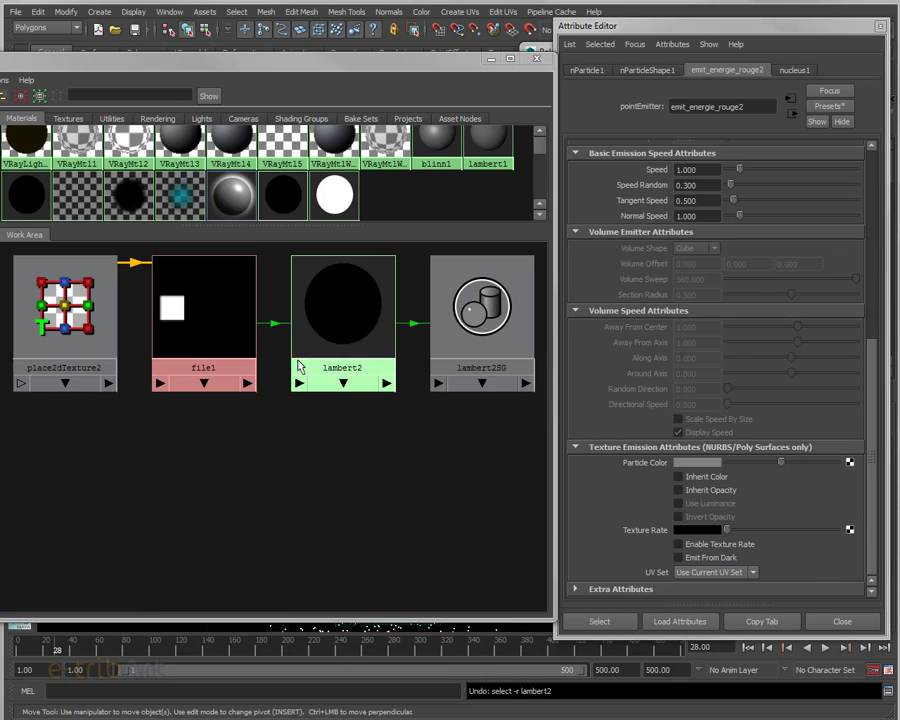
Connect file1 to the emitter's Texture Rate, use uvSet_emit, and enable Texture Rate.
mouse_move(217, 315)
middle_mouse_down()
mouse_move(597, 484)
mouse_move(655, 537)
middle_mouse_up()
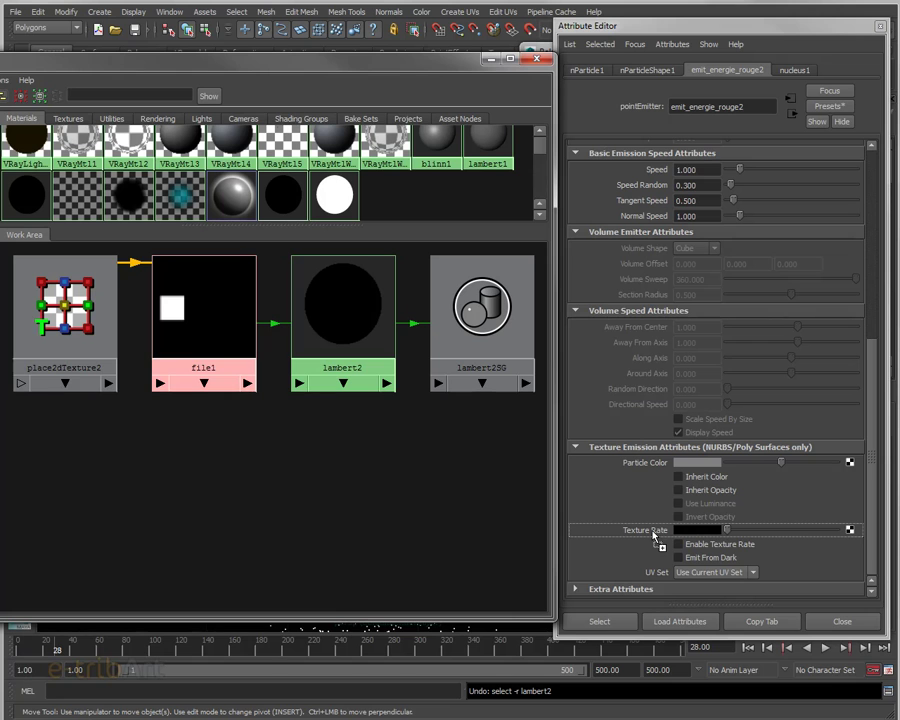
middle_click_drag(655, 537, 655, 535)
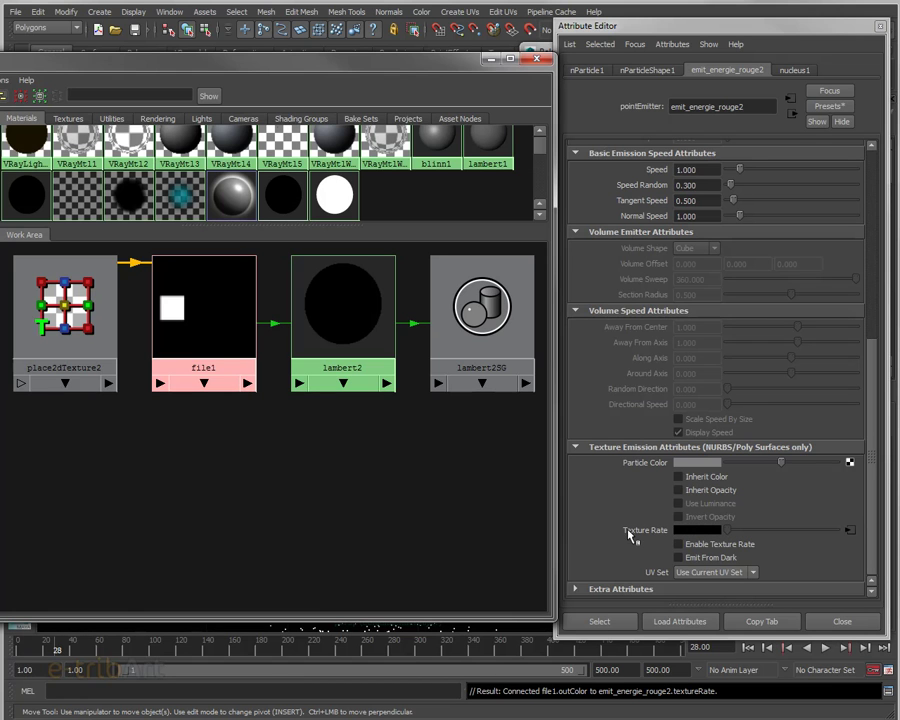
left_click(847, 531)
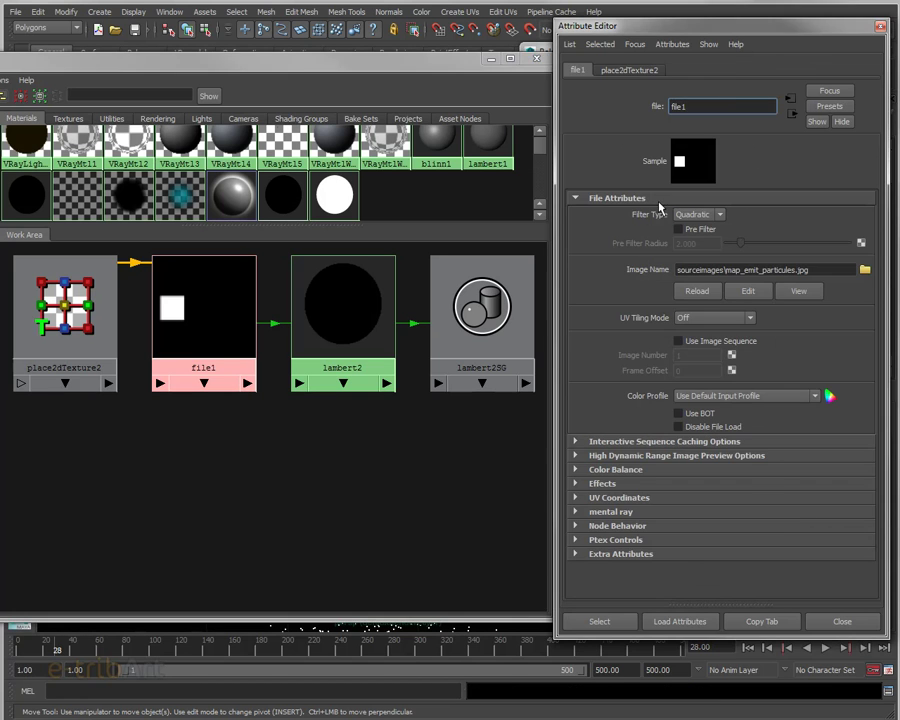
left_click(790, 113)
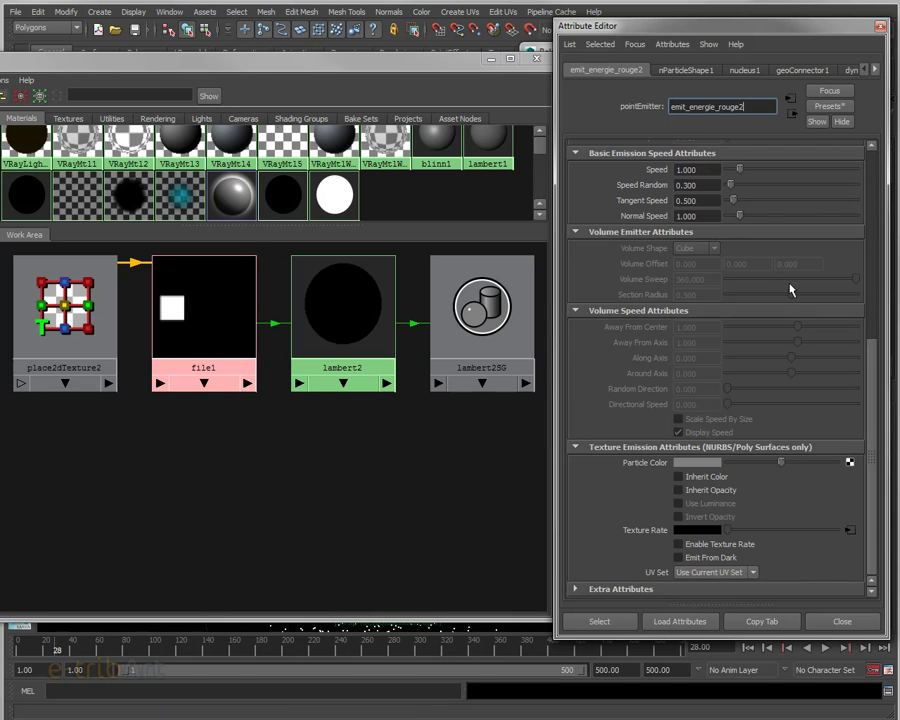
left_click(697, 574)
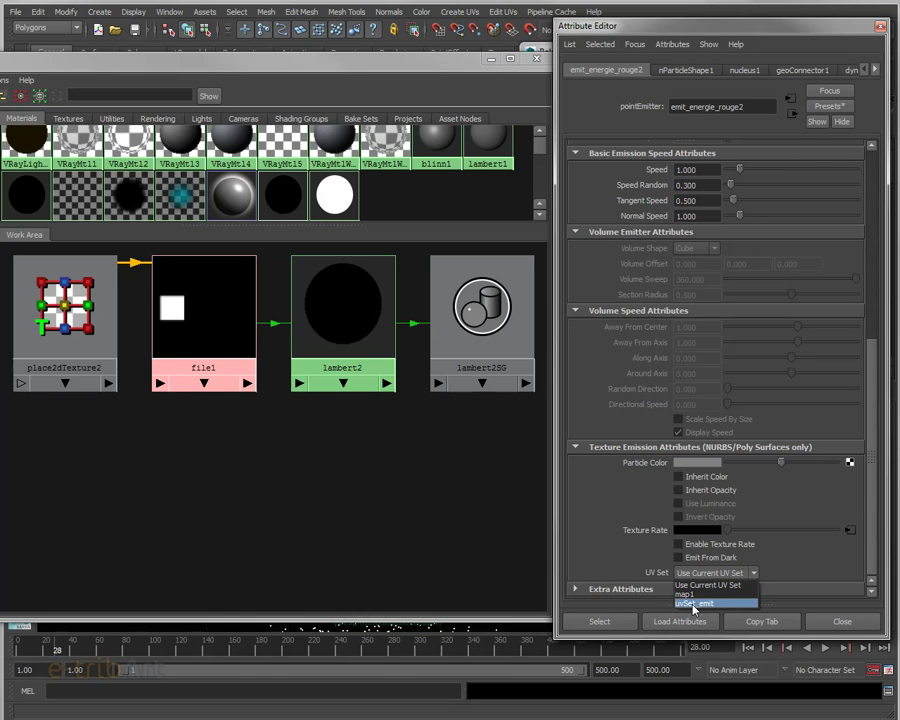
left_click(695, 604)
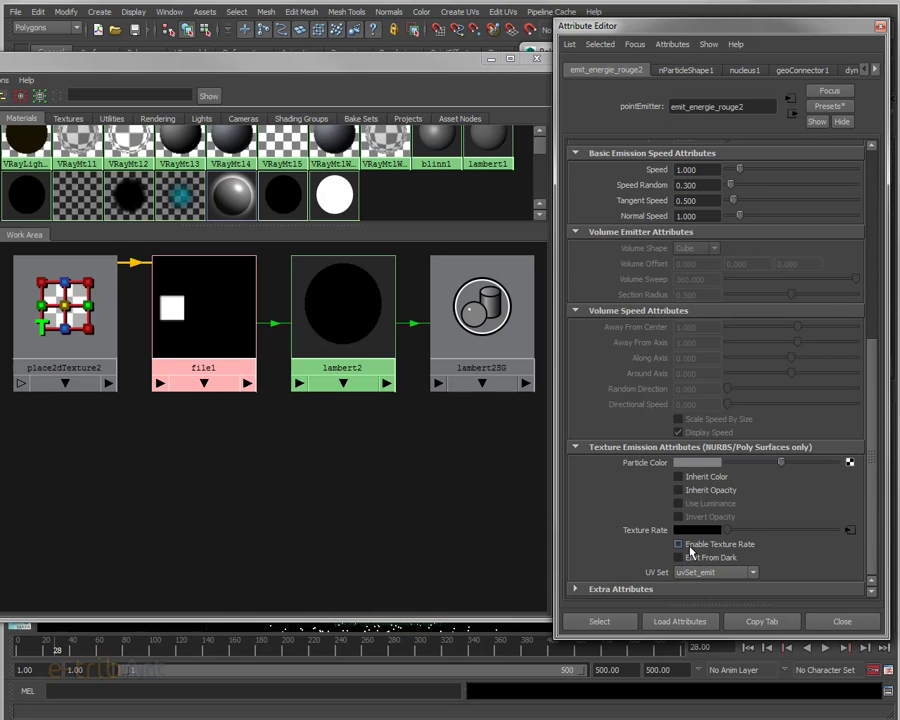
left_click(682, 546)
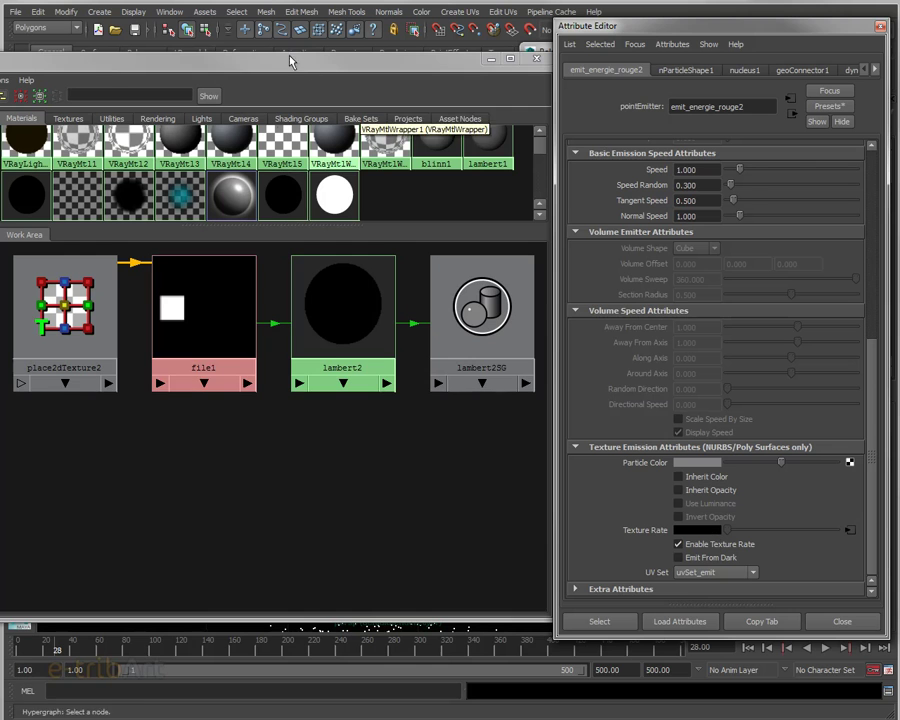
left_click(75, 41)
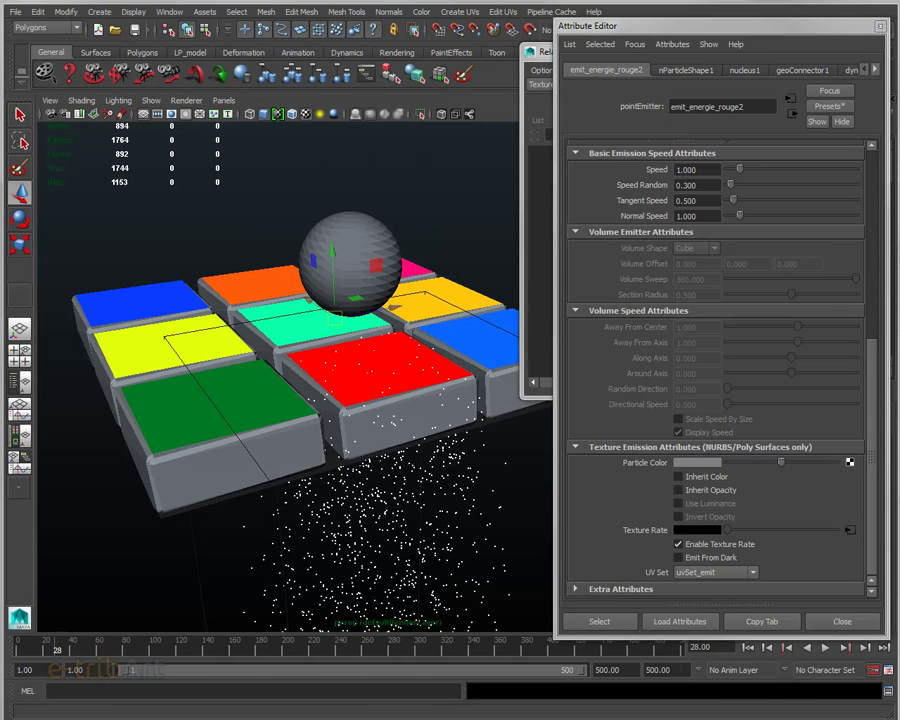
Close the Relationship Editor.
left_click(546, 52)
left_click(531, 52)
left_click(563, 154)
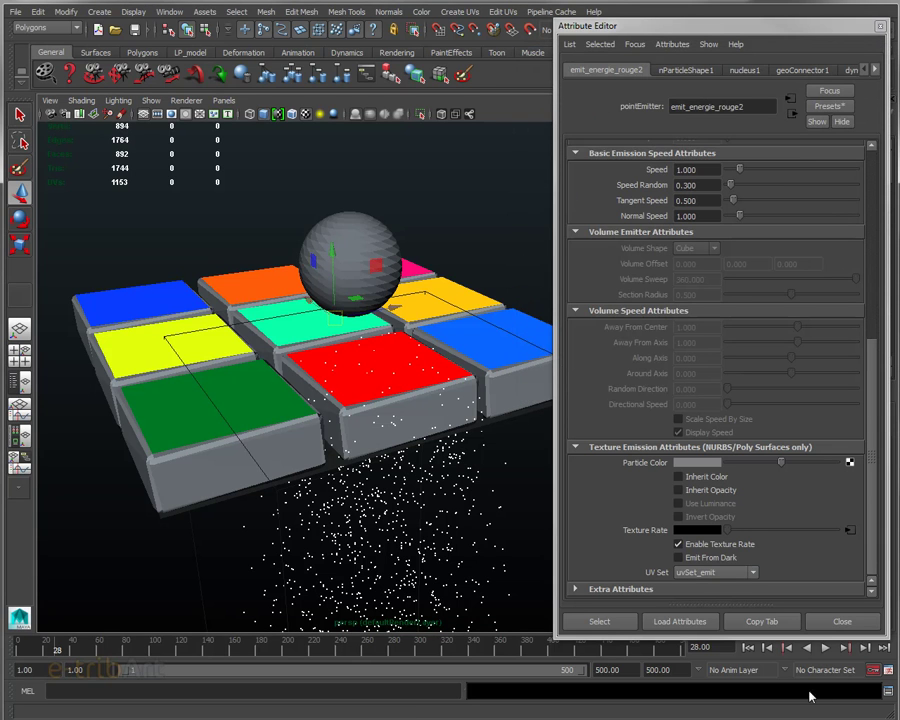
Play the simulation from frame 1, orbiting to watch emission, then rewind to frame 1.
left_click(748, 648)
left_click(826, 650)
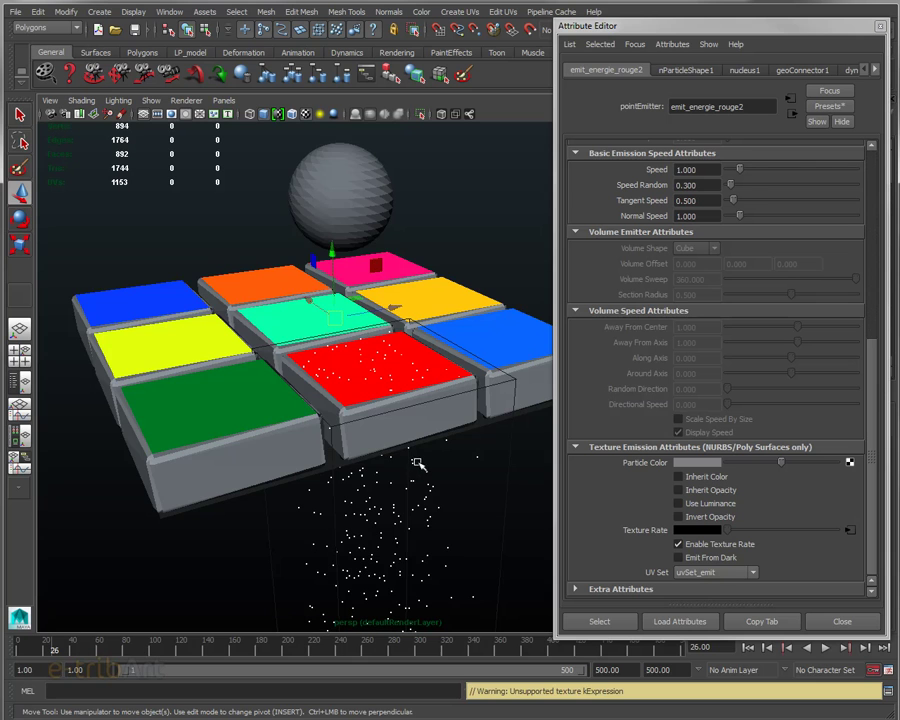
mouse_move(418, 463)
left_mouse_down("alt")
mouse_move(320, 390)
mouse_move(367, 365)
left_mouse_up("alt")
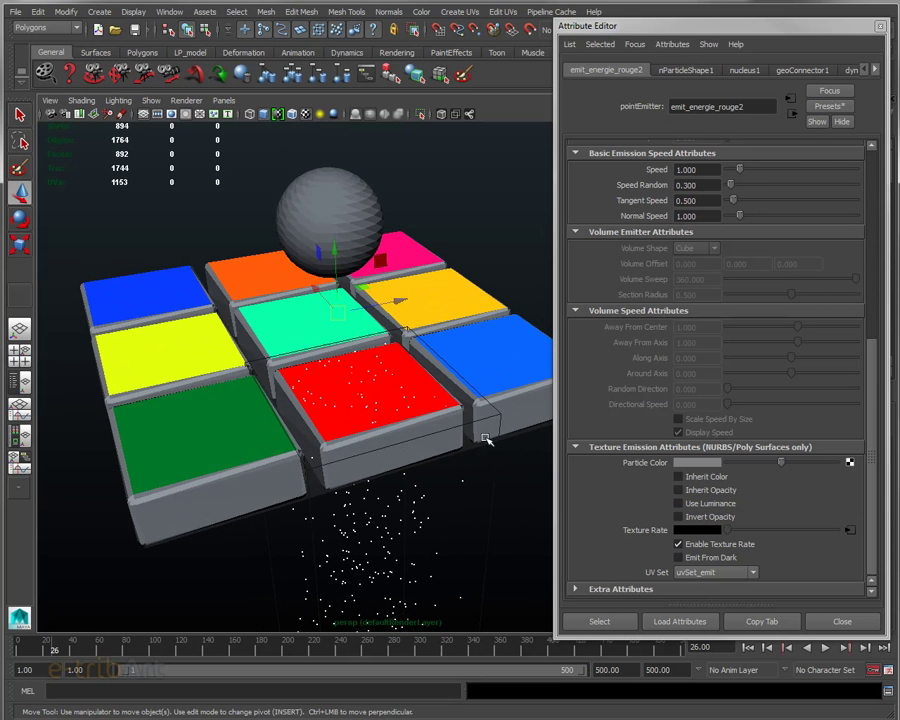
left_click(826, 650)
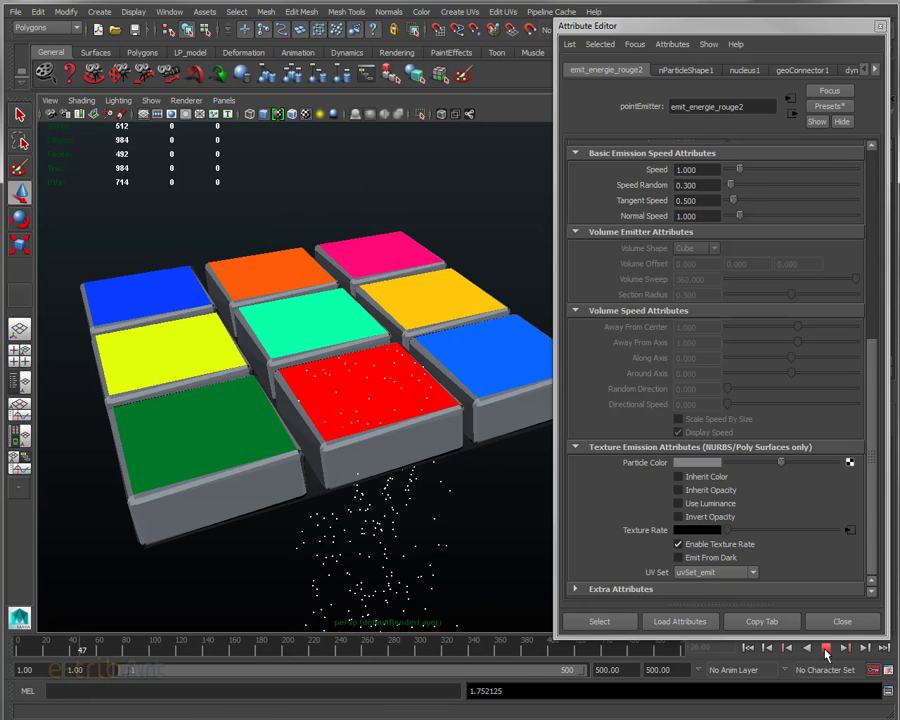
left_click(826, 652)
key("w")
mouse_move(426, 484)
left_mouse_down("alt")
mouse_move(414, 460)
mouse_move(396, 455)
left_mouse_up("alt")
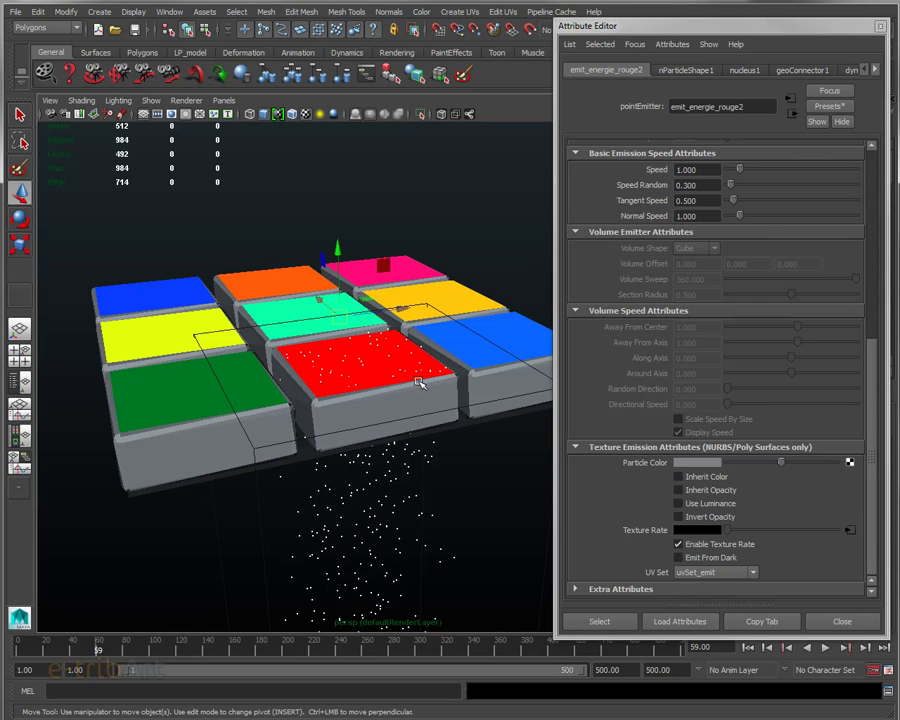
left_click(752, 648)
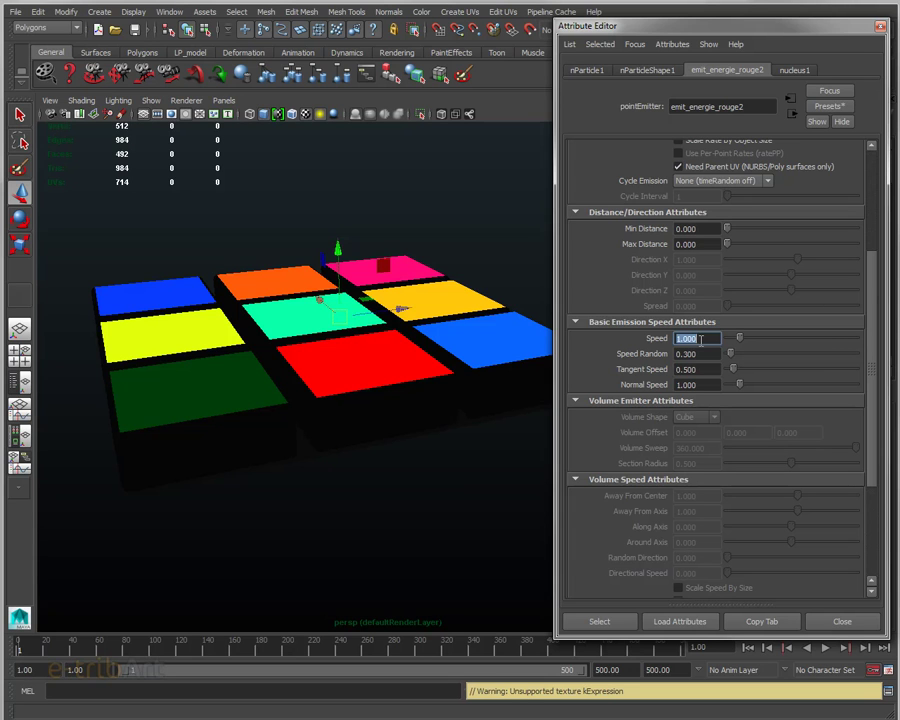
Try an emitter Speed of 6, then settle on 5 and replay the simulation.
type("1")
key("Return")
type("6")
key("Return")
left_click(826, 648)
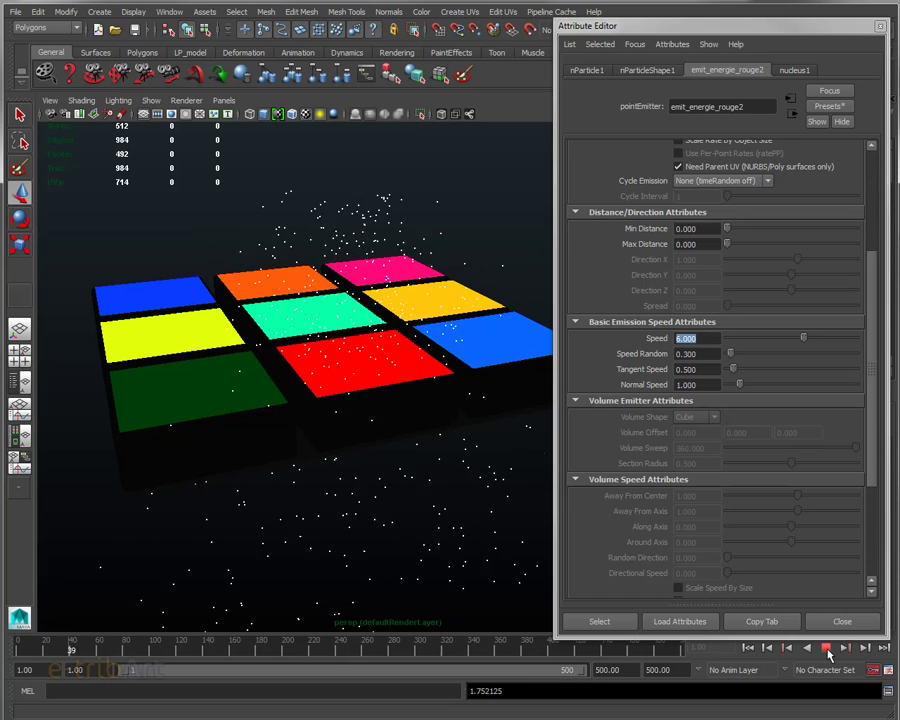
mouse_move(368, 416)
left_mouse_down("alt")
mouse_move(364, 389)
mouse_move(358, 440)
left_mouse_up("alt")
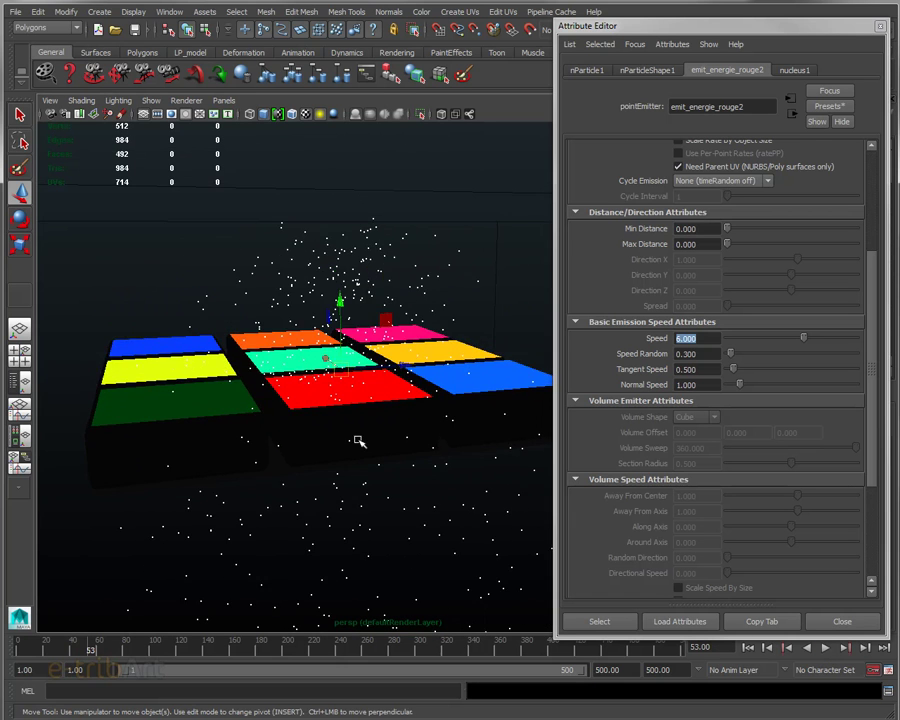
left_click(719, 340)
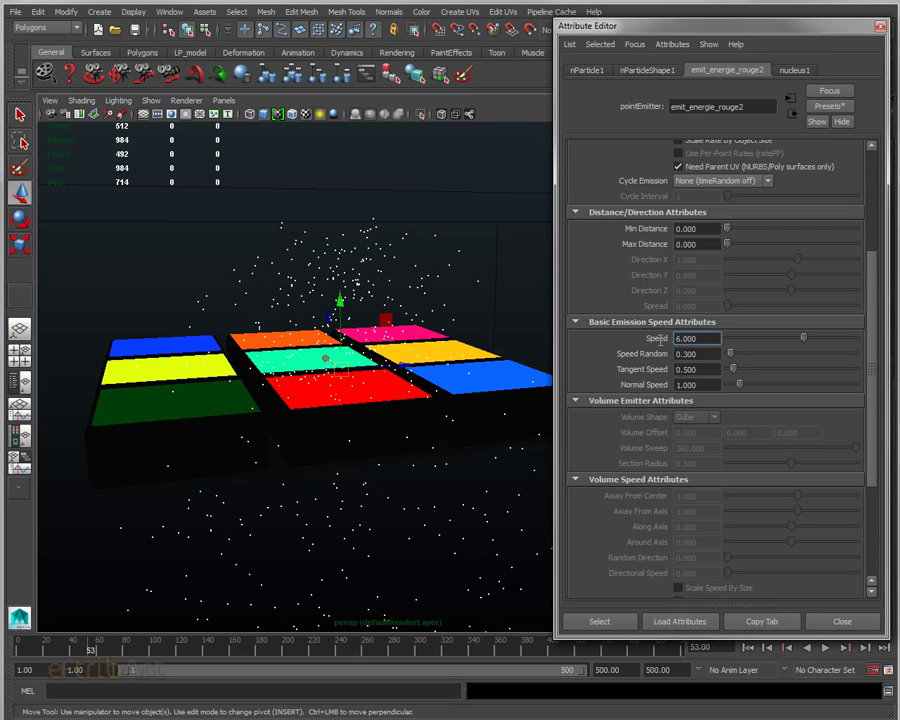
key("BackSpace")
key("BackSpace")
key("BackSpace")
type("5")
key("Return")
left_click(748, 648)
left_click(827, 648)
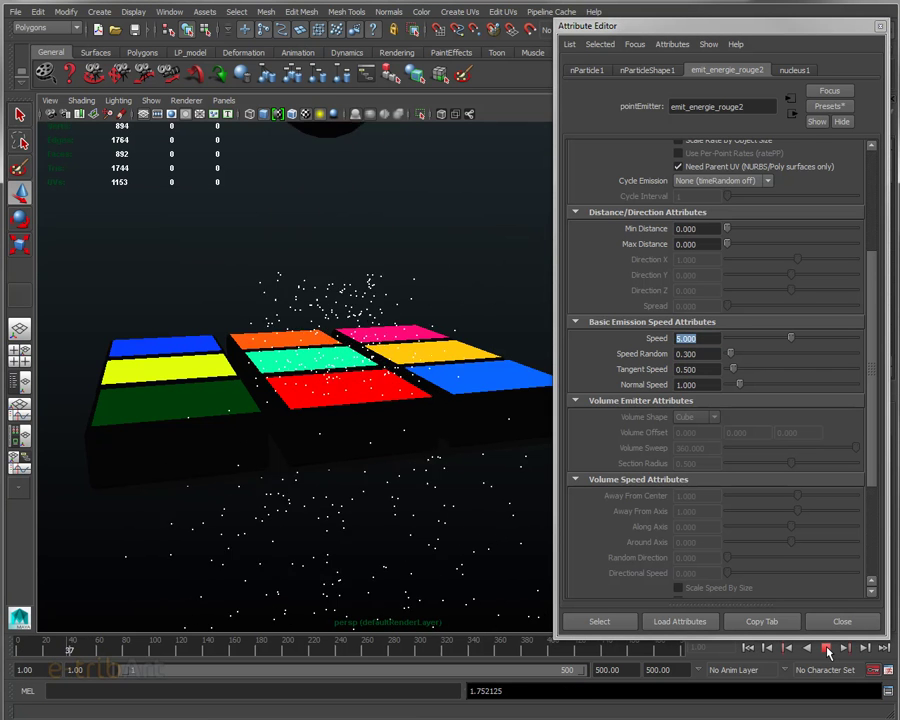
left_click(827, 648)
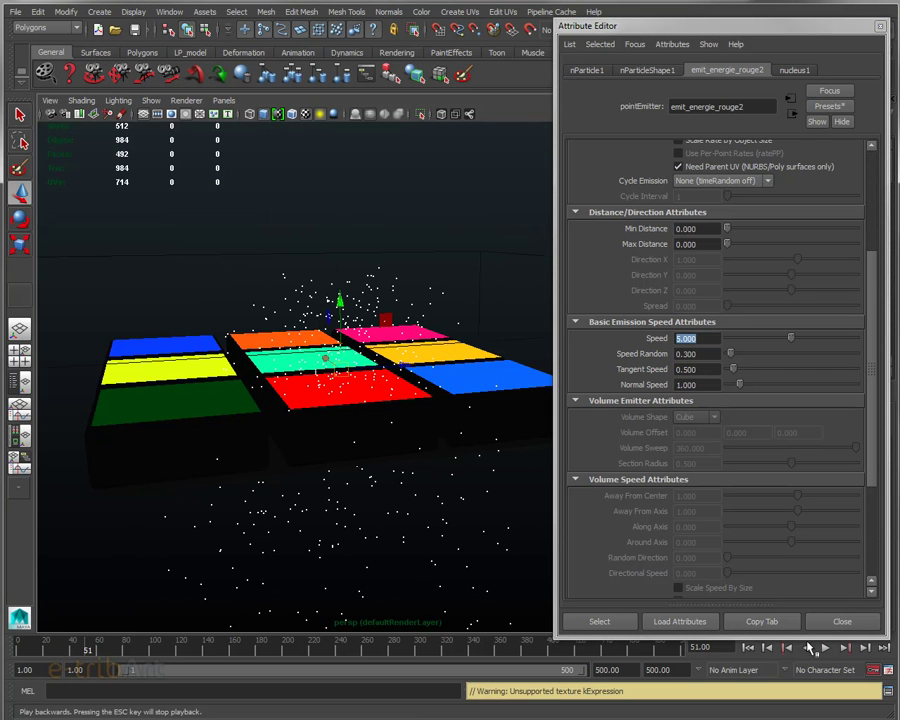
Set Tangent Speed to 0.25 and replay the simulation from frame 1.
left_click(713, 353)
double_click(709, 353)
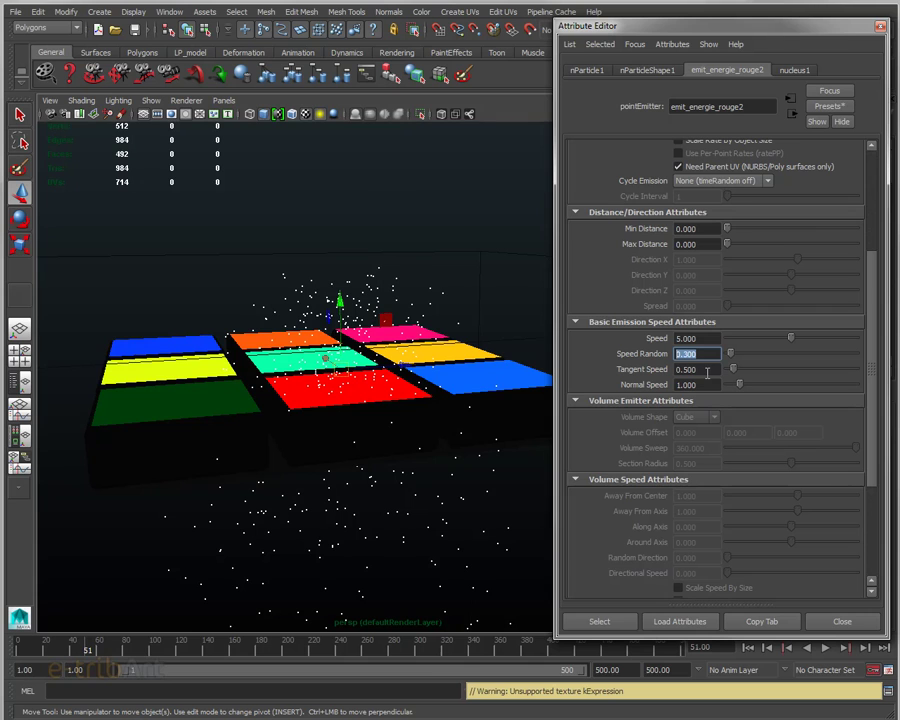
left_click(707, 372)
left_click_drag(707, 372, 643, 375)
type("0.")
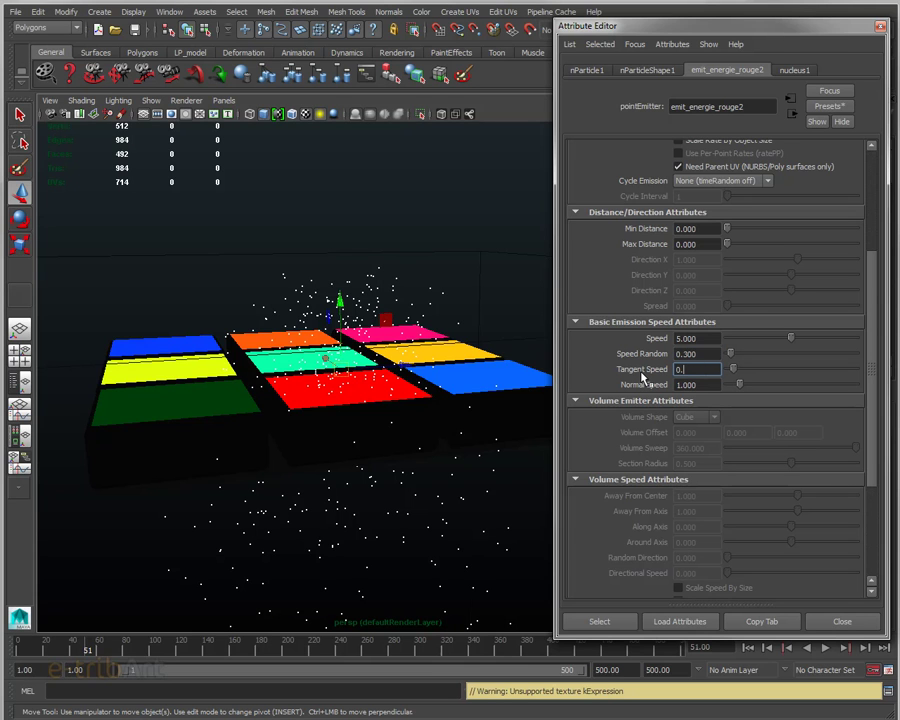
key("Return")
left_click(707, 385)
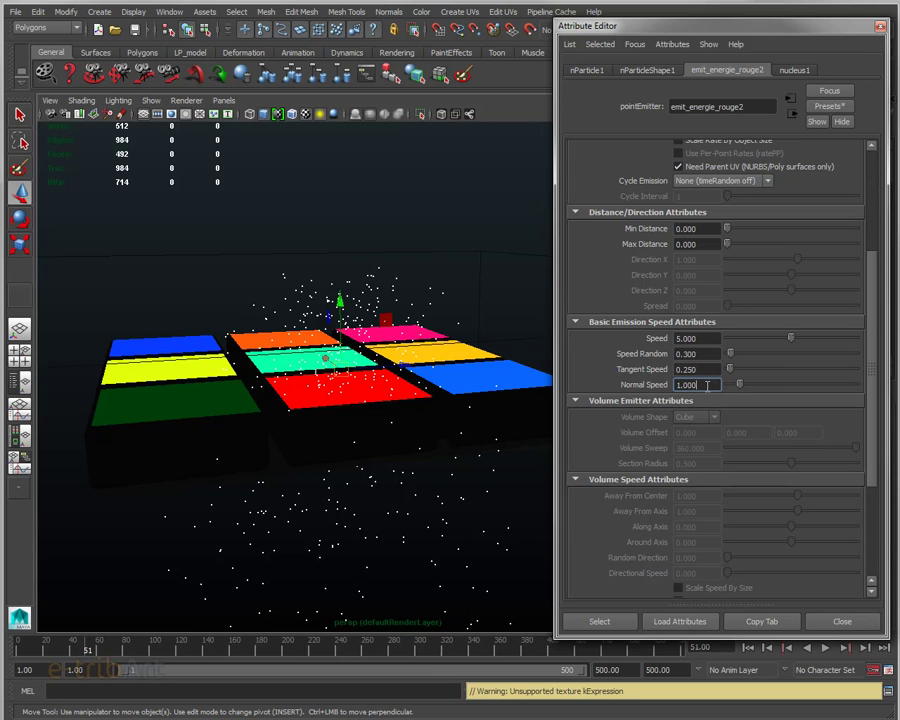
left_click(748, 648)
left_click(826, 649)
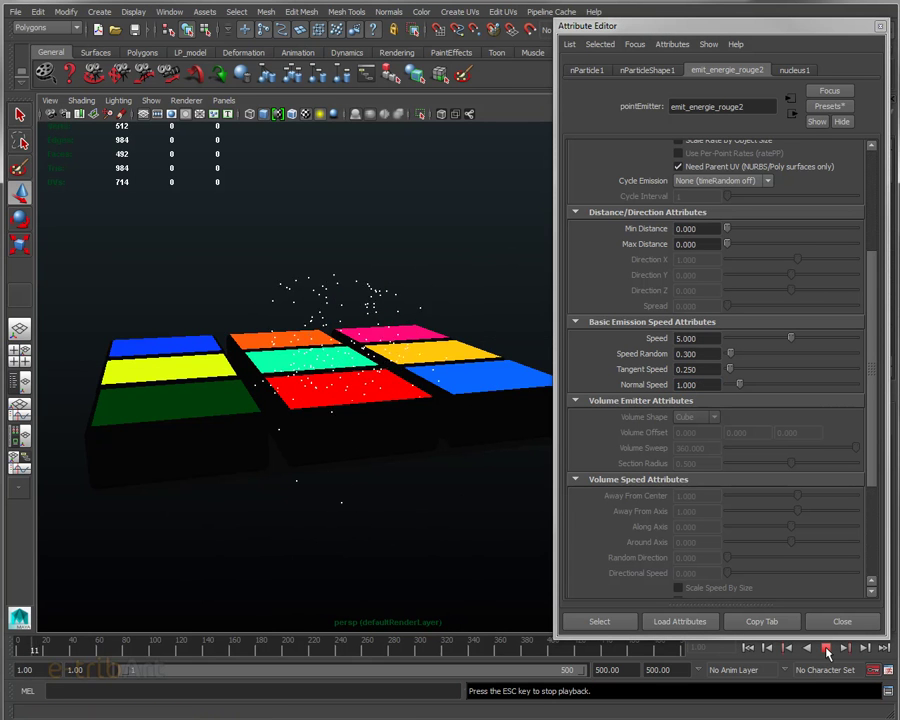
mouse_move(482, 533)
left_mouse_down("alt")
mouse_move(318, 444)
mouse_move(402, 474)
mouse_move(376, 454)
mouse_move(367, 420)
left_mouse_up("alt")
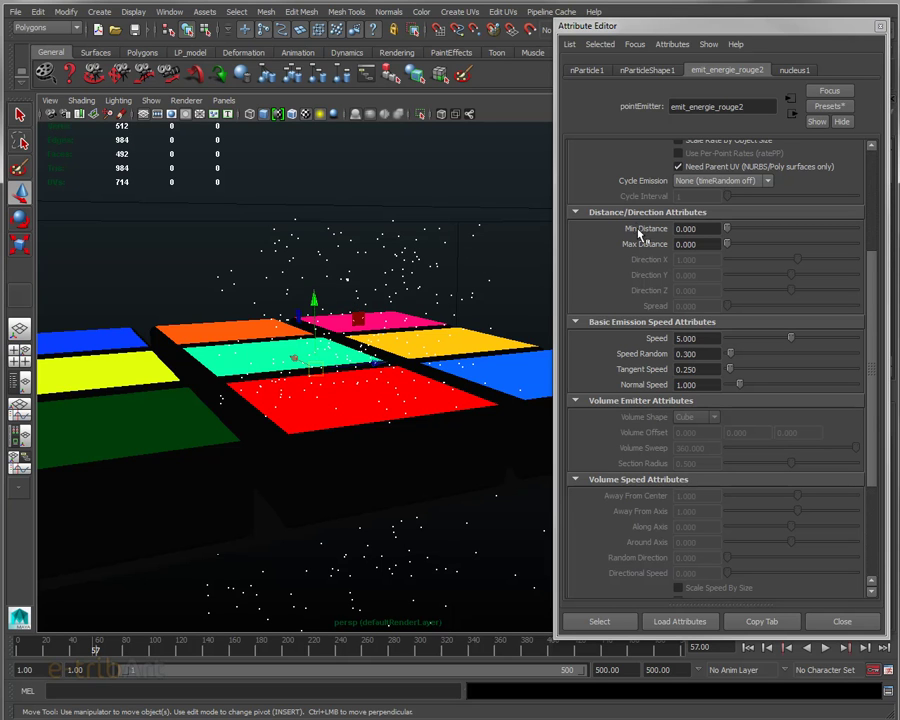
Set the emitter's Max Distance to 0.1 and replay the simulation to check it.
key("Tab")
key("Tab")
type("0.1")
key("Return")
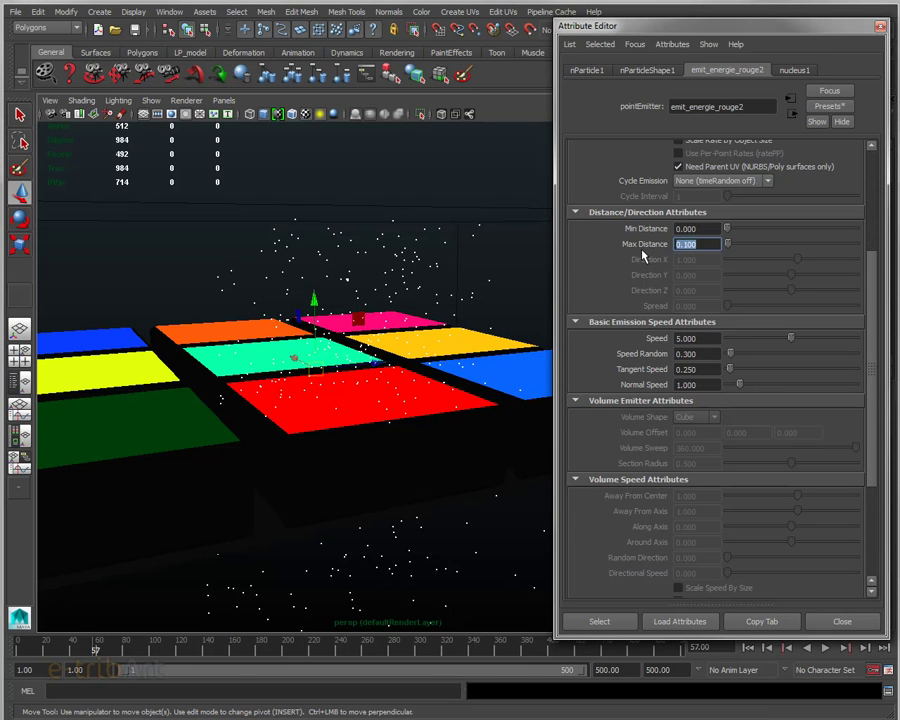
left_click(749, 647)
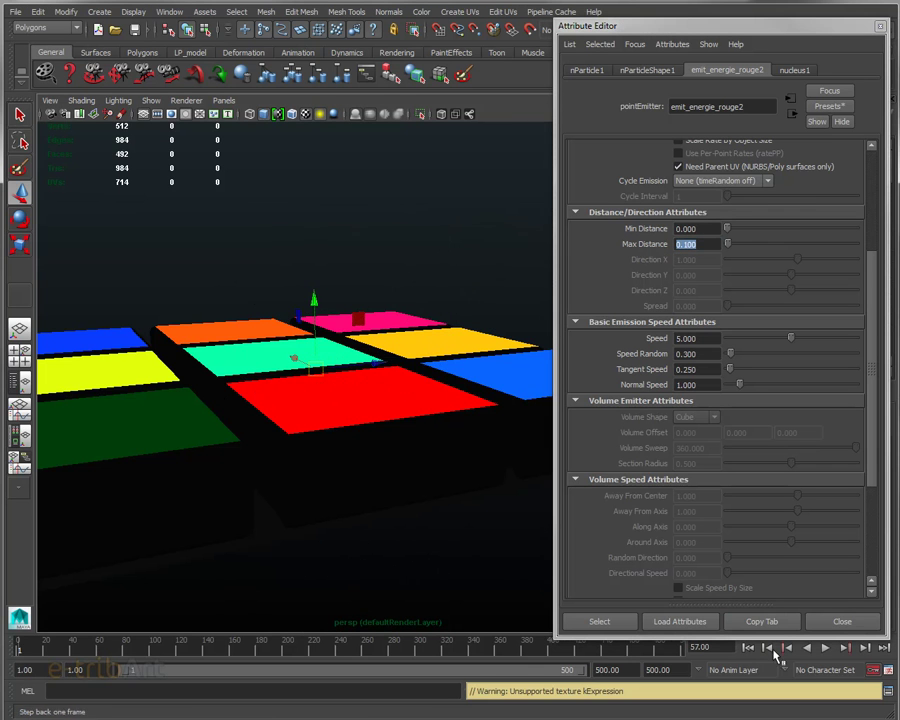
left_click(828, 649)
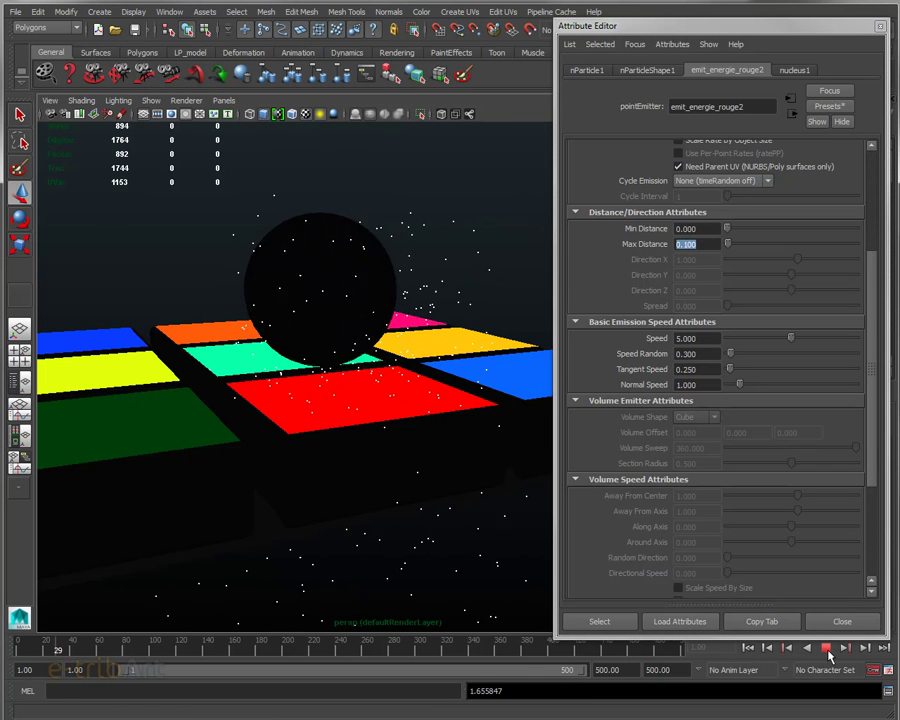
mouse_move(241, 411)
left_mouse_down("alt")
mouse_move(297, 394)
mouse_move(323, 419)
mouse_move(293, 382)
mouse_move(365, 388)
left_mouse_up("alt")
Scroll up to the emitter's Rate field and select its 1500 value.
scroll(365, 388, "up", 1)
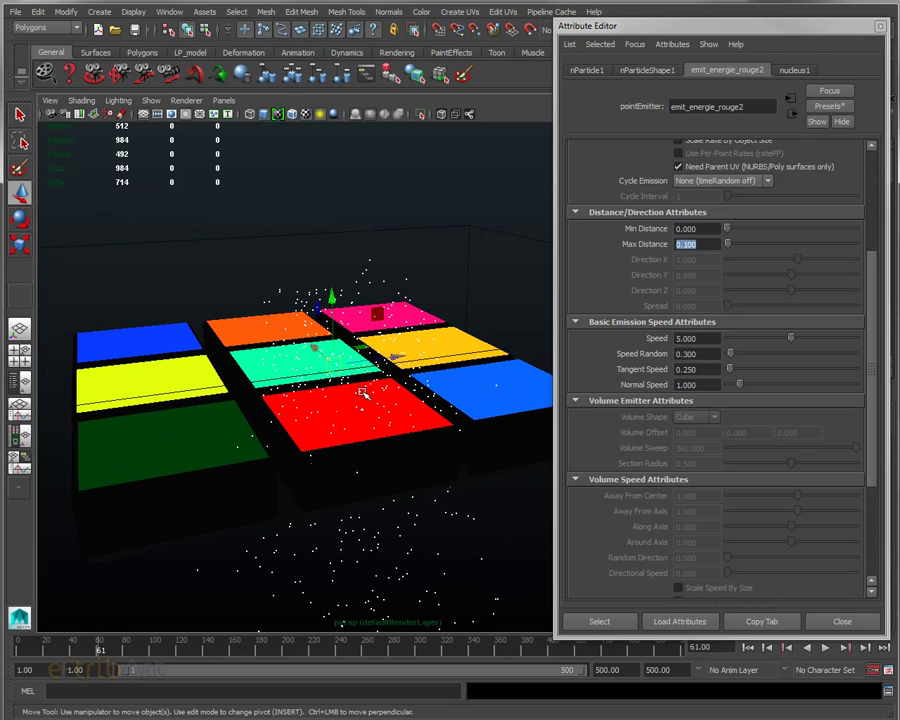
scroll(362, 392, "up", 1)
scroll(362, 392, "up", 1)
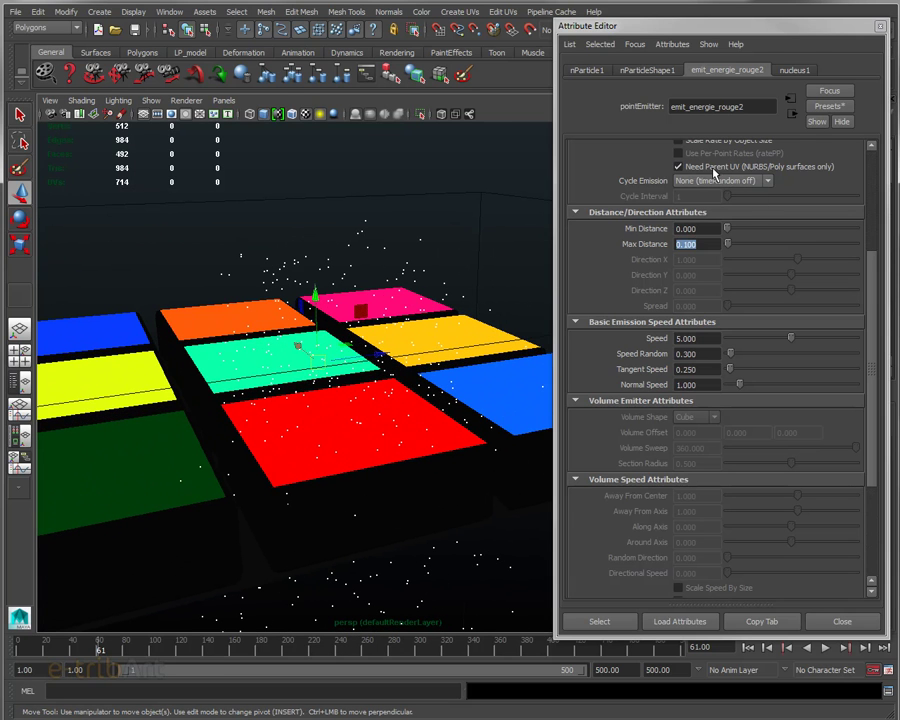
scroll(872, 165, "up", 3)
left_click(712, 303)
double_click(712, 303)
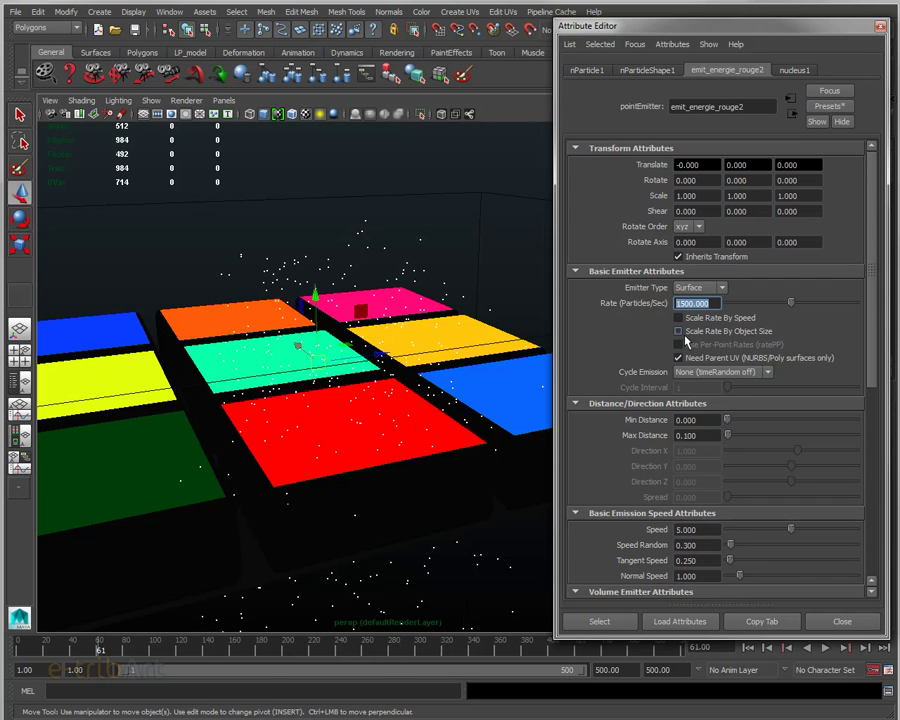
Raise the emission Rate to 5000 and replay the simulation from the first frame.
type("5")
key("Return")
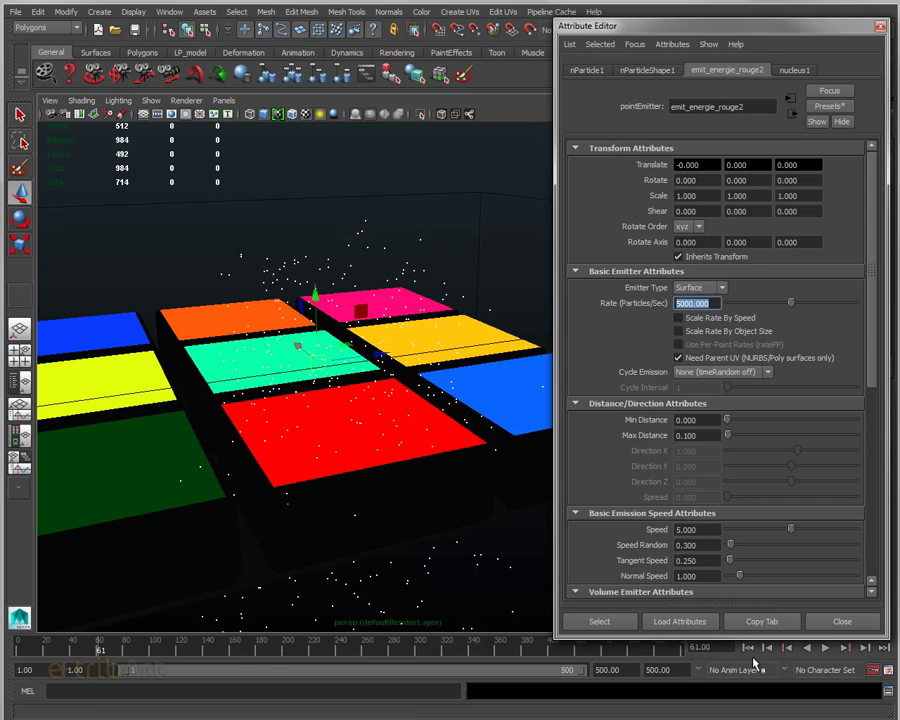
left_click(748, 648)
left_click(824, 648)
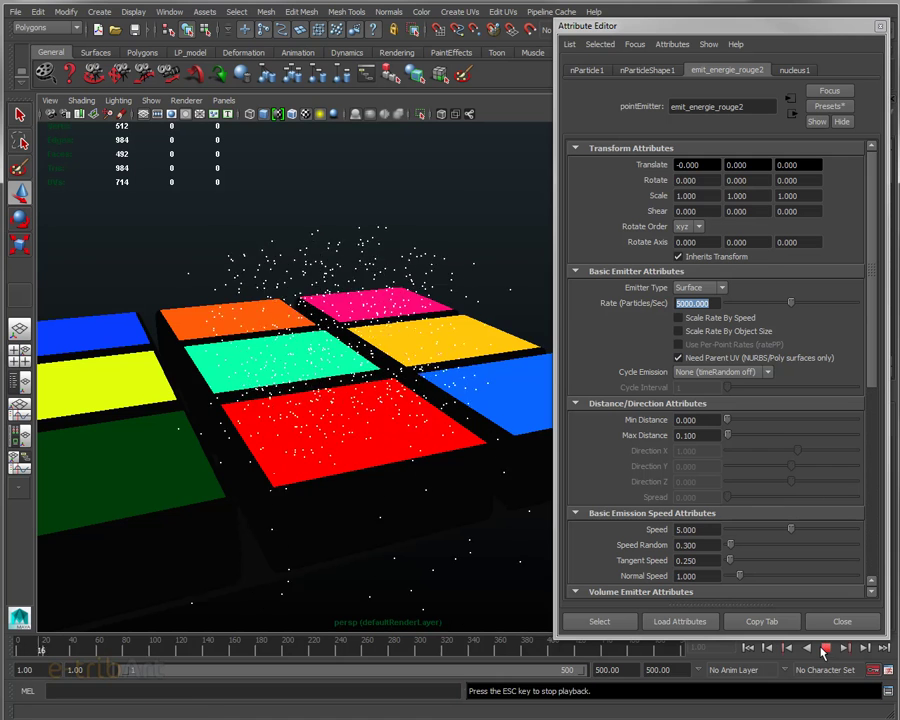
mouse_move(402, 475)
left_mouse_down("alt")
mouse_move(366, 441)
mouse_move(379, 462)
left_mouse_up("alt")
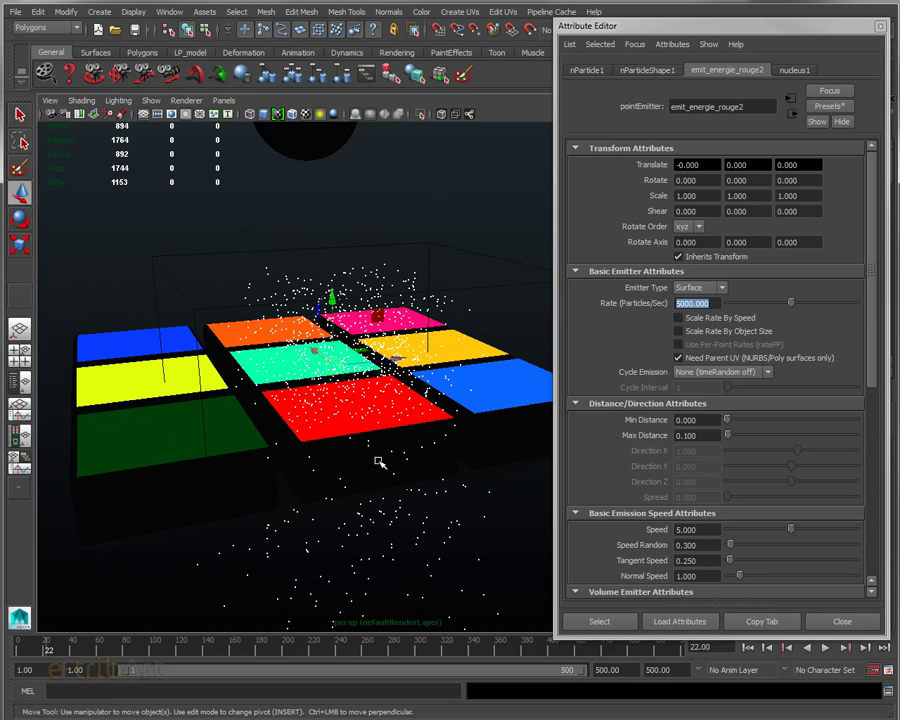
left_click(685, 303)
left_click(660, 372)
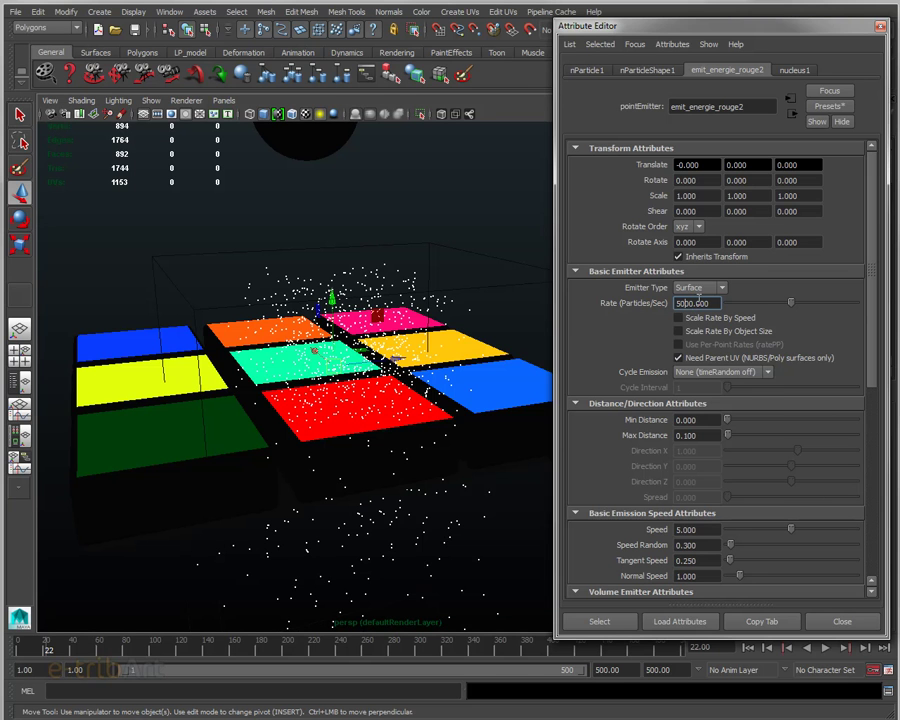
Replay the denser simulation from a lower angle and stop at frame 28.
key("alt+v")
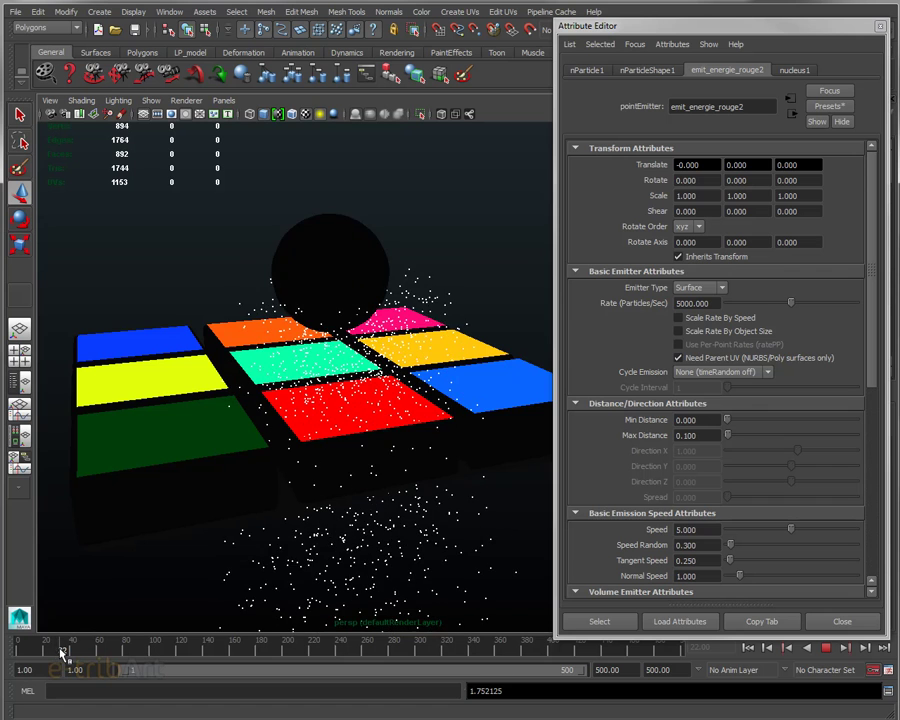
key("w")
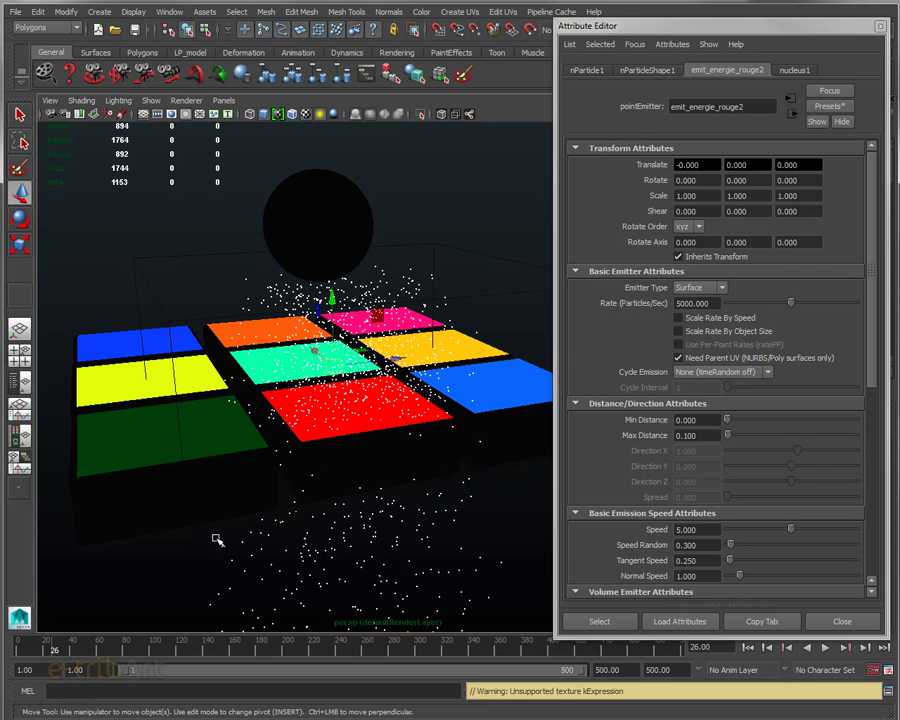
left_click_drag(214, 536, 200, 524, "alt")
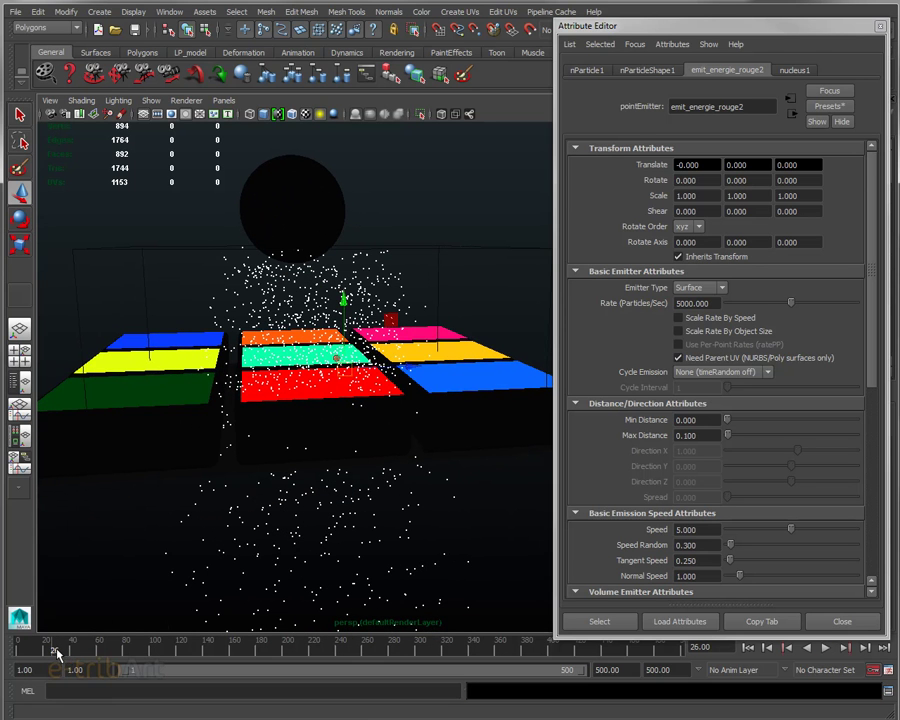
key("alt+v")
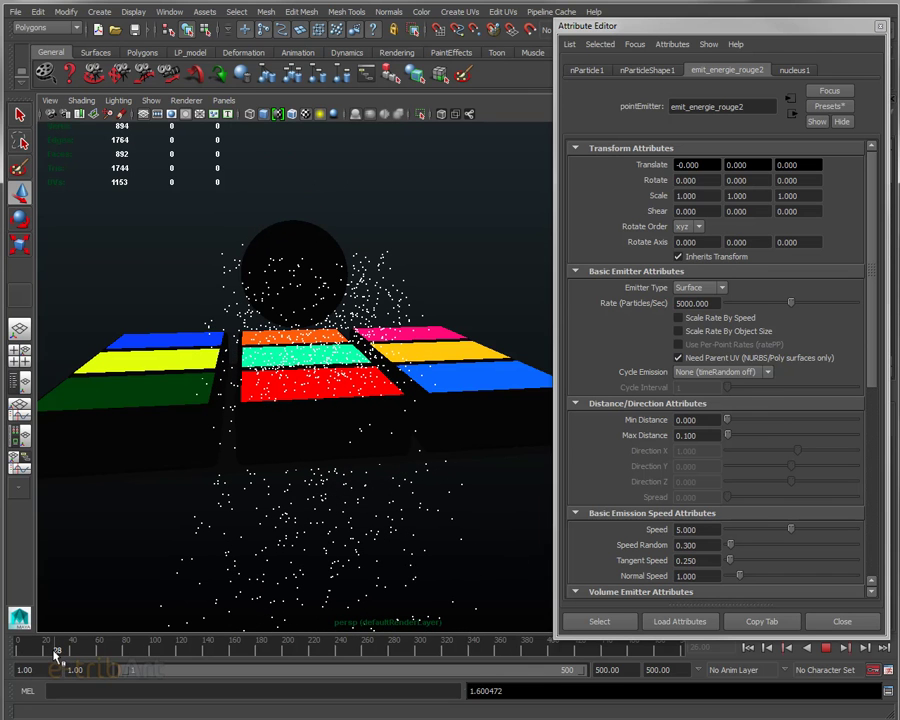
key("alt+v")
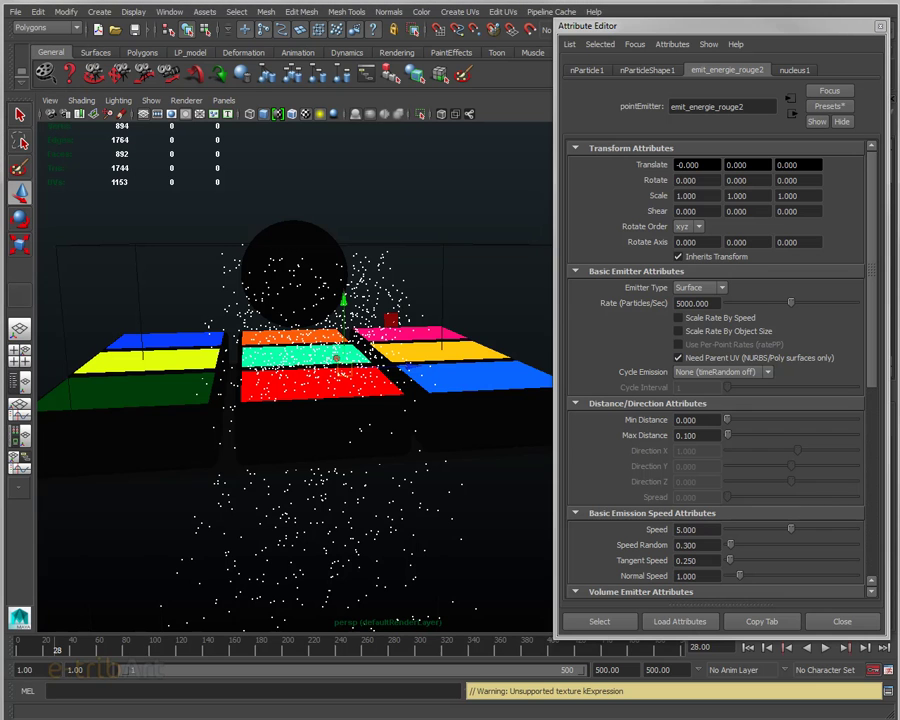
Switch the panel renderer to Viewport 2.0, scrub the timeline, and select the red tile's cube.
left_click_drag(290, 430, 337, 492, "alt")
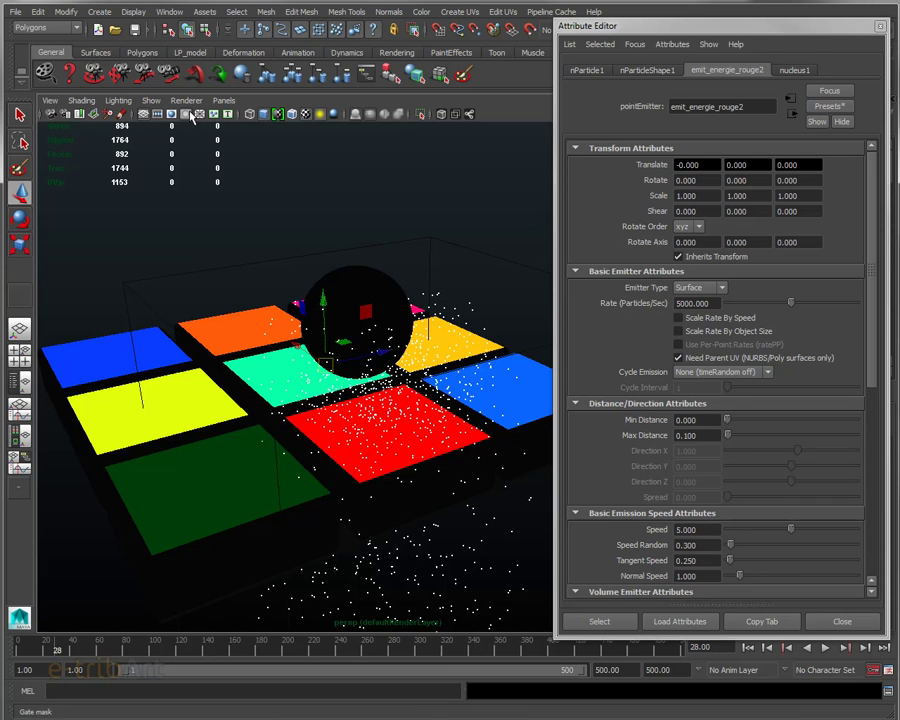
left_click(186, 100)
left_click(192, 121)
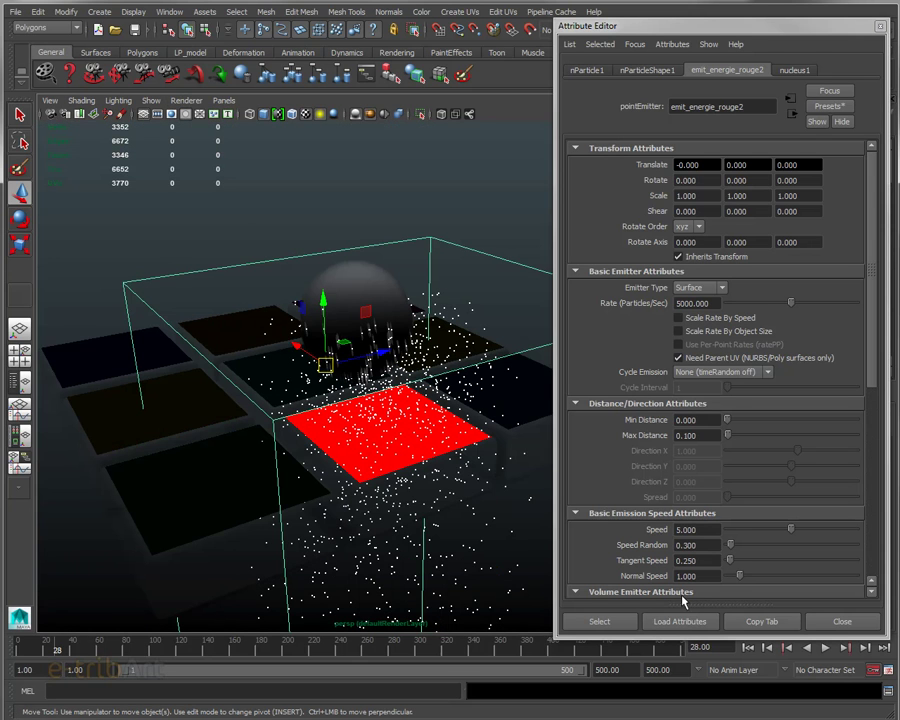
mouse_move(57, 648)
left_mouse_down()
mouse_move(50, 650)
mouse_move(60, 652)
left_mouse_up()
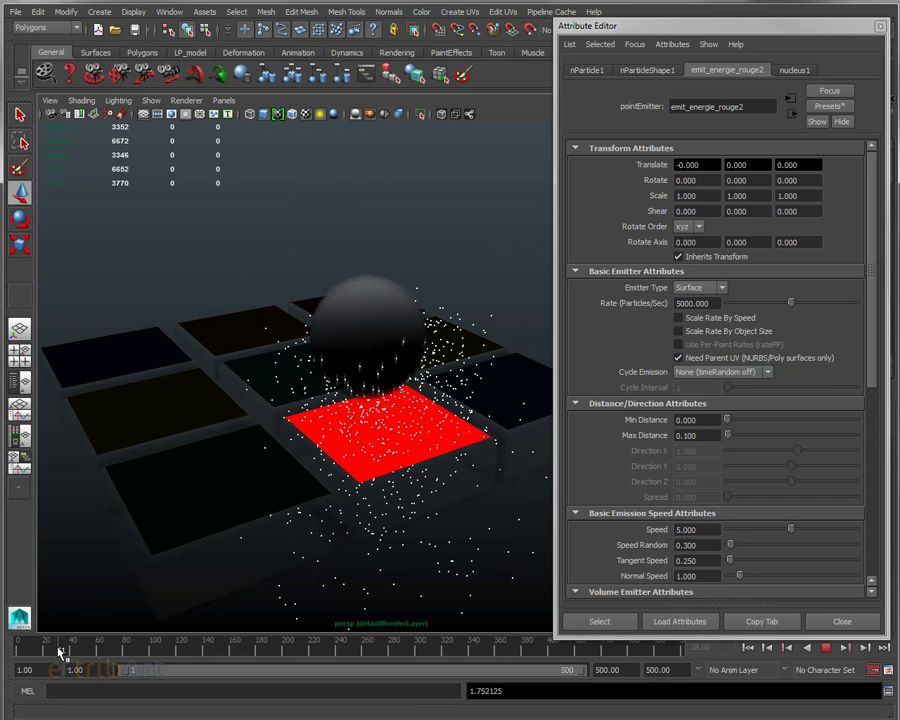
mouse_move(372, 516)
left_mouse_down("alt")
mouse_move(337, 415)
mouse_move(388, 425)
left_mouse_up("alt")
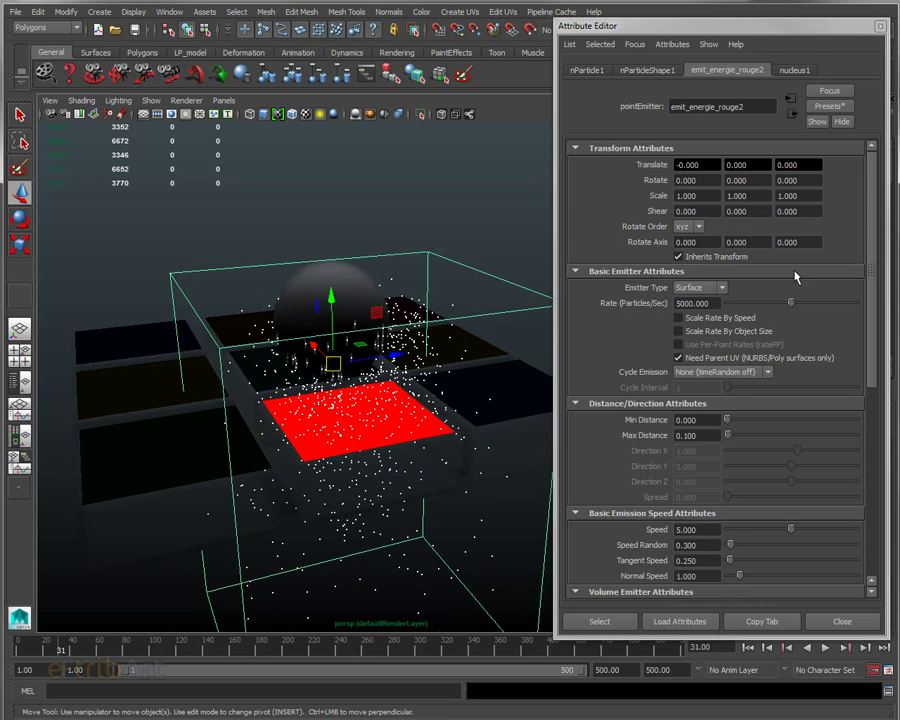
left_click(296, 309)
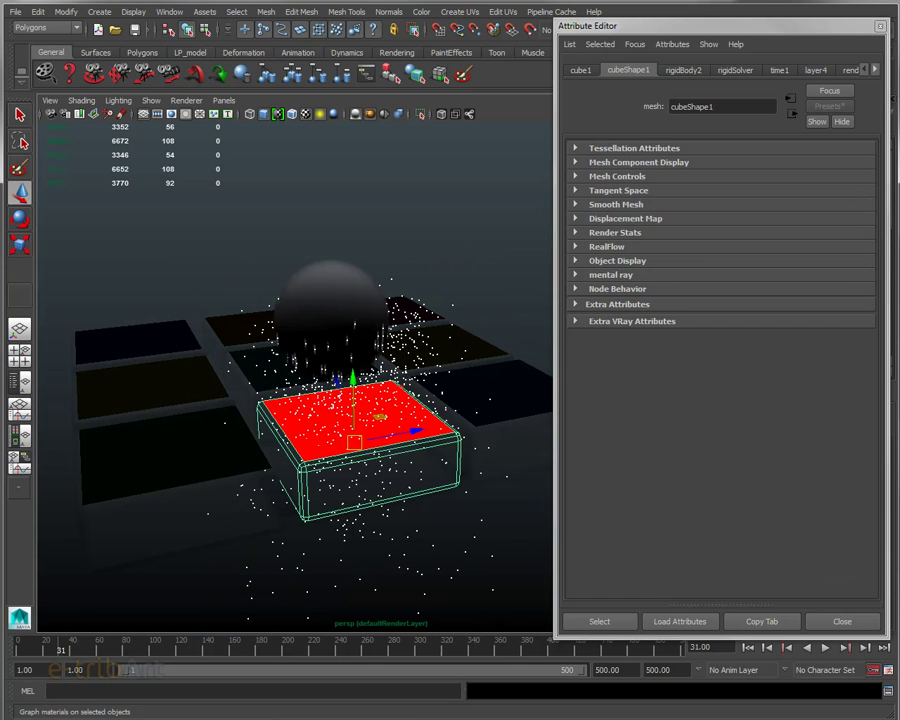
Open VRayLightMtl1's Color Multiplier expression (expression1) in the Expression Editor and widen it.
left_click(465, 73)
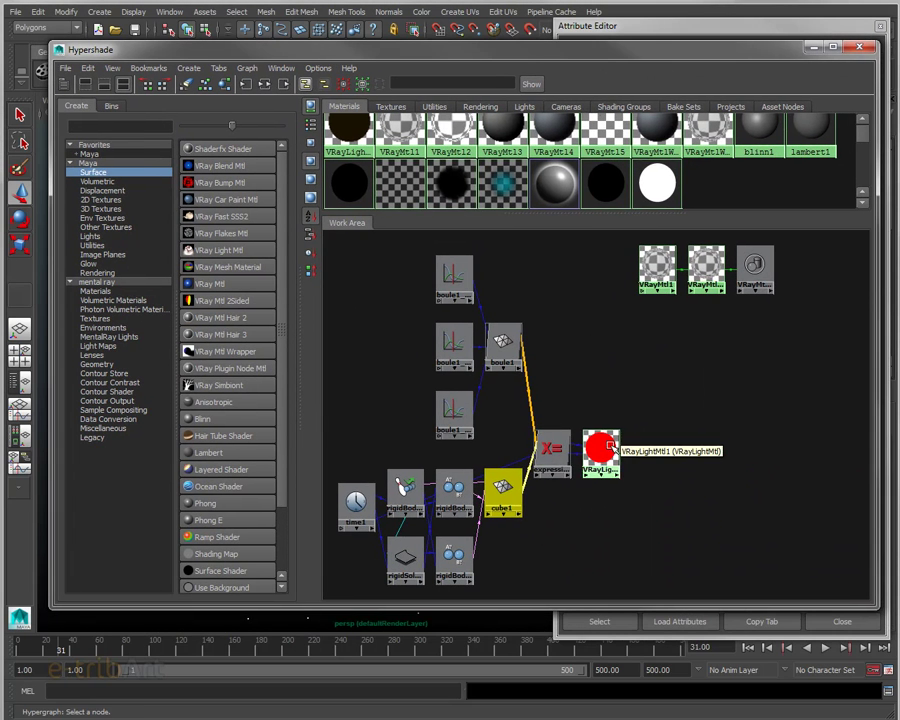
left_click_drag(610, 445, 668, 450)
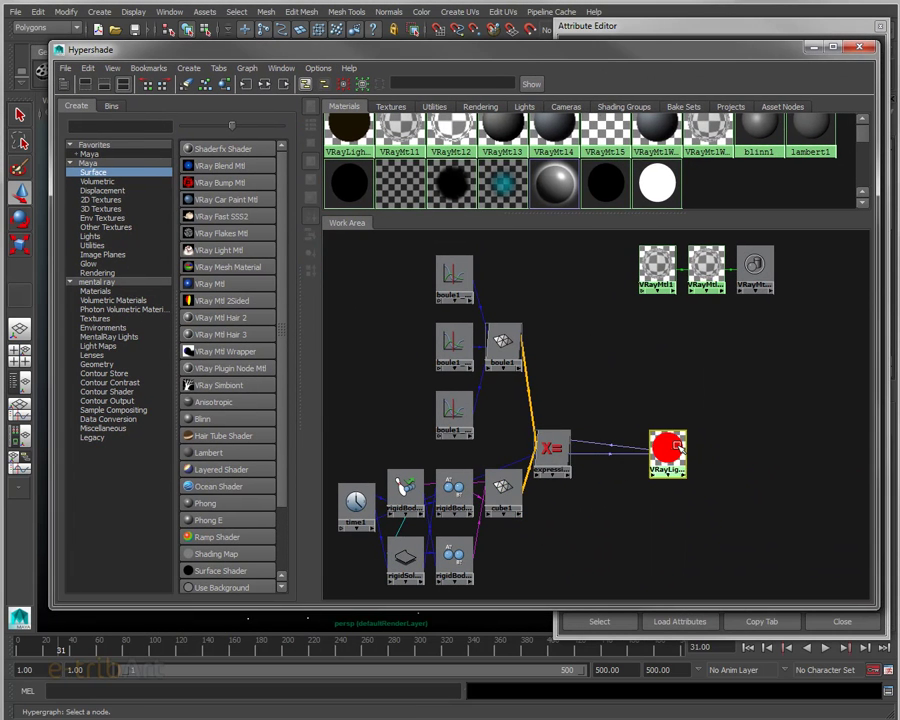
left_click_drag(553, 450, 566, 452)
double_click(666, 449)
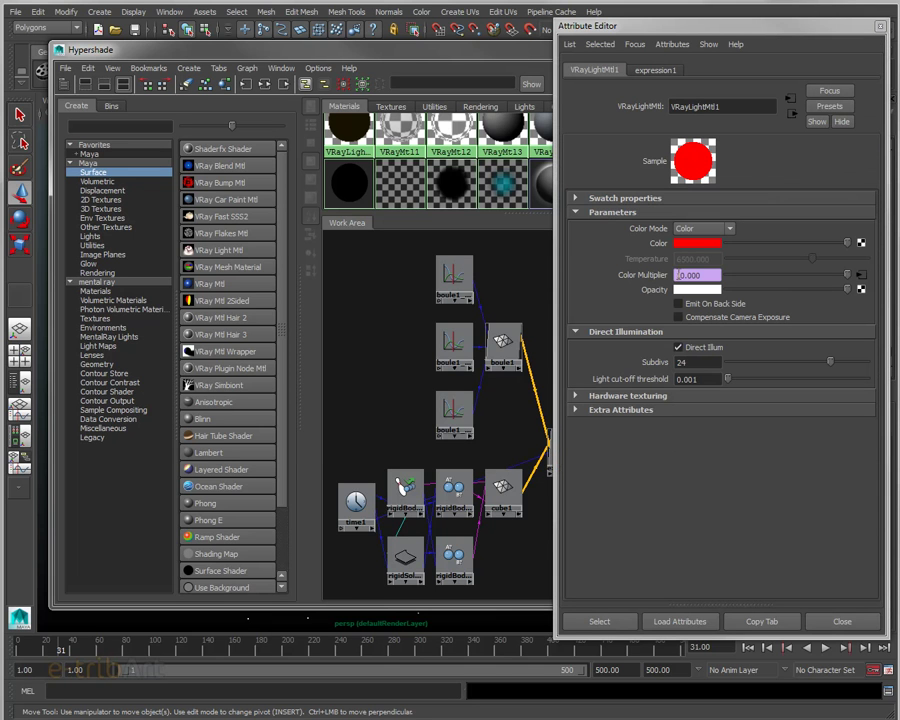
right_click(676, 277)
left_click(700, 279)
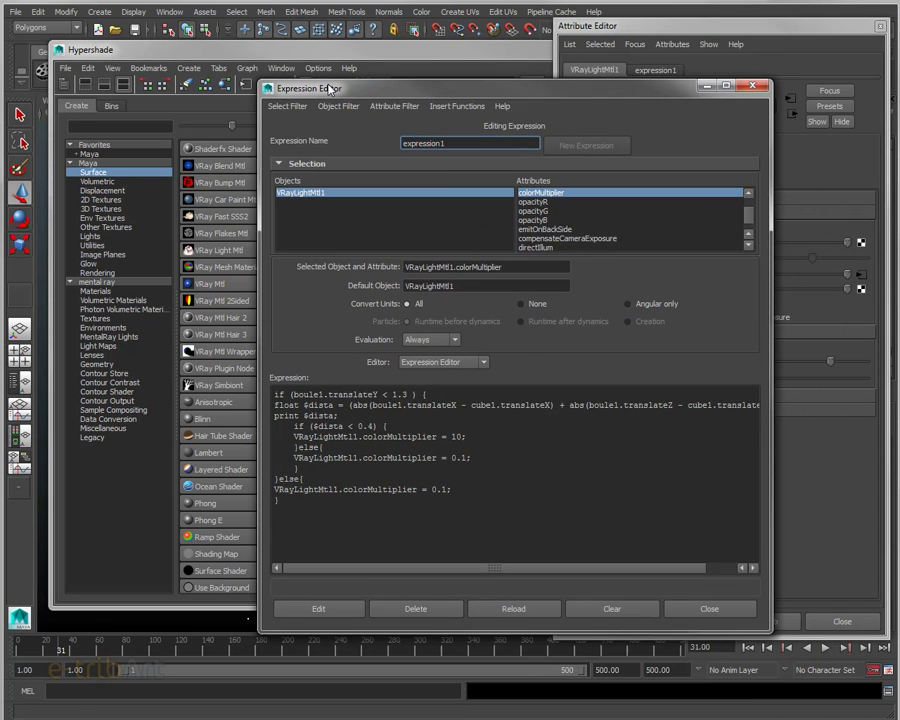
mouse_move(605, 620)
left_mouse_down()
mouse_move(772, 622)
mouse_move(899, 676)
left_mouse_up()
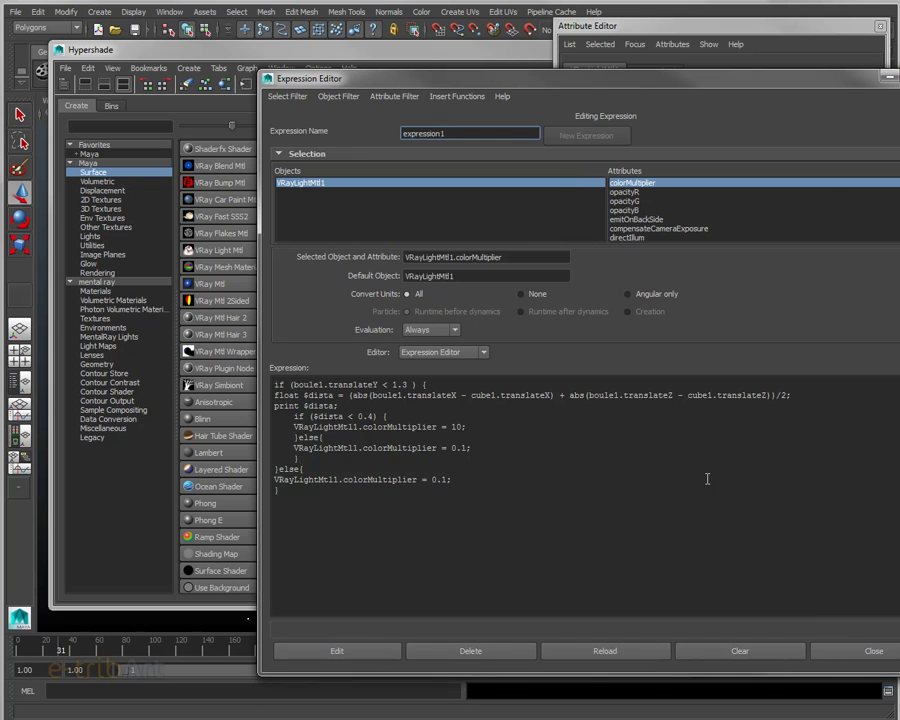
Select and copy the whole colorMultiplier expression, then return to the Hypershade and emit_energie_rouge2 attributes.
left_click_drag(655, 85, 550, 46)
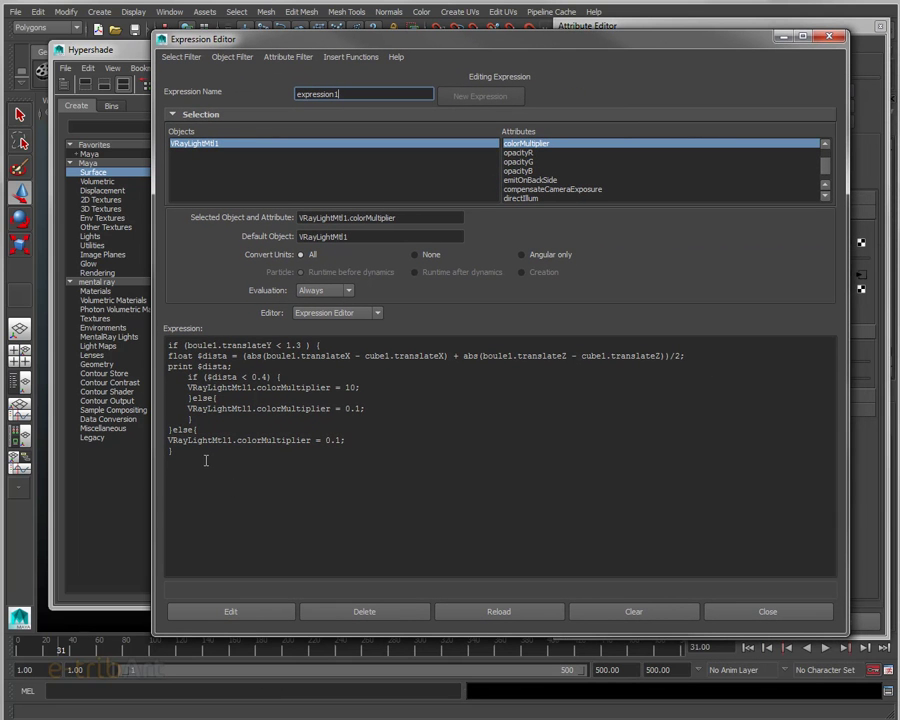
left_click_drag(186, 456, 160, 344)
key("ctrl+c")
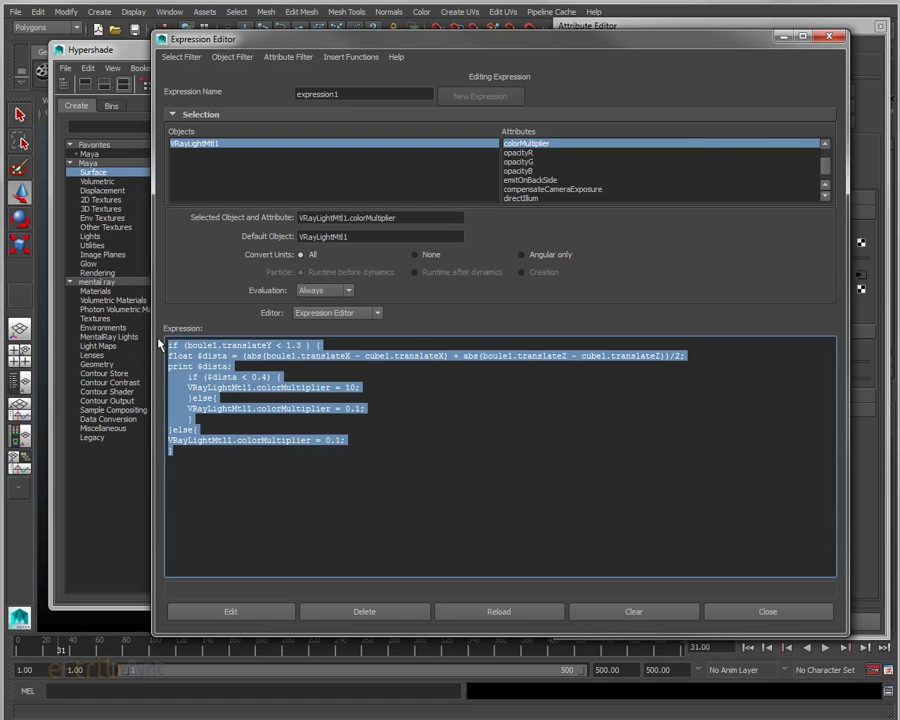
right_click(218, 347)
left_click(198, 462)
left_click_drag(198, 462, 155, 346)
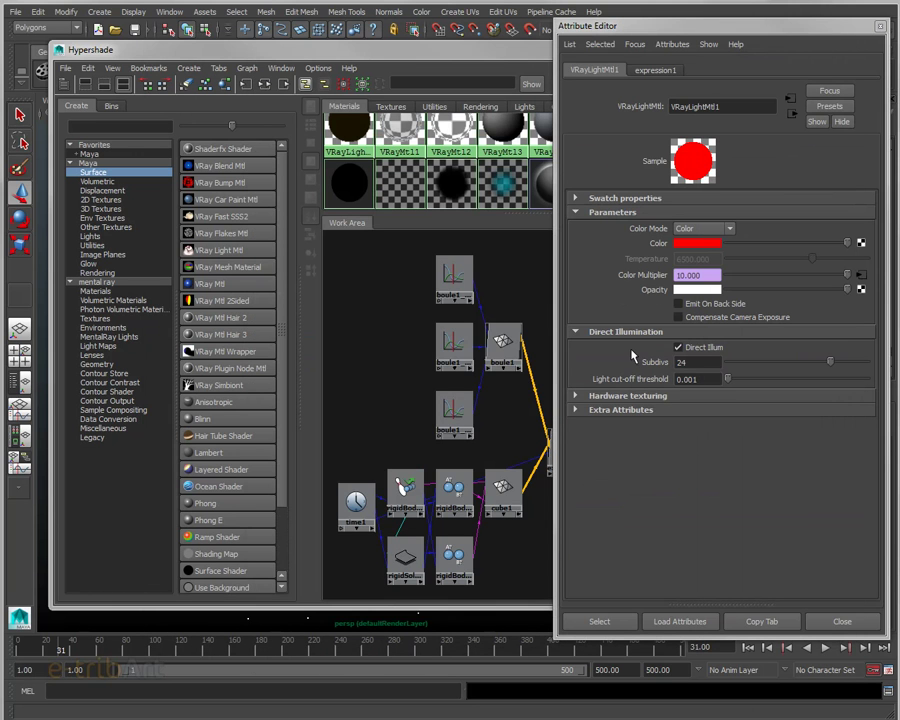
left_click(504, 60)
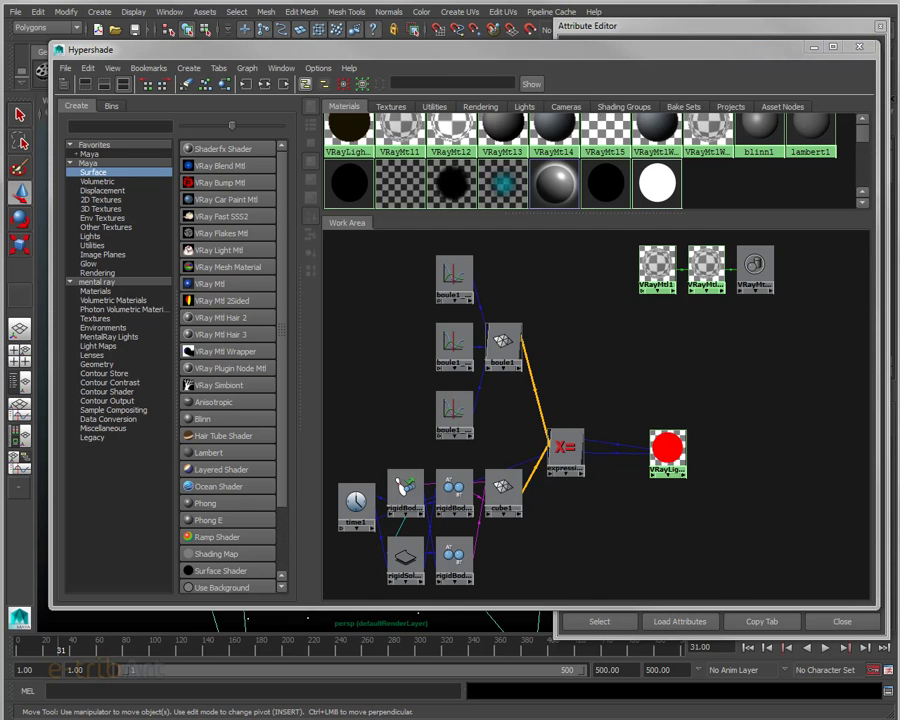
left_click(700, 25)
Create a new expression on emit_energie_rouge2's rate and paste in the copied code.
left_click(706, 70)
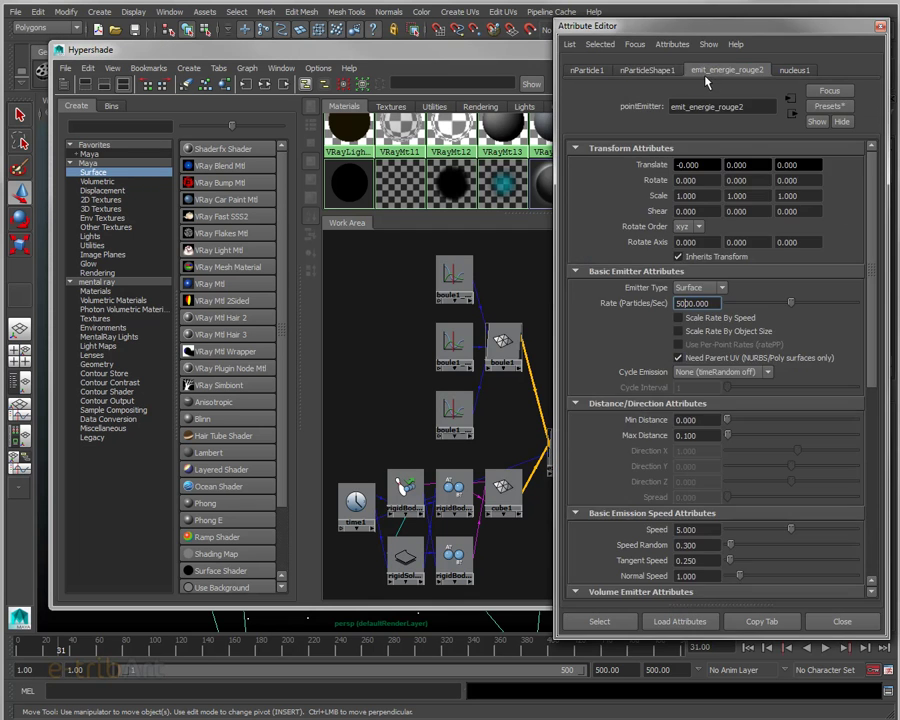
right_click(704, 303)
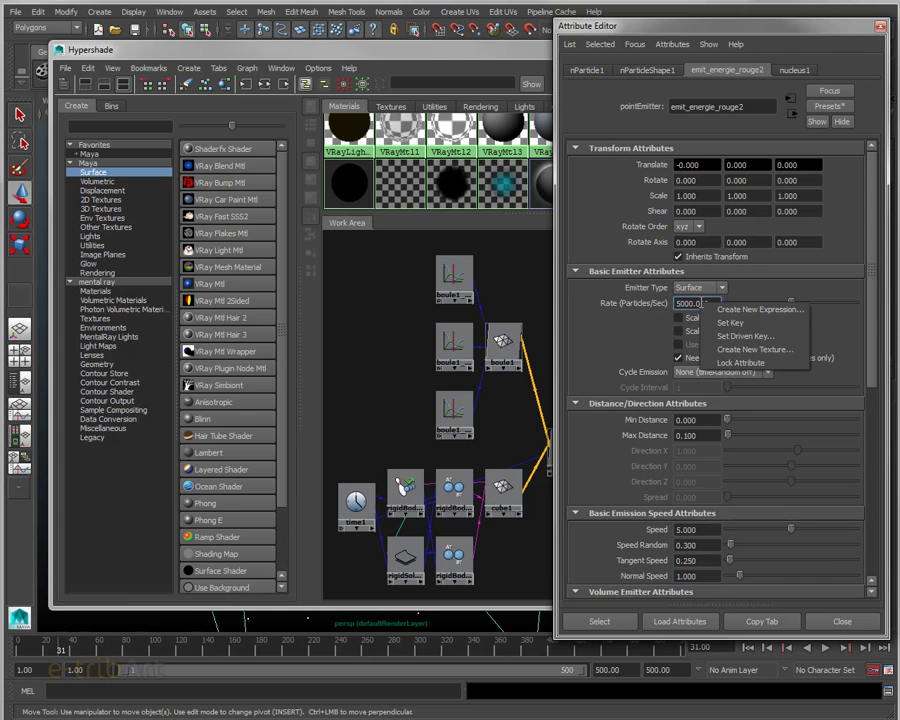
left_click(714, 316)
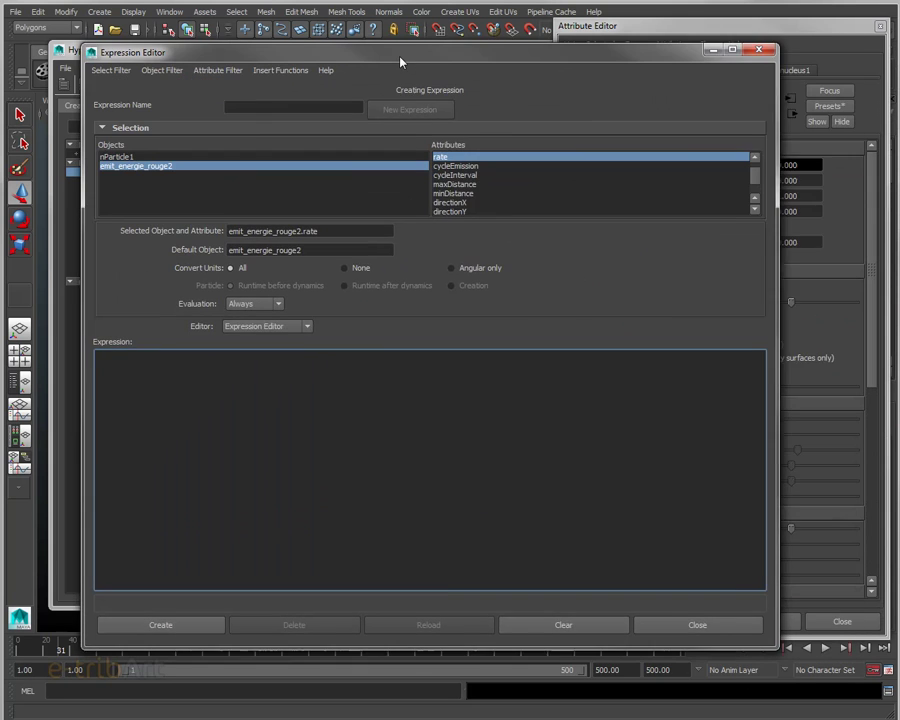
left_click_drag(281, 39, 382, 39)
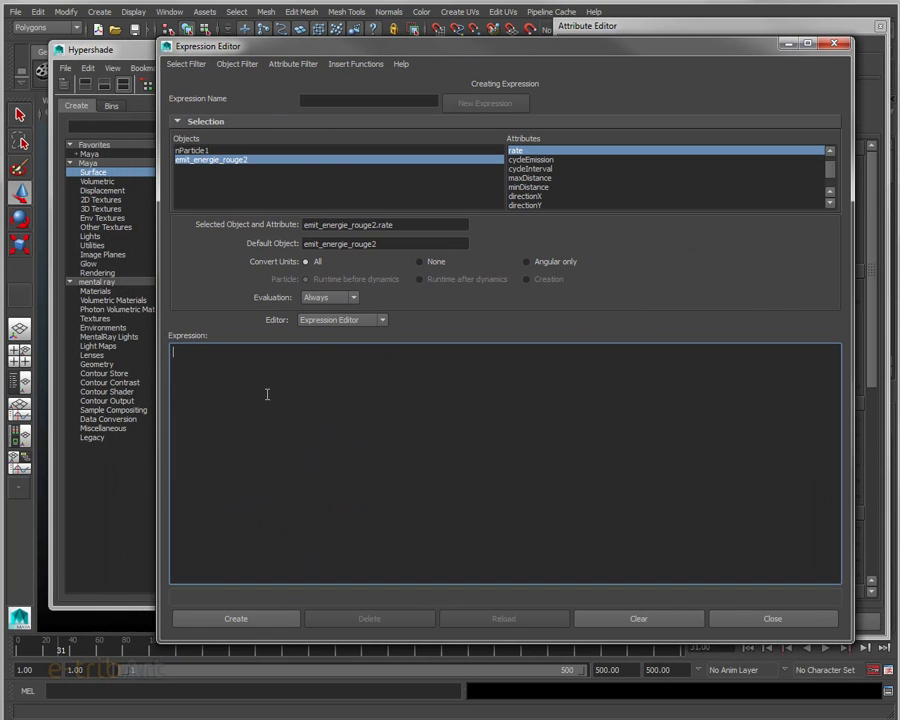
key("ctrl+v")
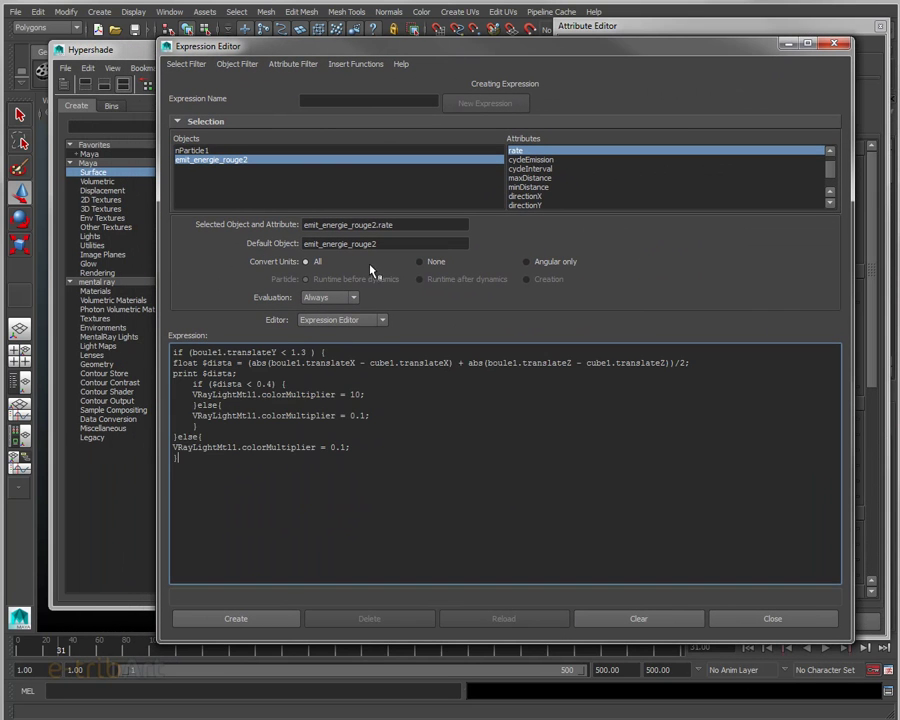
Replace the first colorMultiplier reference with emit_energie_rouge2.rate and set the values to 5000, 0 and 0.
left_click(397, 224)
triple_click(397, 224)
key("ctrl+c")
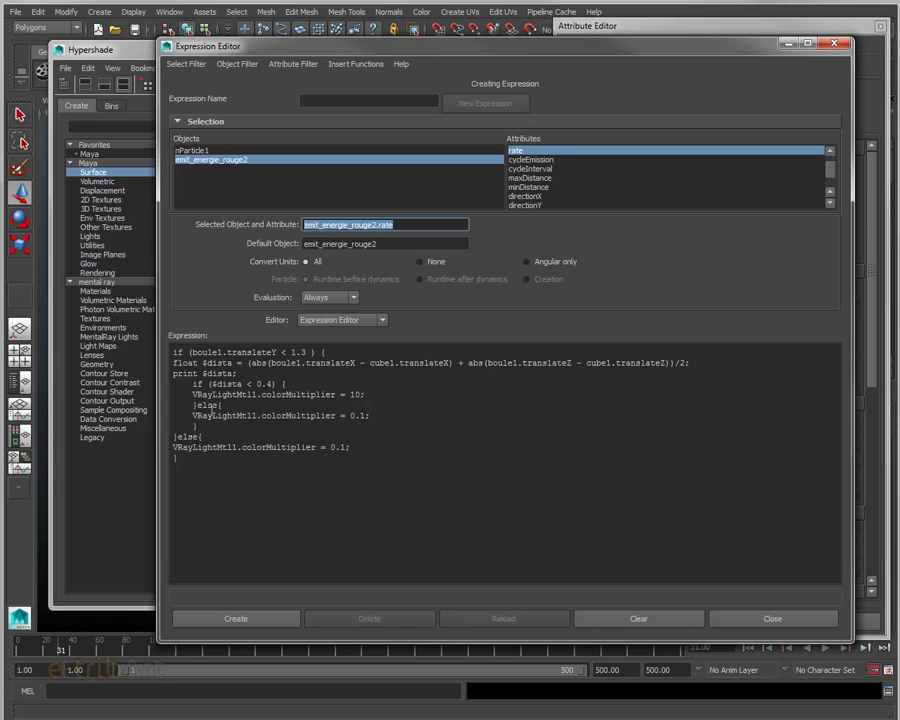
left_click(192, 396)
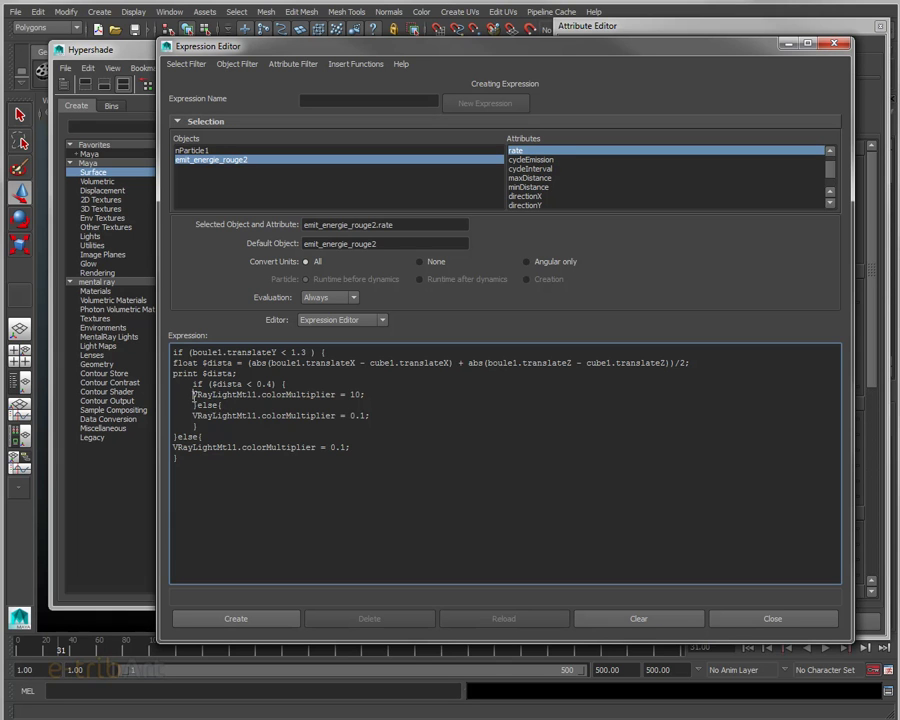
left_click_drag(193, 394, 336, 397)
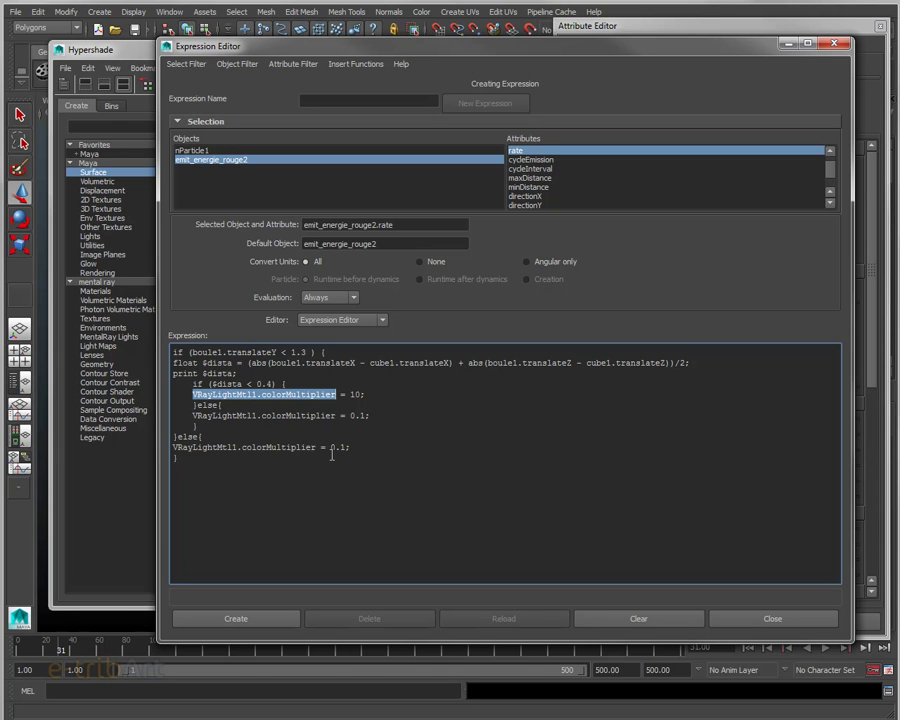
key("ctrl+v")
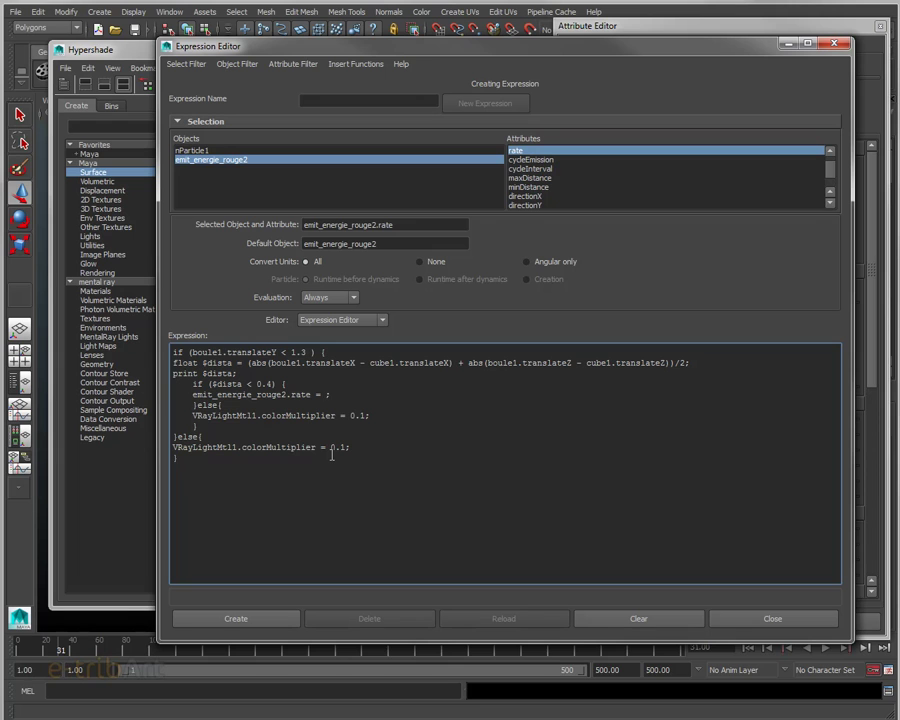
type("5000")
double_click(356, 415)
type("0")
left_click_drag(332, 447, 346, 447)
type("0")
Swap the remaining colorMultiplier references for emit_energie_rouge2.rate and create expression10.
left_click_drag(360, 415, 196, 421)
double_click(194, 419)
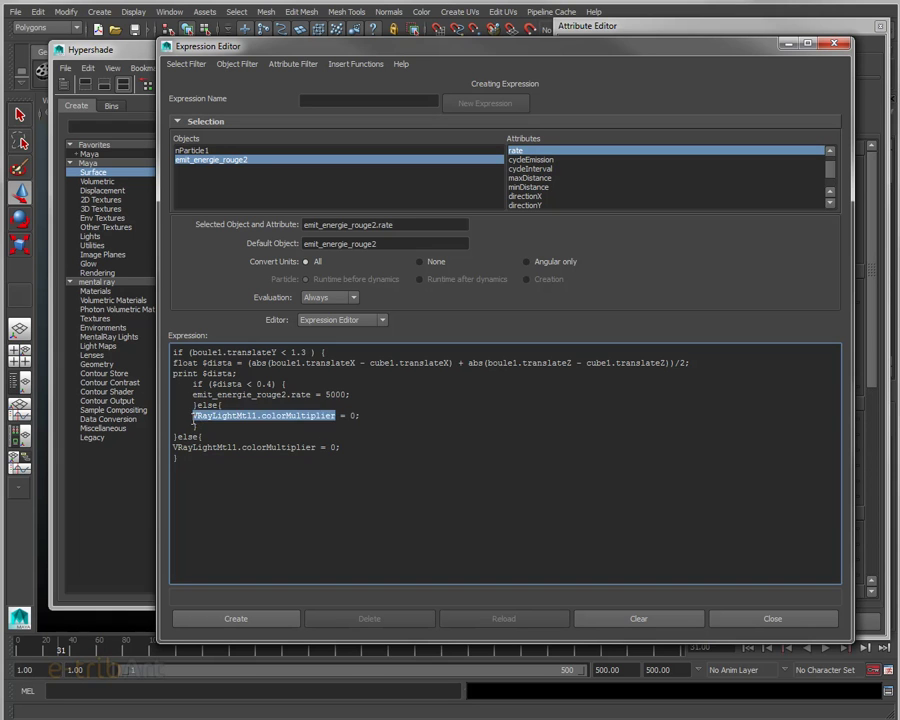
key("ctrl+v")
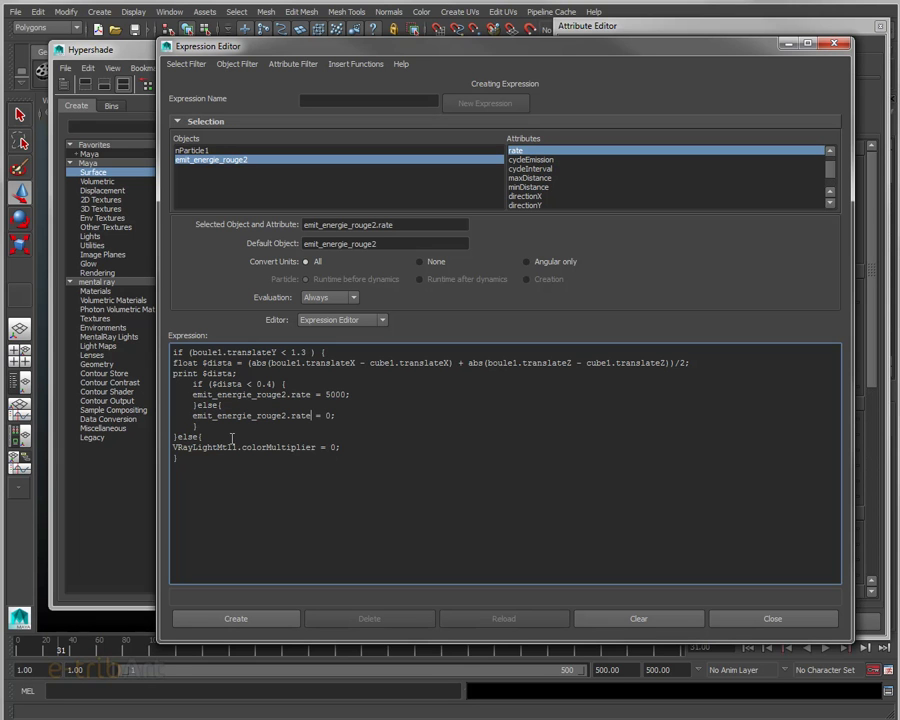
left_click_drag(317, 447, 177, 447)
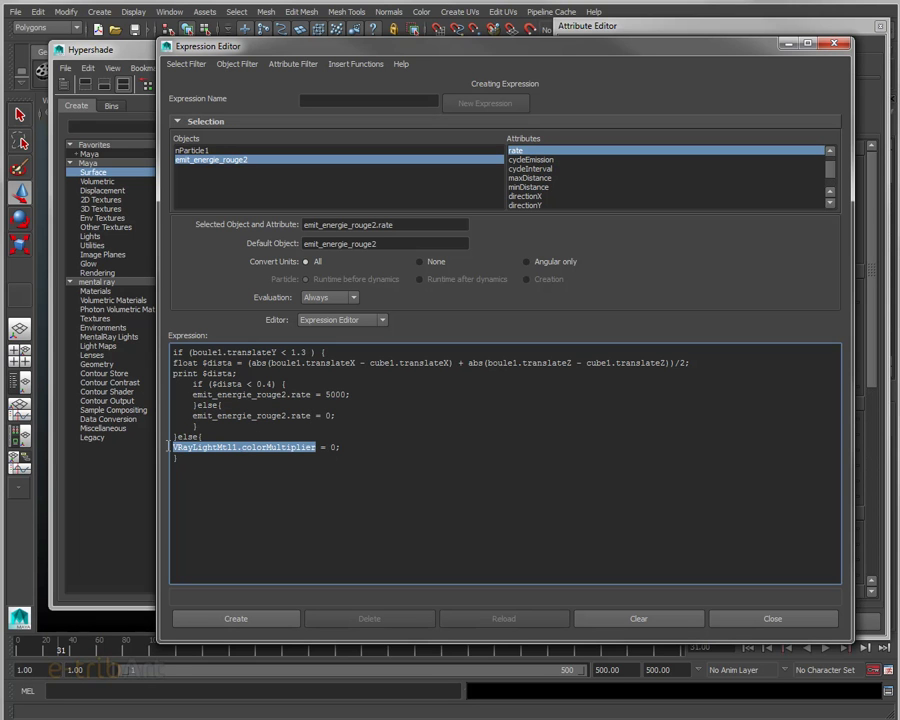
key("ctrl+v")
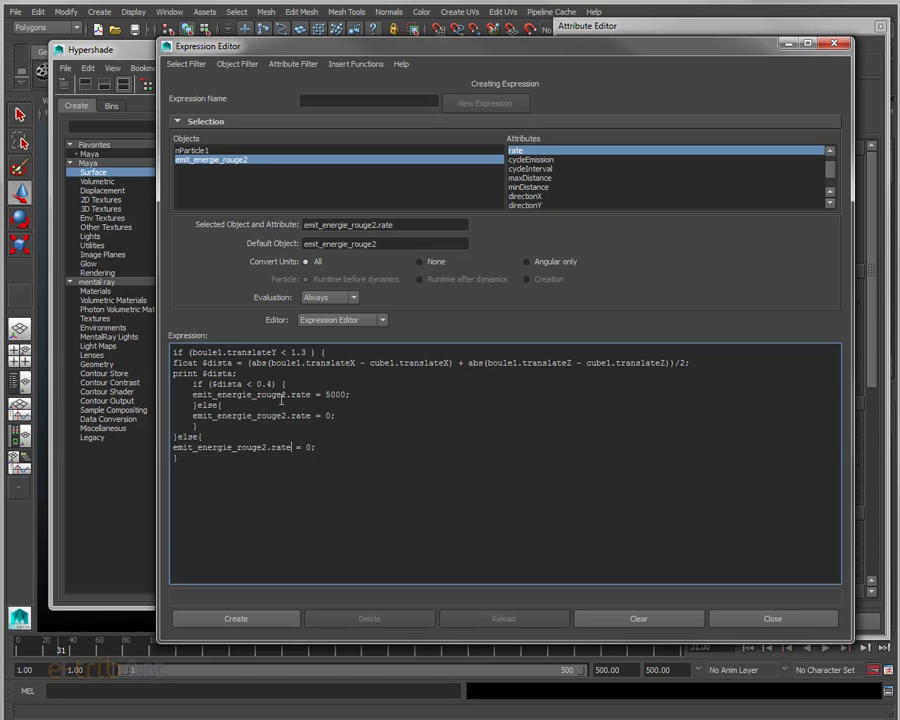
left_click(224, 617)
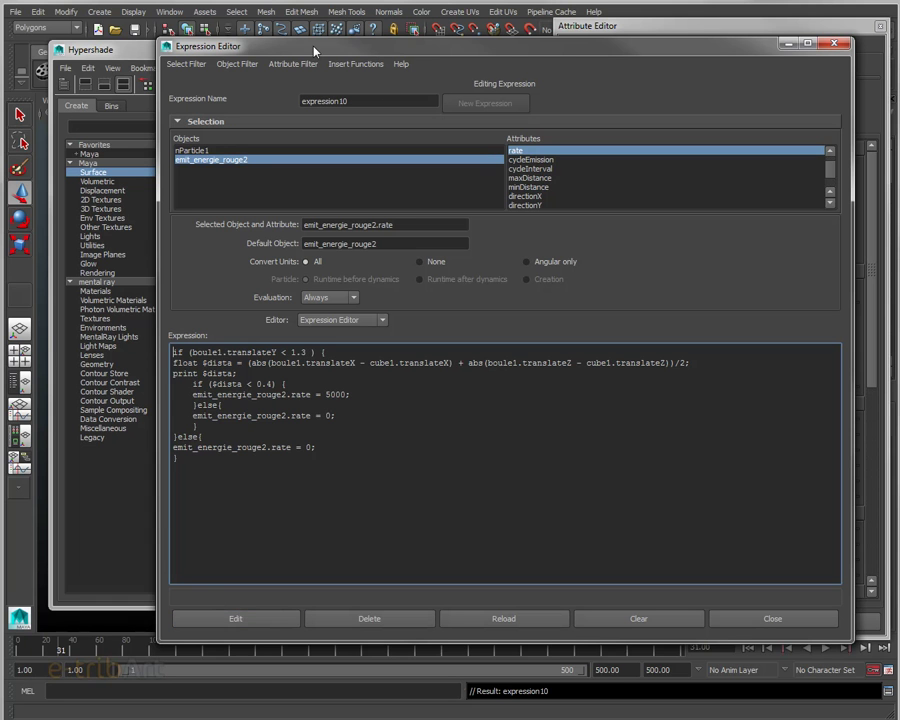
Close the Expression Editor and the Hypershade to reveal the viewport.
left_click(843, 43)
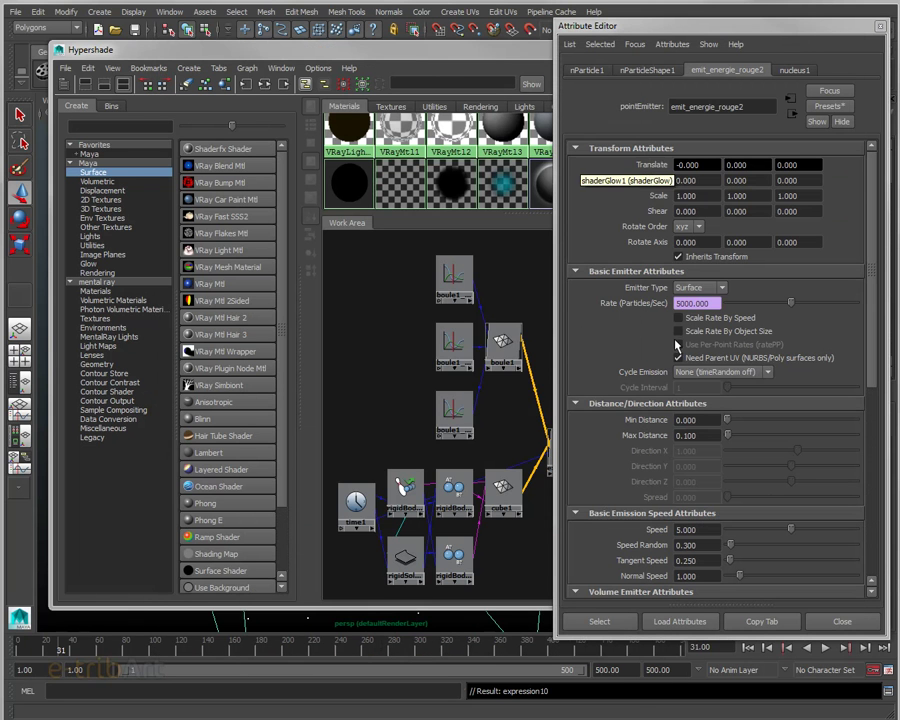
left_click_drag(466, 50, 726, 136)
left_click(735, 200)
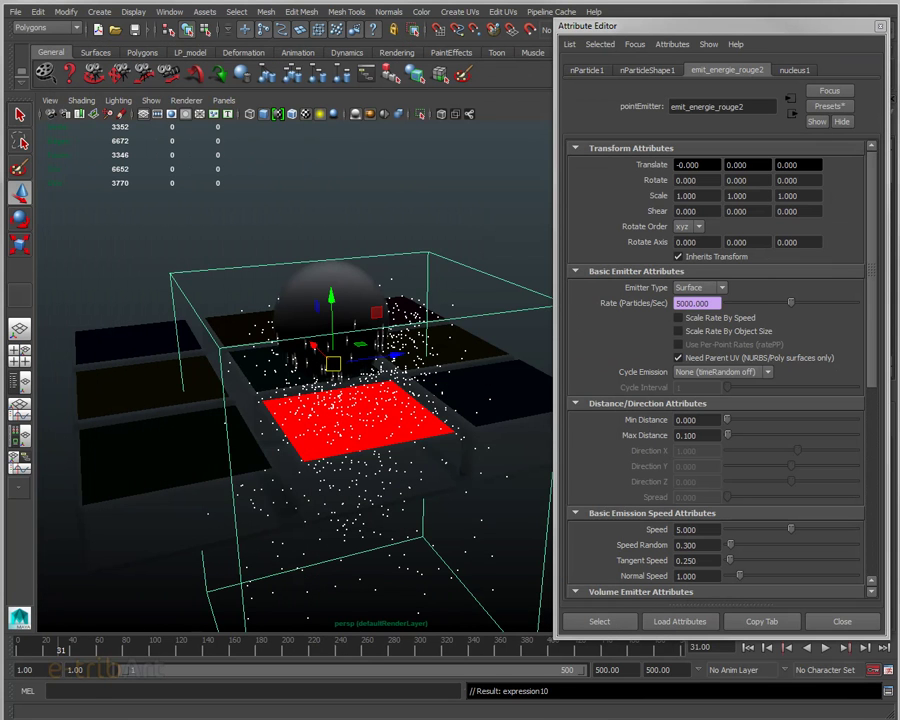
Replay the simulation to frame 46 to check the burst, then bring up the Rate field's options.
left_click(751, 649)
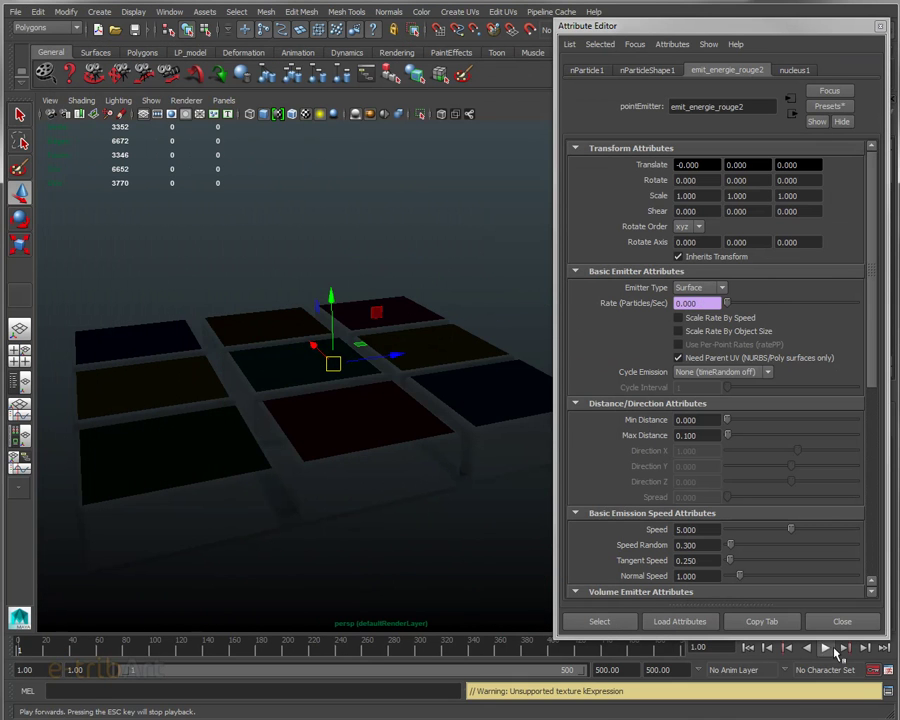
left_click(828, 649)
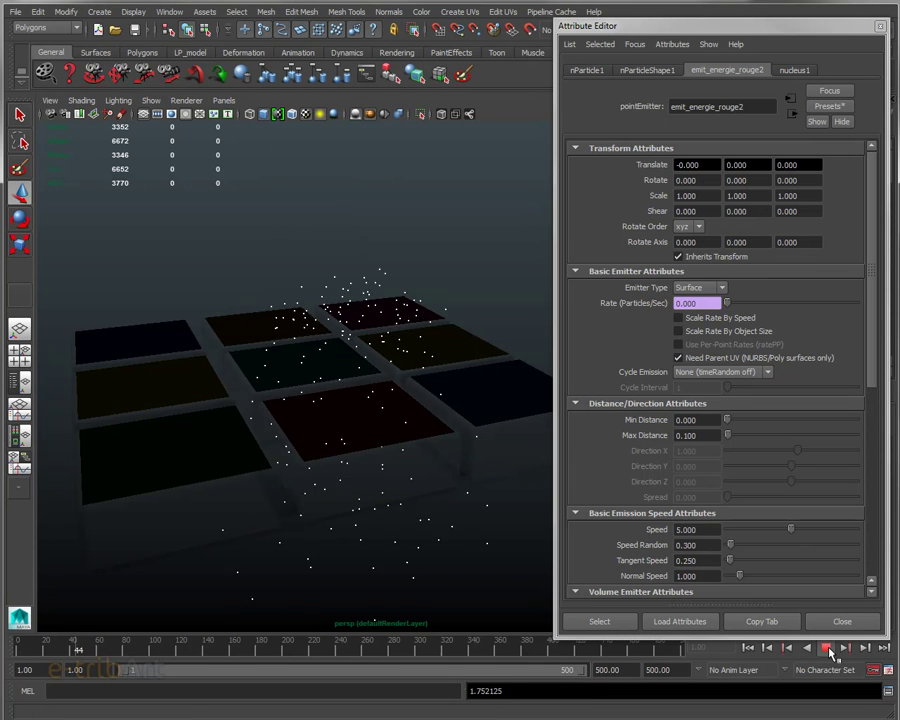
left_click(829, 649)
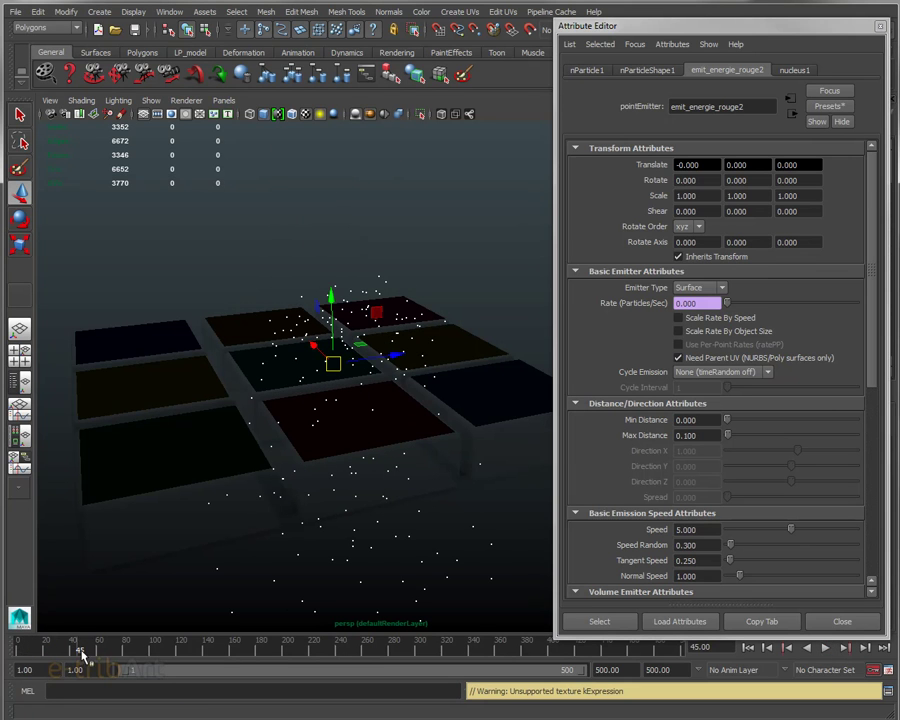
left_click_drag(76, 655, 68, 651)
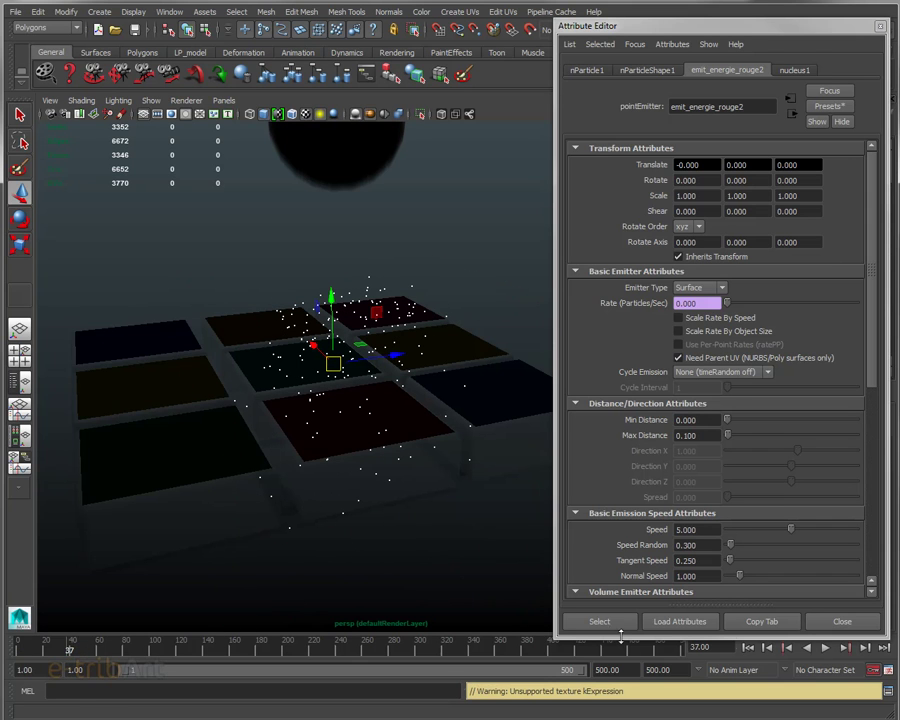
left_click(747, 648)
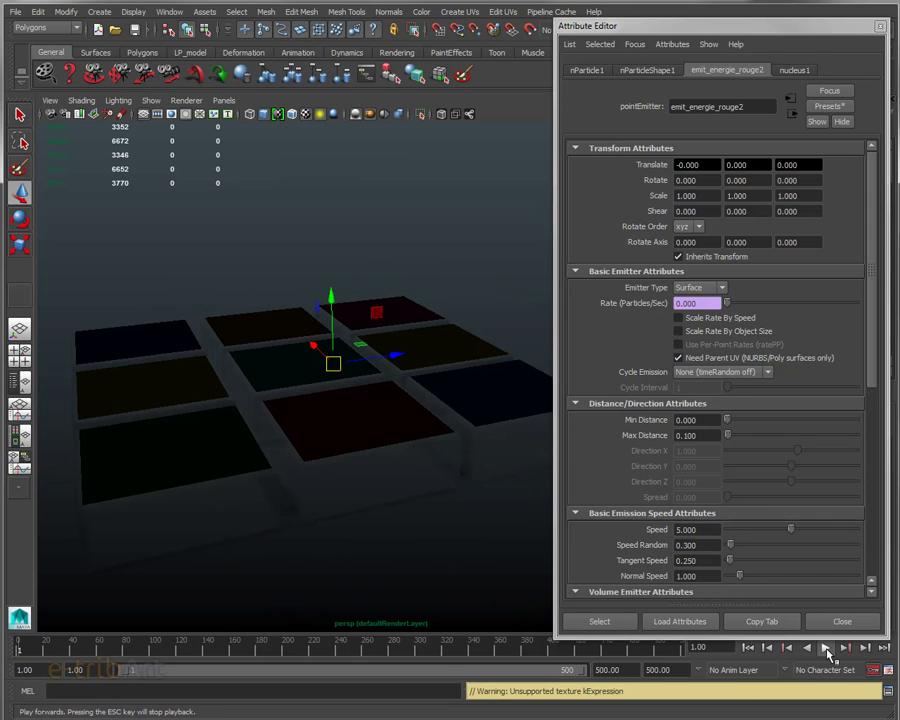
left_click(826, 649)
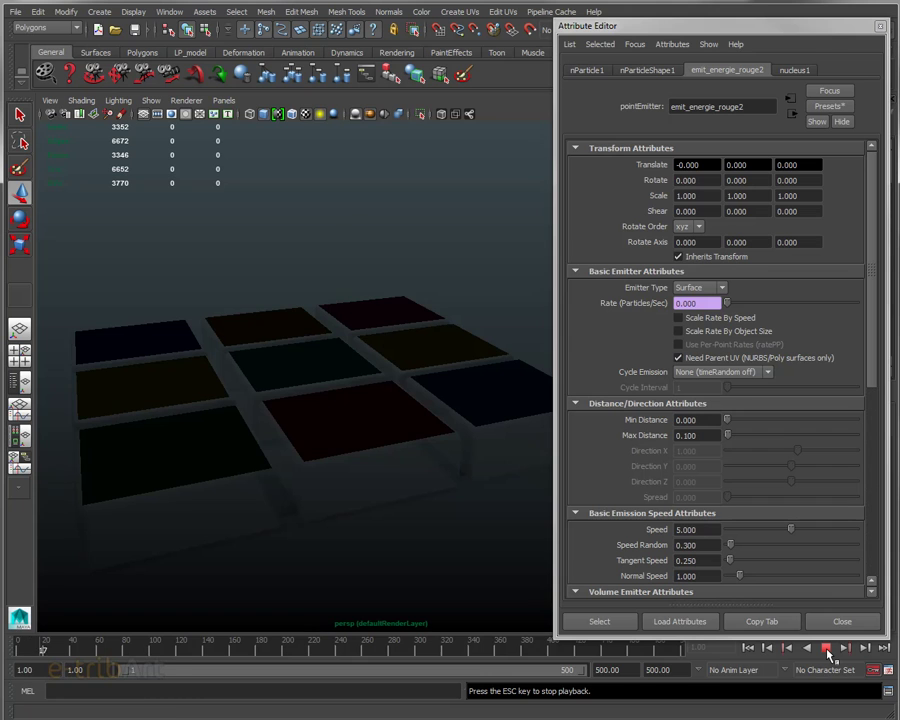
left_click(827, 649)
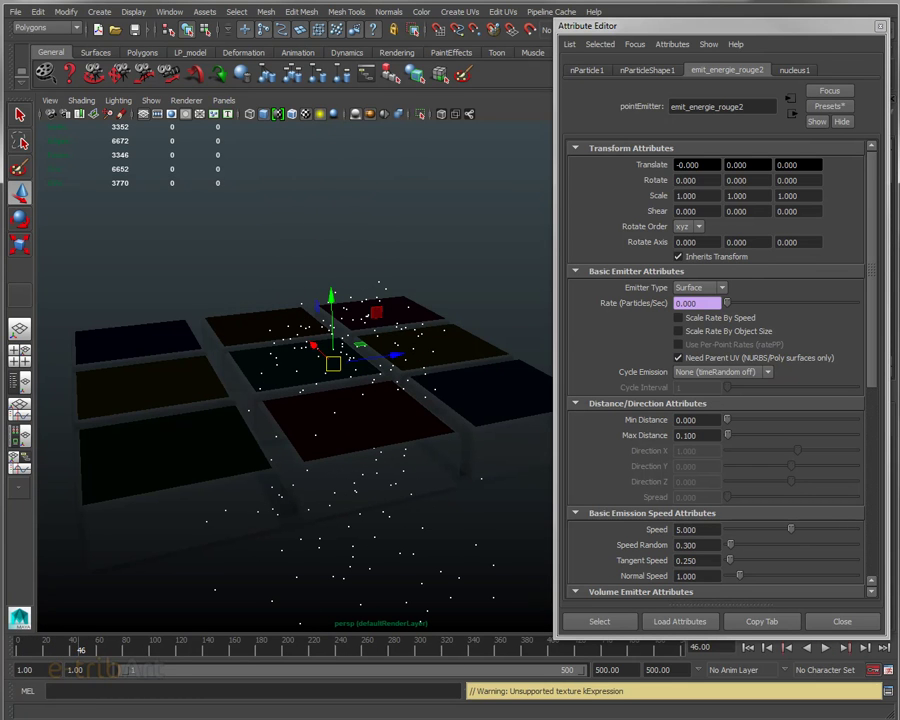
right_click(724, 304)
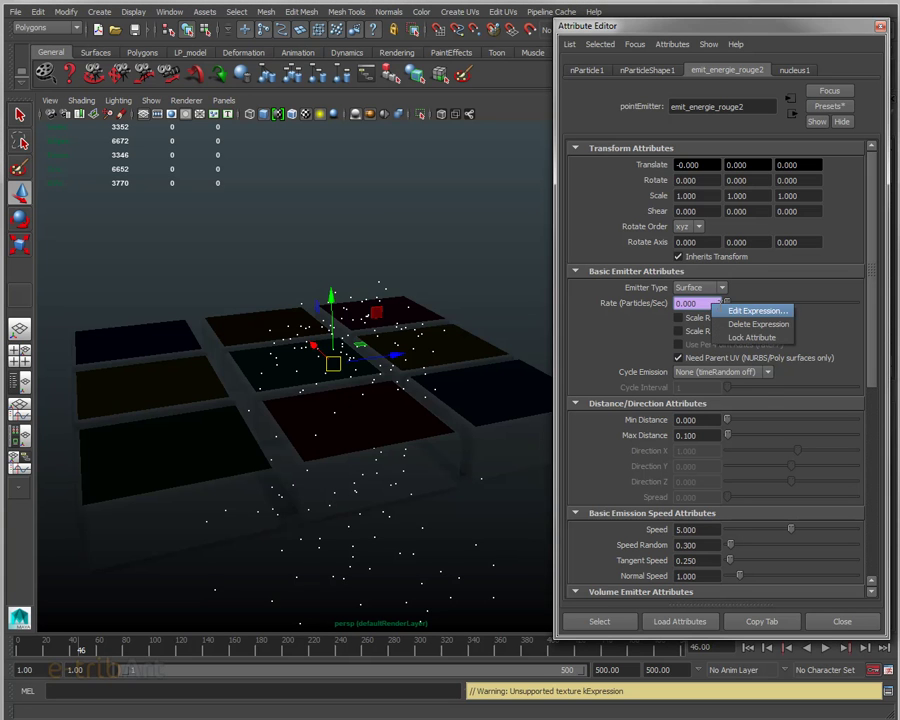
Reopen the rate expression, apply an edit, and test-play the simulation.
left_click(727, 308)
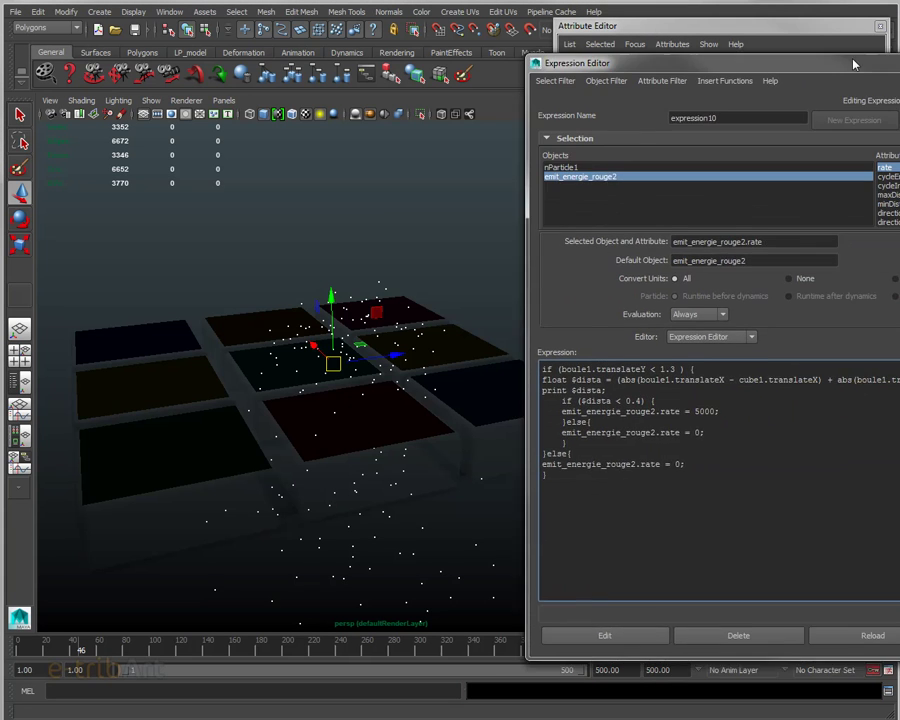
left_click_drag(857, 58, 765, 48)
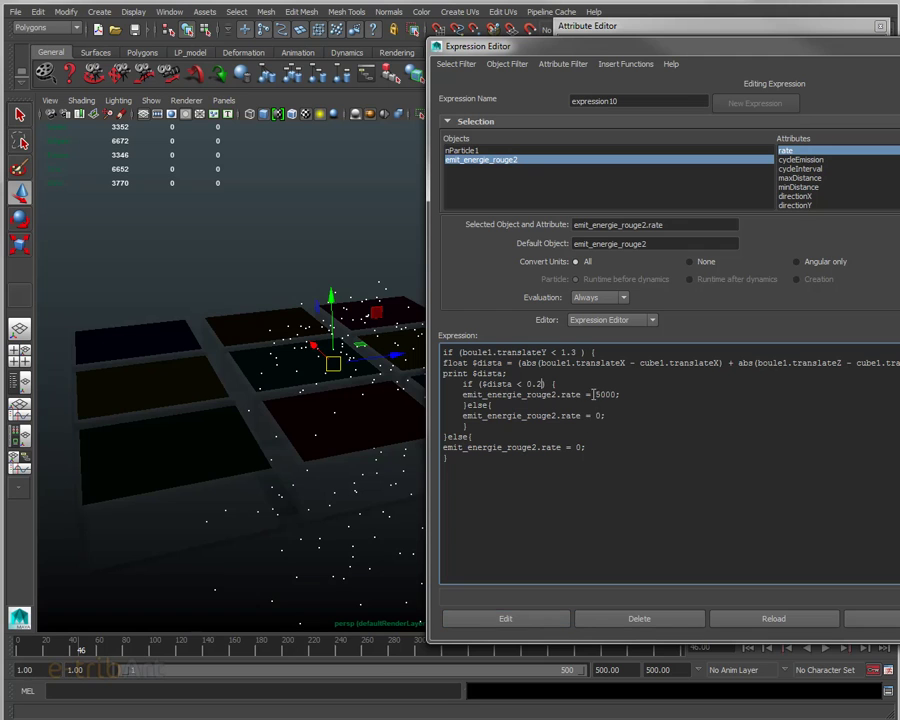
type("0")
left_click(530, 619)
left_click_drag(434, 47, 494, 13)
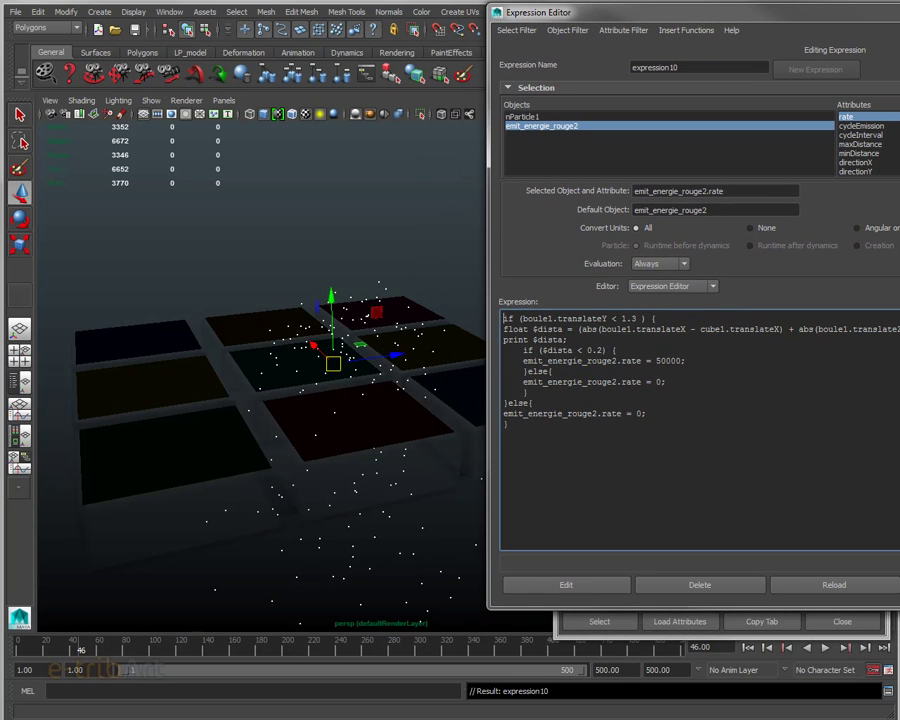
left_click(748, 647)
left_click(826, 647)
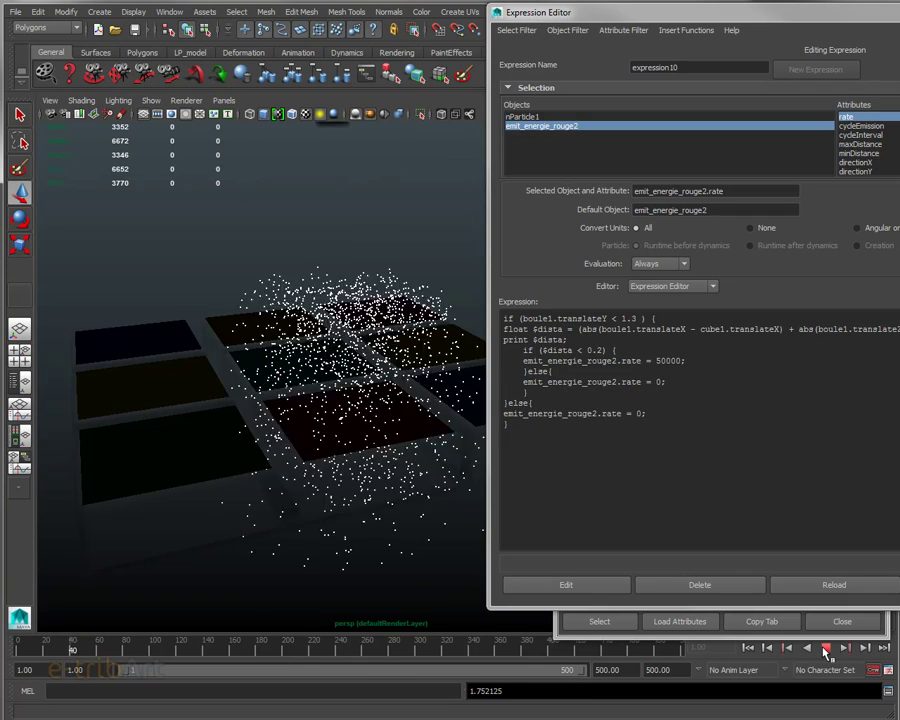
left_click(826, 648)
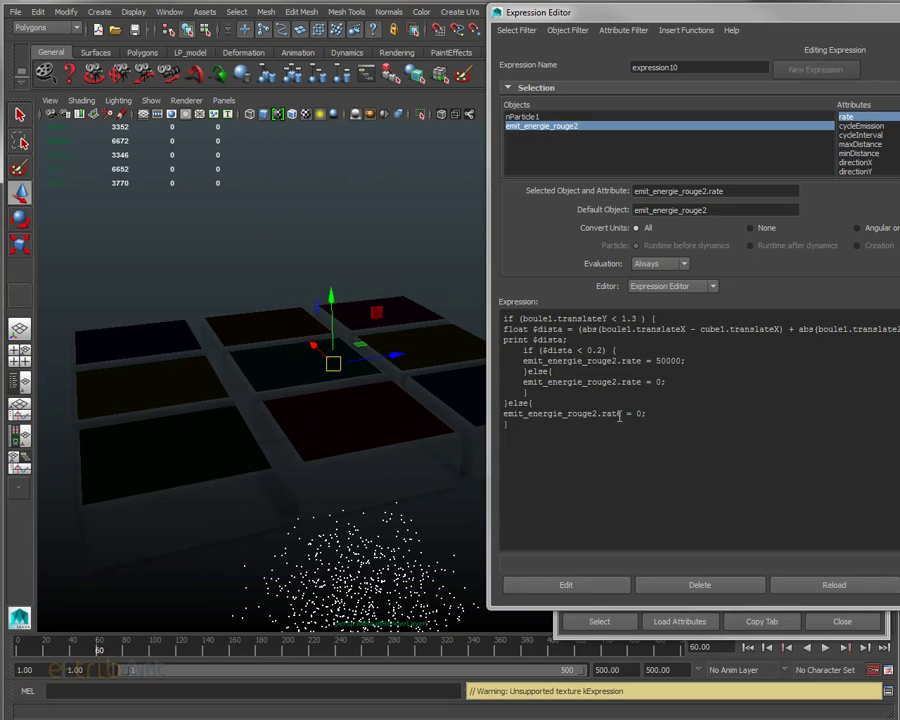
Edit the distance threshold and emission rate in expression10, apply, and replay.
left_click(597, 352)
type("1")
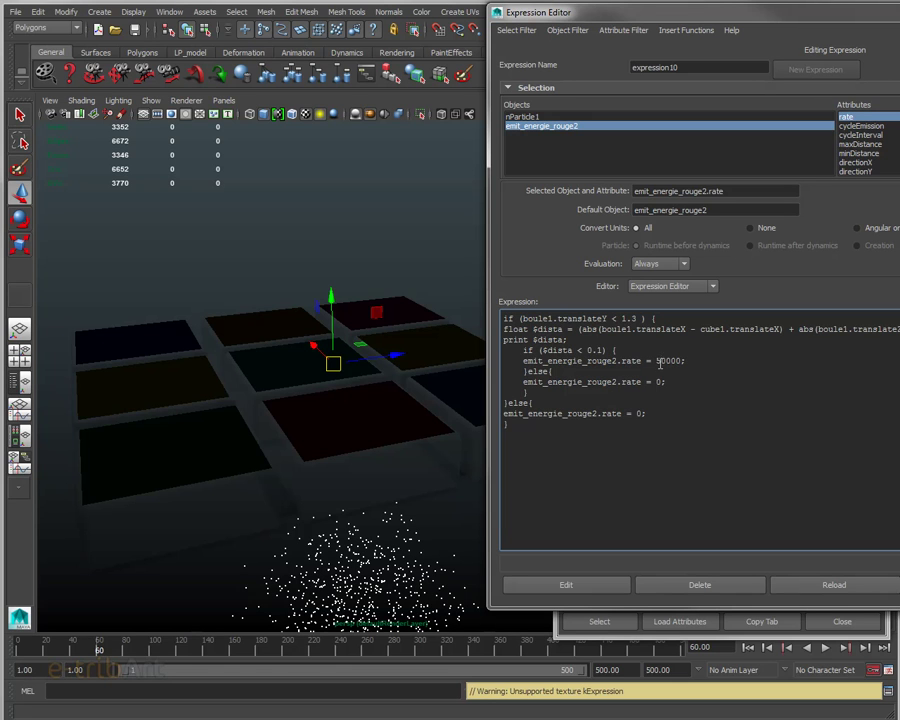
key("BackSpace")
type("10")
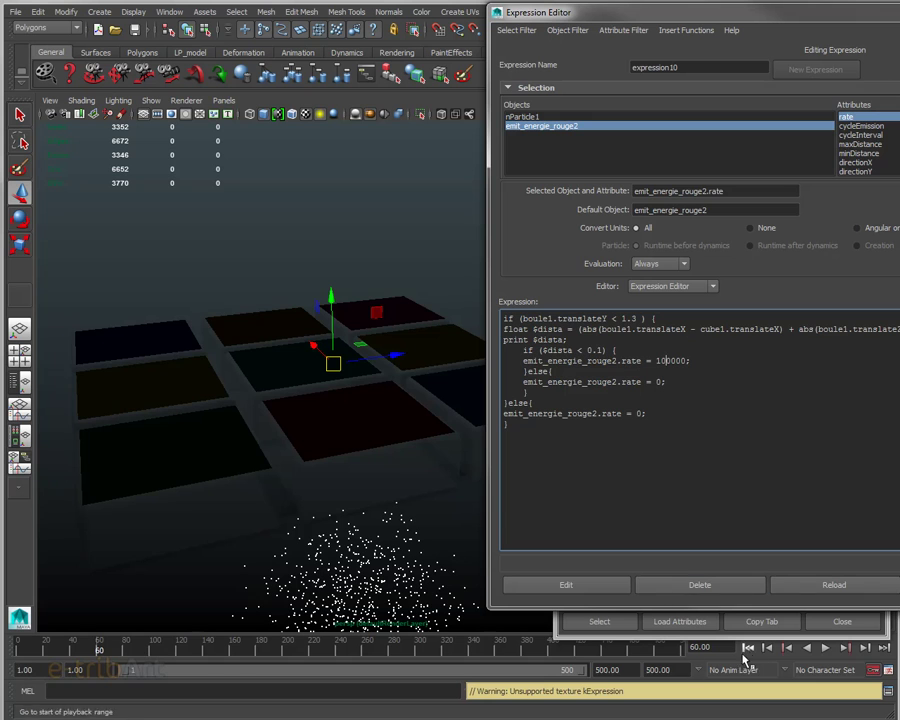
left_click(583, 585)
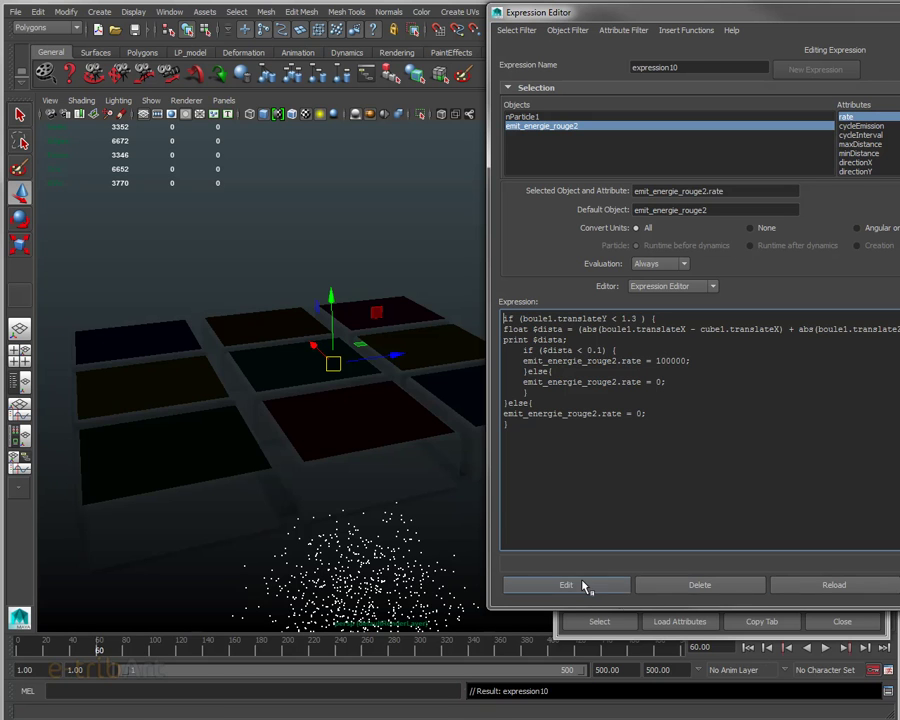
left_click(748, 648)
left_click(824, 648)
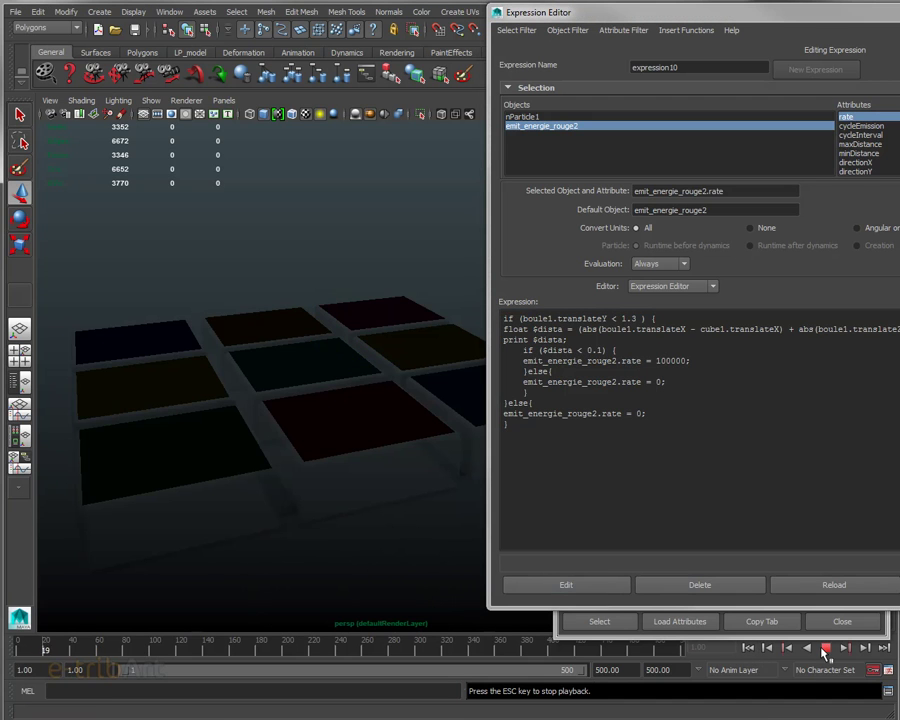
left_click(825, 649)
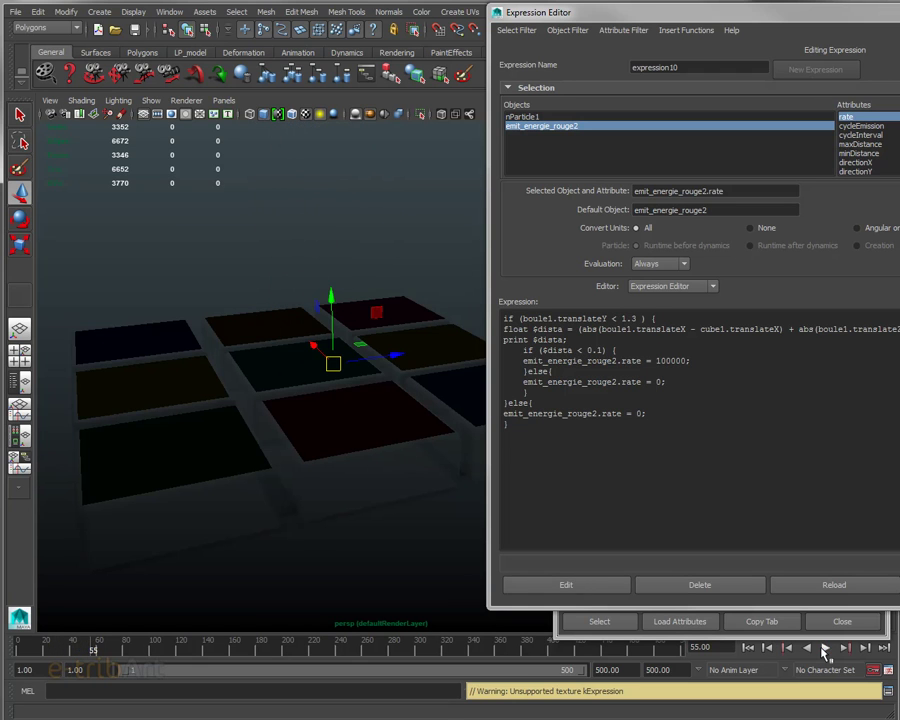
Set the distance threshold to 0.15, replay to inspect the burst, and close the editor.
left_click(601, 350)
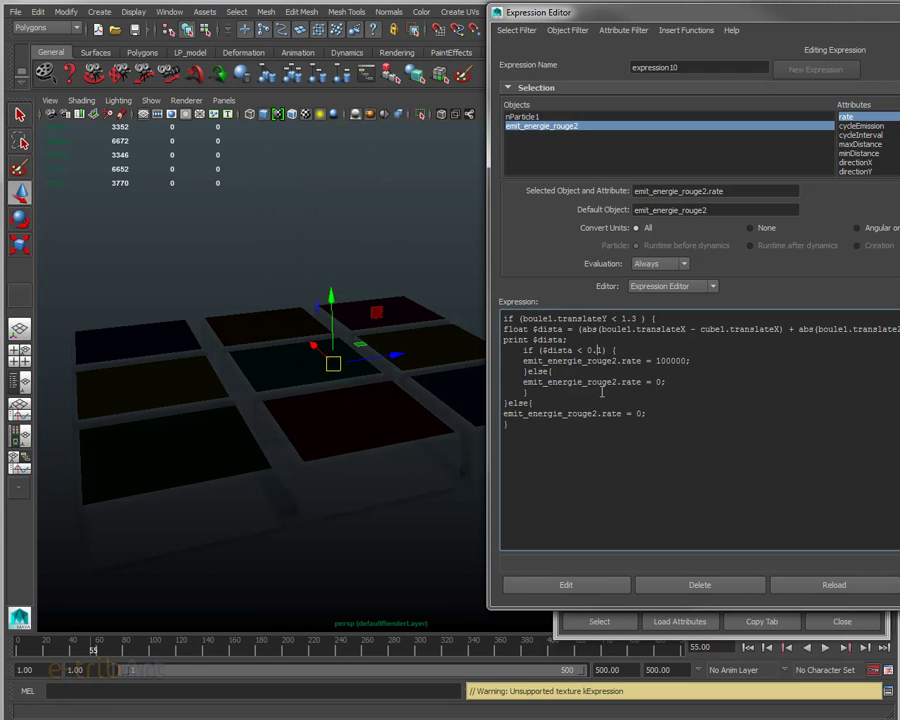
type("5")
left_click(519, 584)
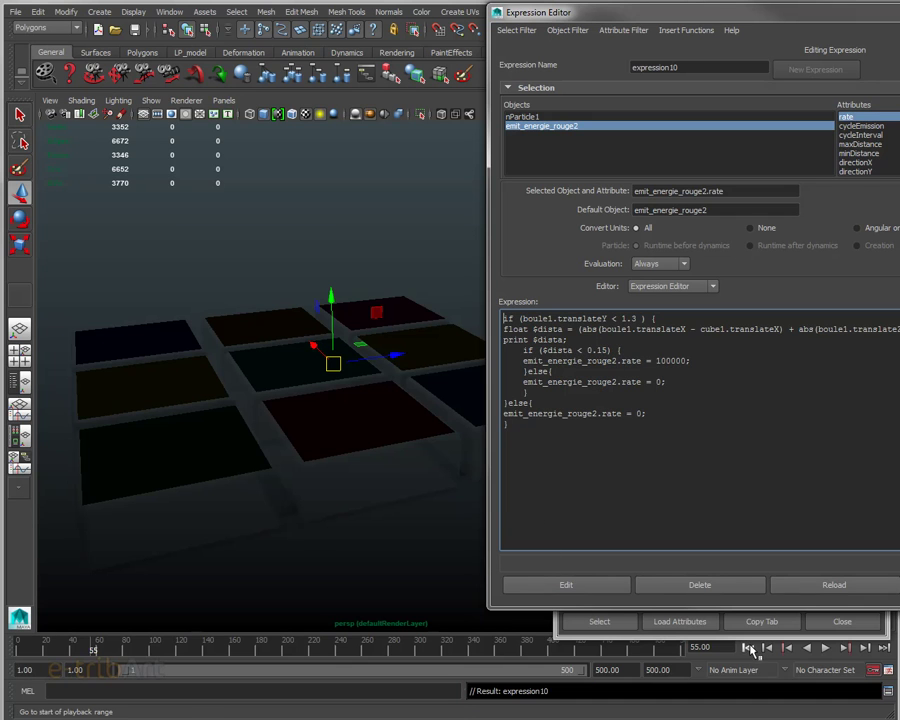
left_click(748, 648)
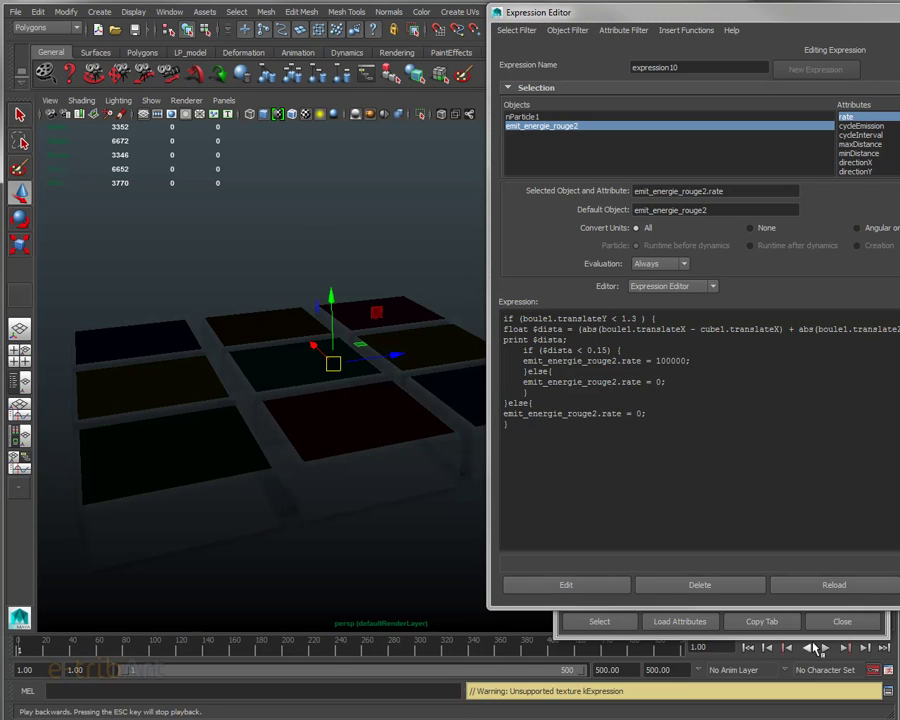
left_click(825, 648)
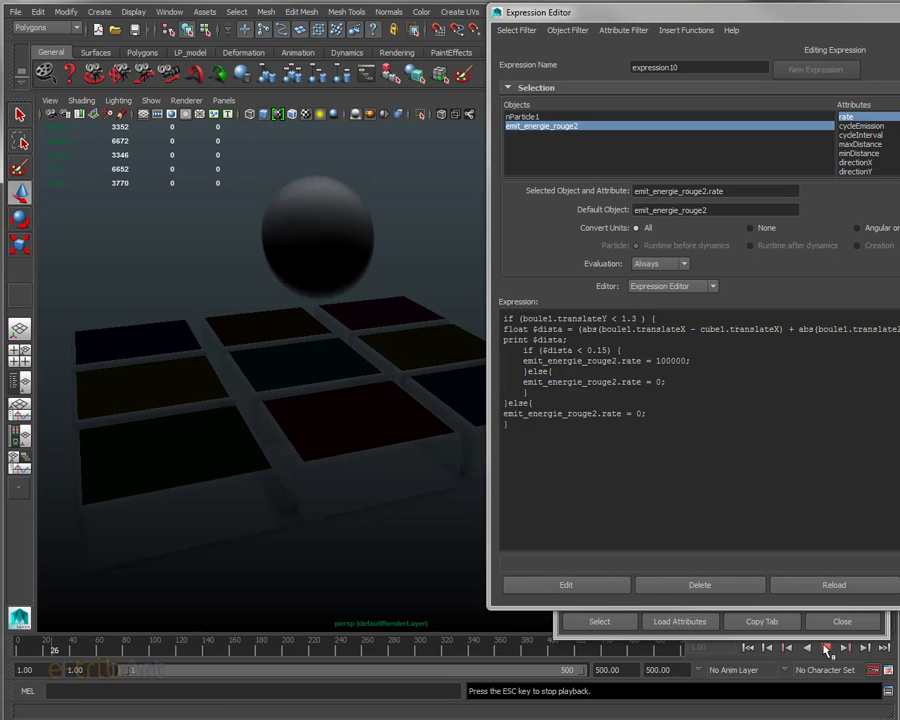
left_click(825, 648)
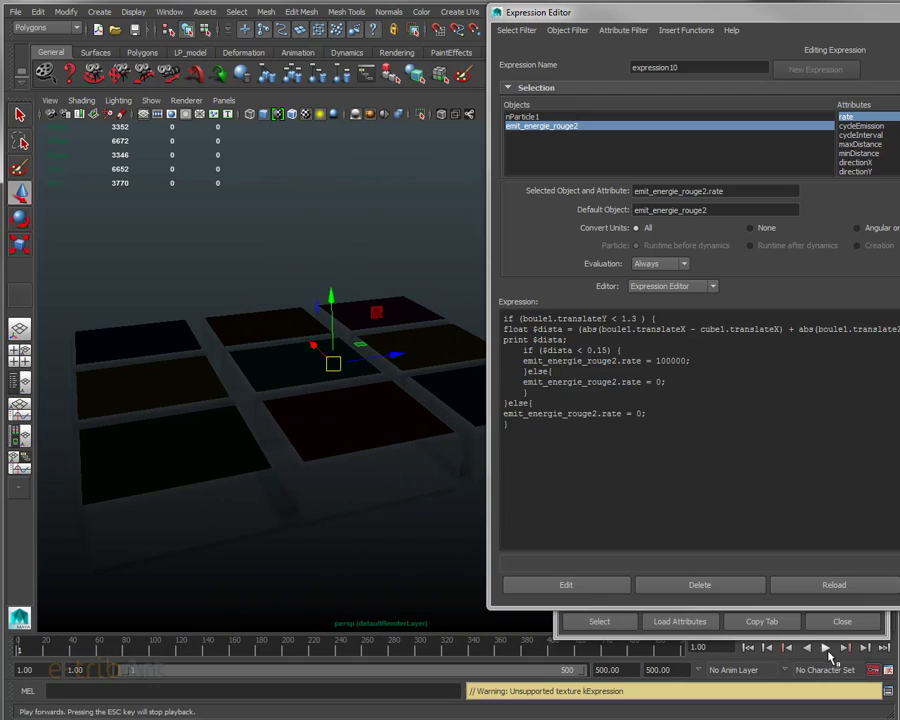
left_click(826, 649)
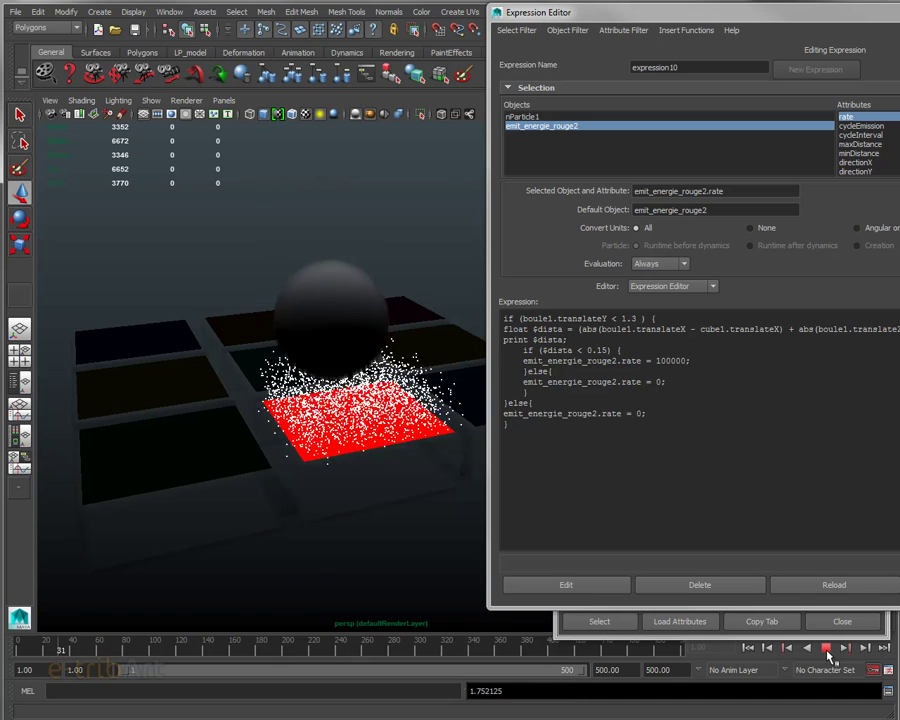
left_click(826, 649)
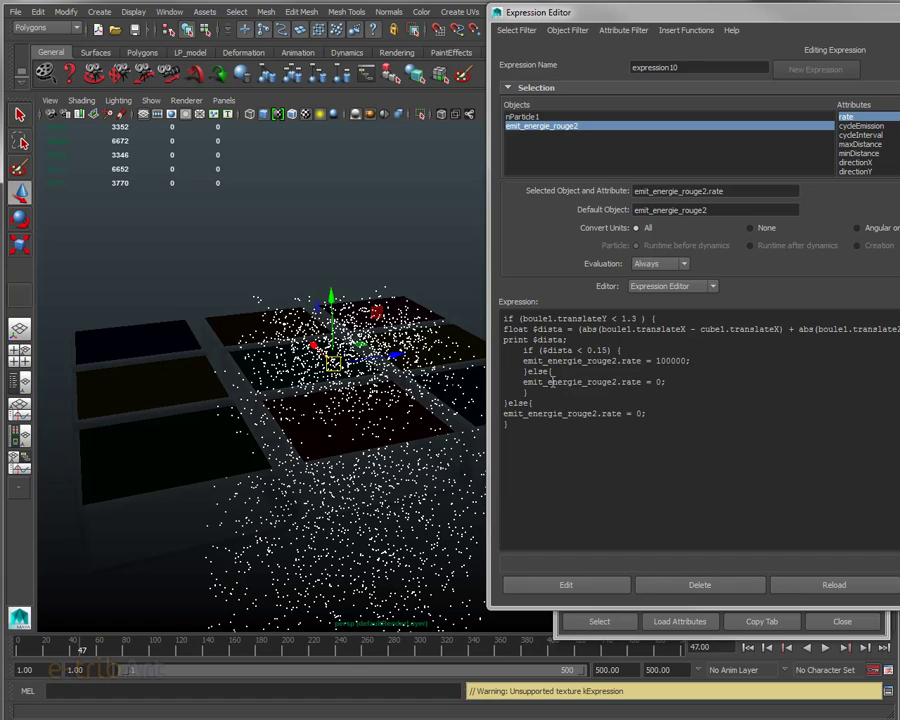
mouse_move(261, 539)
left_mouse_down("alt")
mouse_move(277, 482)
mouse_move(270, 475)
mouse_move(330, 515)
left_mouse_up("alt")
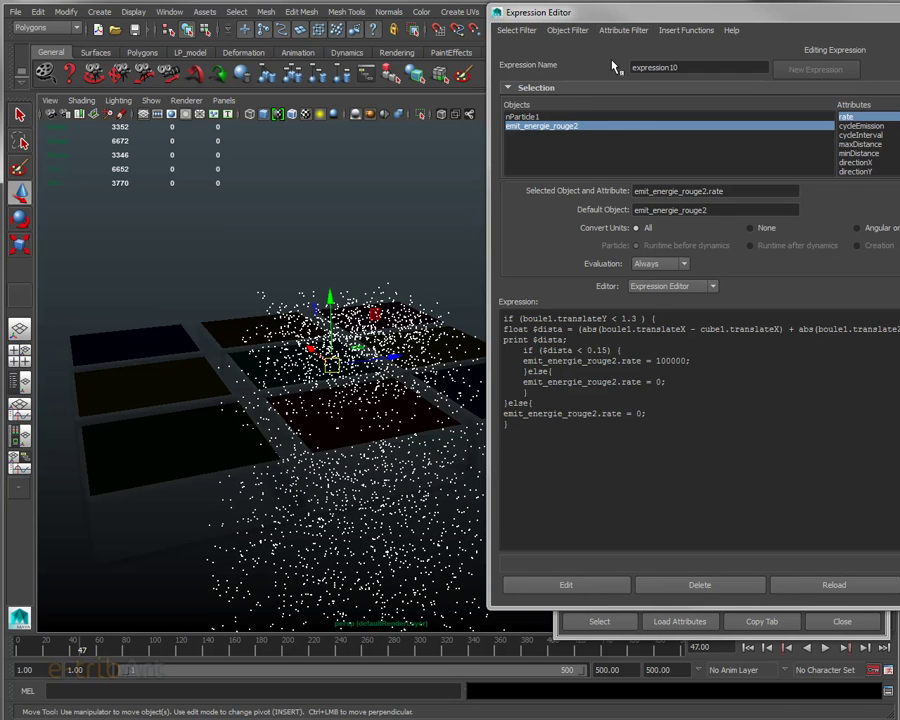
key("alt+F4")
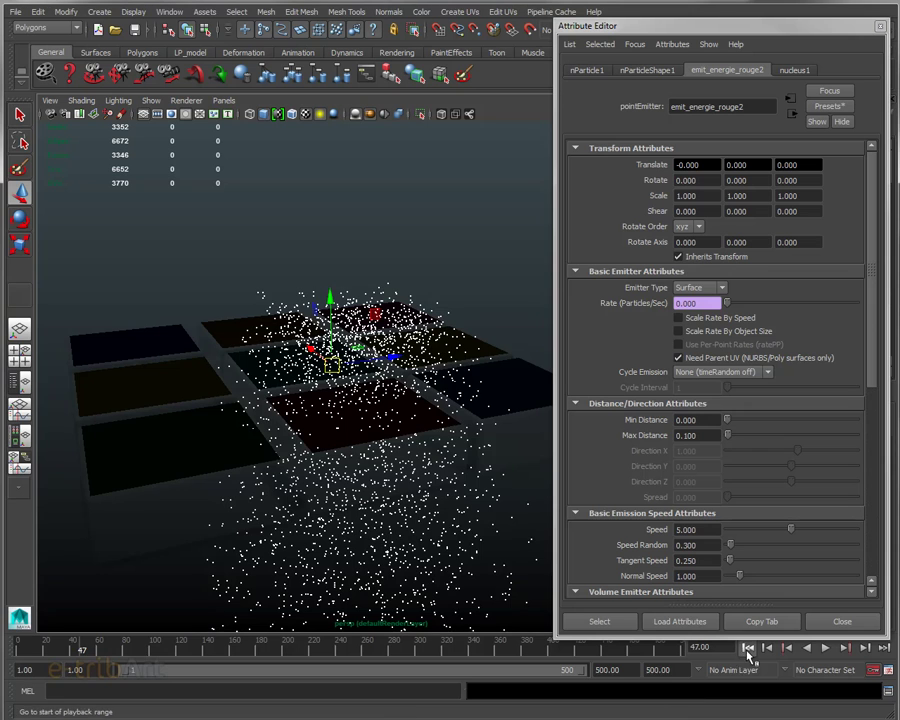
Replay and orbit around the emitting tile, pause at frame 33, and show nParticleShape1's attributes.
left_click(747, 648)
left_click(826, 648)
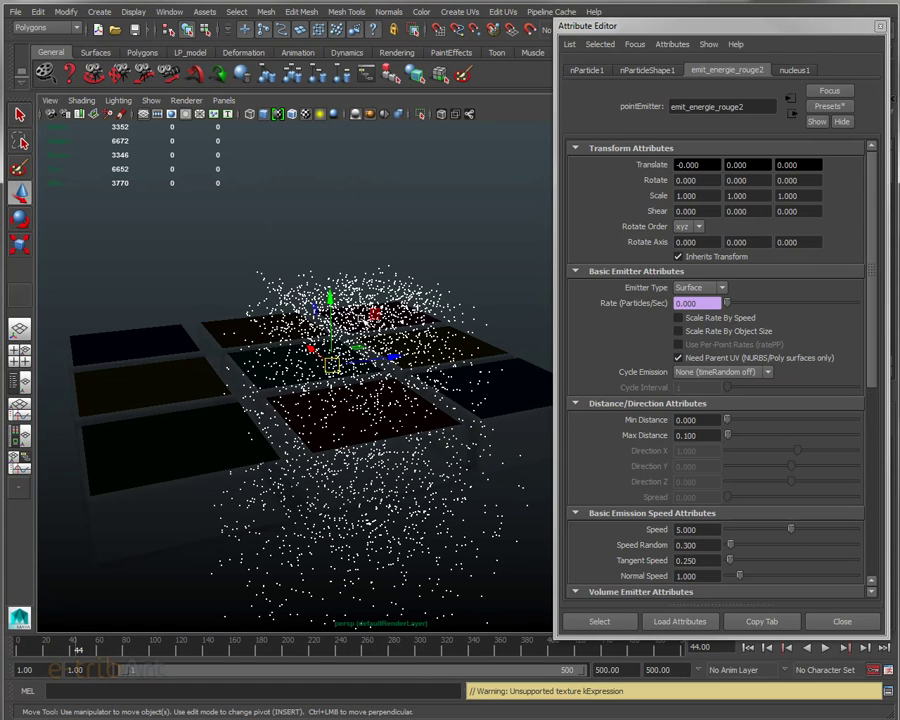
mouse_move(289, 333)
left_mouse_down("alt")
mouse_move(396, 459)
mouse_move(414, 410)
mouse_move(412, 430)
left_mouse_up("alt")
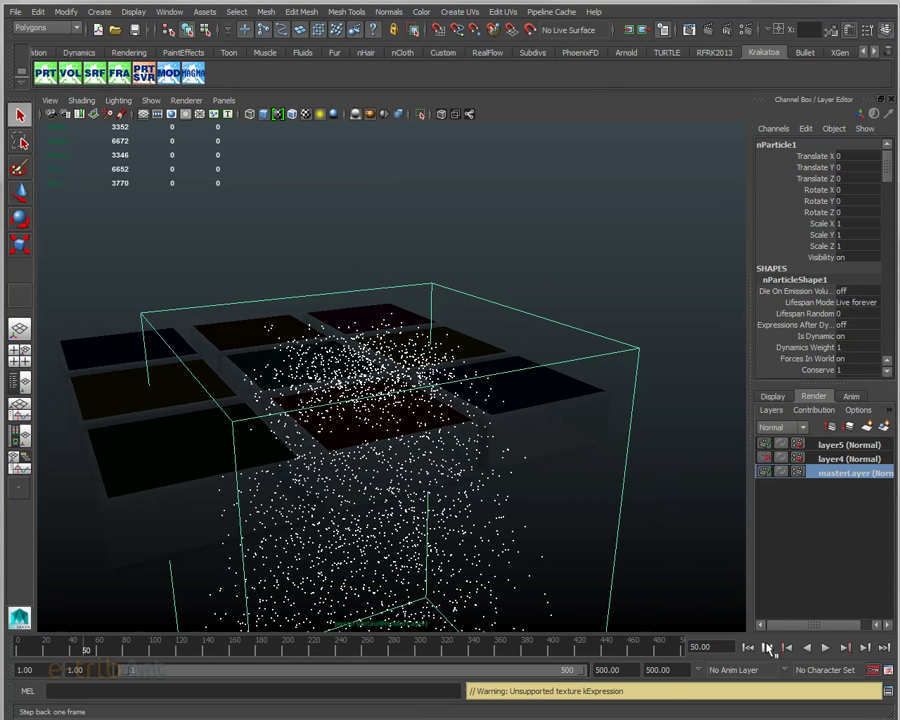
left_click(768, 648)
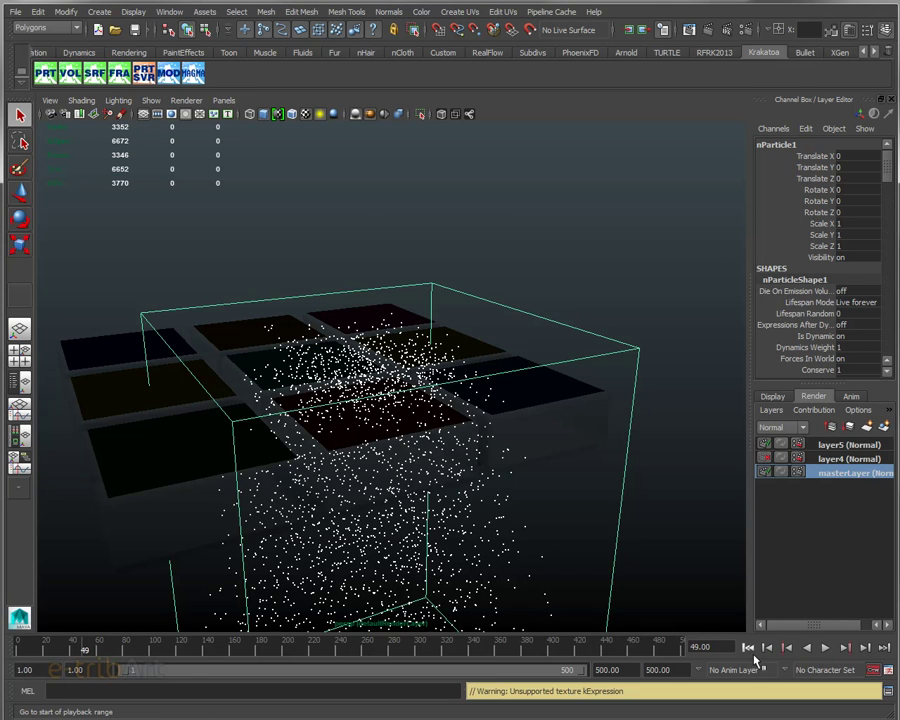
left_click(750, 648)
left_click(826, 648)
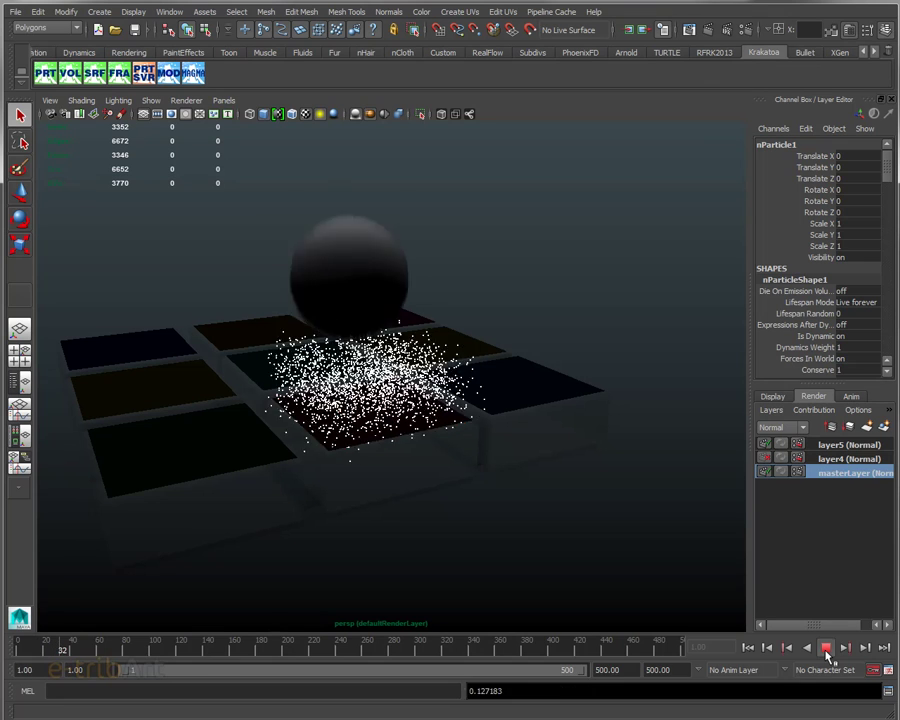
left_click(827, 650)
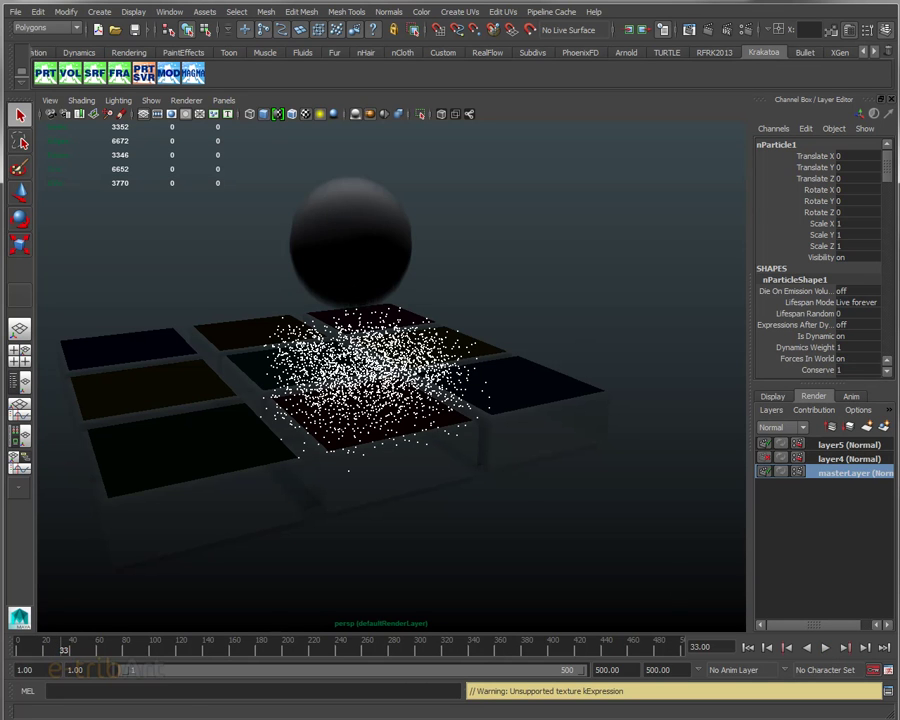
key("ctrl+a")
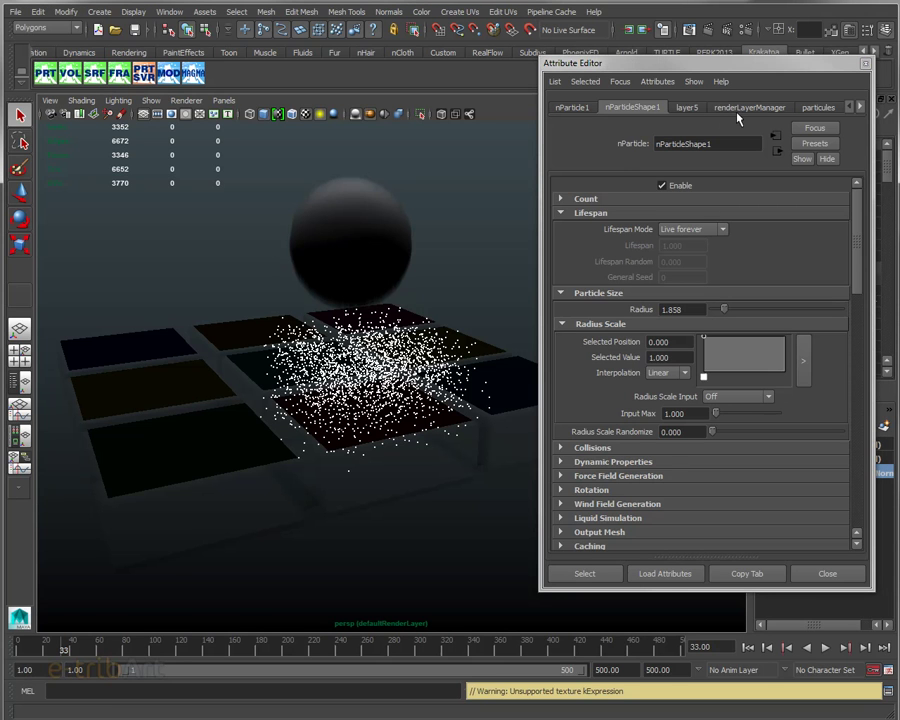
Review the emit_energie_rouge2 emitter settings, then open nParticleShape1's Lifespan Mode choices.
left_click(860, 107)
left_click(860, 107)
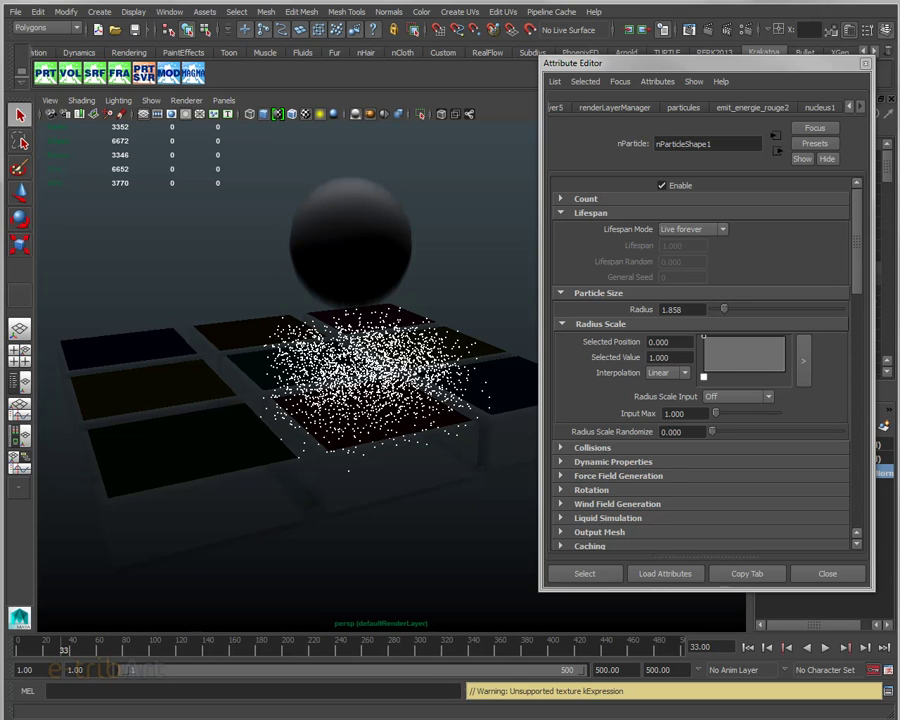
left_click(752, 107)
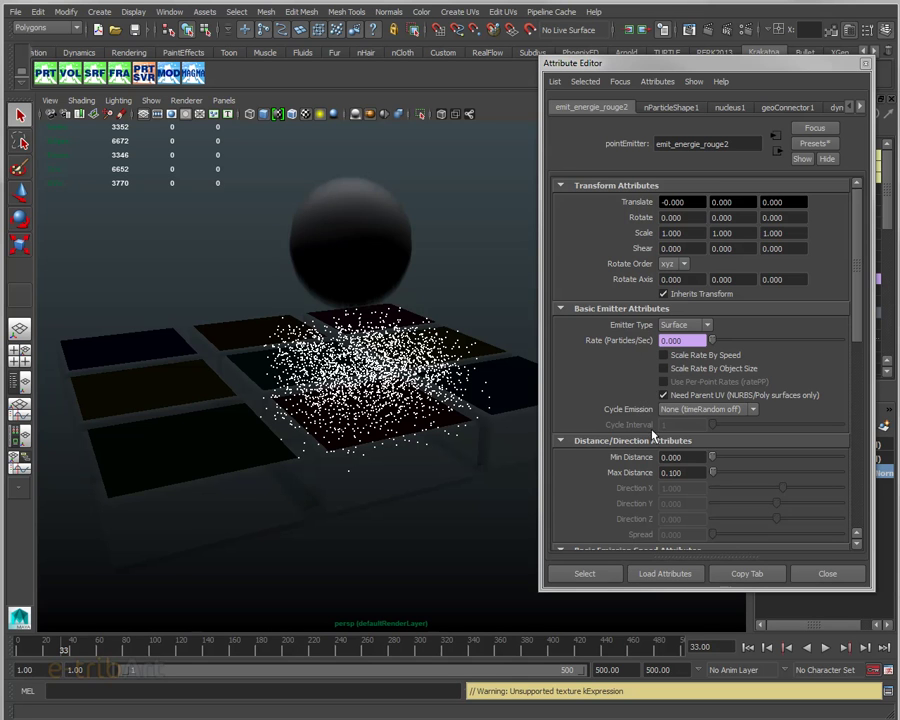
scroll(632, 478, "down", 2)
scroll(631, 480, "down", 2)
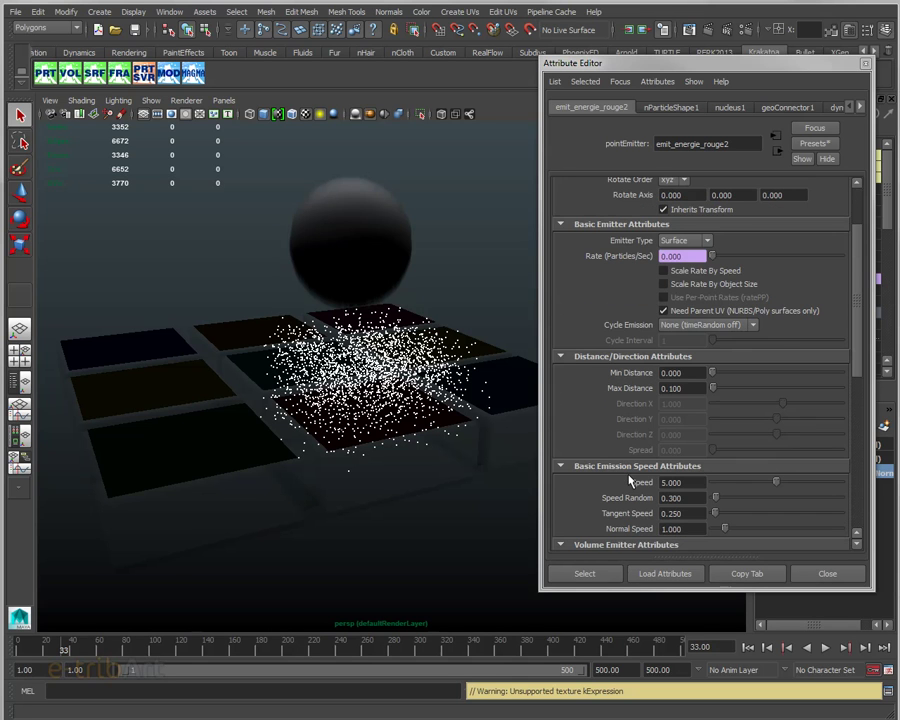
scroll(630, 481, "up", 2)
left_click(659, 110)
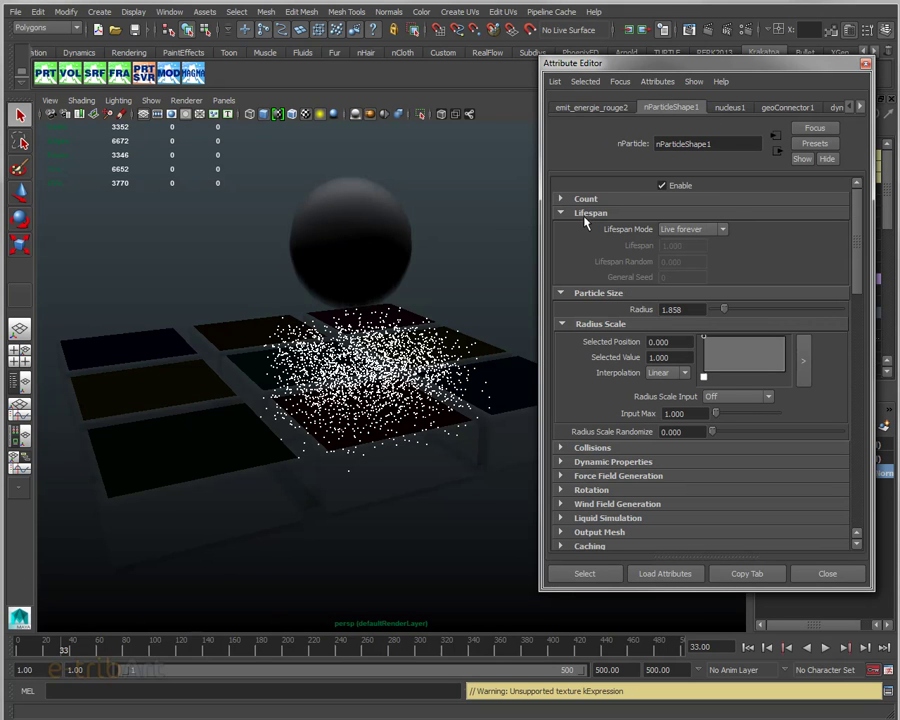
left_click(698, 230)
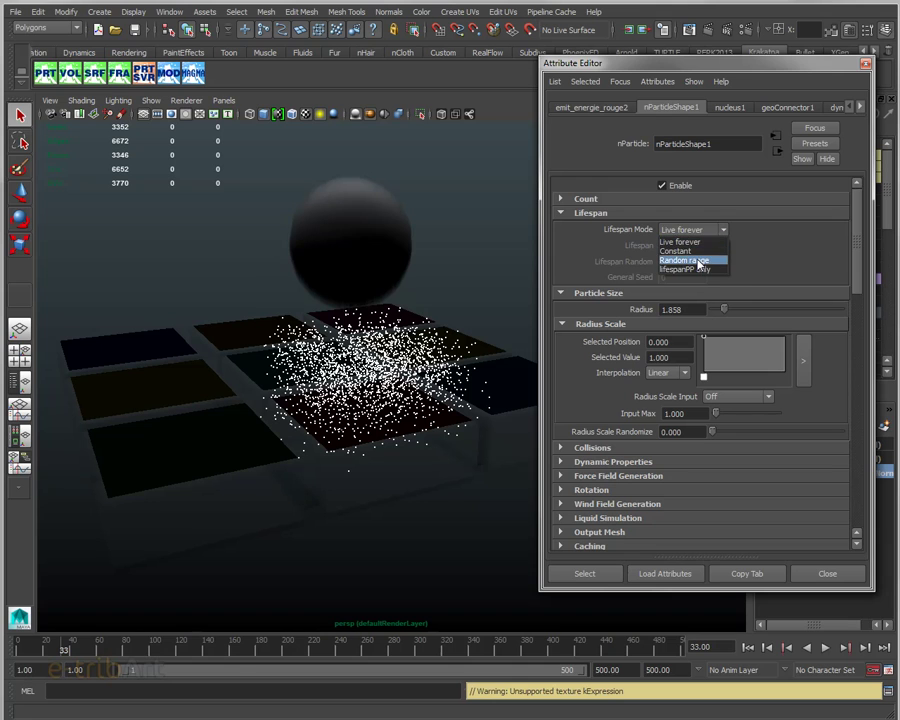
Set Random range lifespan with Lifespan 0.3, Lifespan Random 0.1 and General Seed 45123.
left_click(698, 261)
double_click(663, 246)
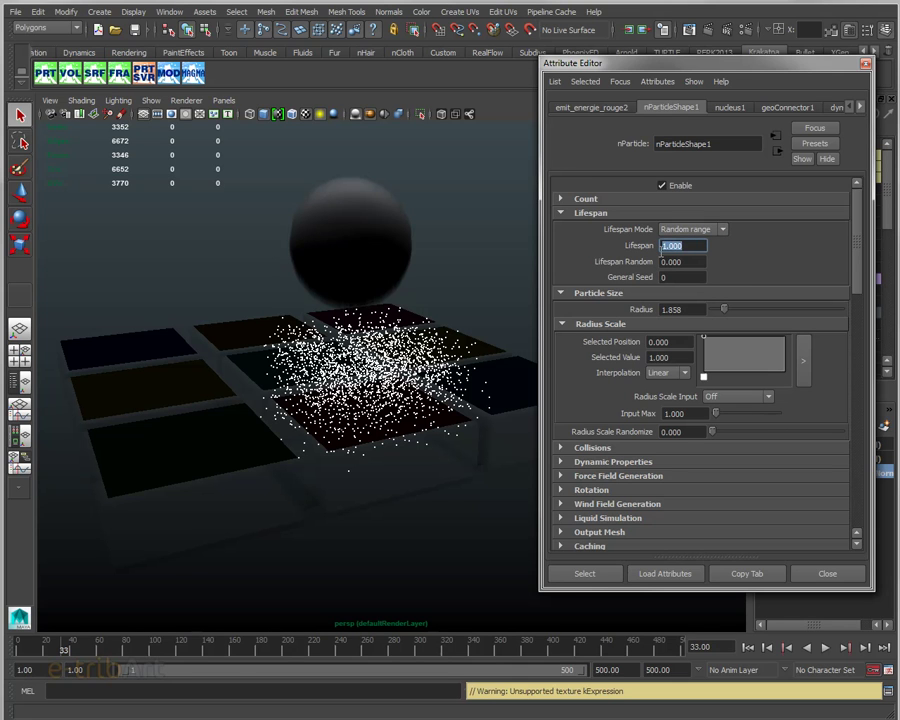
type("0.3")
key("Return")
double_click(687, 263)
type("0.")
key("Return")
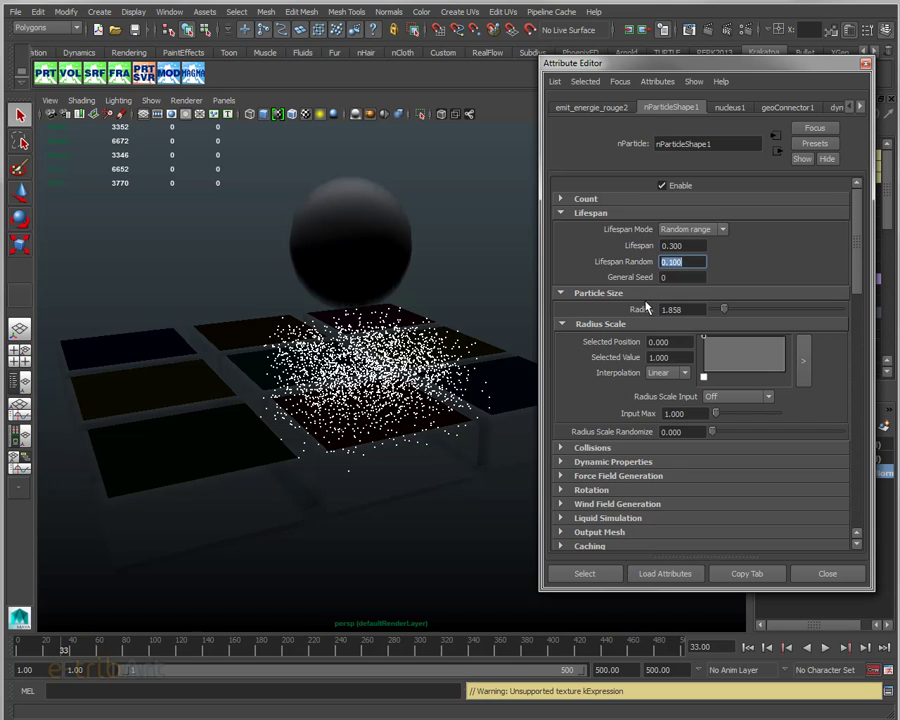
key("Tab")
type("45123")
key("Return")
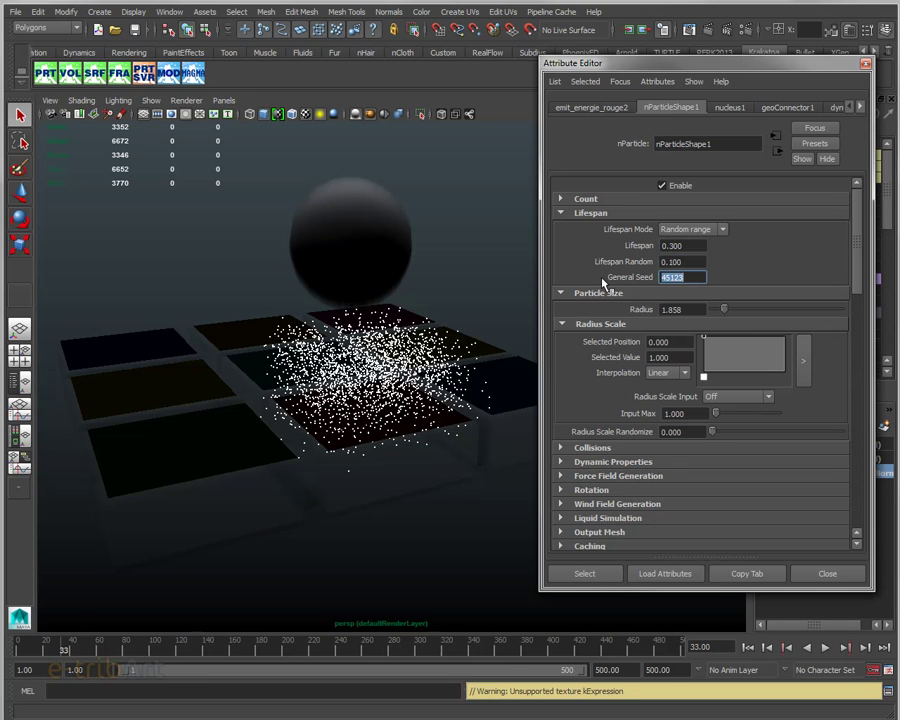
Replay the simulation twice, stopping at frame 39 to check the particle lifespan.
left_click(748, 647)
left_click(826, 648)
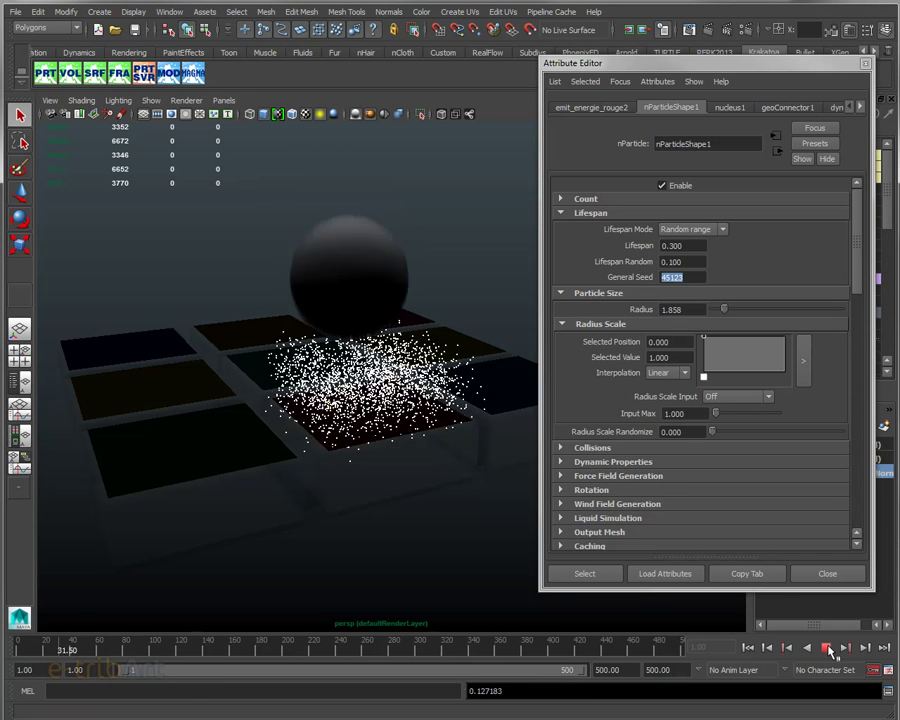
left_click(826, 648)
left_click(748, 647)
left_click(826, 648)
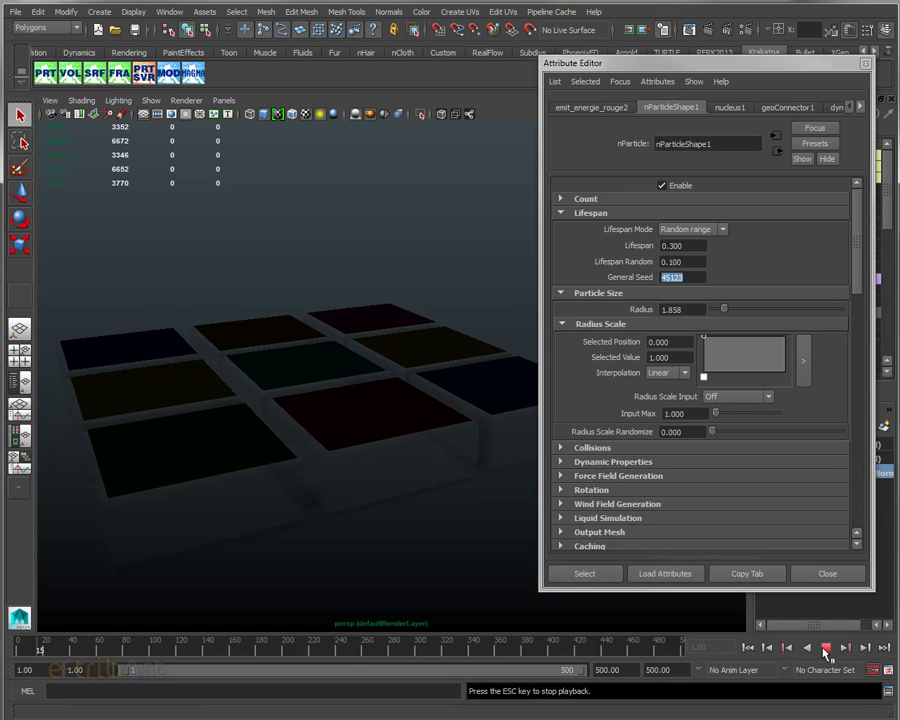
left_click(826, 648)
Raise Lifespan to 0.4 and Lifespan Random to 0.15, then replay the simulation.
double_click(680, 245)
type("0.4")
key("Return")
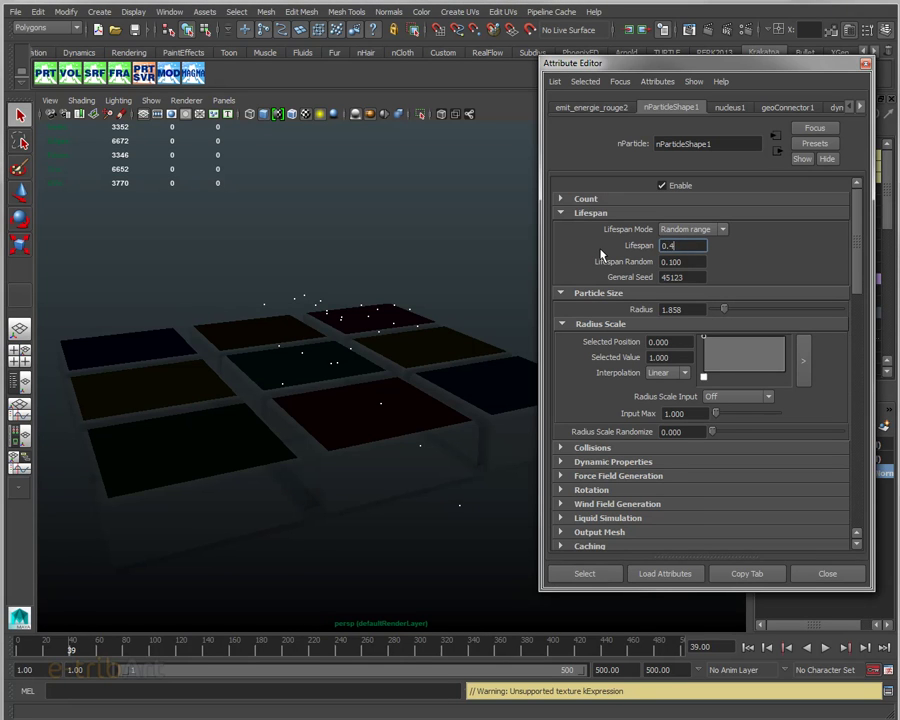
key("Tab")
type("0.15")
key("Return")
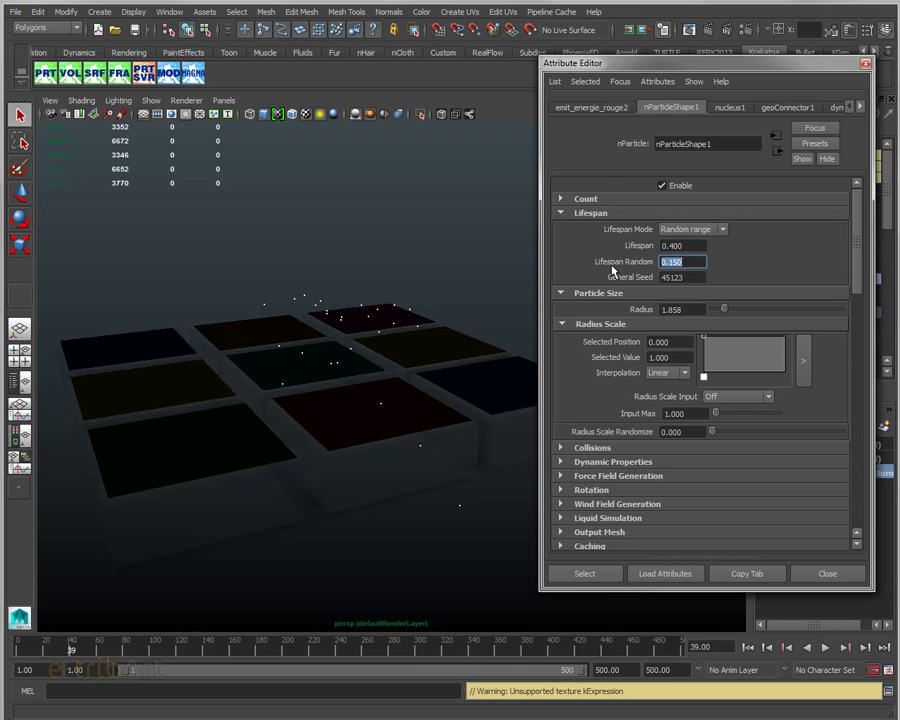
left_click(747, 647)
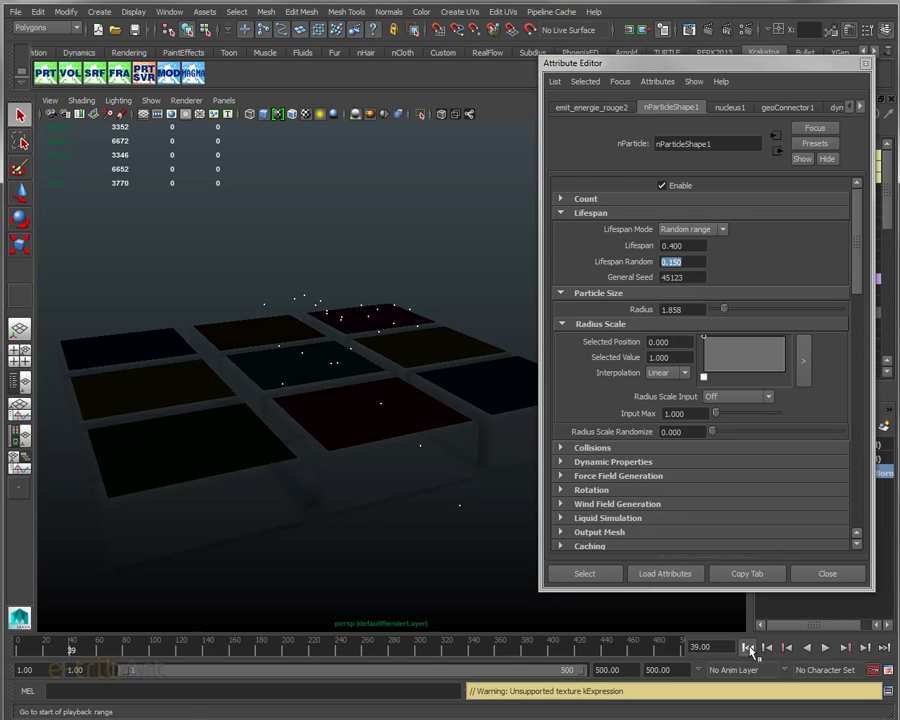
left_click(826, 647)
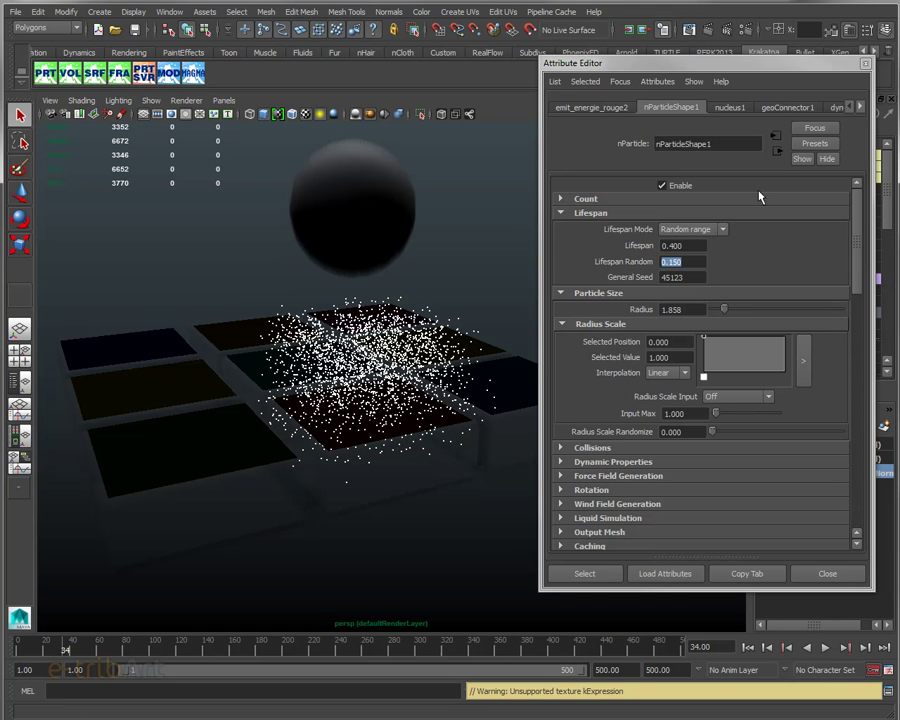
left_click(600, 107)
Reopen the emission rate expression and apply the edited version.
right_click(692, 343)
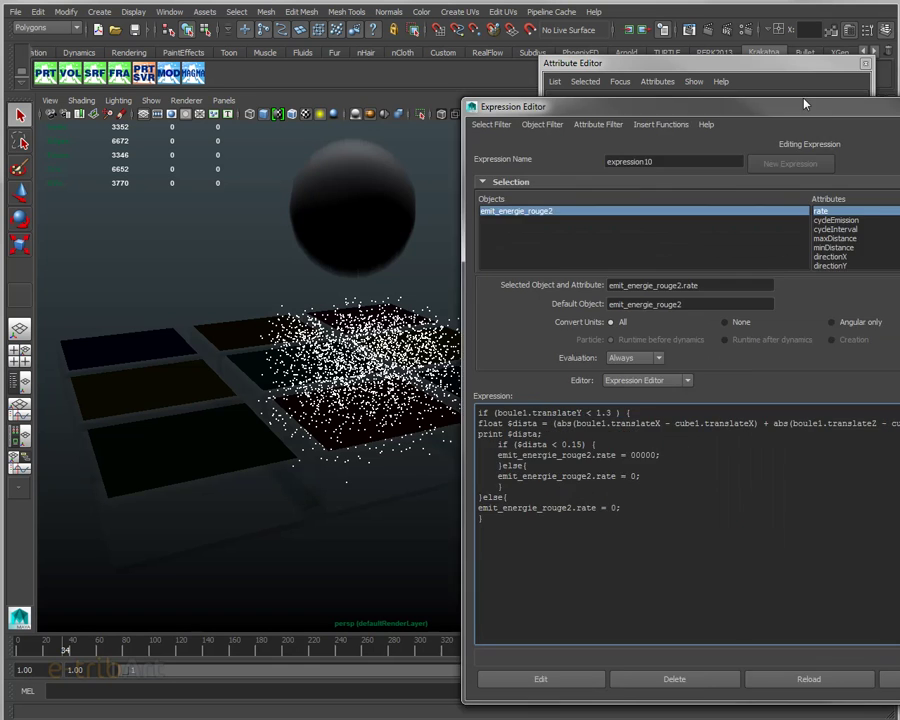
left_click_drag(676, 104, 379, 53)
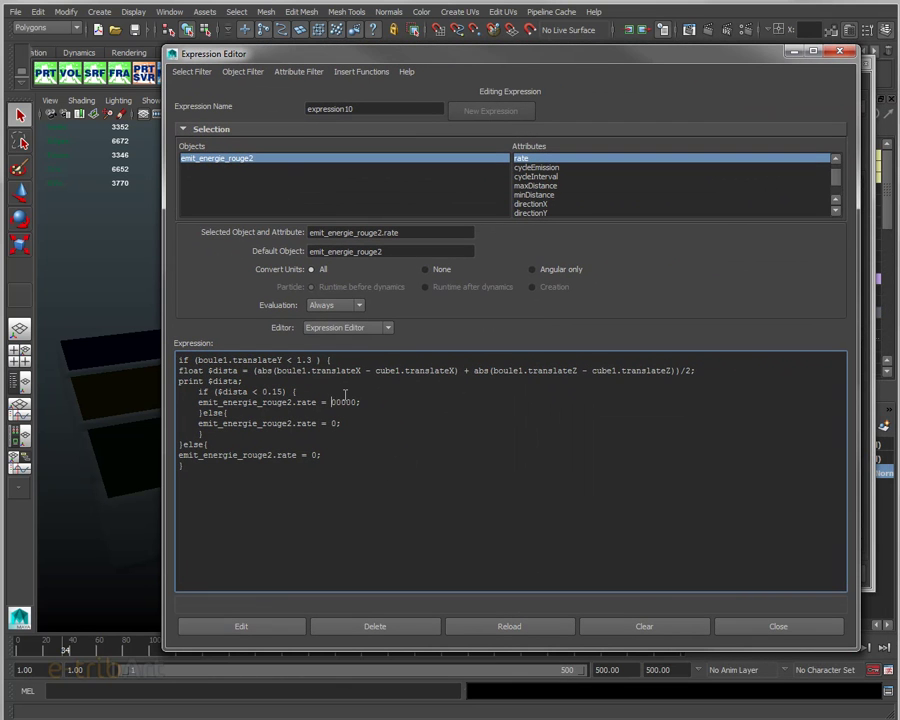
left_click(272, 628)
left_click_drag(209, 53, 267, 56)
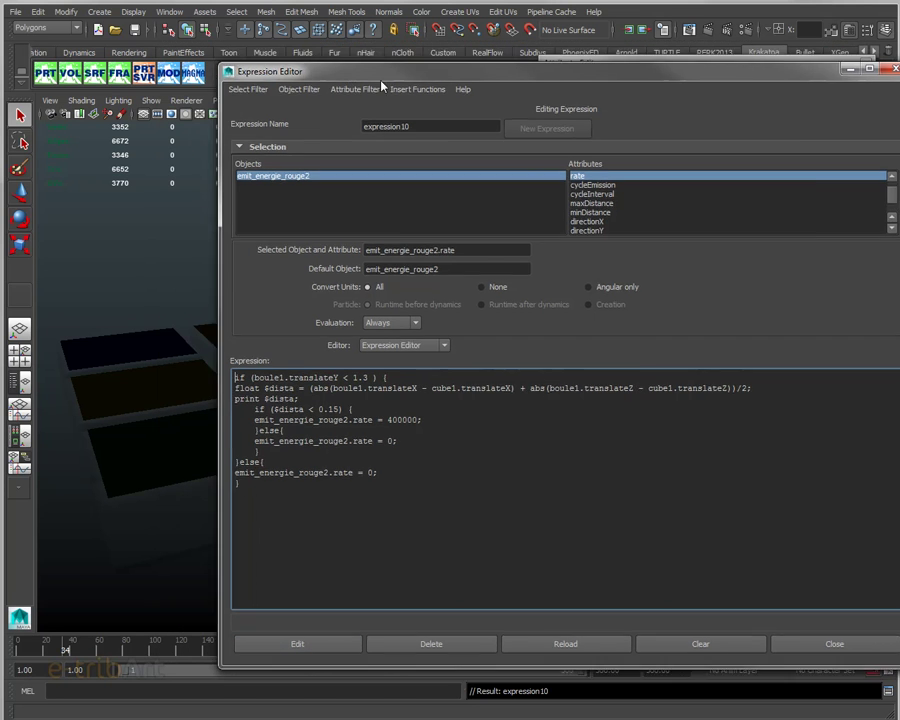
Replay the simulation, pause at frame 33 over the red tile, and show nParticleShape1's attributes.
left_click(748, 647)
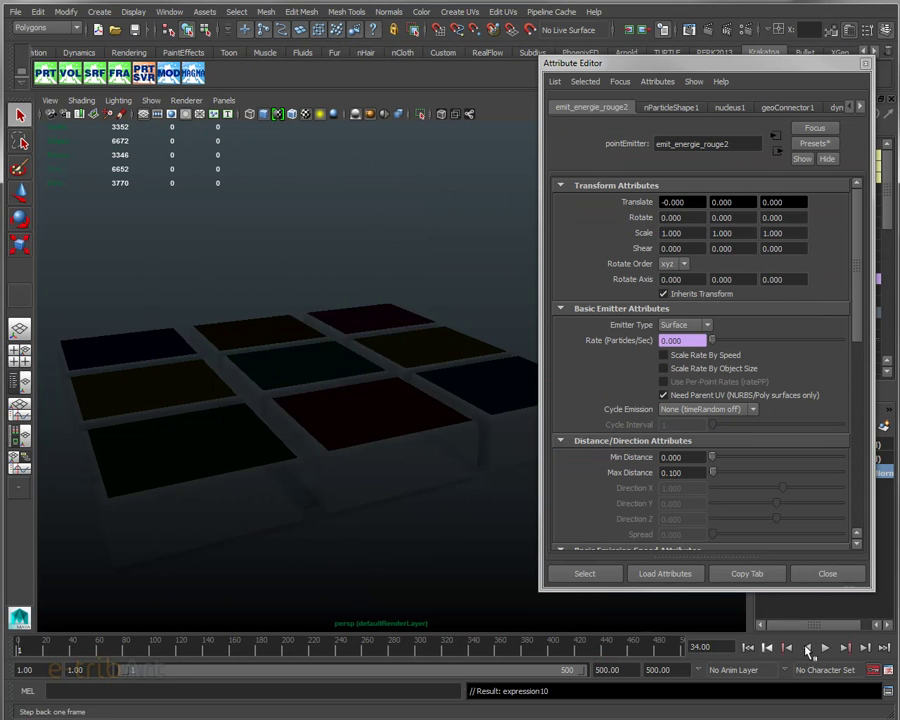
left_click(826, 648)
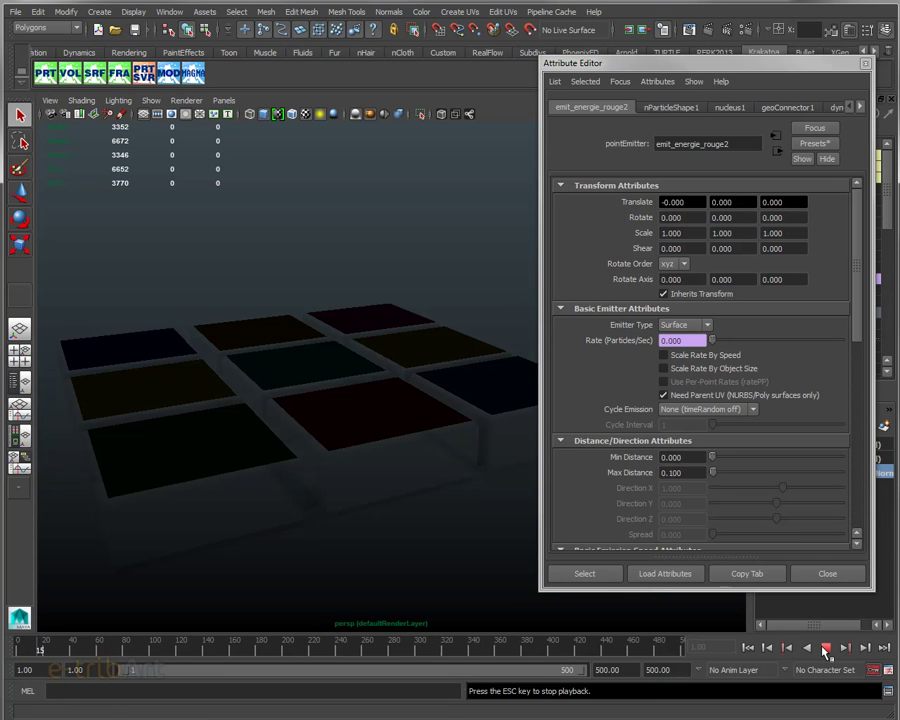
left_click(826, 648)
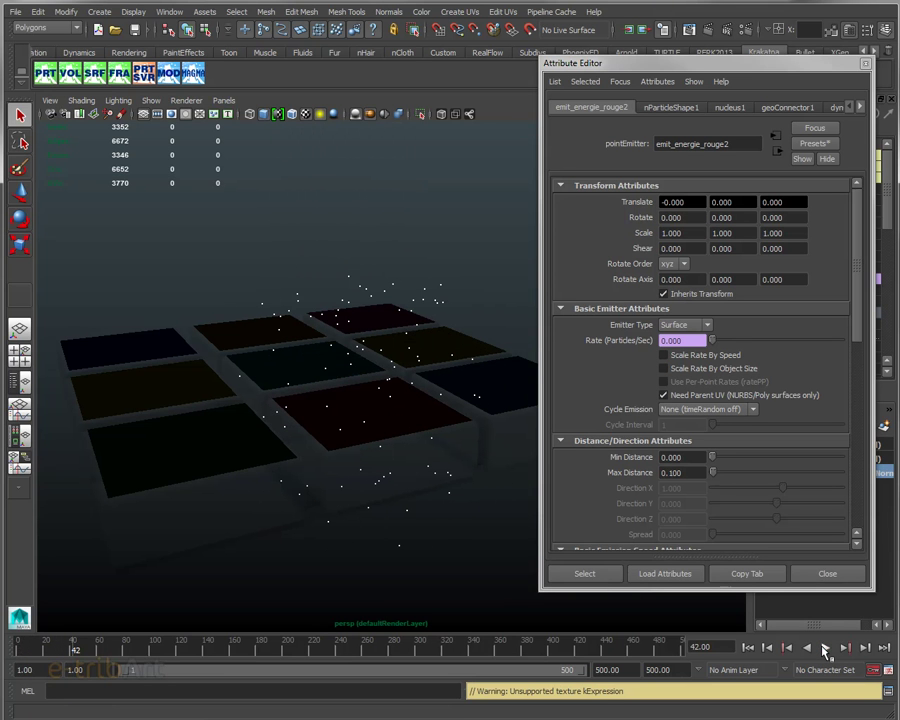
left_click(748, 647)
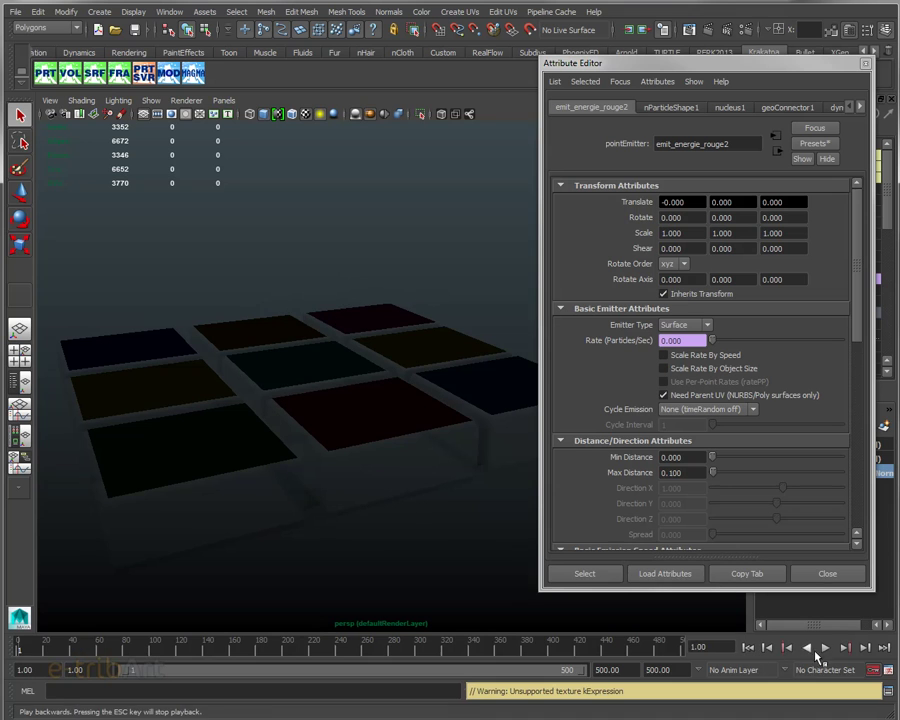
left_click(826, 648)
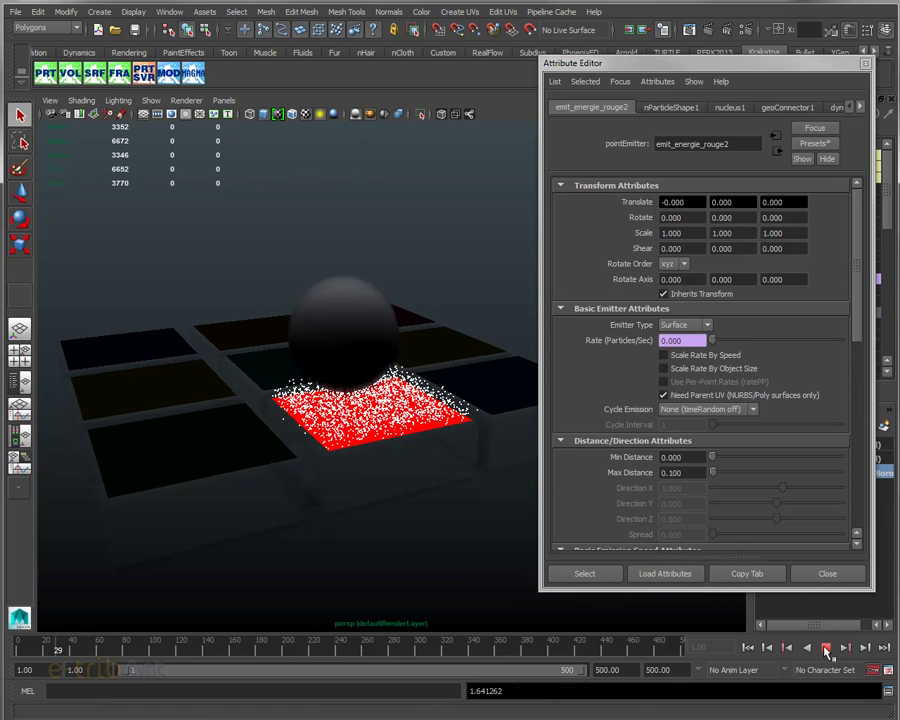
left_click(826, 648)
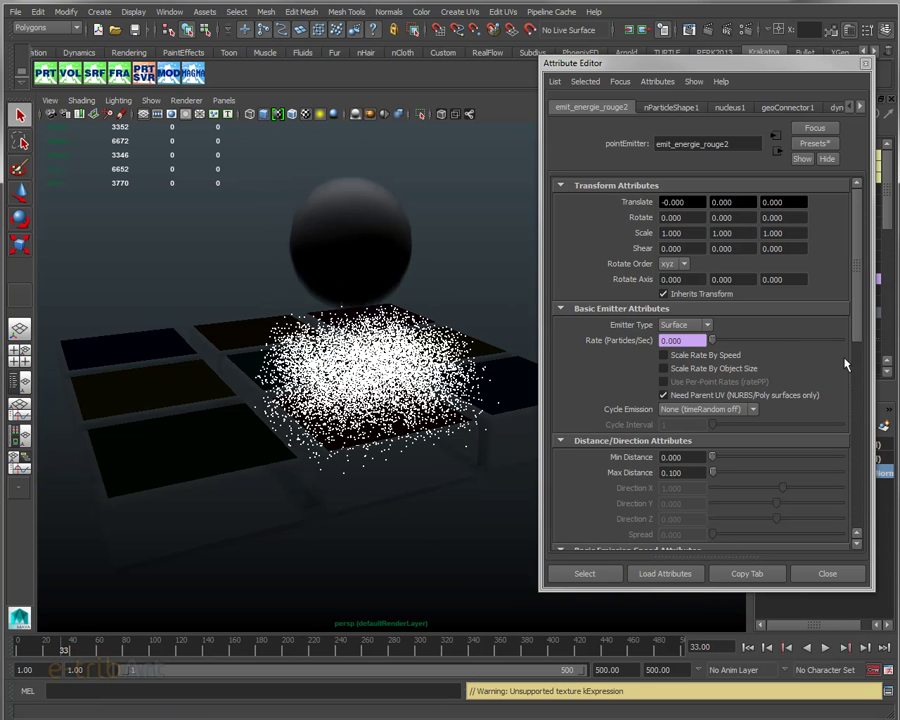
left_click(659, 108)
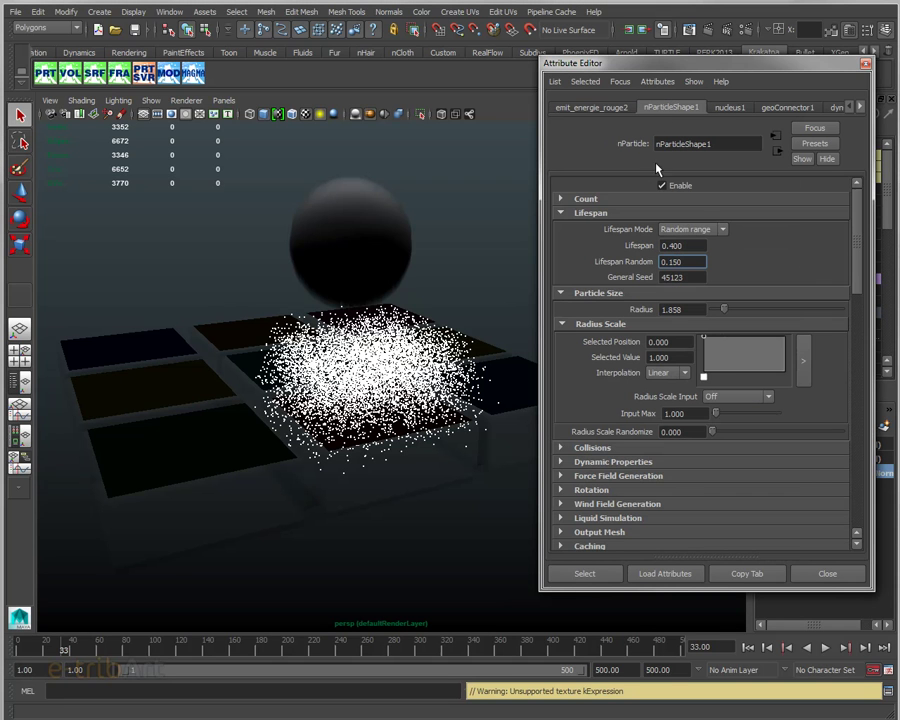
Try MultiPoint, then settle on Points render type with Point Size 1.
left_click_drag(855, 280, 864, 363)
scroll(800, 364, "down", 3)
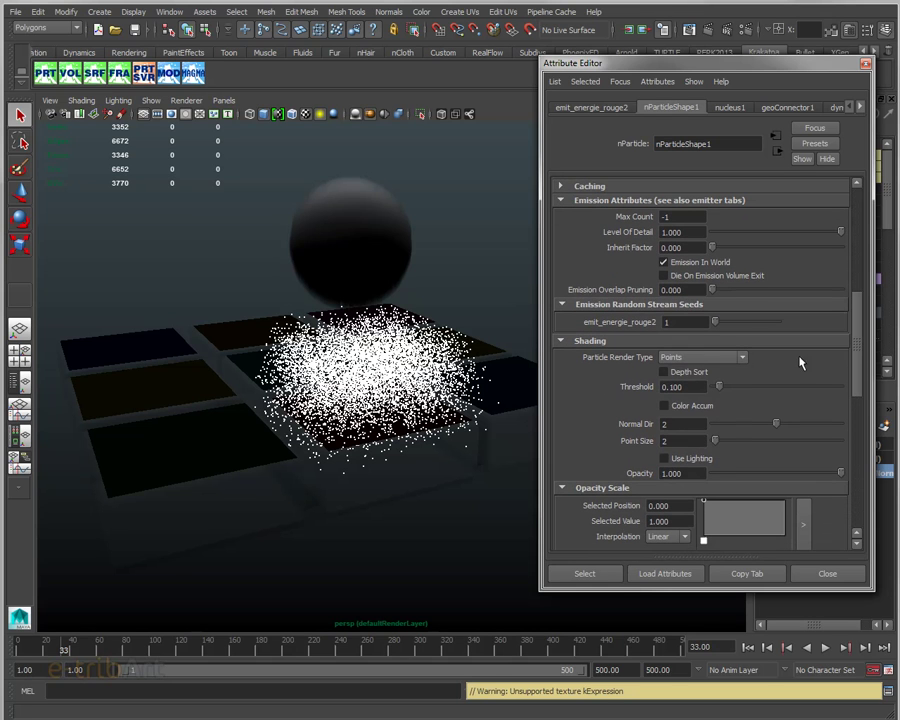
left_click(686, 358)
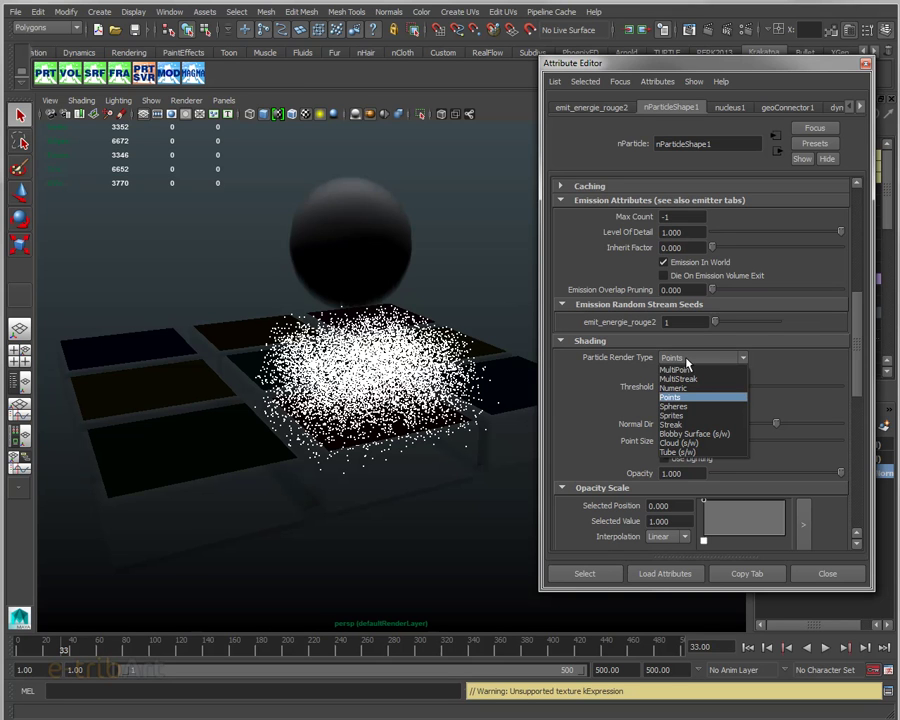
left_click(686, 370)
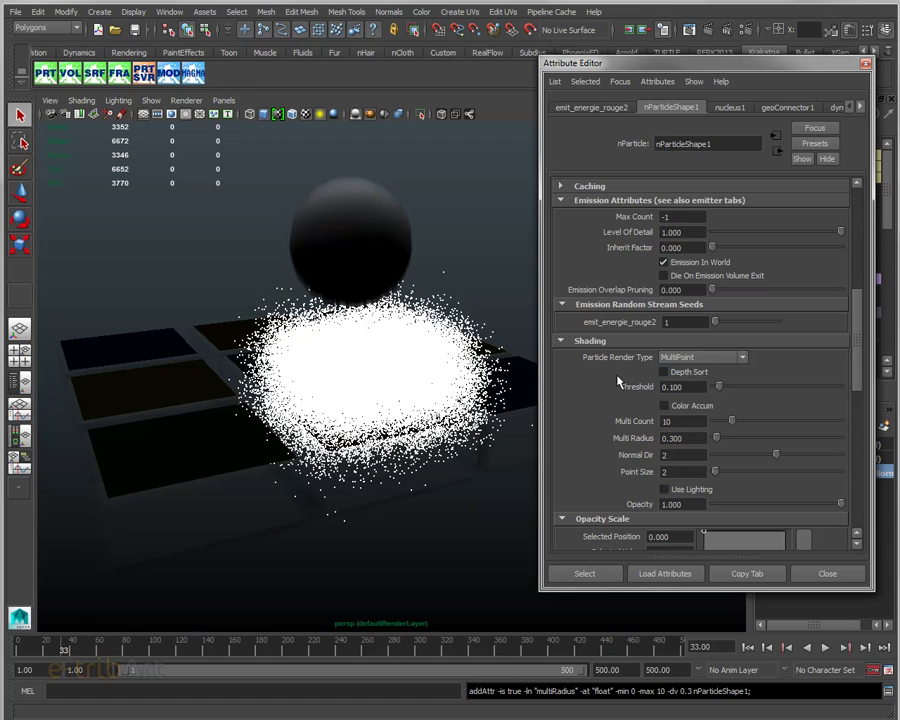
left_click(686, 360)
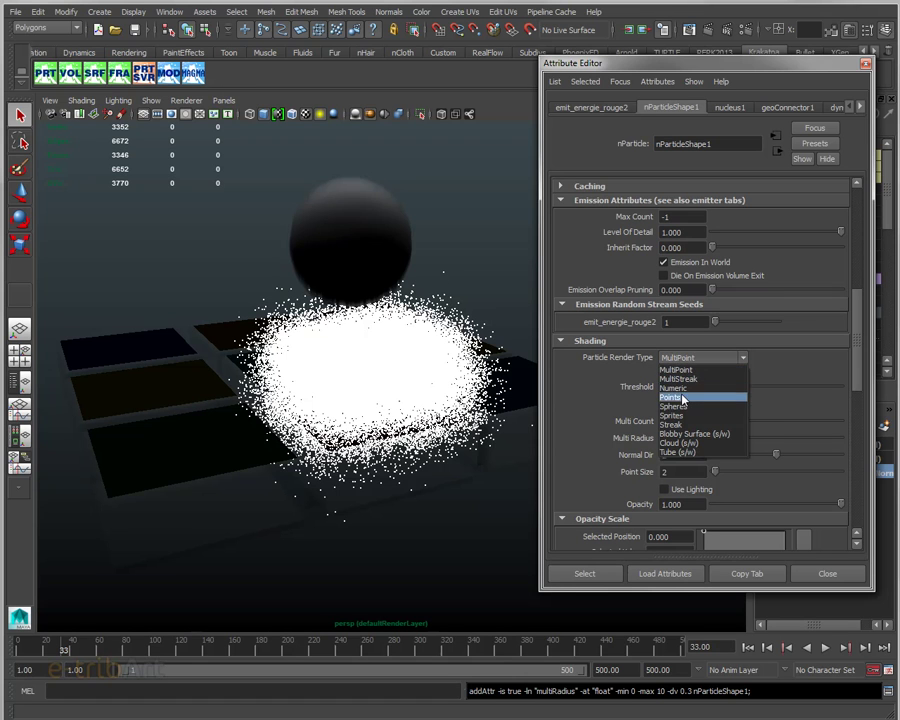
left_click(686, 398)
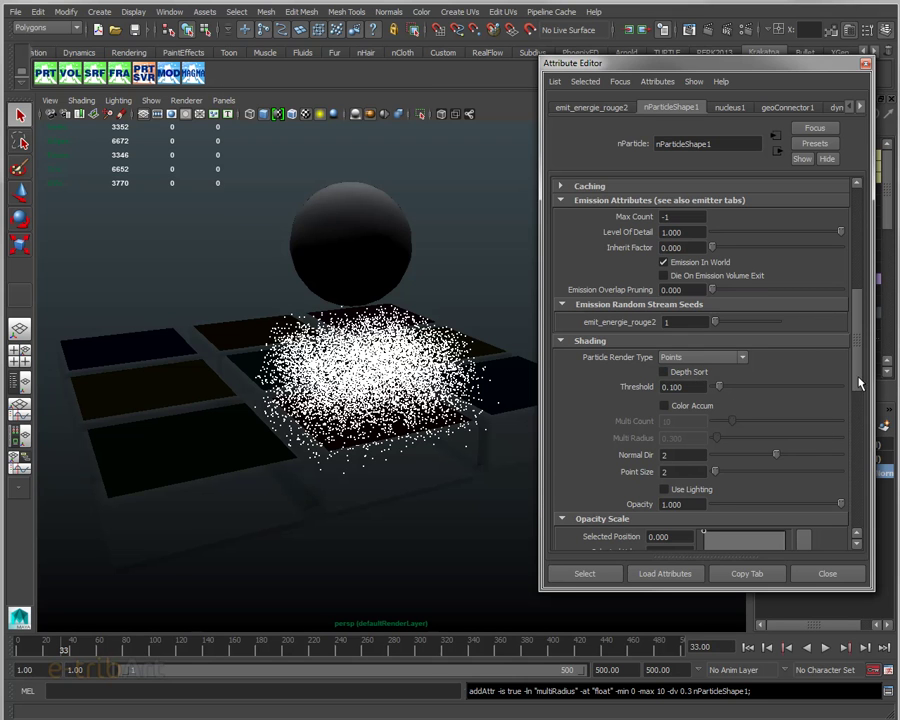
left_click_drag(716, 472, 612, 435)
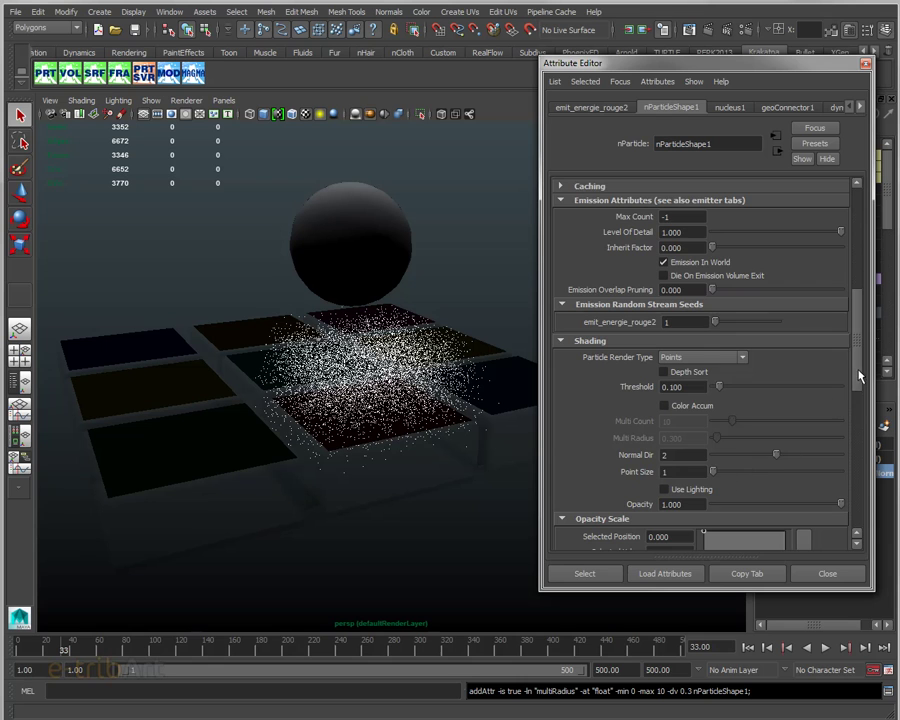
left_click_drag(858, 376, 840, 452)
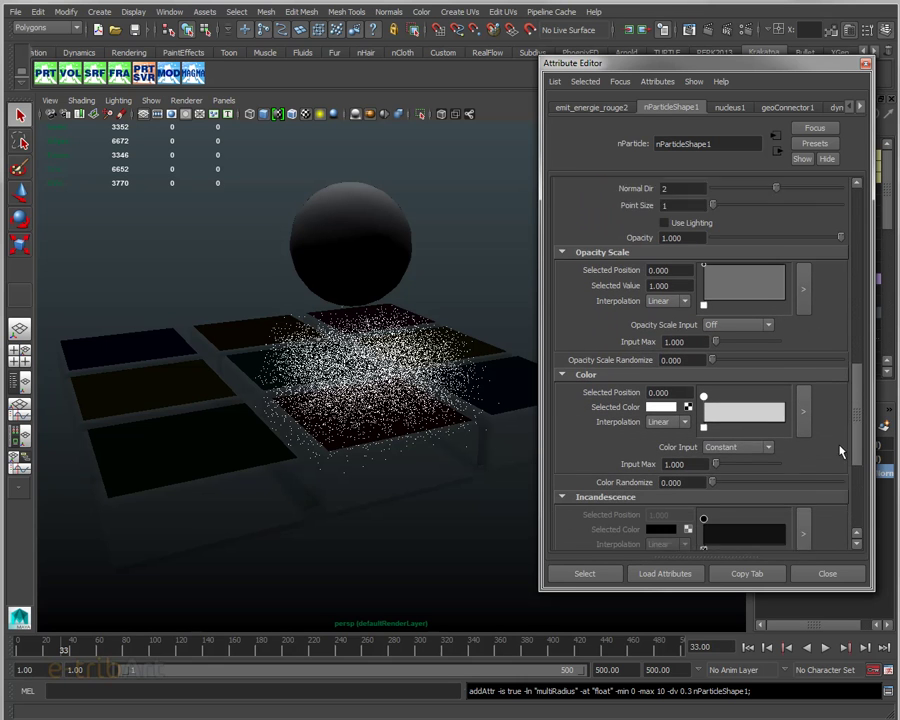
Set the particle Color Input to Normalized Age.
scroll(840, 452, "down", 1)
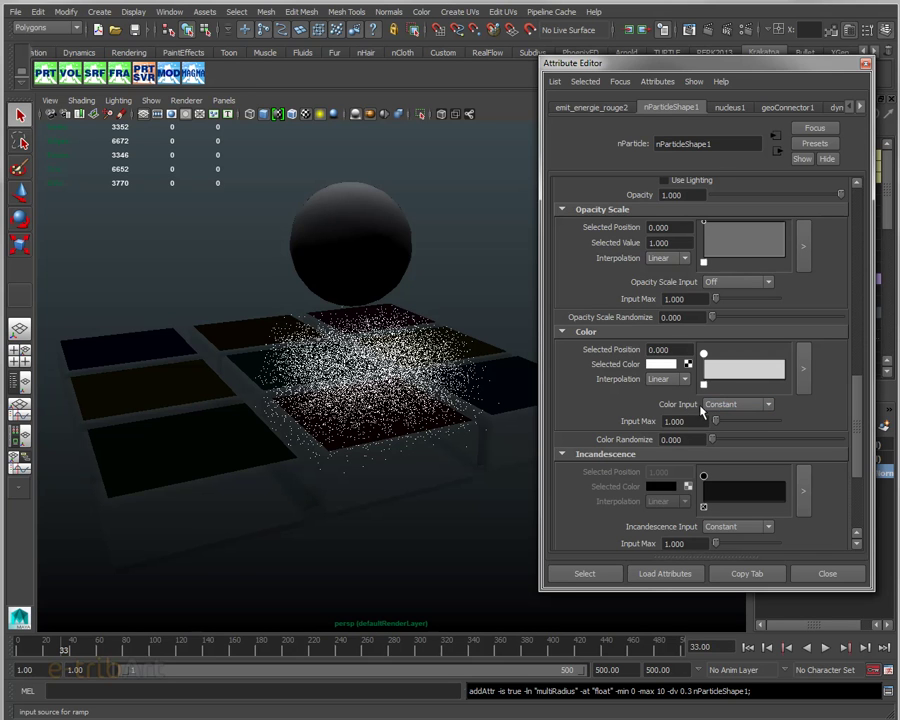
left_click(717, 409)
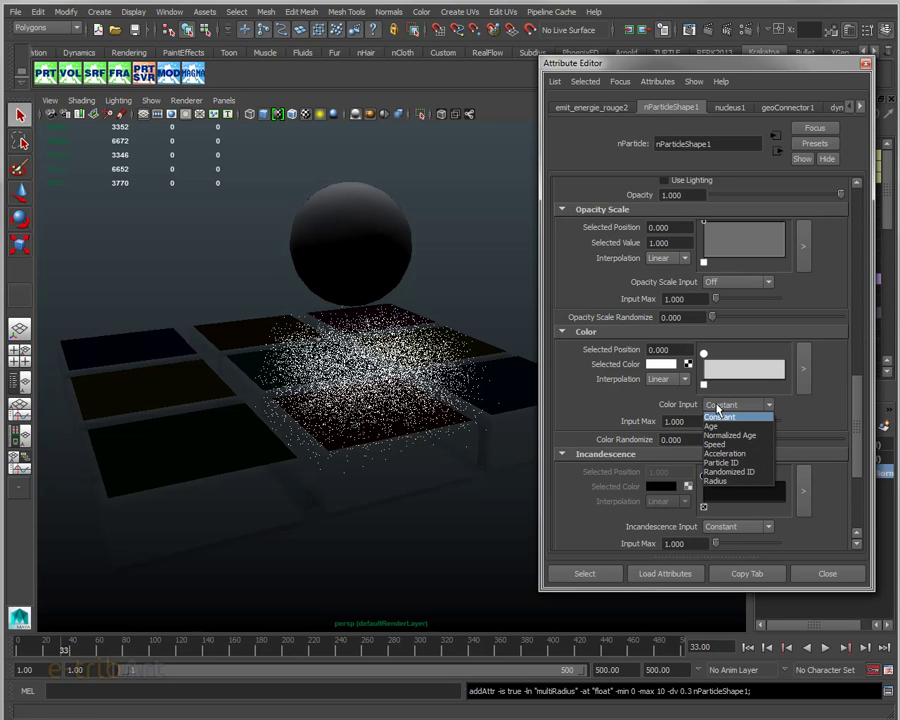
left_click(729, 435)
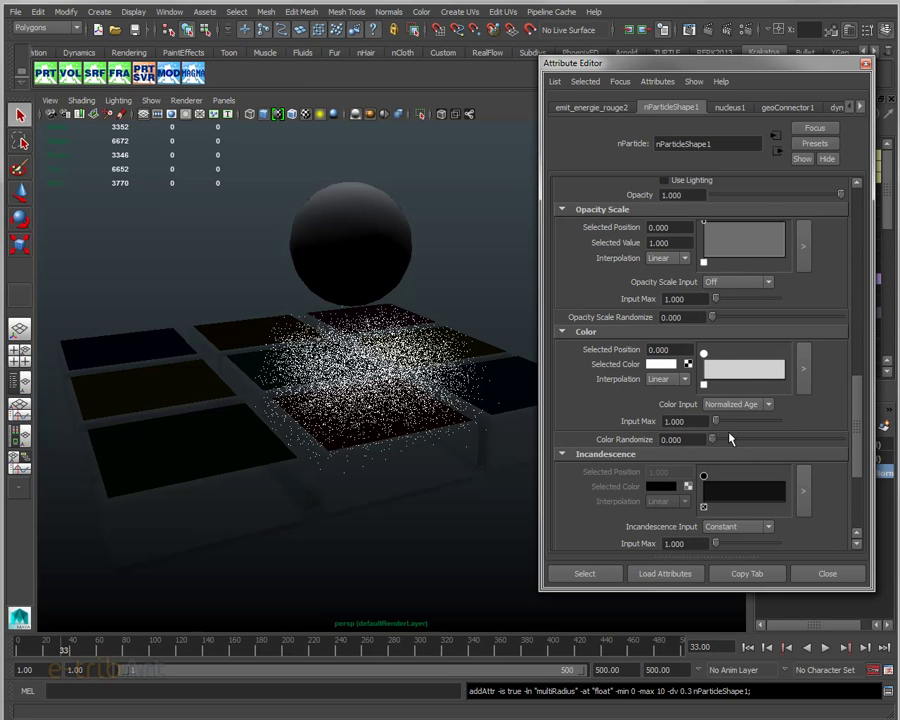
Make the first Color ramp marker dark red.
left_click(662, 364)
left_click(622, 363)
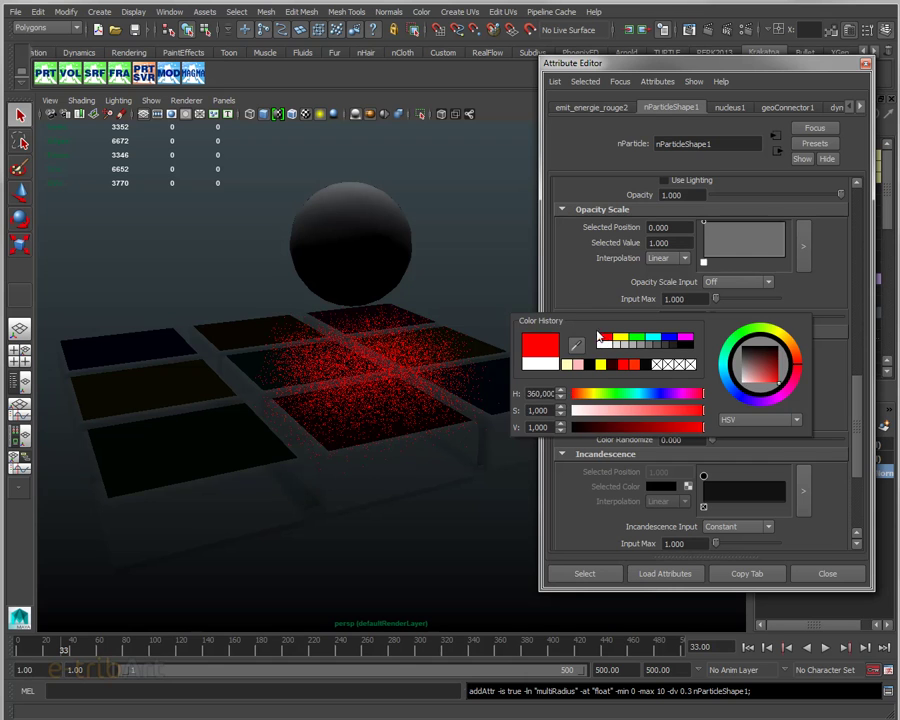
left_click_drag(703, 353, 705, 357)
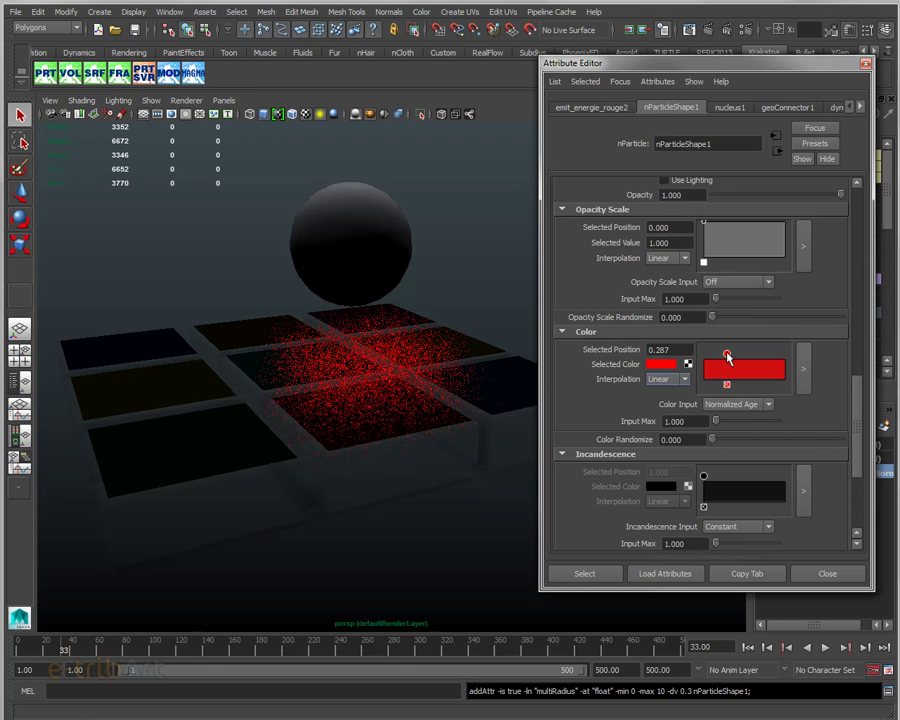
left_click(662, 364)
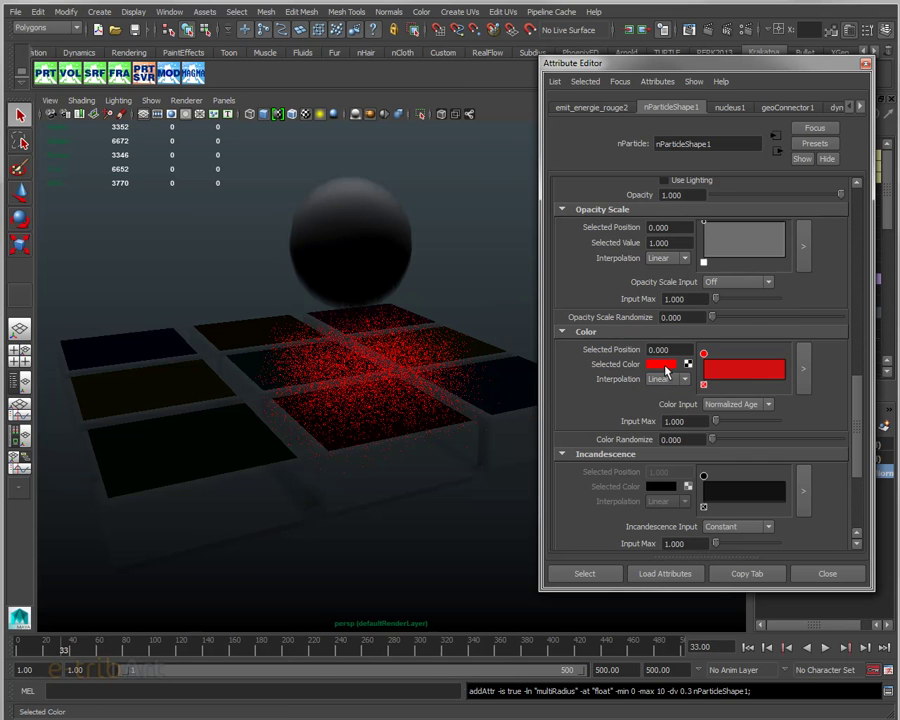
left_click(664, 366)
left_click_drag(638, 415, 605, 415)
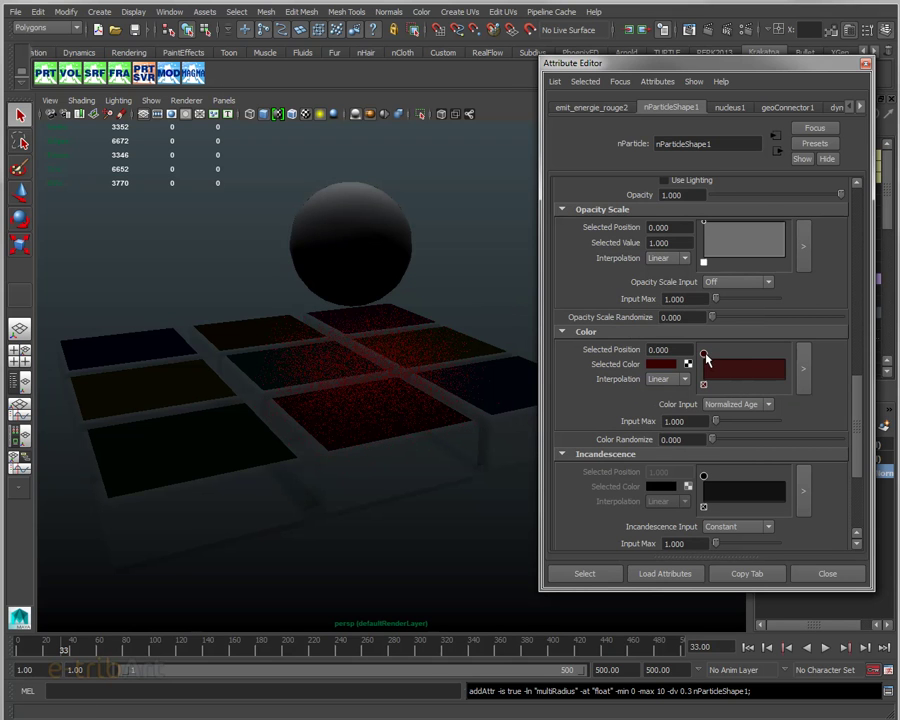
Add a red ramp marker at 0.470 and a pale yellow end, then rewind and play.
left_click(731, 364)
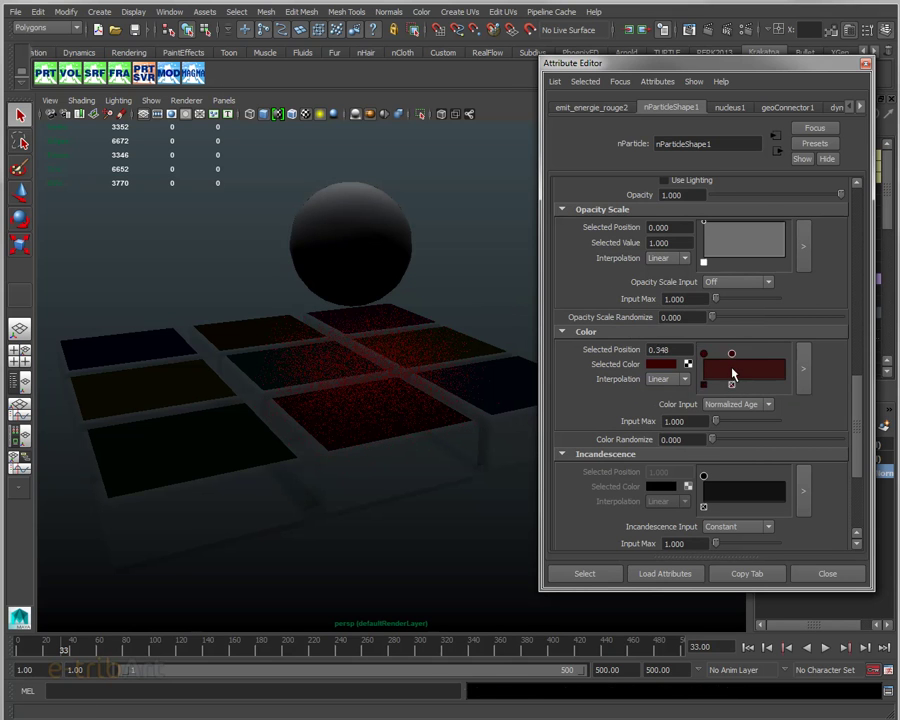
left_click(660, 364)
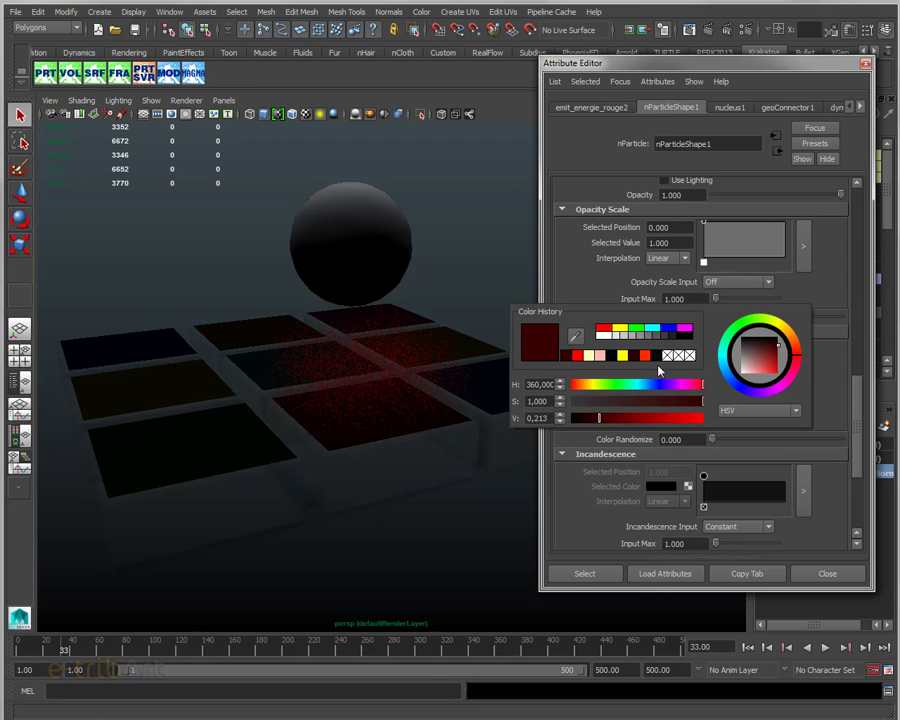
left_click(578, 355)
left_click(775, 370)
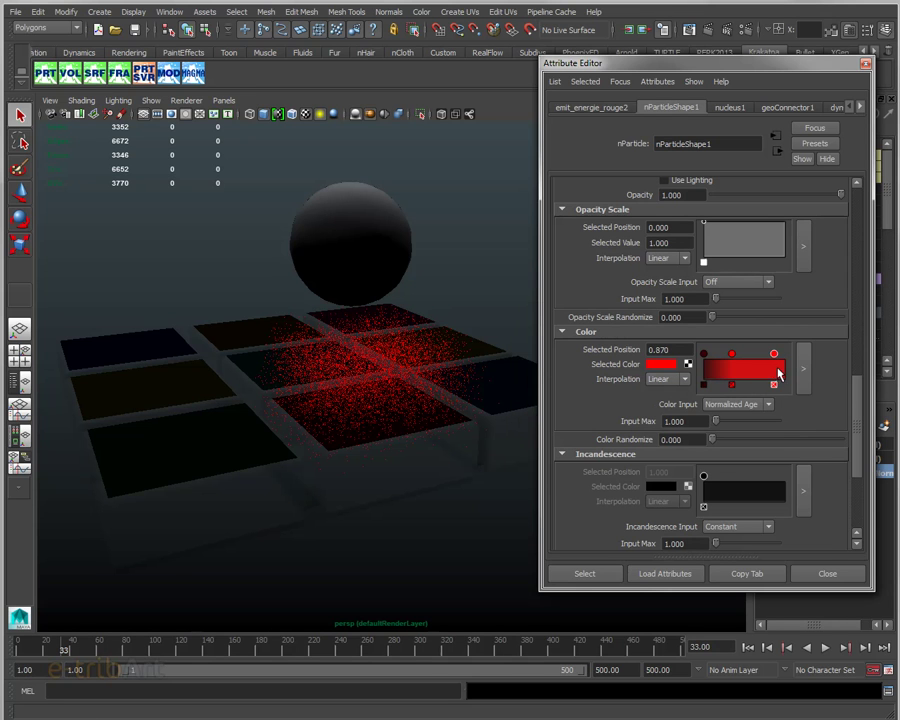
left_click(658, 365)
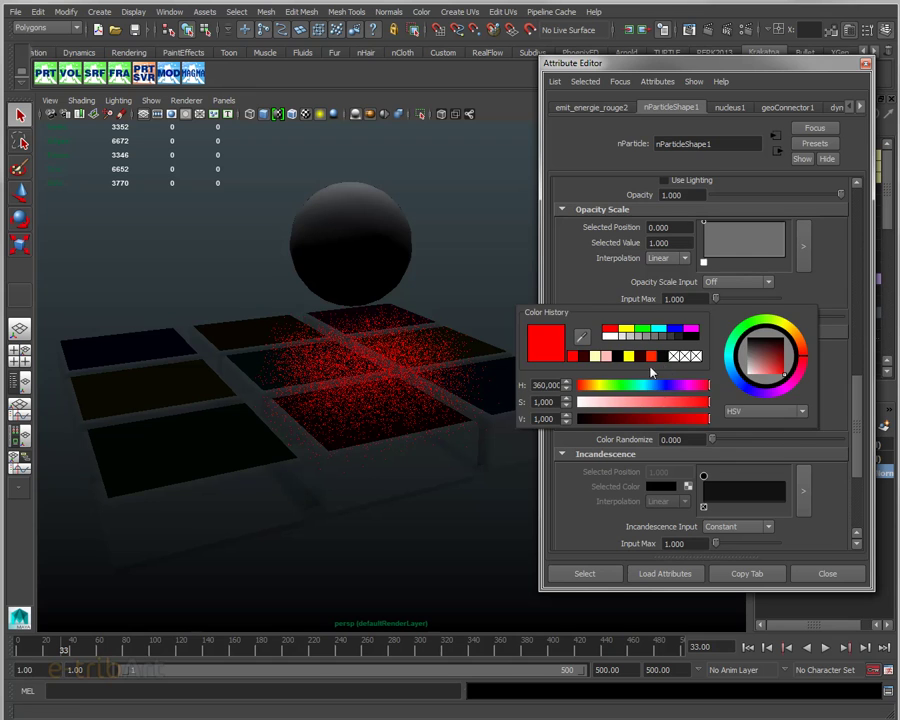
left_click(599, 356)
left_click_drag(731, 356, 743, 365)
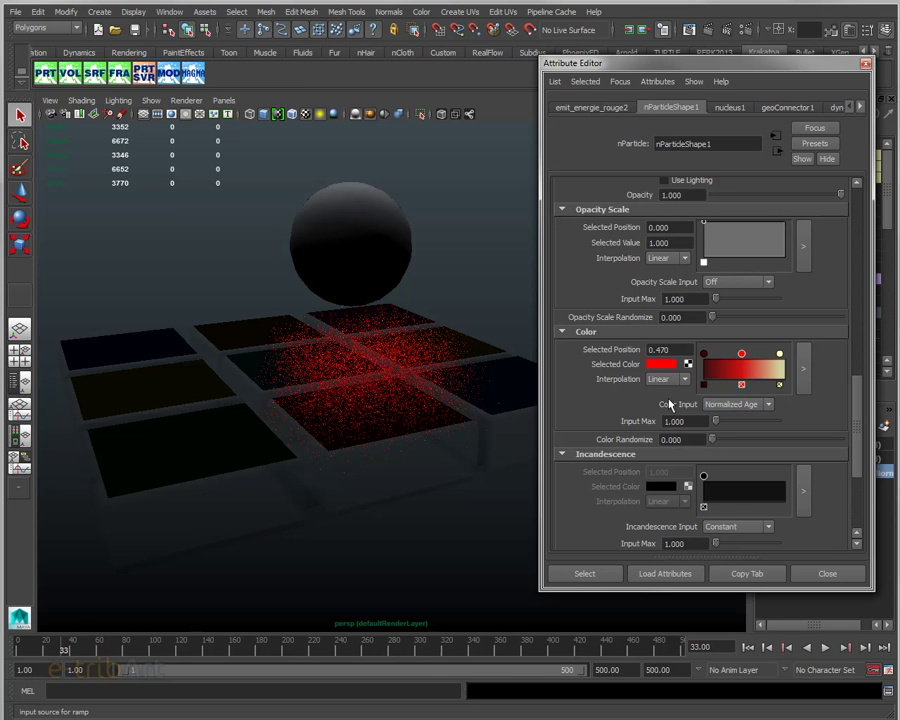
left_click(748, 647)
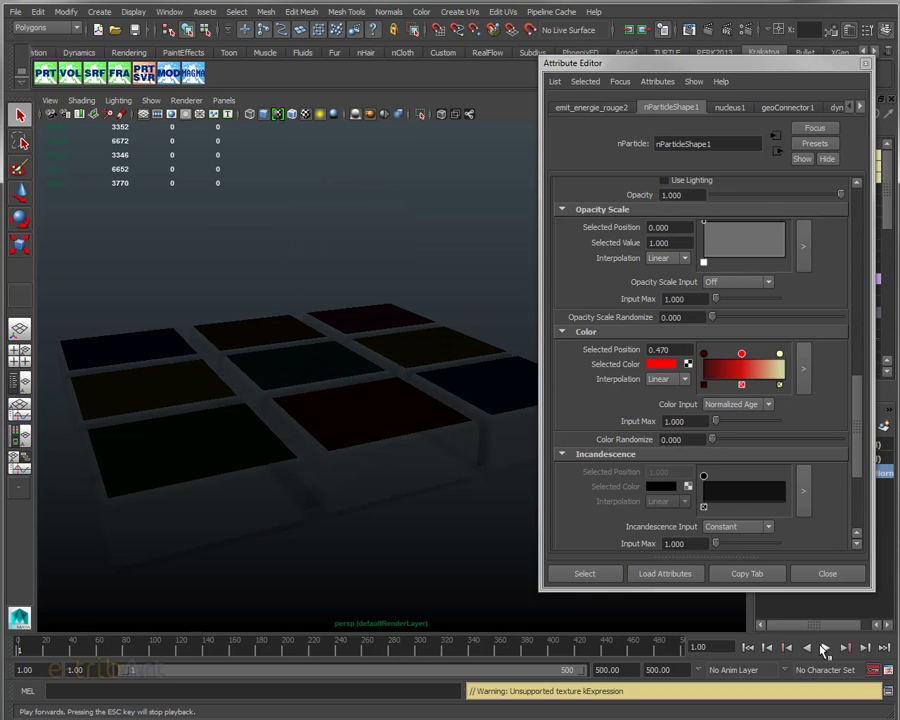
left_click(826, 648)
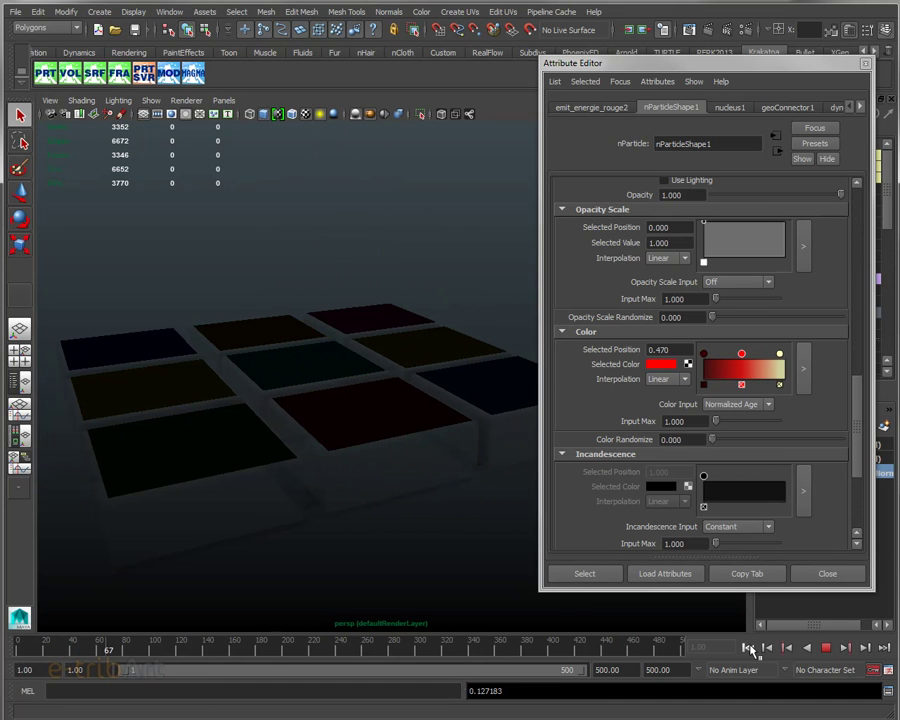
Stop, replay, and pause the simulation at frame 39 to check the coloured particles.
left_click(822, 650)
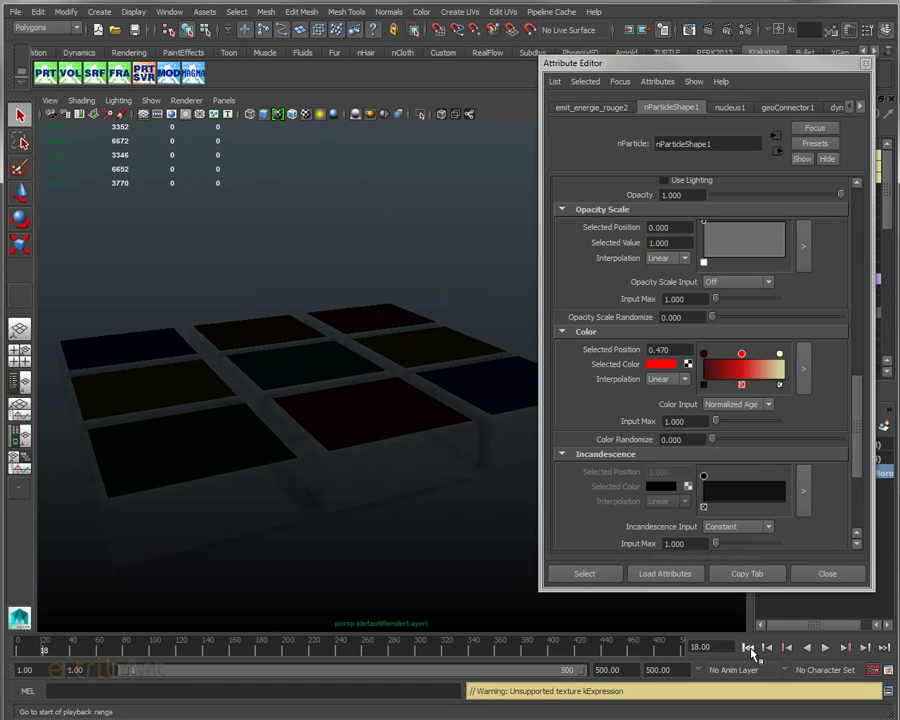
left_click(825, 649)
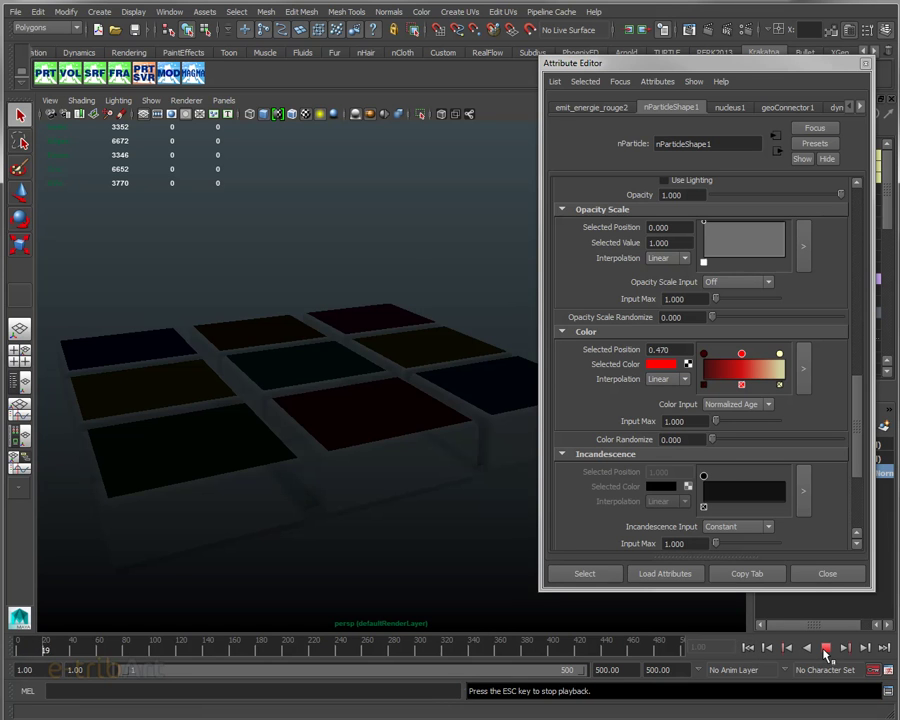
left_click(825, 649)
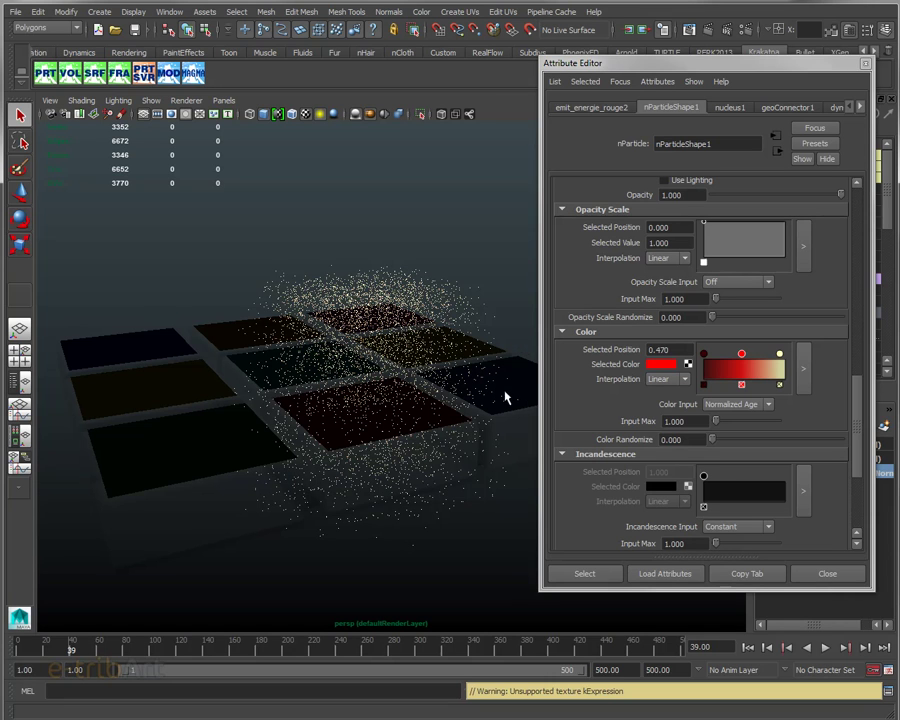
Inspect the particle tiles from several angles and move the Attribute Editor off screen.
left_click_drag(432, 399, 443, 396, "alt")
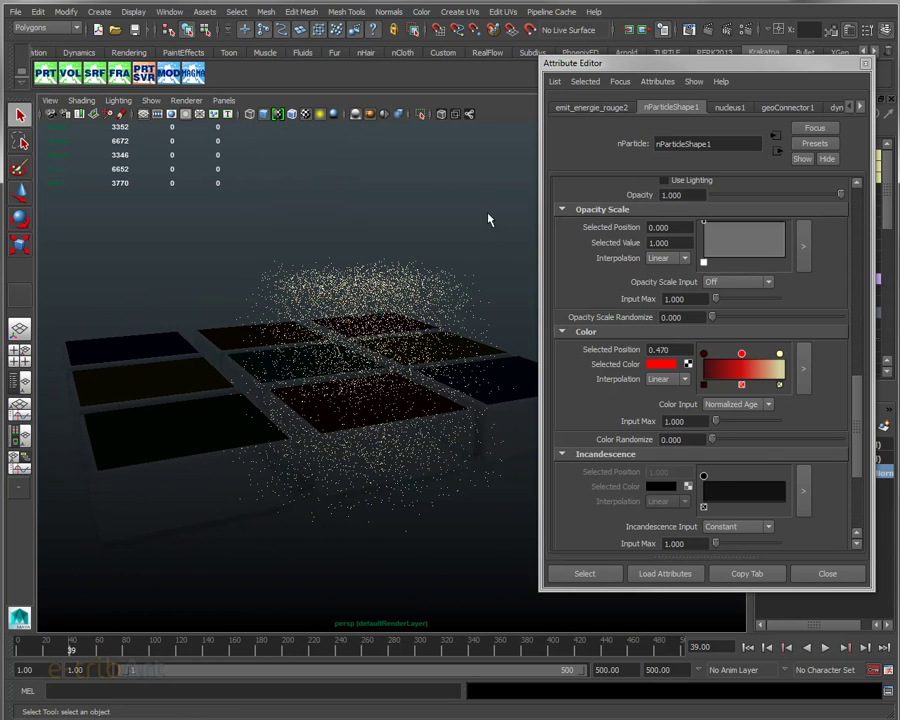
mouse_move(713, 64)
left_mouse_down()
mouse_move(731, 64)
mouse_move(690, 89)
mouse_move(698, 91)
left_mouse_up()
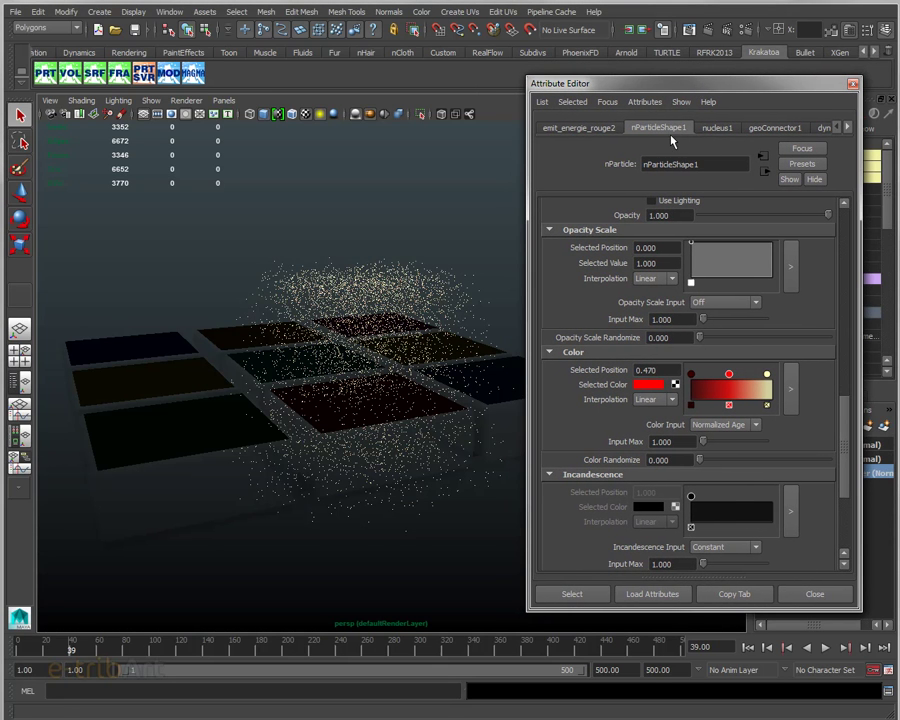
left_click_drag(394, 311, 397, 299, "alt")
mouse_move(424, 339)
left_mouse_down("alt")
mouse_move(416, 380)
mouse_move(414, 348)
mouse_move(430, 317)
left_mouse_up("alt")
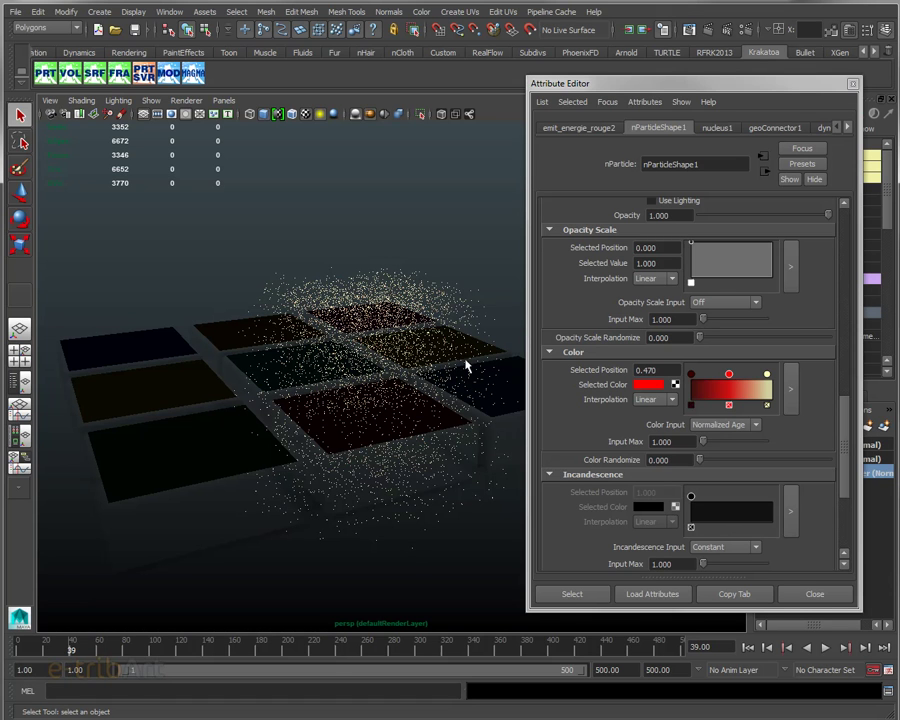
left_click_drag(634, 84, 899, 90)
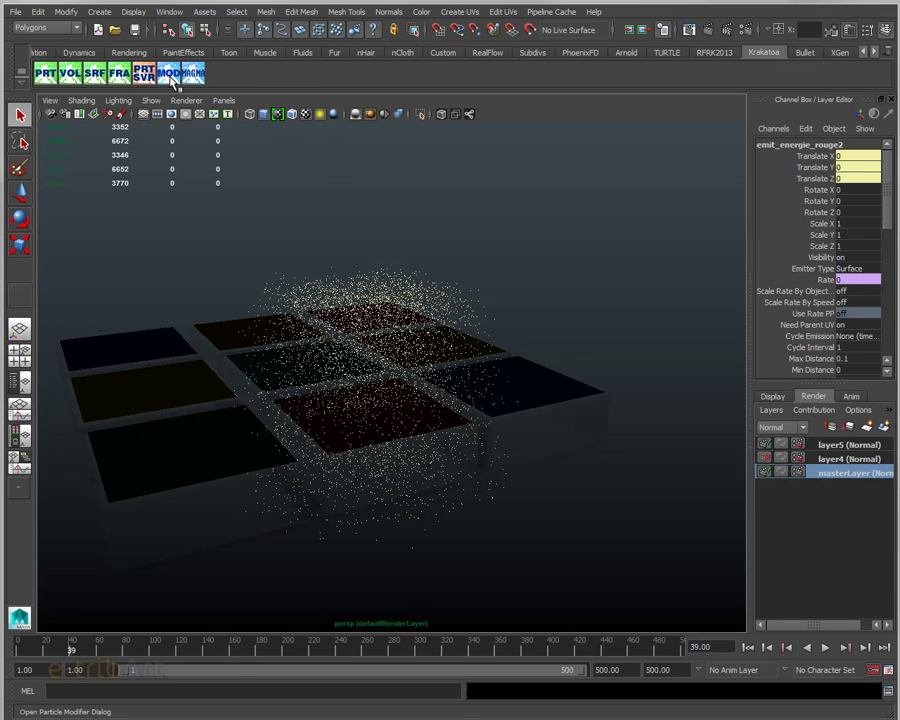
Switch the menu set from Polygons to nDynamics and bring up nParticleShape1's attributes with Ctrl+A.
left_click(62, 28)
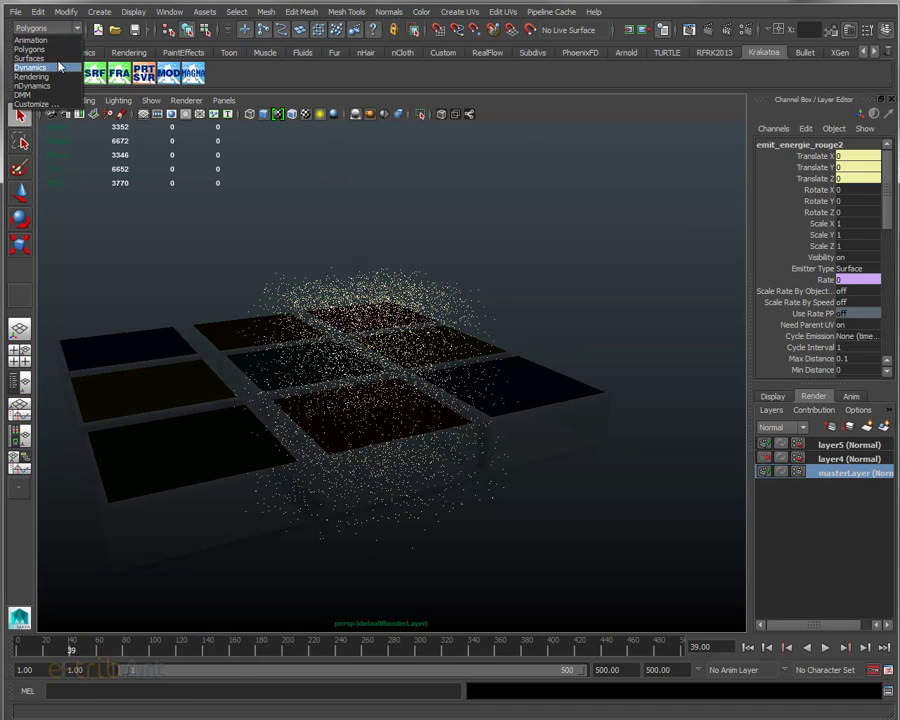
left_click(58, 87)
left_click(255, 13)
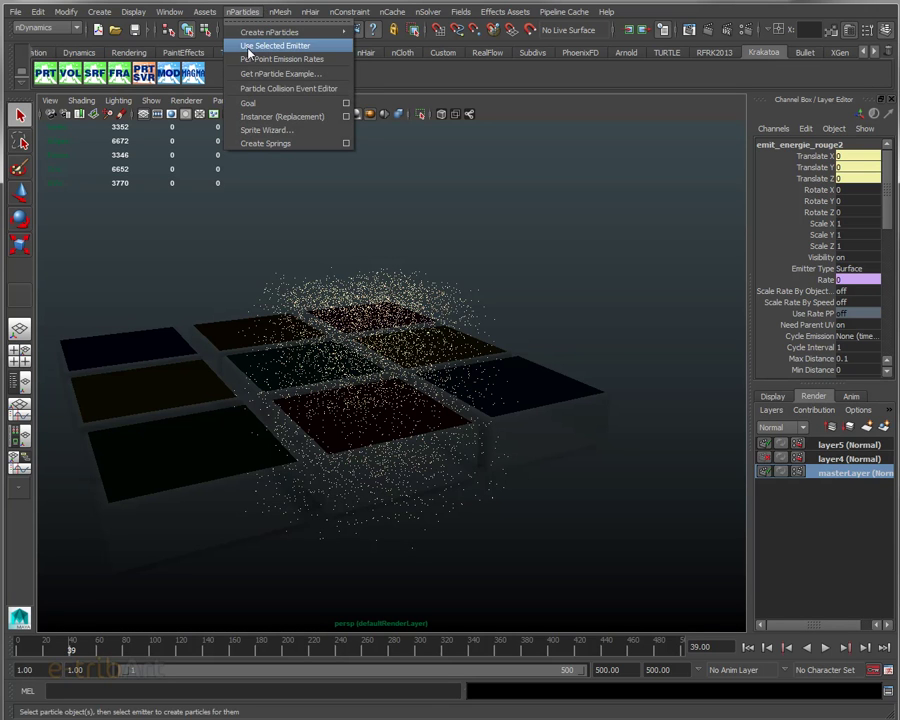
left_click(313, 80)
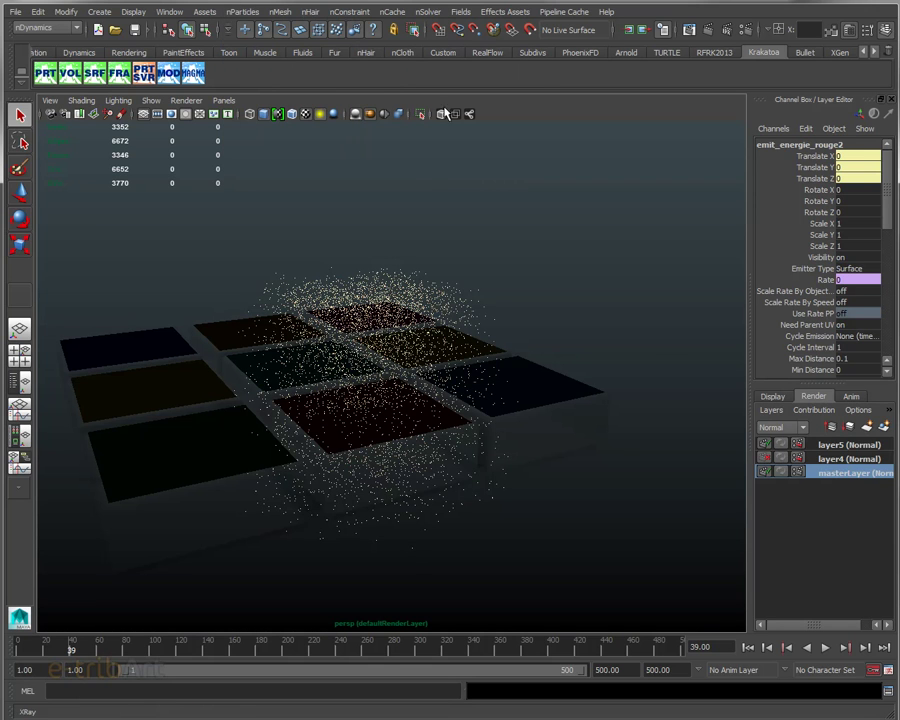
key("ctrl+a")
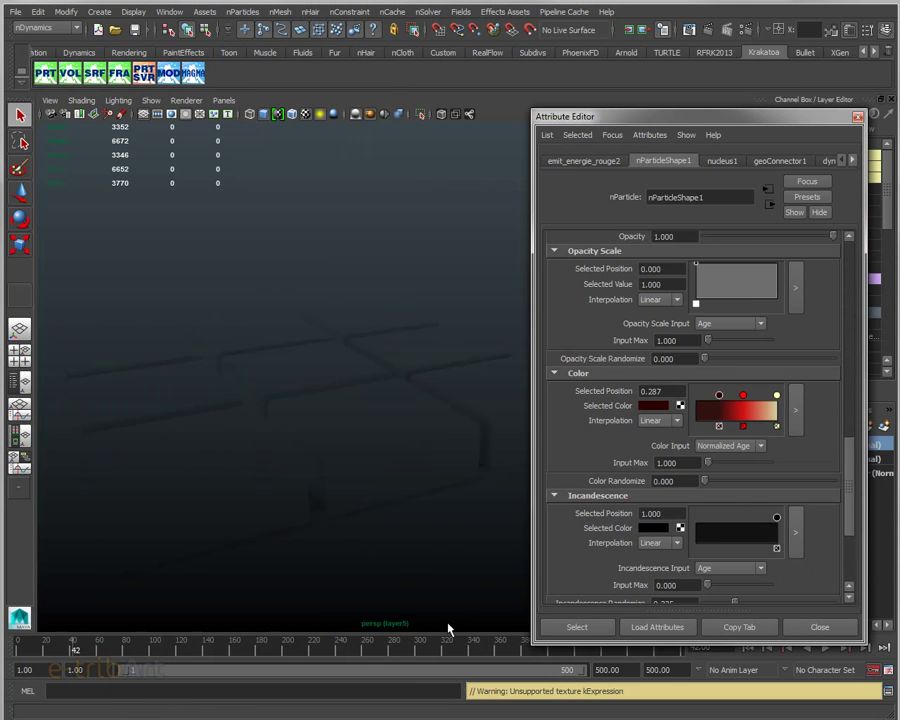
Select the red Color ramp marker, replay to frame 40, and show the MultiPoint Shading settings.
left_click(744, 396)
left_click_drag(765, 642, 785, 614)
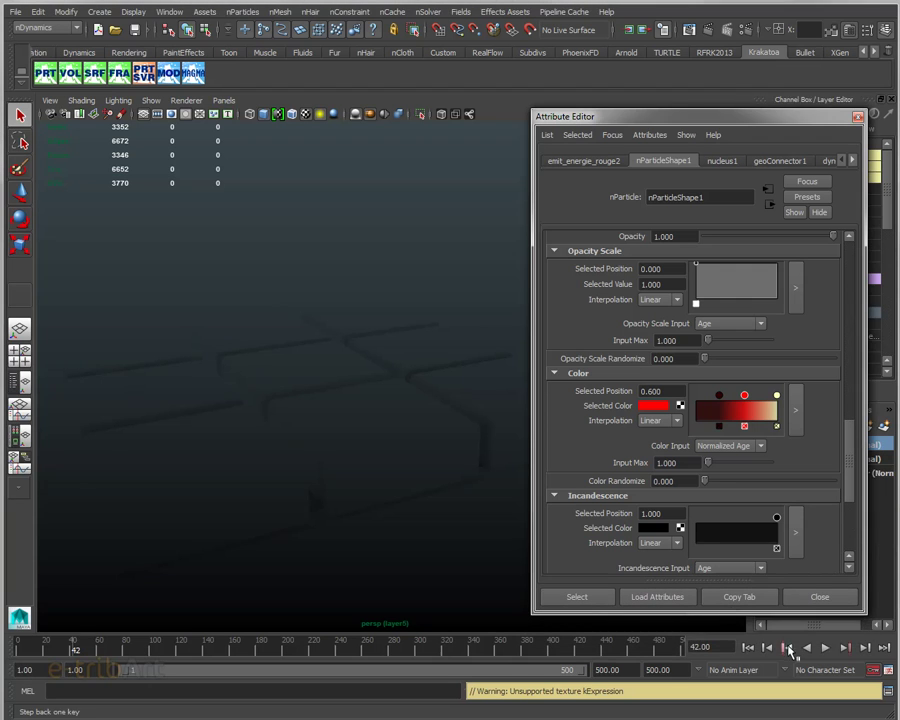
left_click(748, 648)
left_click(826, 648)
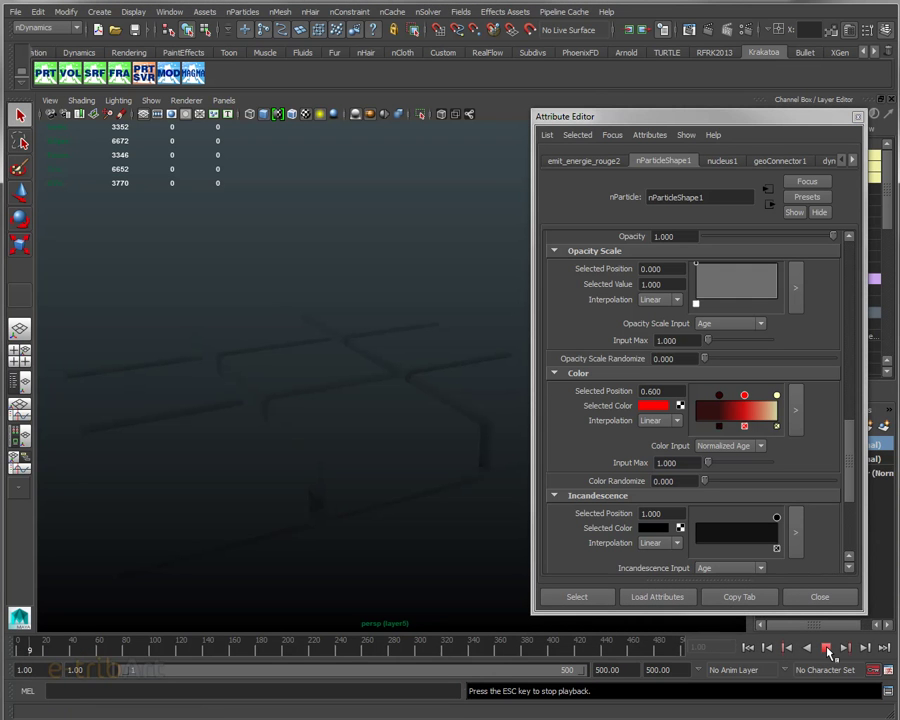
left_click(826, 648)
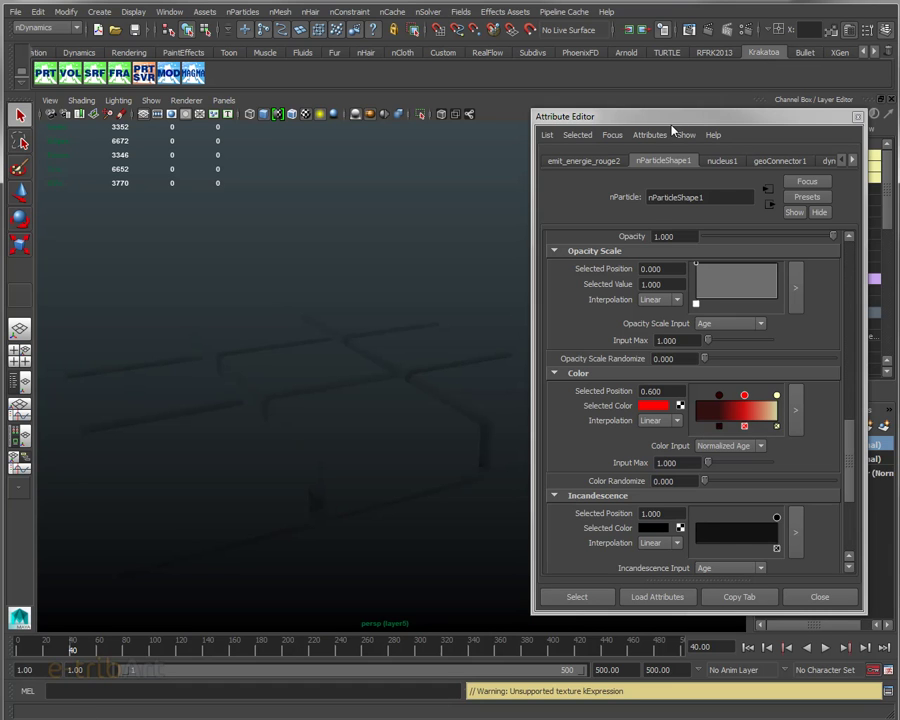
left_click_drag(673, 122, 683, 105)
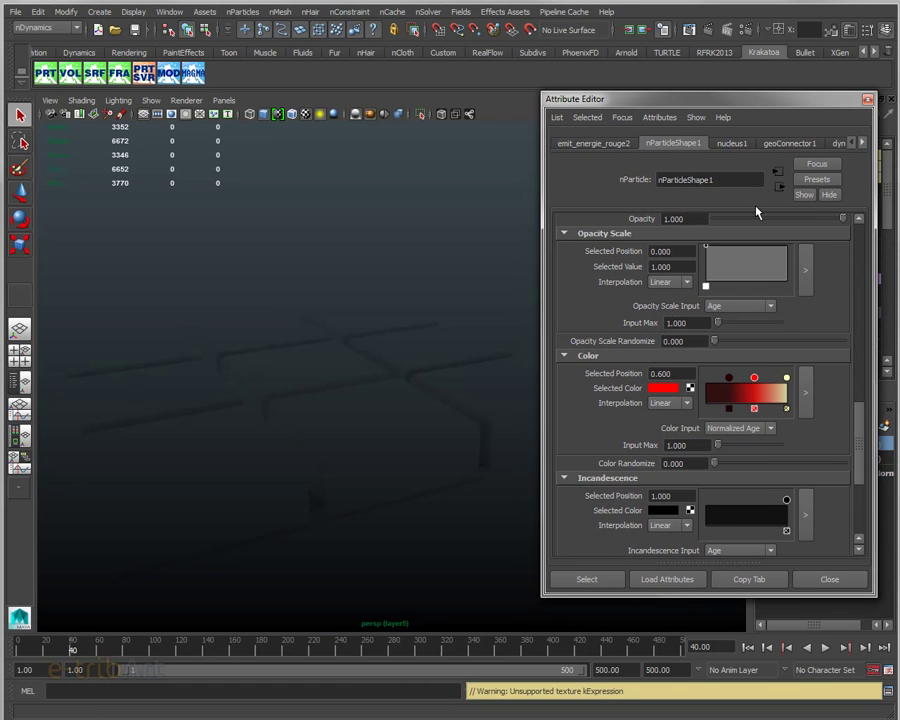
left_click_drag(862, 412, 858, 382)
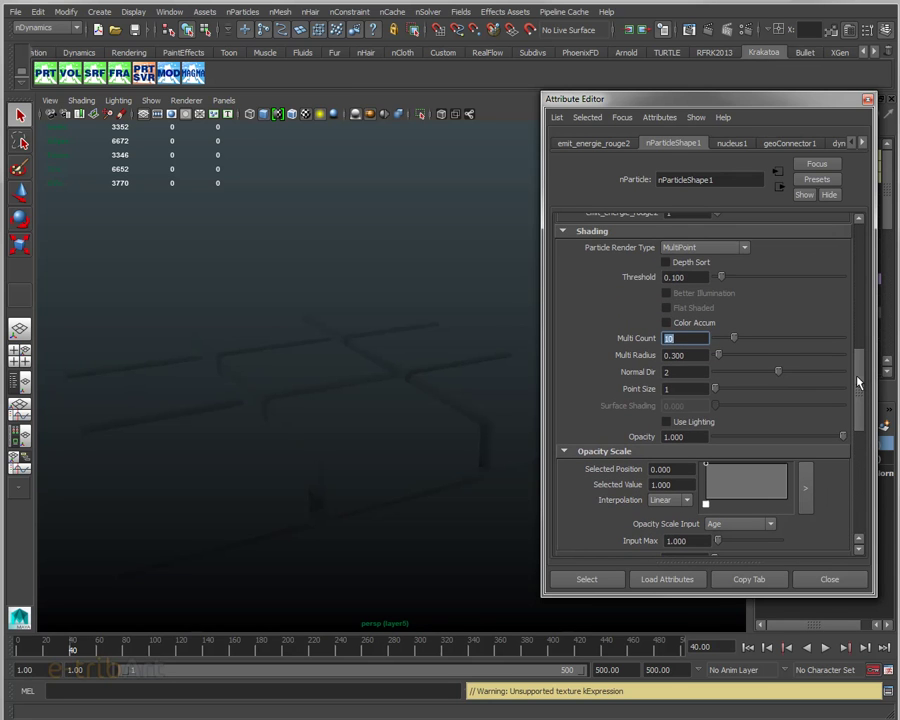
Change the particle render type from MultiPoint to Points and replay from frame 1.
left_click(690, 247)
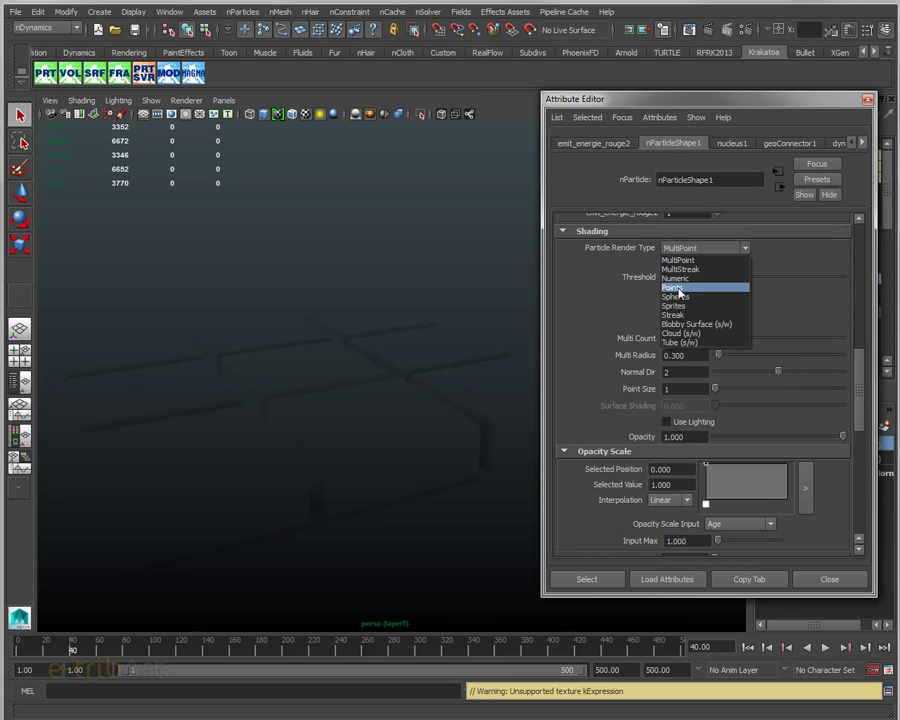
left_click(700, 283)
left_click(747, 647)
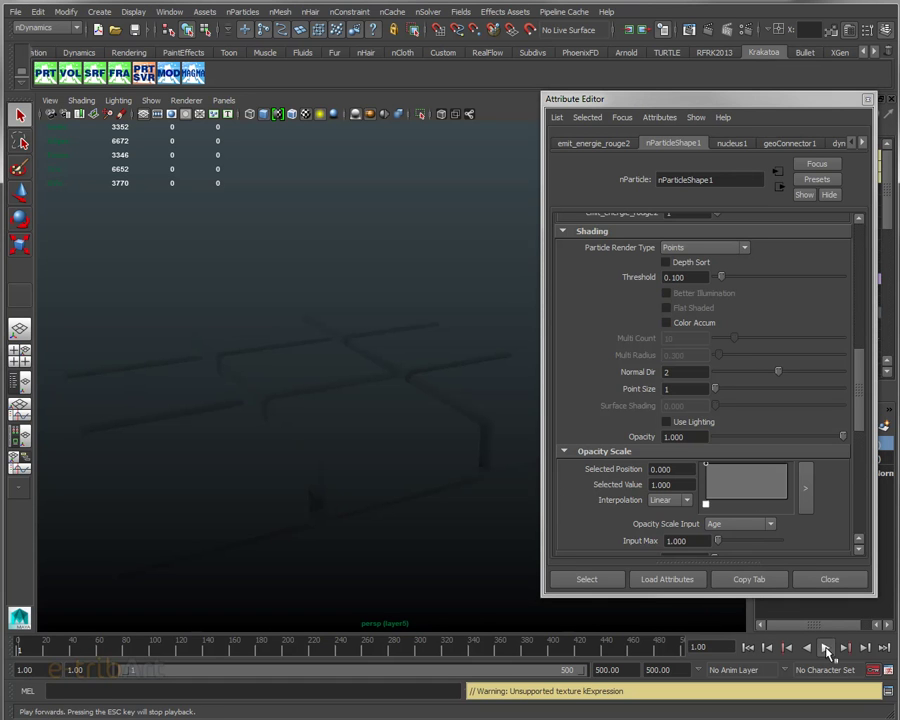
left_click(828, 650)
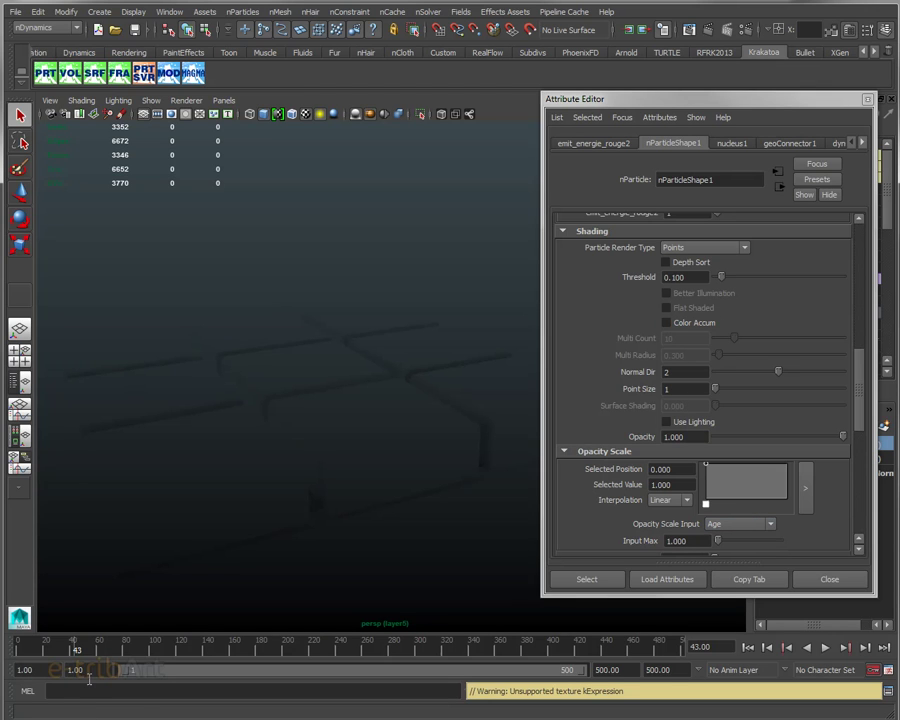
left_click(748, 647)
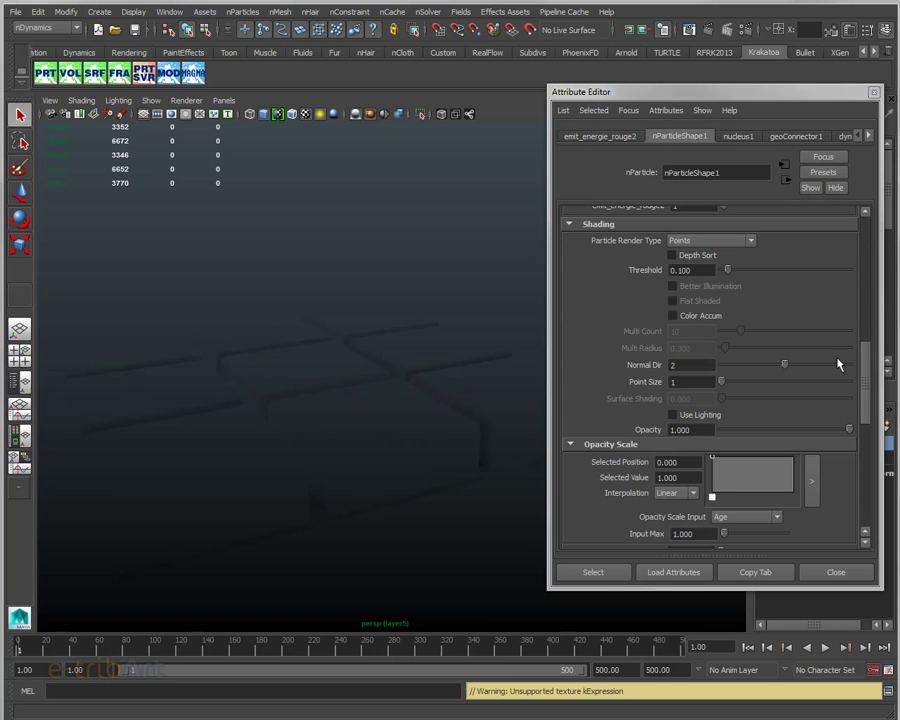
Show emit_energie_rouge2's attributes and set its emission Speed to 7.
scroll(866, 370, "up", 3)
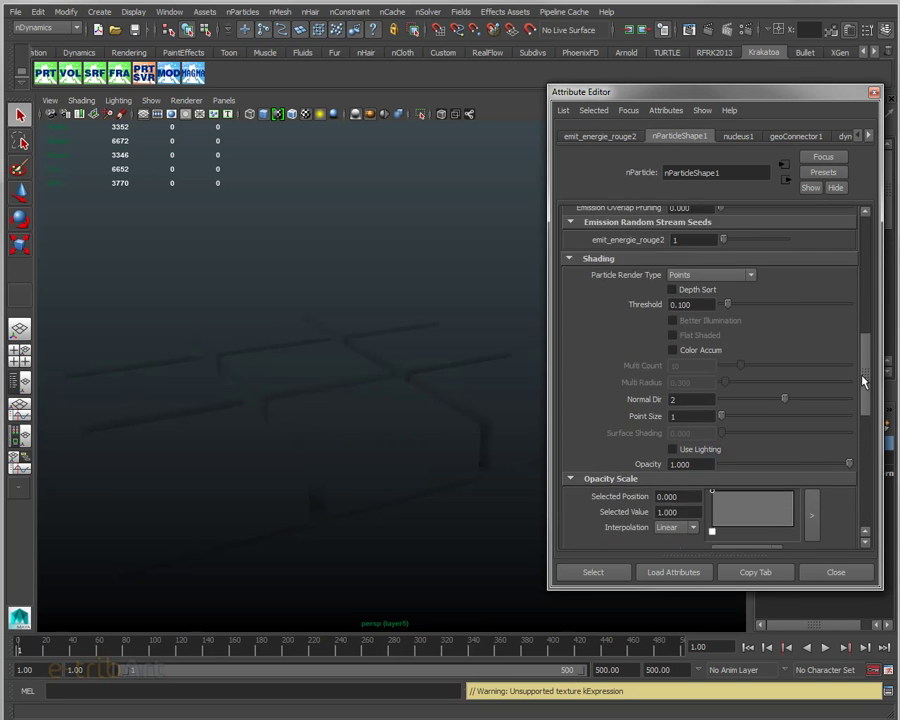
scroll(866, 380, "up", 8)
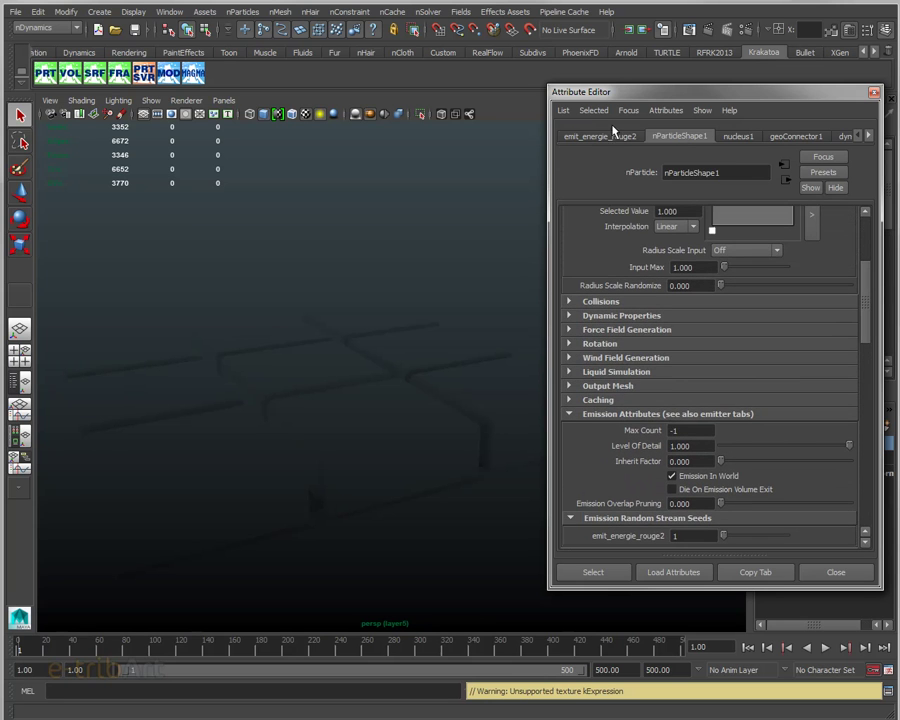
left_click(605, 140)
scroll(698, 360, "down", 3)
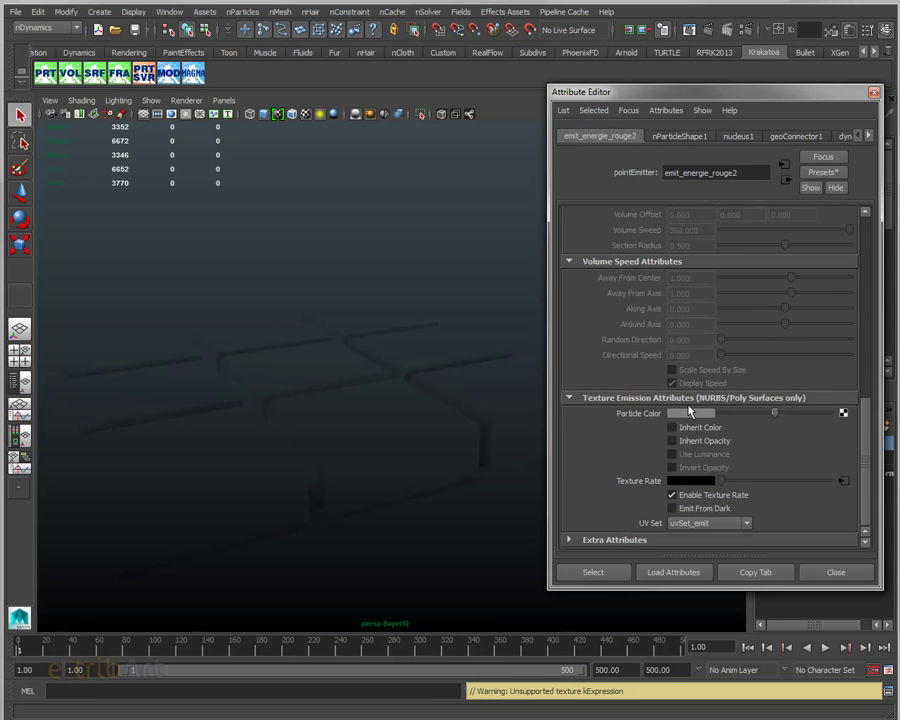
scroll(710, 437, "up", 1)
scroll(710, 435, "up", 4)
left_click(690, 289)
type("5")
key("Return")
type("7")
key("Return")
Replay the burst, then raise the emission Speed to 8 and replay it twice.
left_click(826, 647)
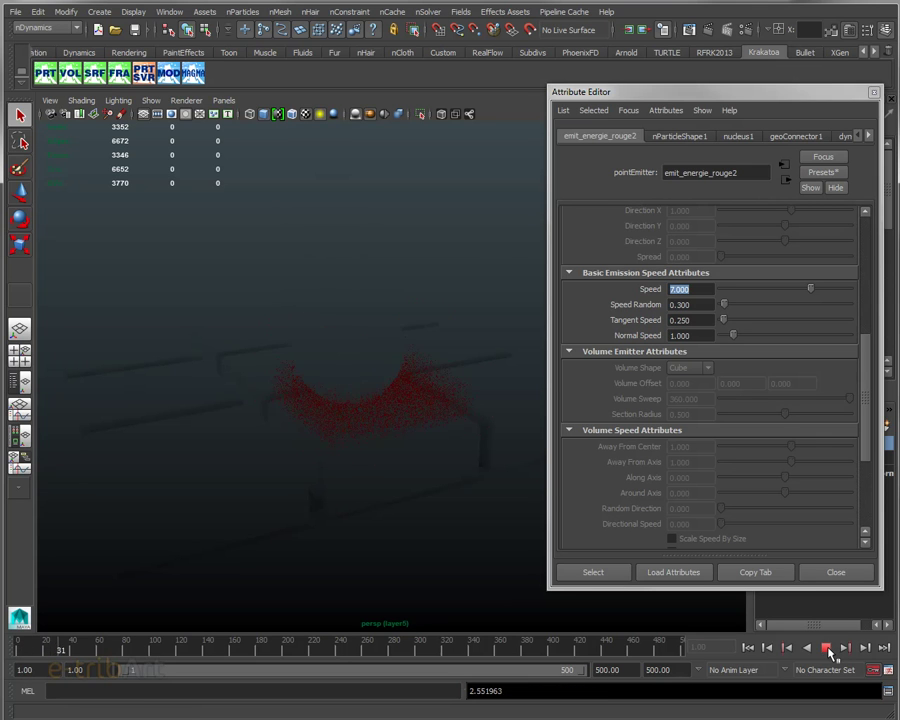
left_click(748, 647)
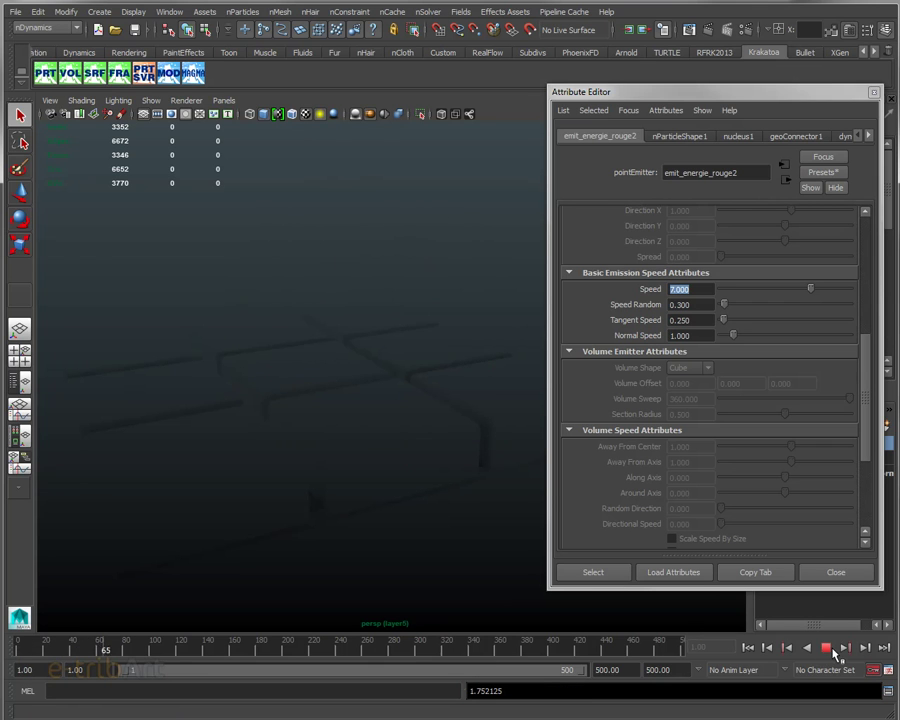
left_click(826, 647)
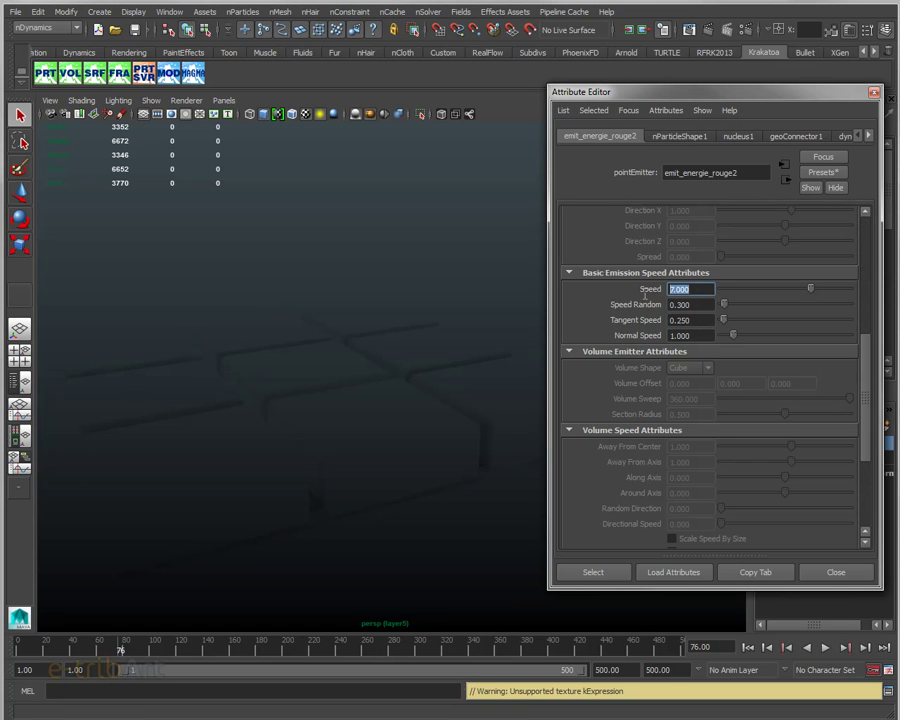
type("8")
key("Return")
left_click(748, 648)
left_click(826, 648)
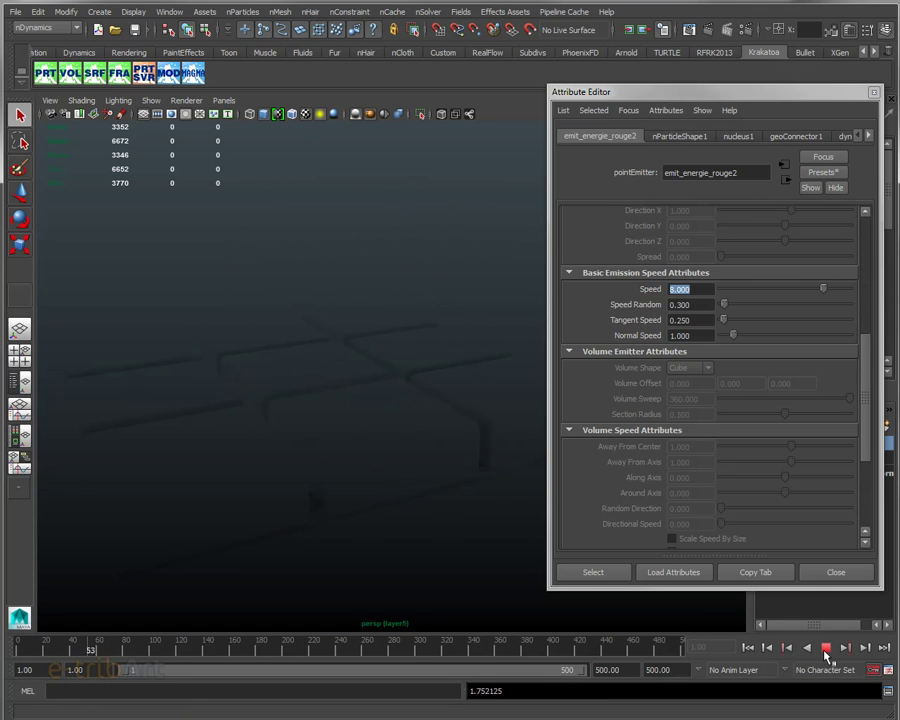
left_click(826, 648)
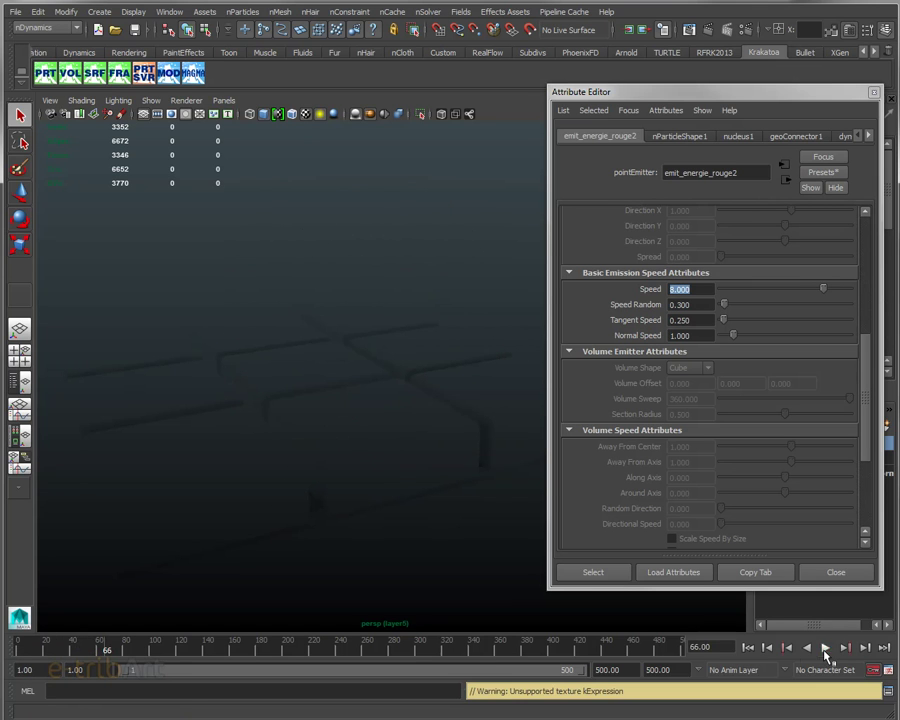
left_click(748, 648)
left_click(826, 648)
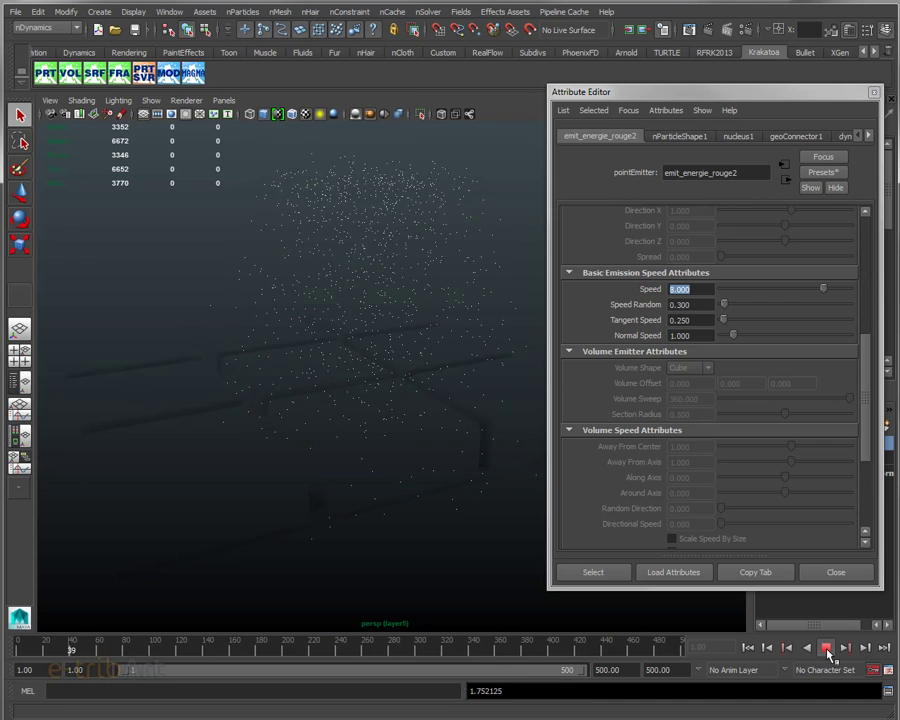
left_click(826, 648)
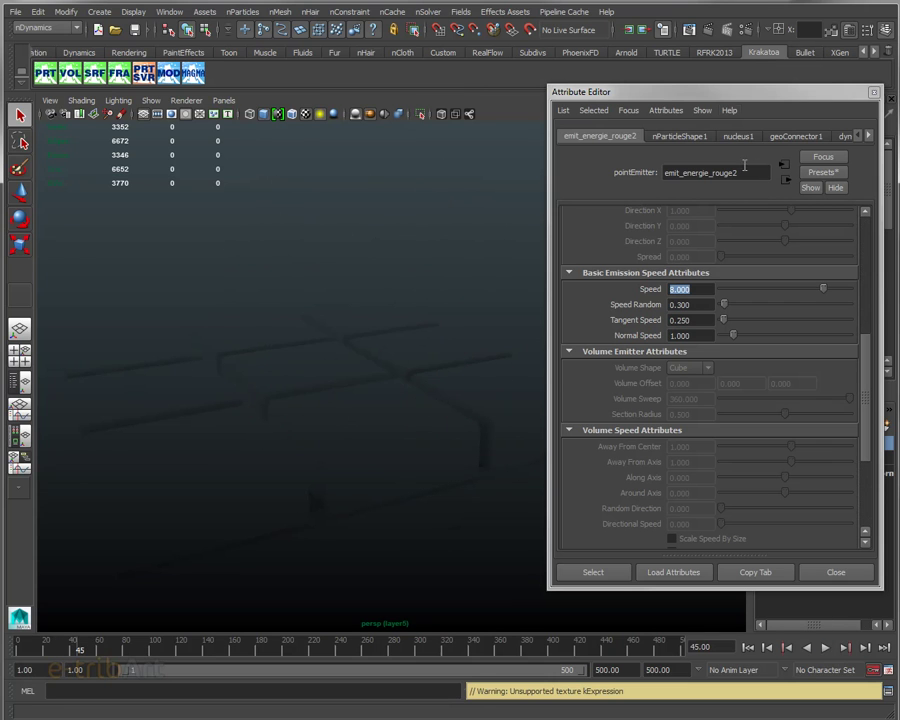
Replay the speed-8 burst to frame 35 and move the emitter attributes off screen.
left_click_drag(727, 93, 713, 111)
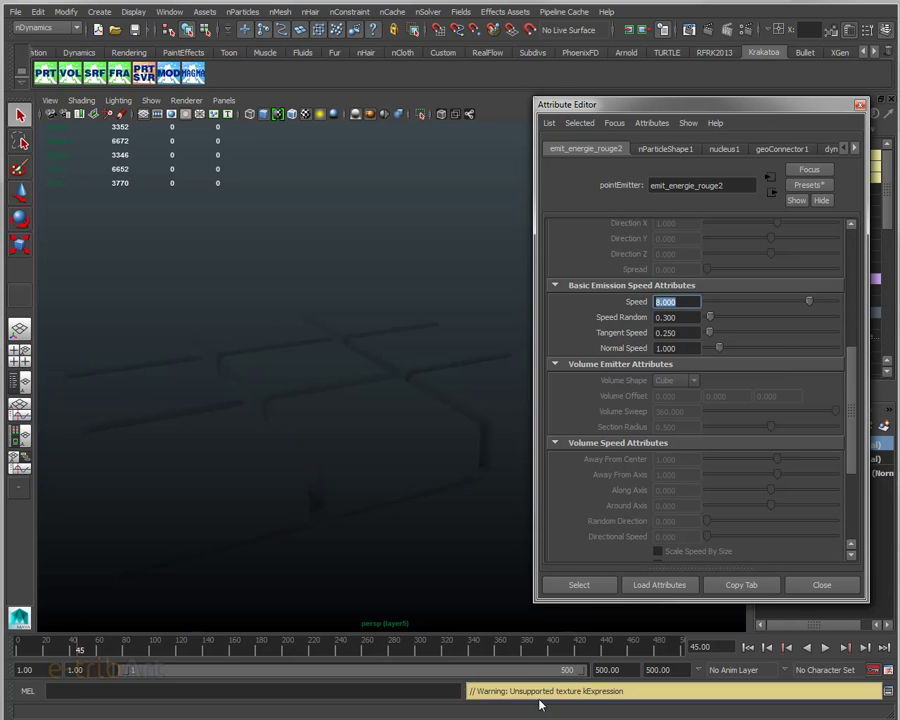
left_click(748, 648)
left_click(826, 648)
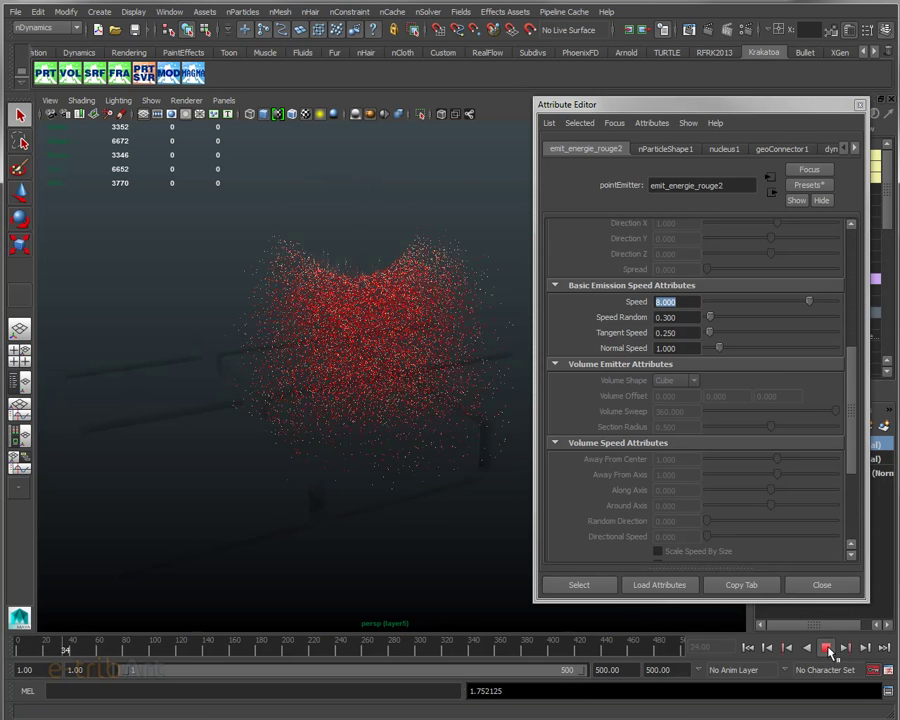
left_click(827, 648)
left_click_drag(655, 116, 899, 150)
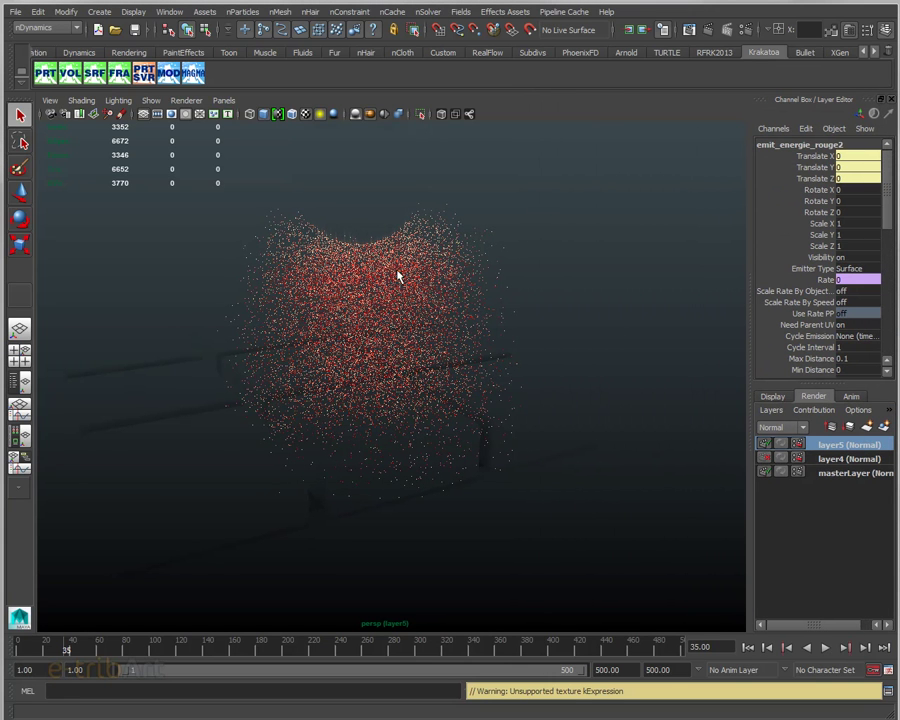
Select nParticle1 in the Outliner and add a Turbulence field (Fields > Turbulence) to it.
left_click(459, 12)
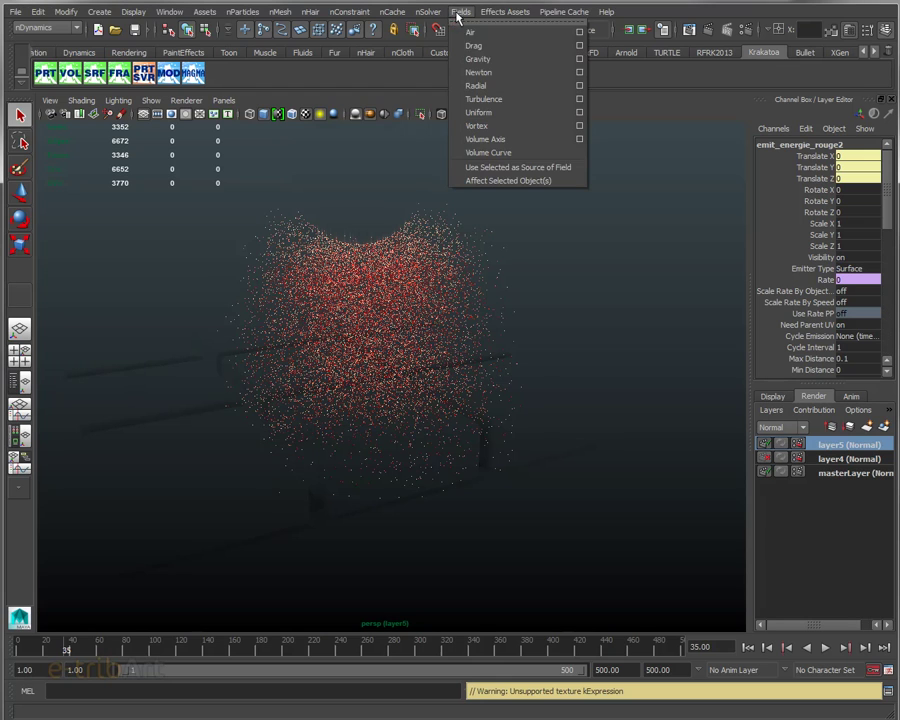
left_click(478, 100)
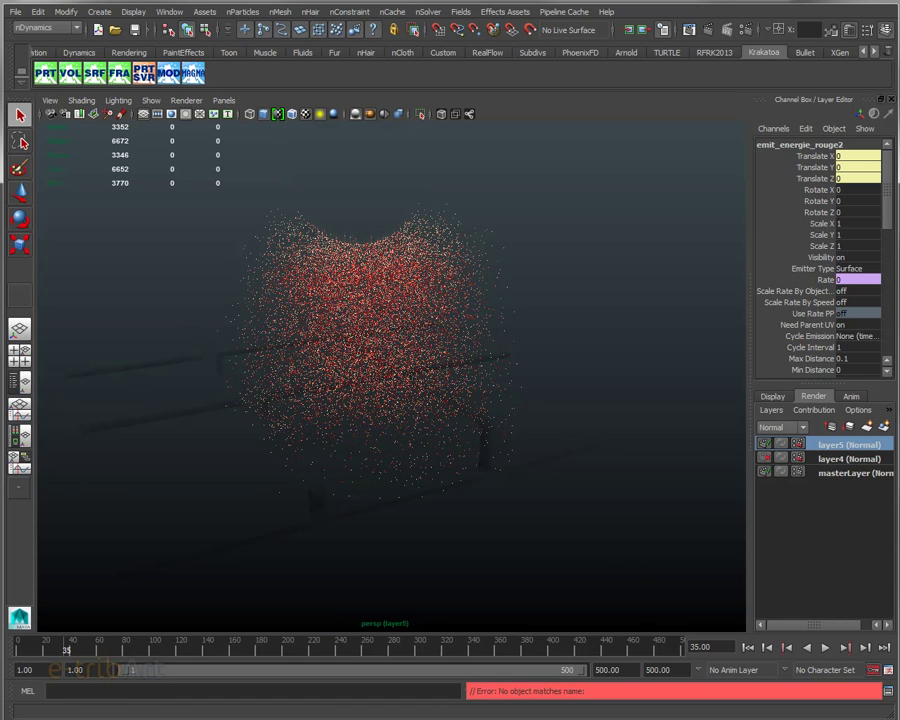
key("shift+o")
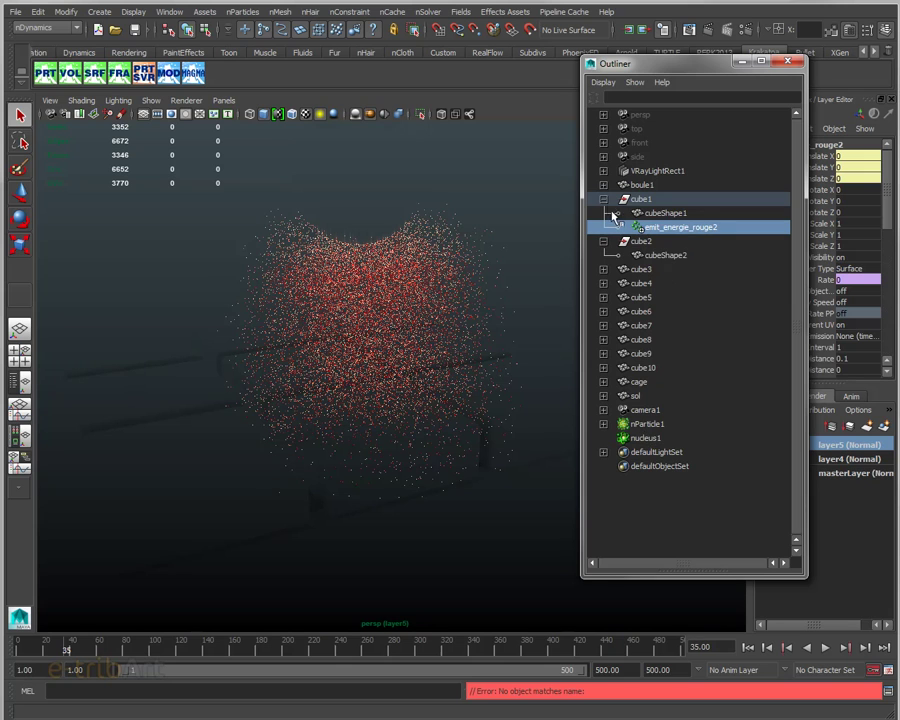
left_click(603, 199)
left_click(603, 241)
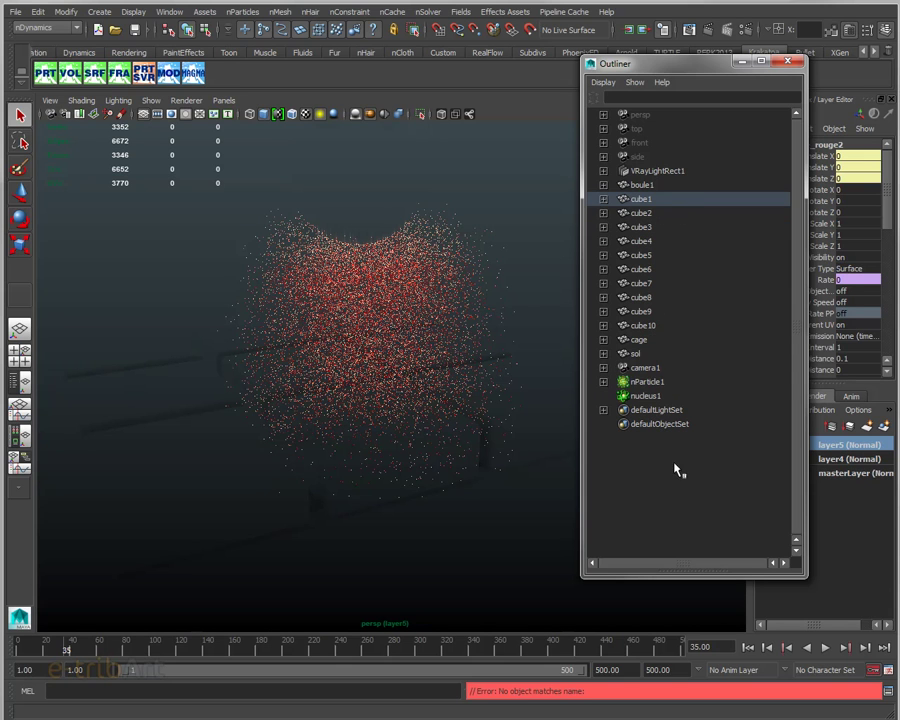
left_click(648, 382)
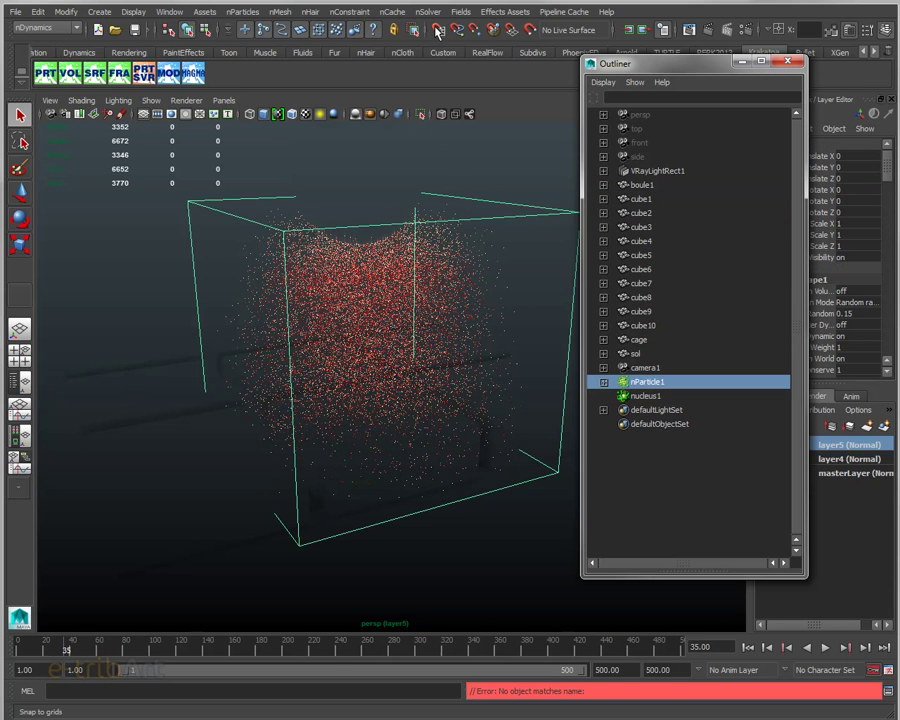
left_click(466, 13)
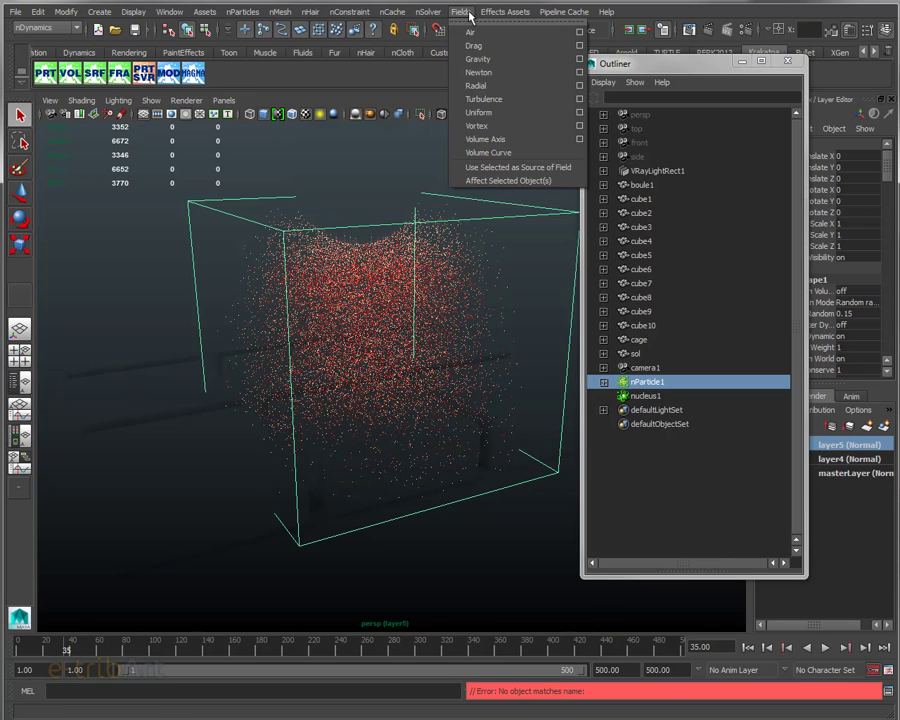
left_click(486, 100)
left_click_drag(600, 63, 899, 94)
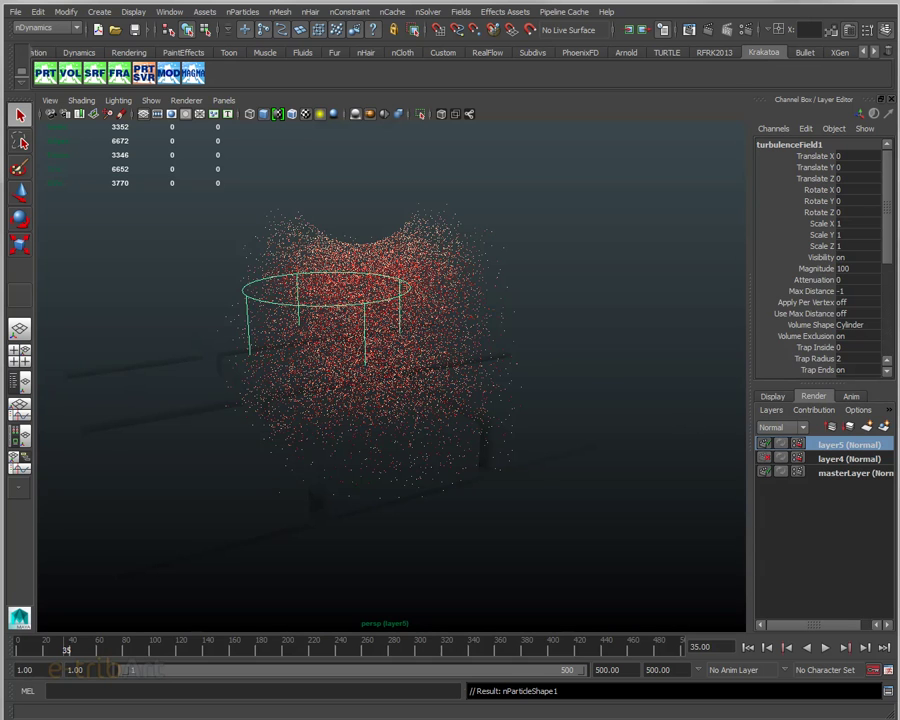
In turbulenceField1's Volume Control Attributes, change Volume Shape from Cylinder to None.
key("ctrl+a")
left_click_drag(824, 212, 476, 85)
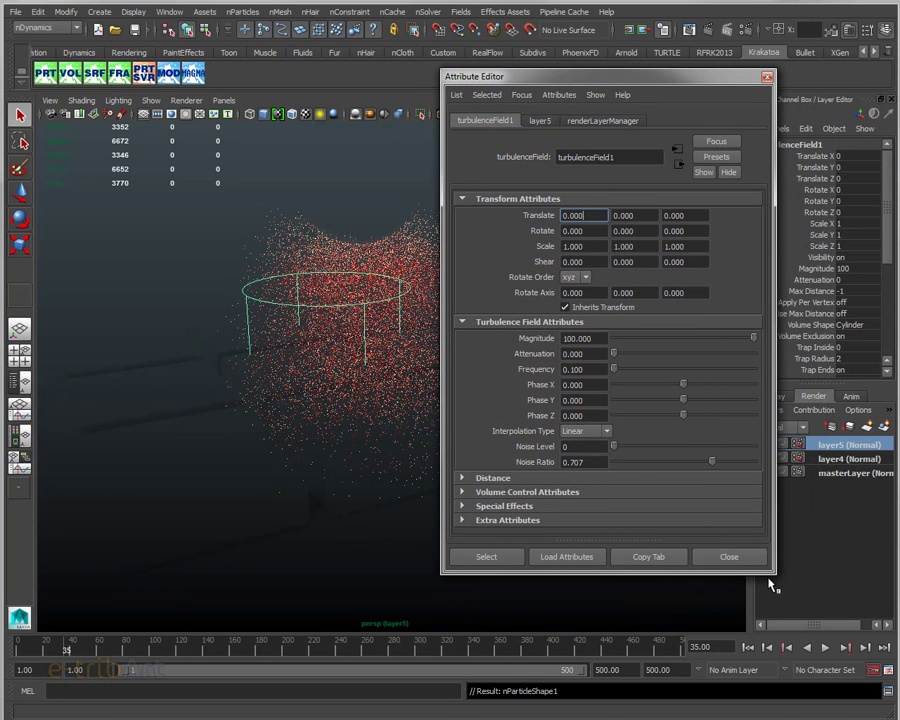
mouse_move(771, 572)
left_mouse_down()
mouse_move(742, 599)
mouse_move(755, 596)
left_mouse_up()
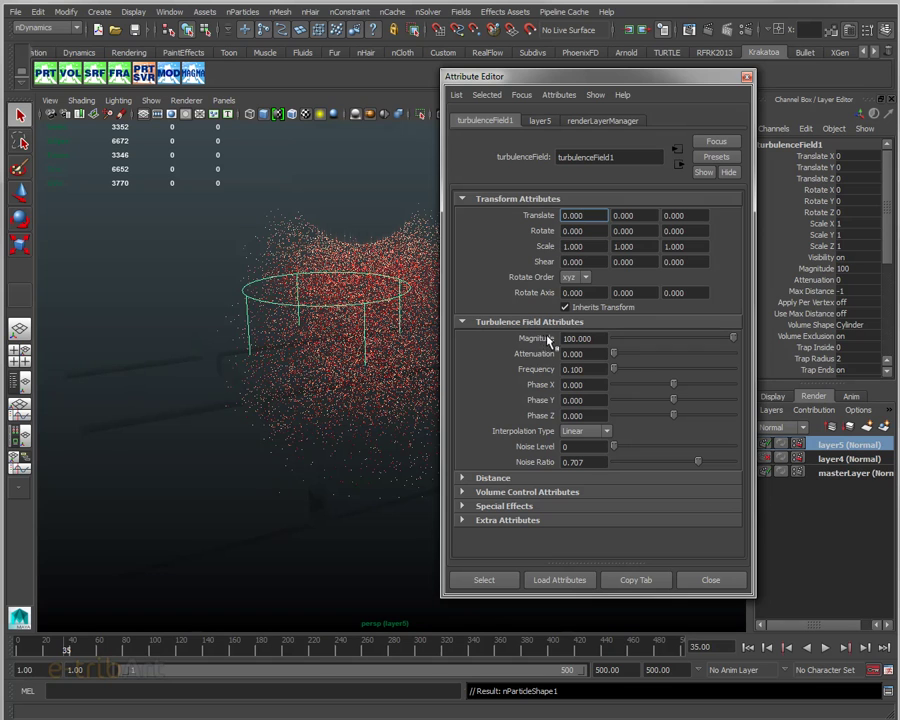
left_click(524, 493)
scroll(526, 497, "down", 3)
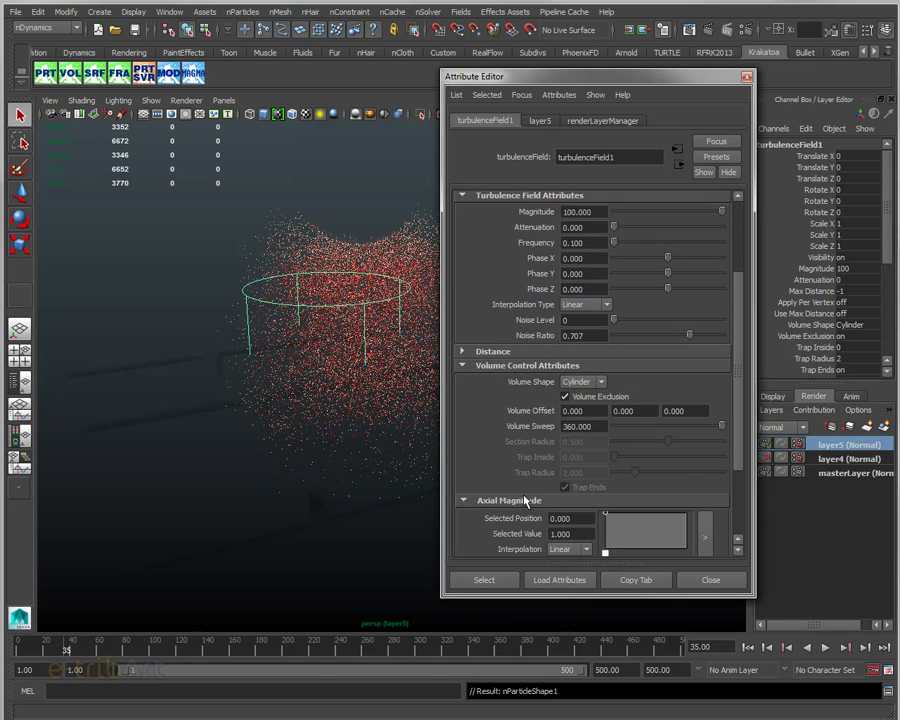
left_click(585, 382)
left_click(579, 396)
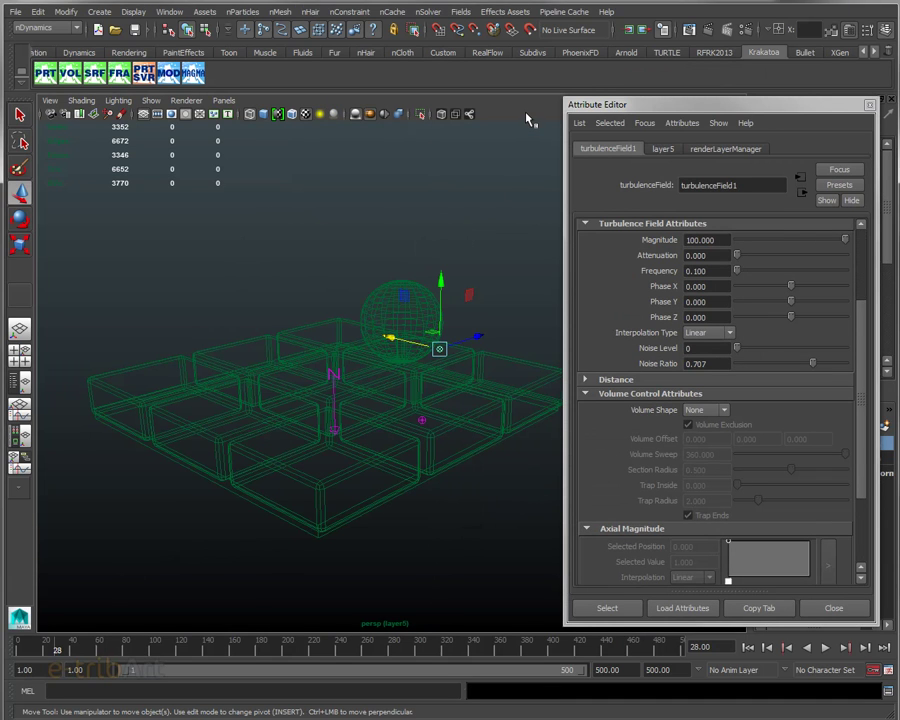
Switch the viewport to textured display and replay the simulation with the new field.
key("6")
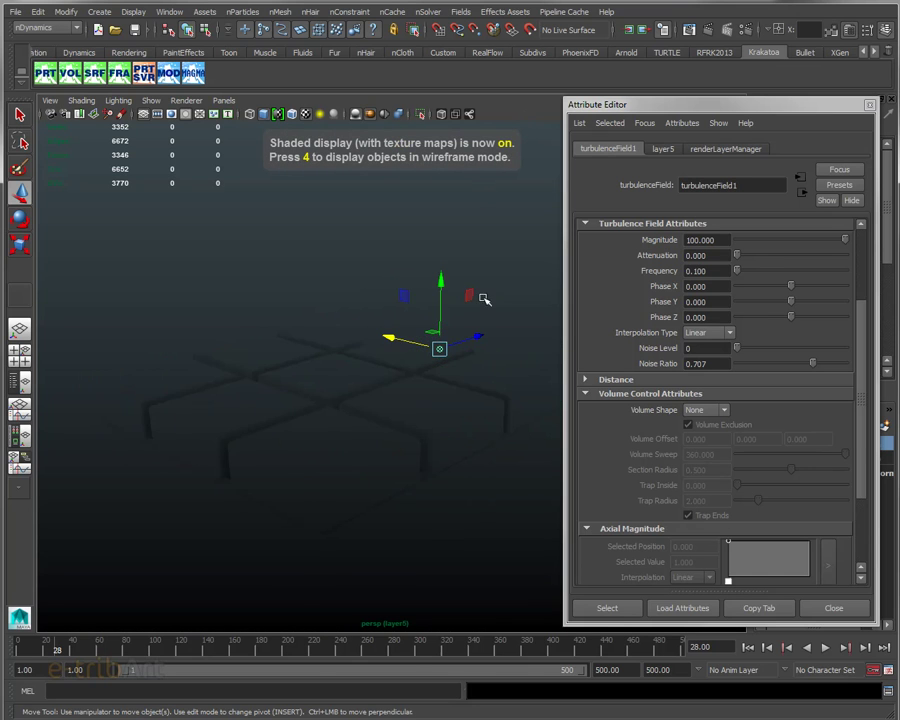
left_click_drag(483, 299, 428, 430, "alt")
left_click_drag(444, 357, 449, 345, "alt")
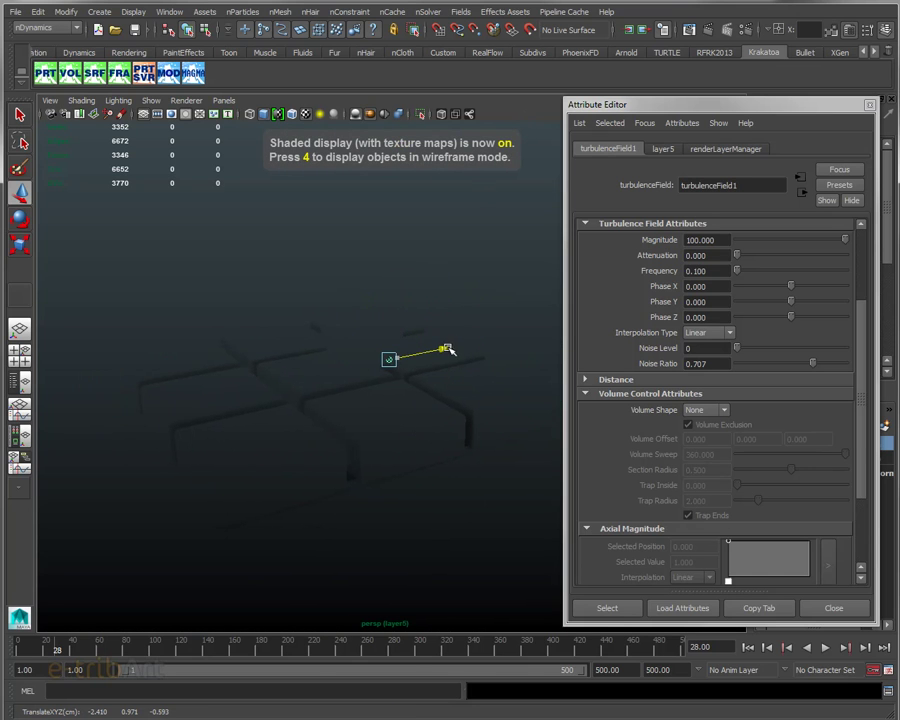
left_click_drag(411, 479, 418, 466, "alt")
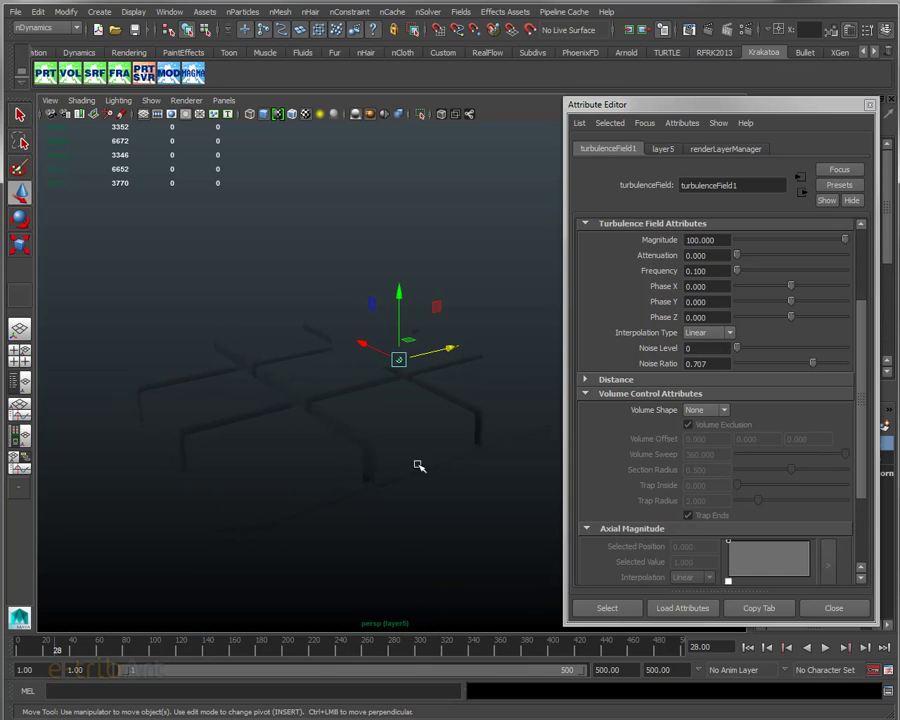
left_click_drag(408, 293, 399, 301)
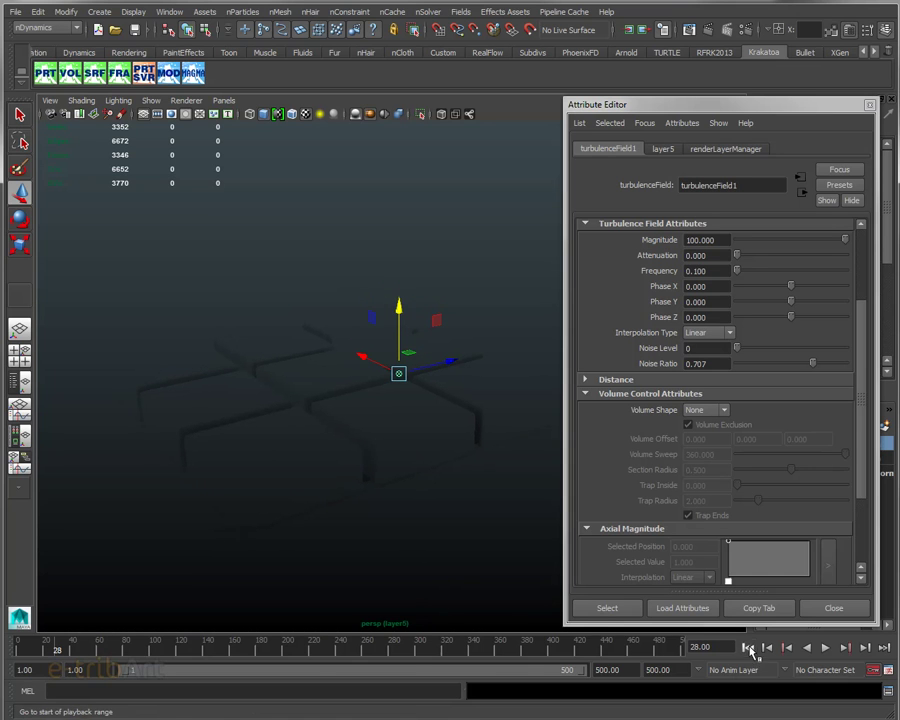
left_click(747, 647)
left_click(825, 648)
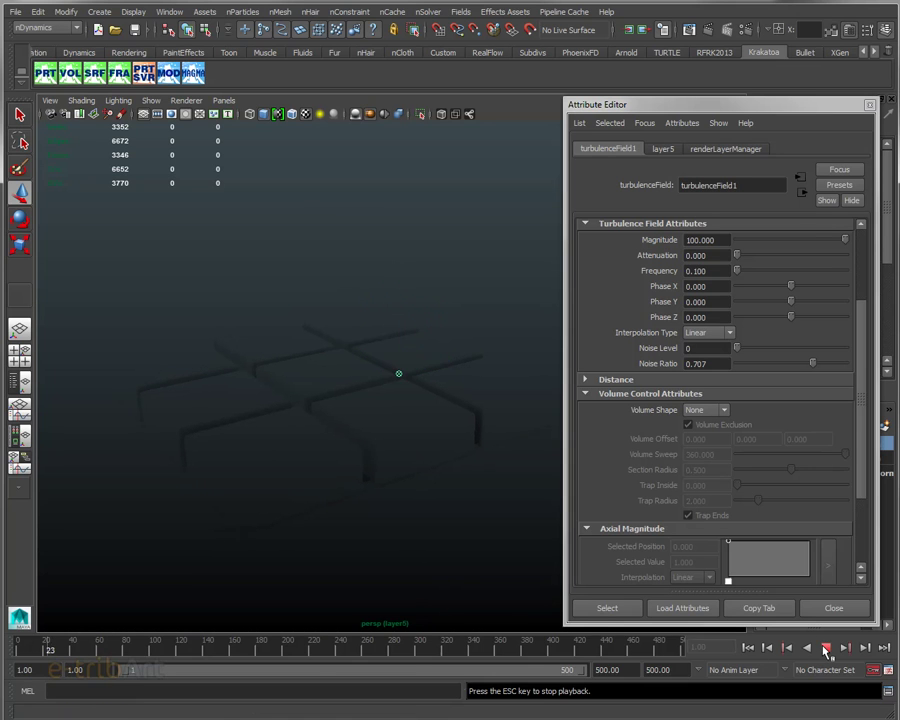
left_click(825, 648)
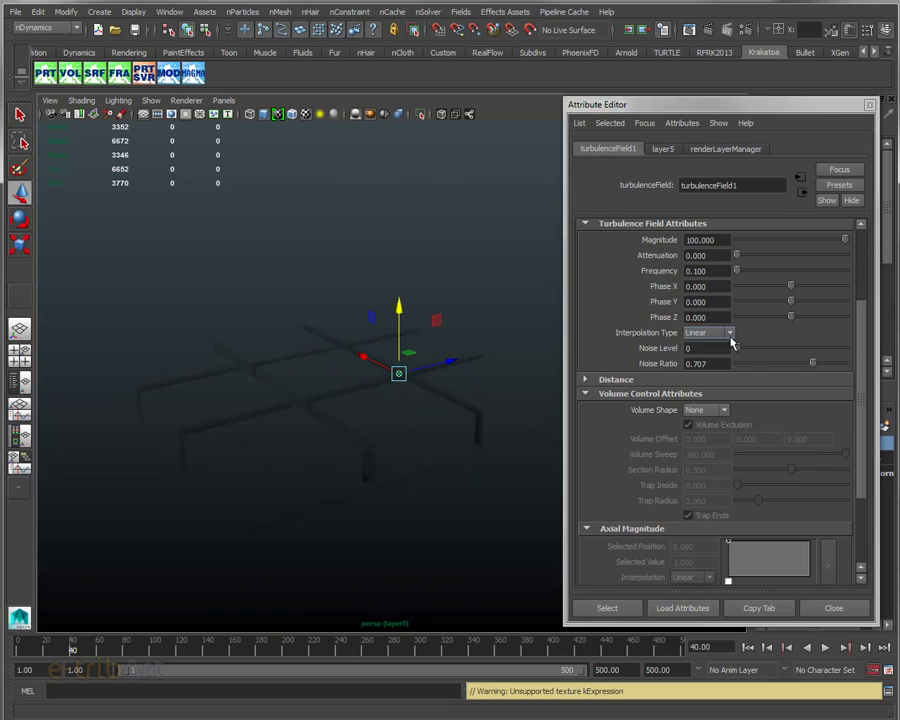
Lower the turbulence Magnitude from 100 to 50 and replay the simulation.
left_click(700, 240)
type("50")
key("Return")
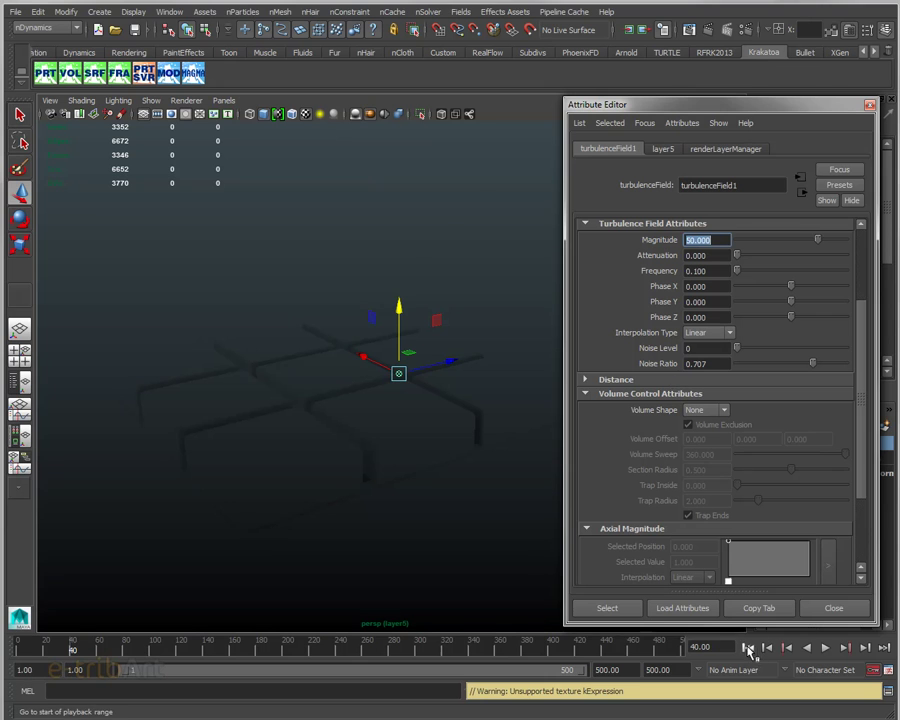
left_click(749, 648)
left_click(825, 648)
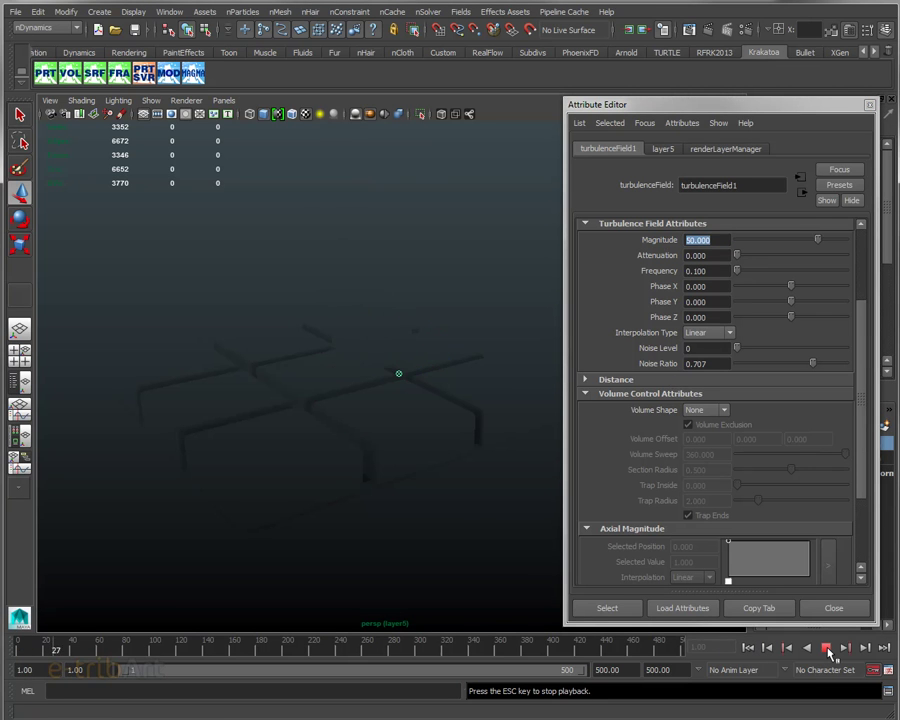
left_click(827, 648)
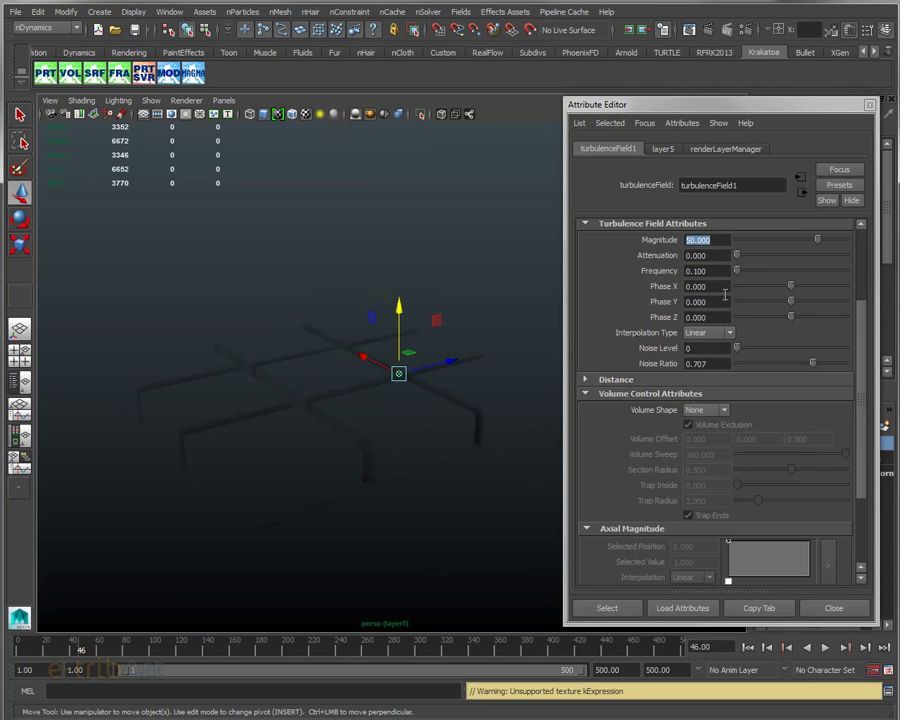
left_click(717, 271)
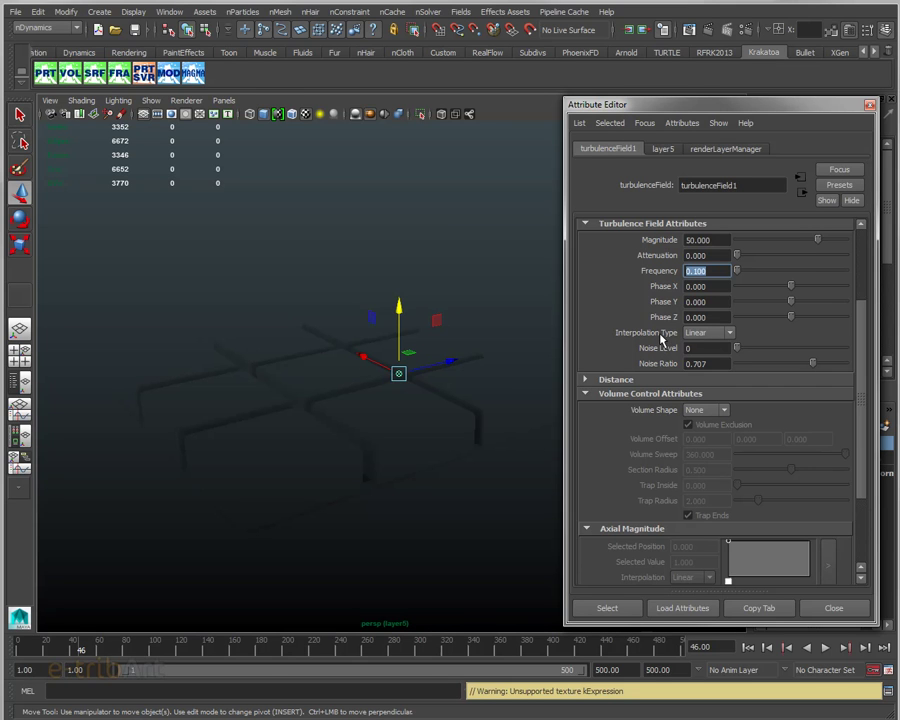
type("1")
Apply the turbulence Frequency of 1 and replay the simulation.
key("Return")
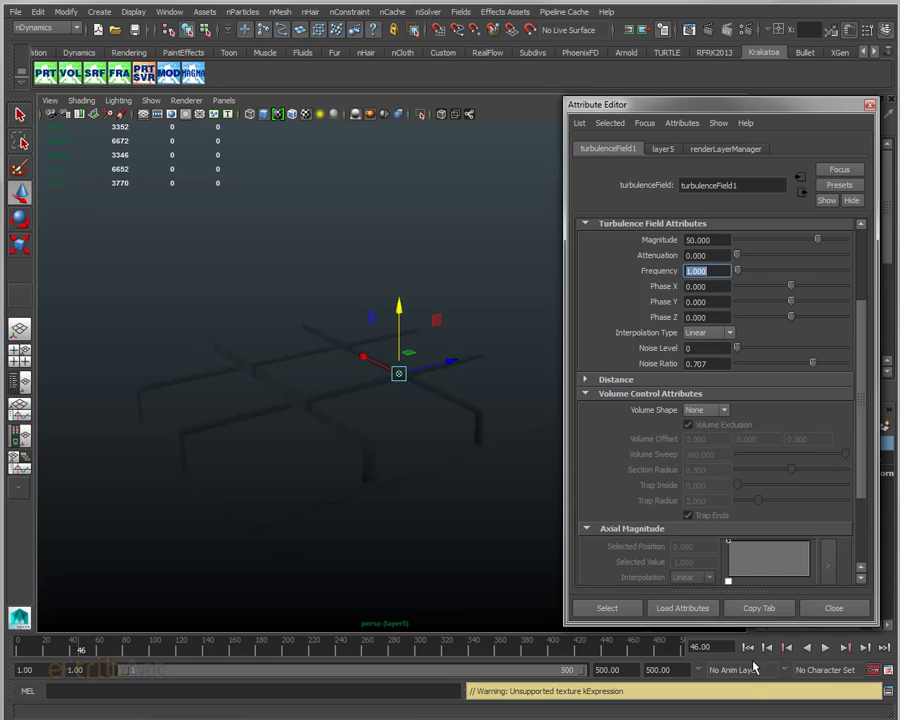
left_click(827, 649)
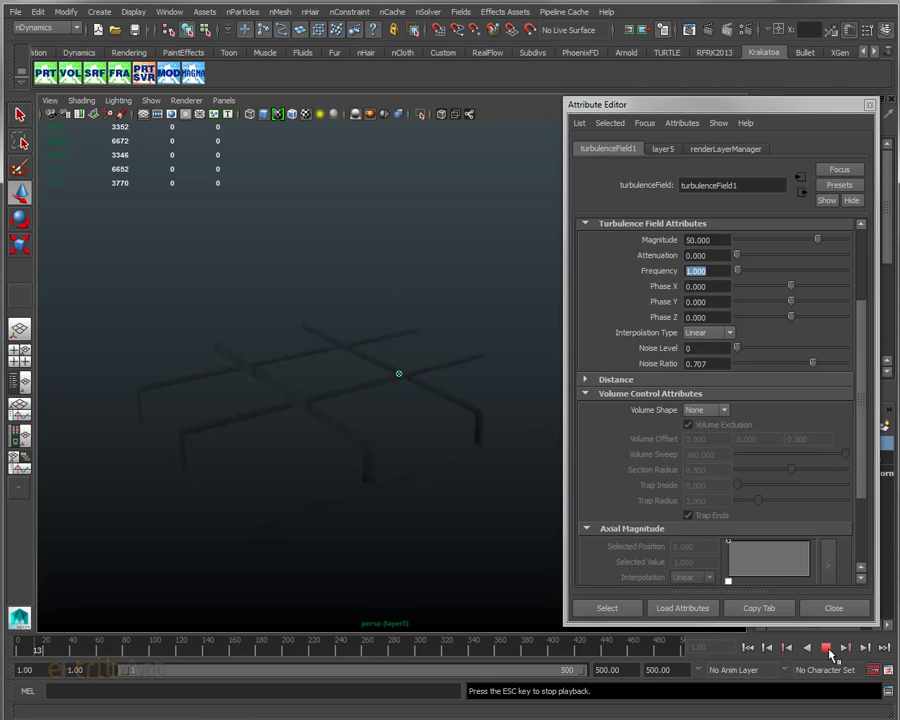
left_click(828, 650)
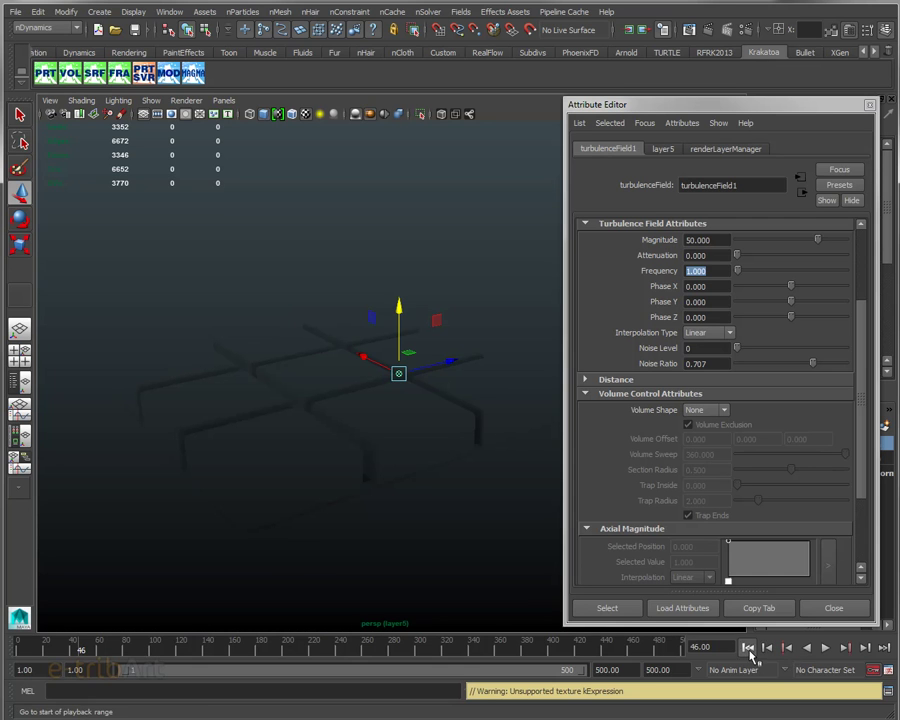
left_click(748, 648)
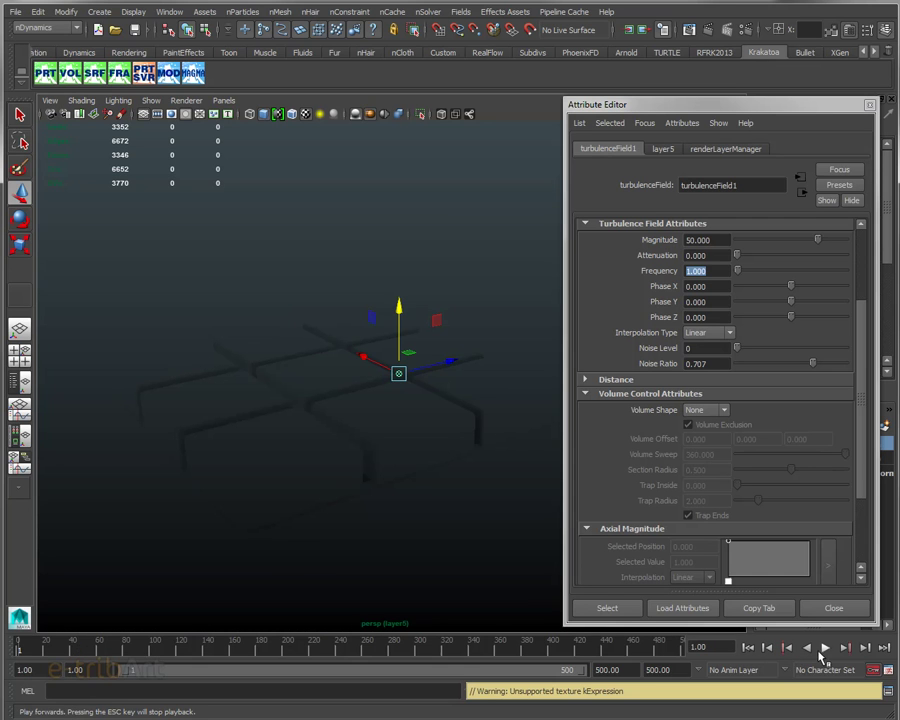
left_click(825, 649)
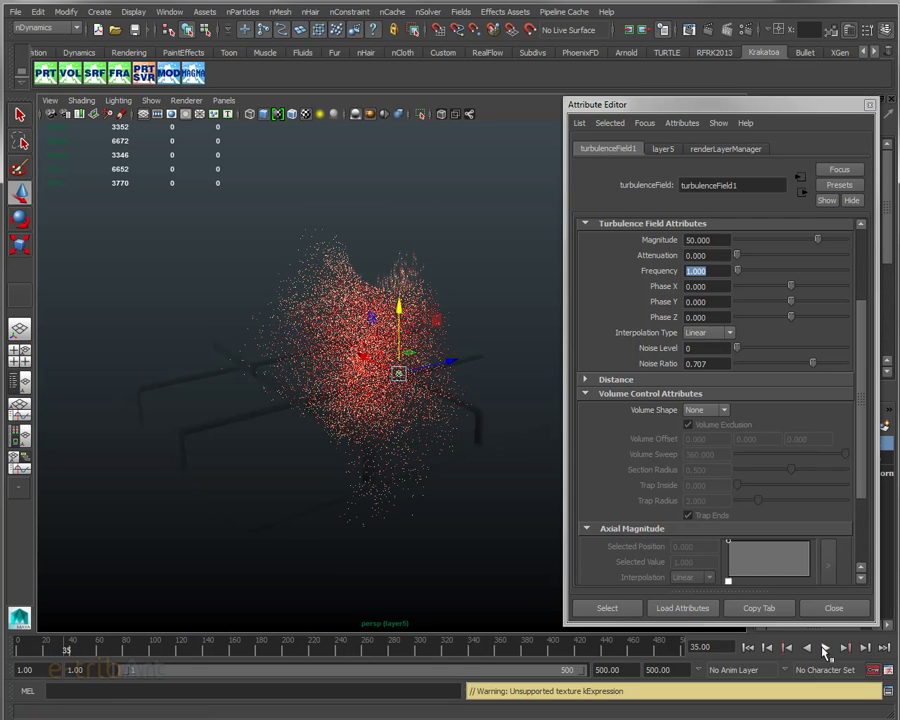
Set the turbulence Frequency to 2.000 and replay the particles.
left_click(684, 271)
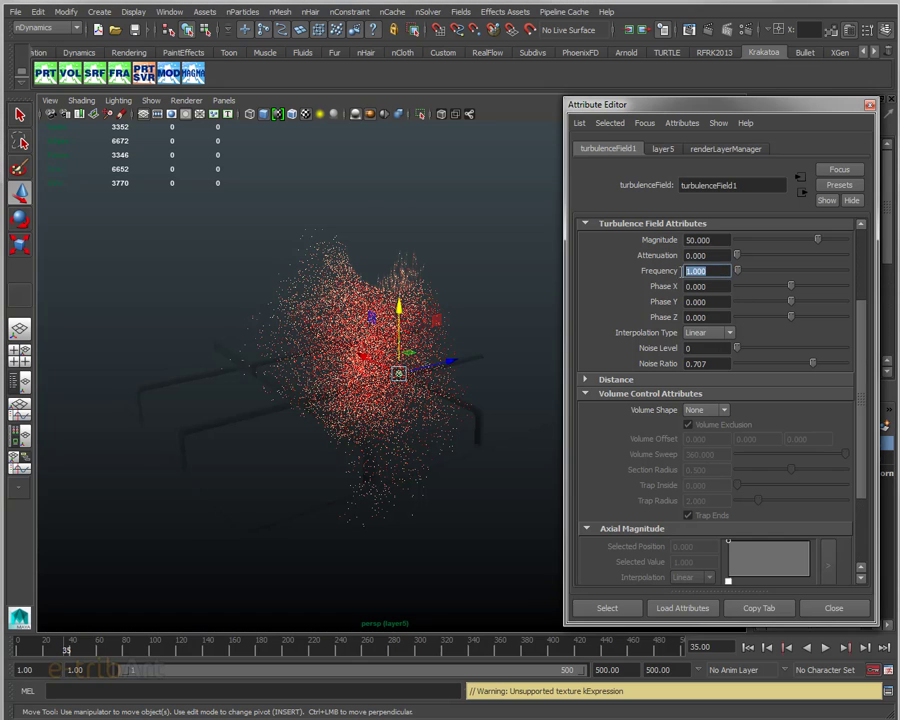
type("2")
key("Return")
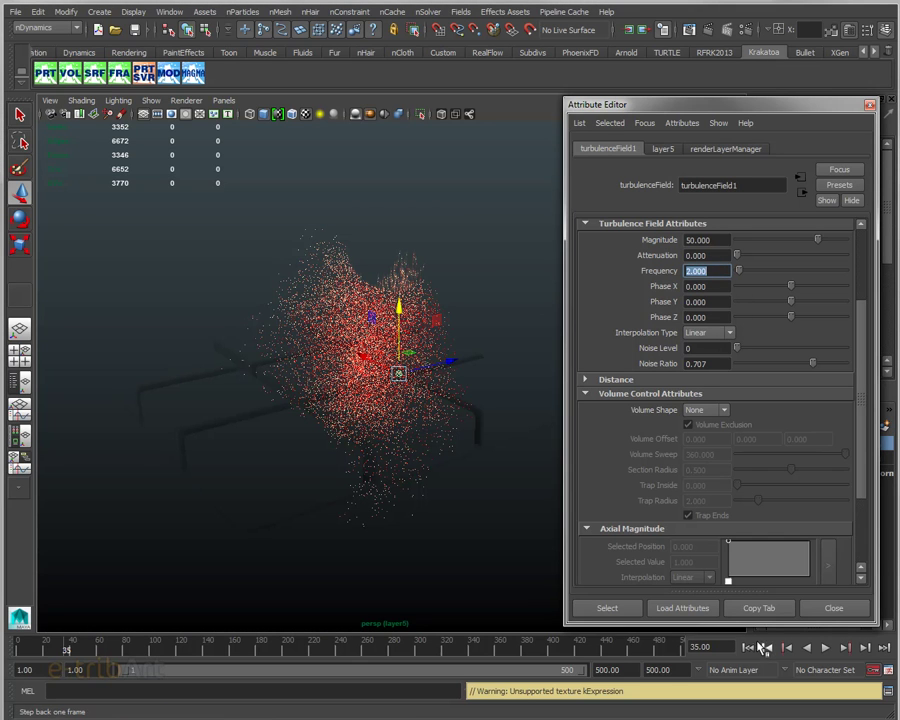
left_click(748, 648)
left_click(823, 650)
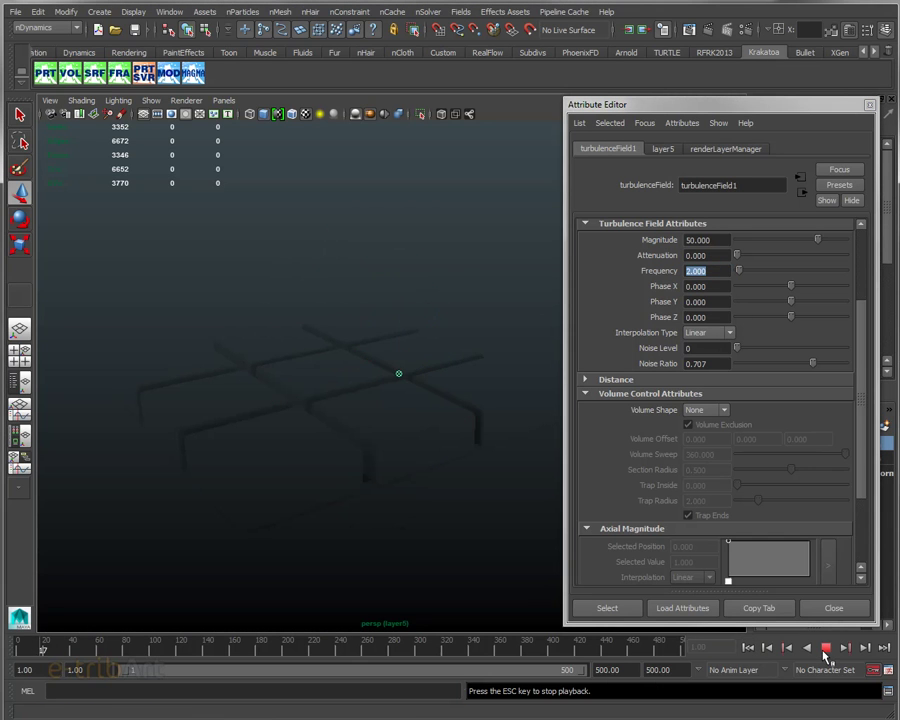
left_click(823, 650)
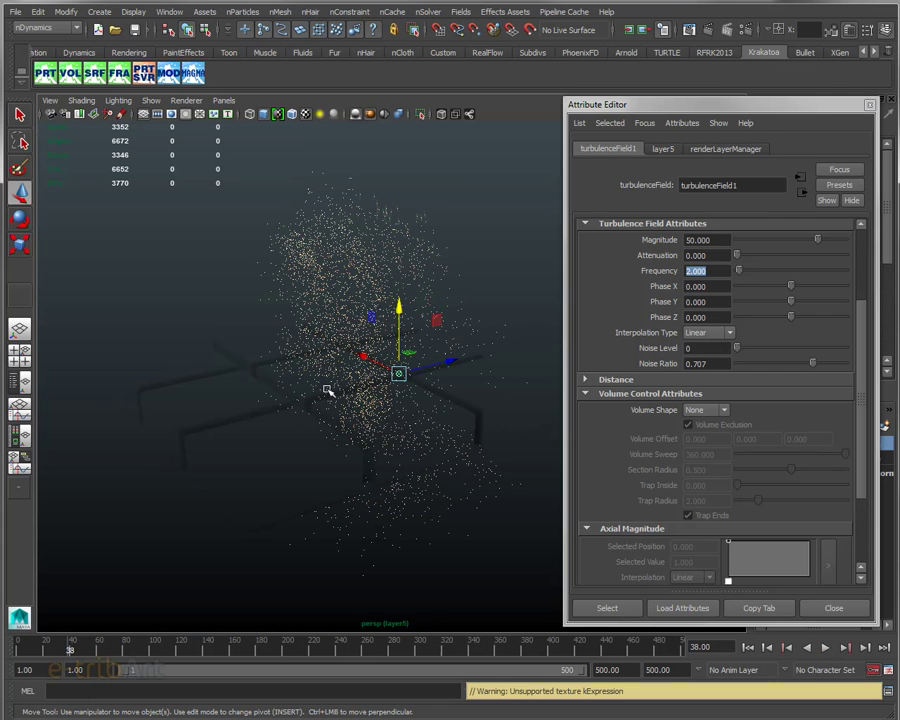
Replay the burst to frame 37 and shift the Attribute Editor to reveal the Channel Box.
mouse_move(416, 499)
left_mouse_down("alt")
mouse_move(364, 490)
mouse_move(396, 526)
mouse_move(388, 528)
left_mouse_up("alt")
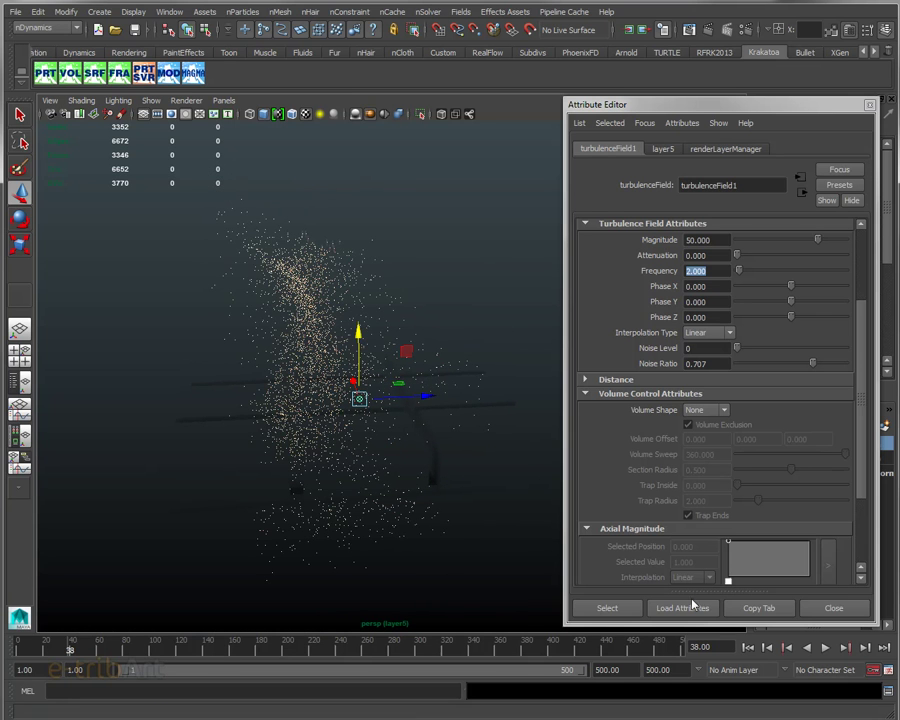
left_click(749, 649)
left_click(826, 649)
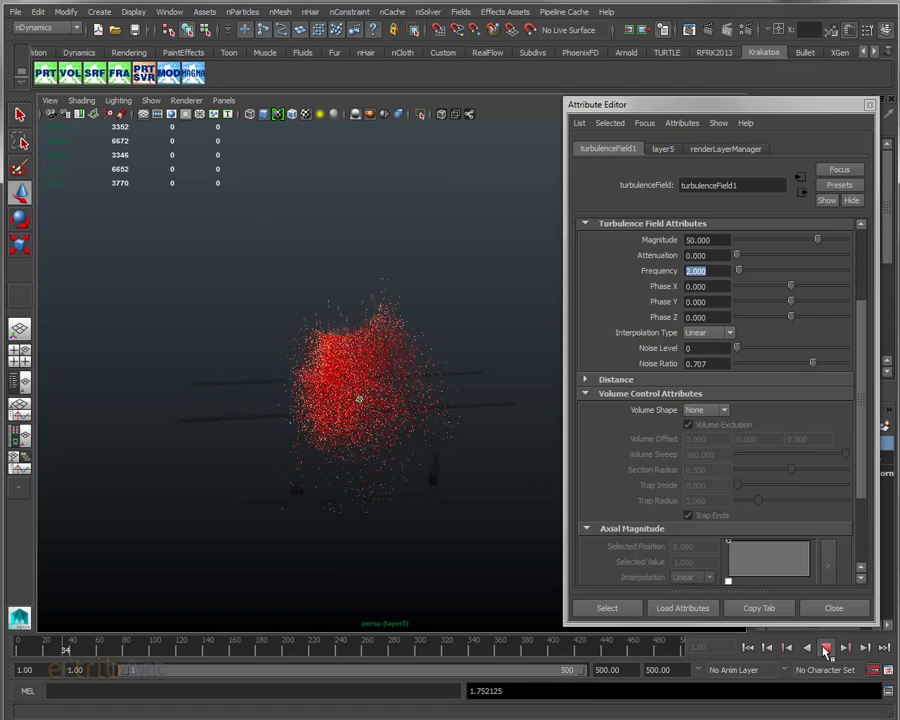
left_click(826, 649)
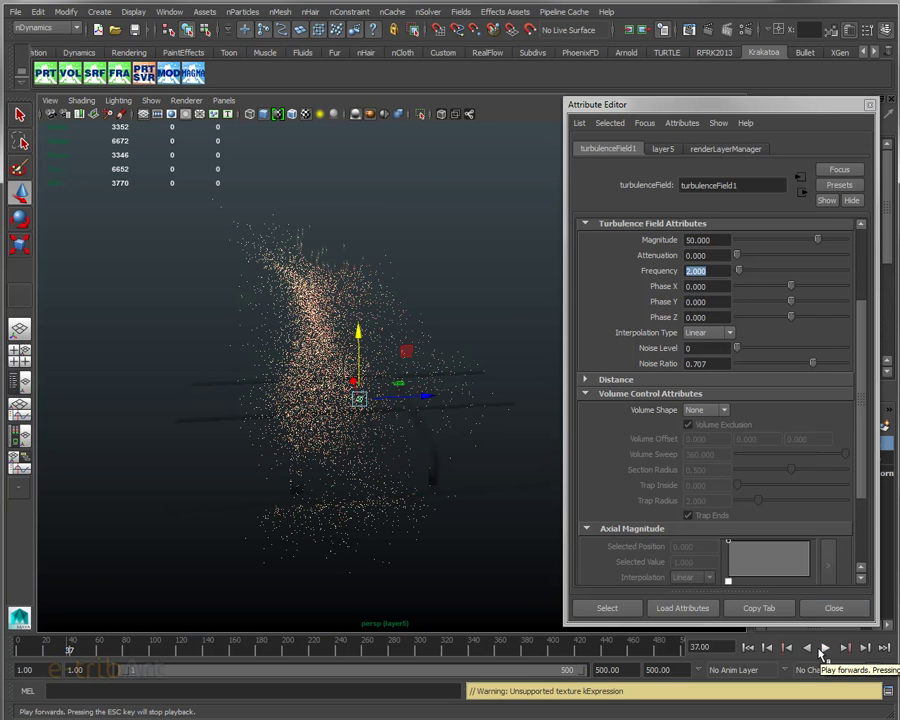
mouse_move(725, 105)
left_mouse_down()
mouse_move(643, 93)
mouse_move(586, 101)
left_mouse_up()
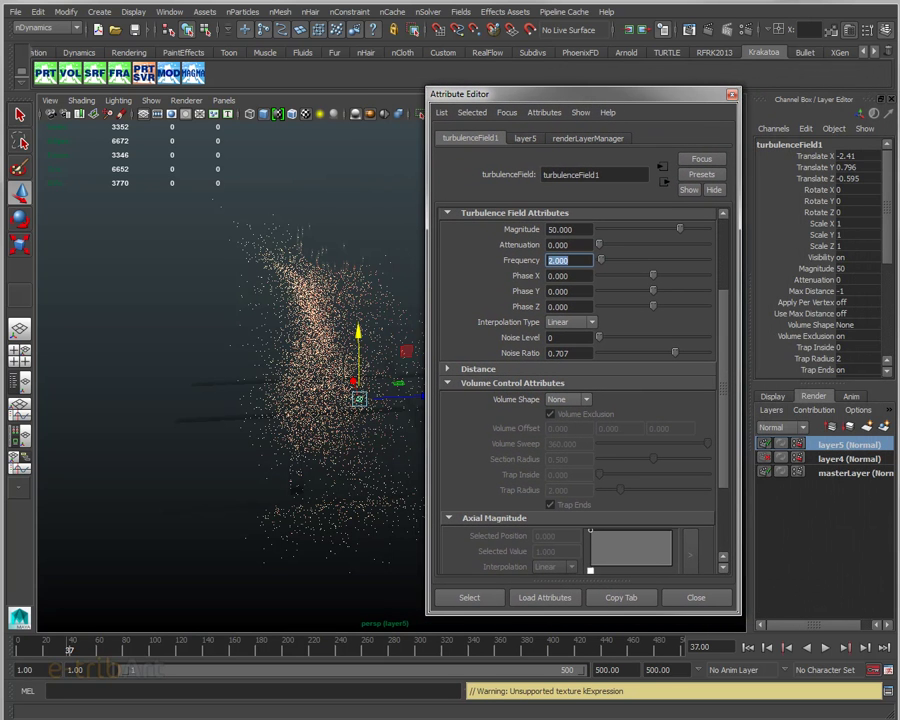
Select nucleus1 and lower its Gravity from 9.8 to 2.
left_click(381, 396)
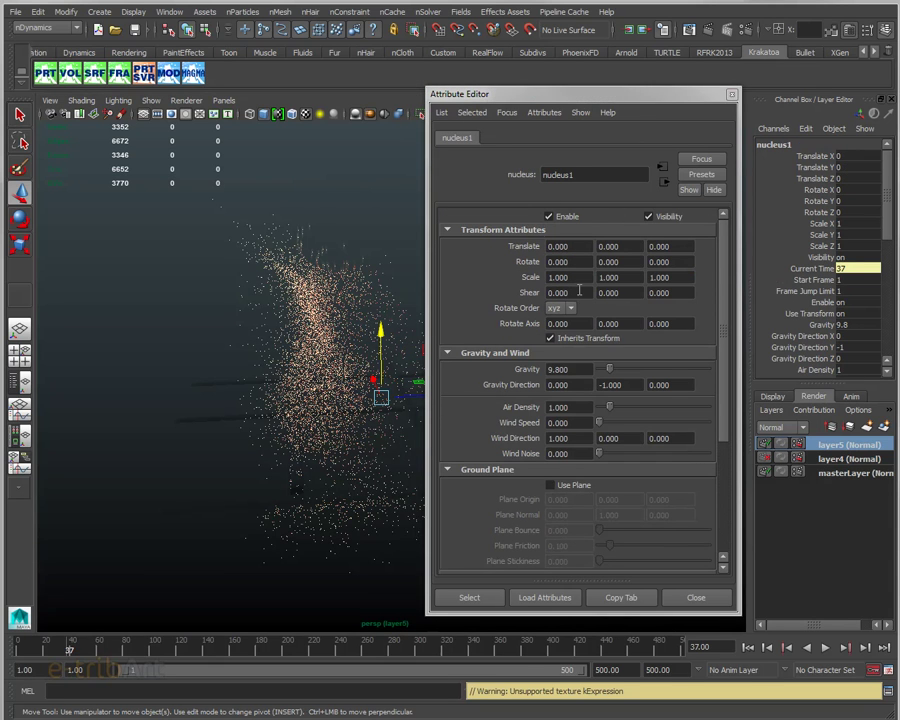
left_click(587, 368)
left_click_drag(587, 368, 532, 364)
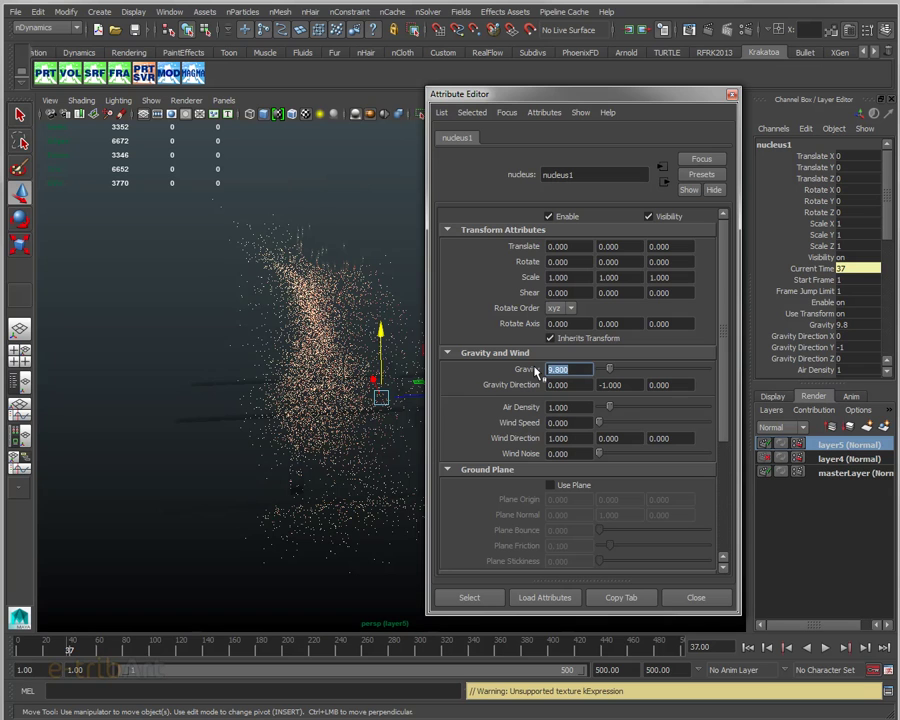
type("2")
key("Return")
Replay the simulation with the lower gravity, stopping at frame 50.
left_click_drag(500, 93, 620, 61)
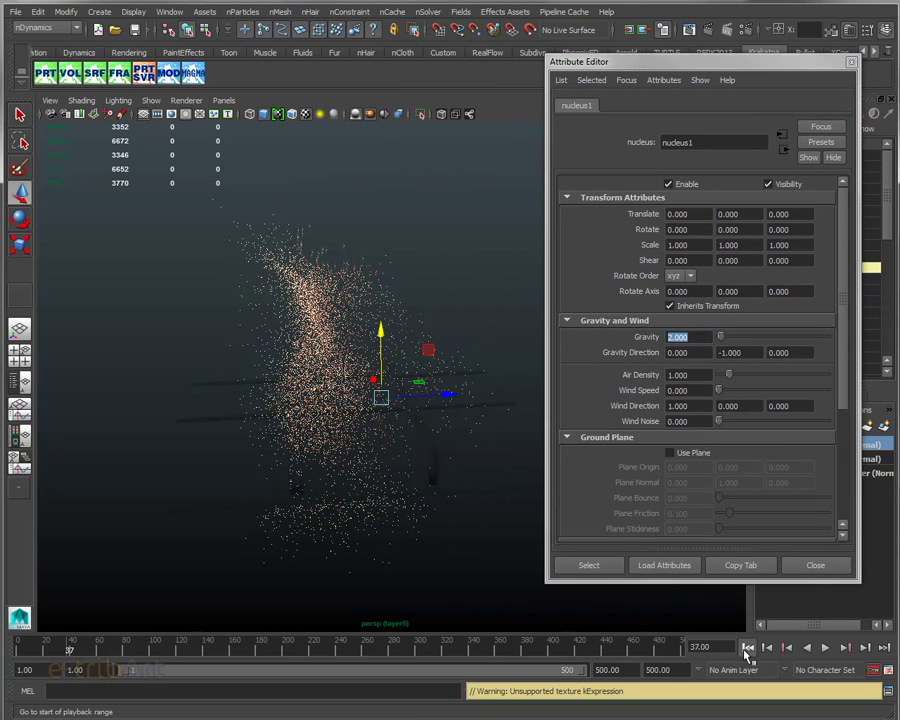
left_click(748, 648)
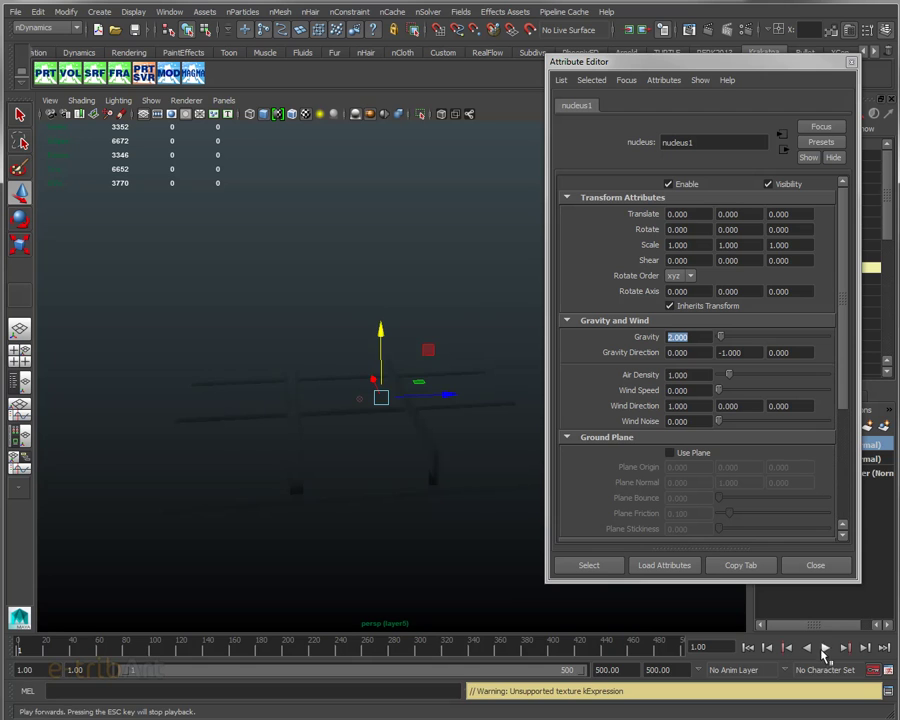
left_click(826, 648)
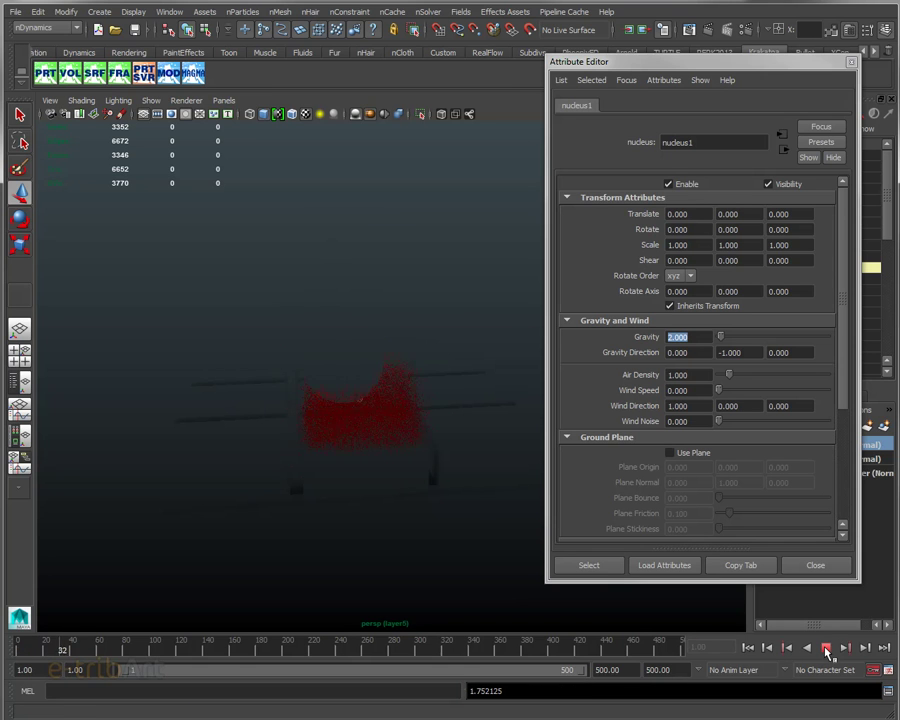
left_click(826, 648)
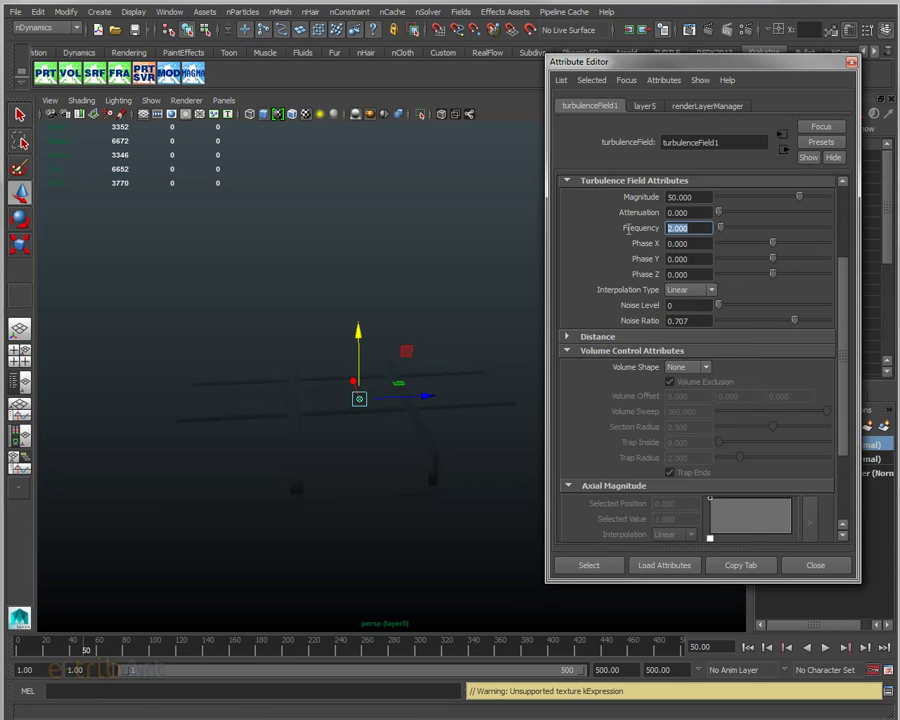
Set turbulence Frequency to 4 and Noise Level to 2, then replay the simulation twice.
type("4")
key("Return")
left_click_drag(741, 305, 745, 305)
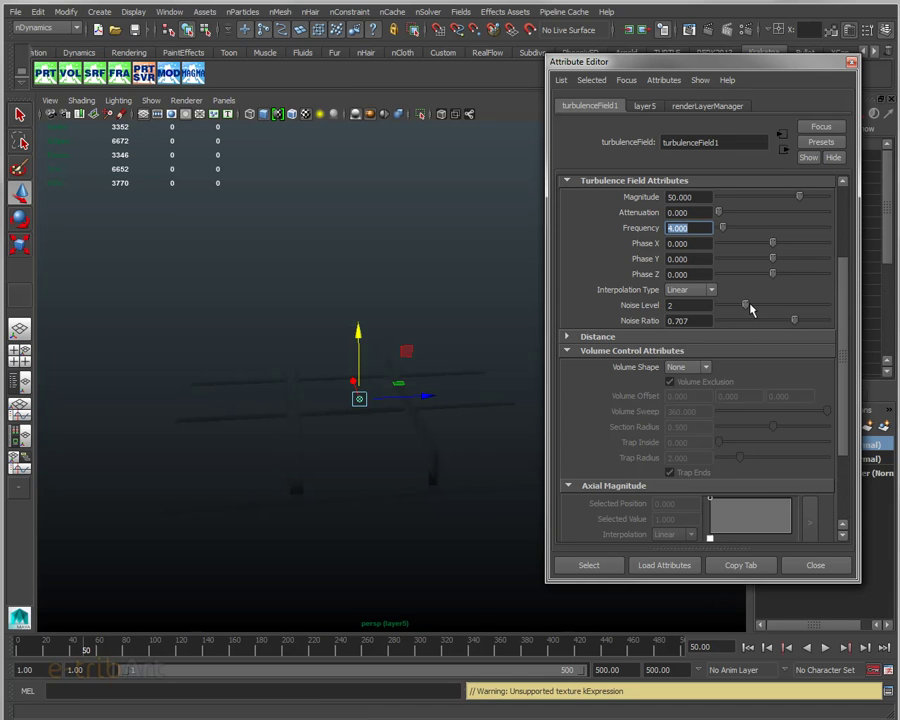
left_click(747, 647)
left_click(826, 647)
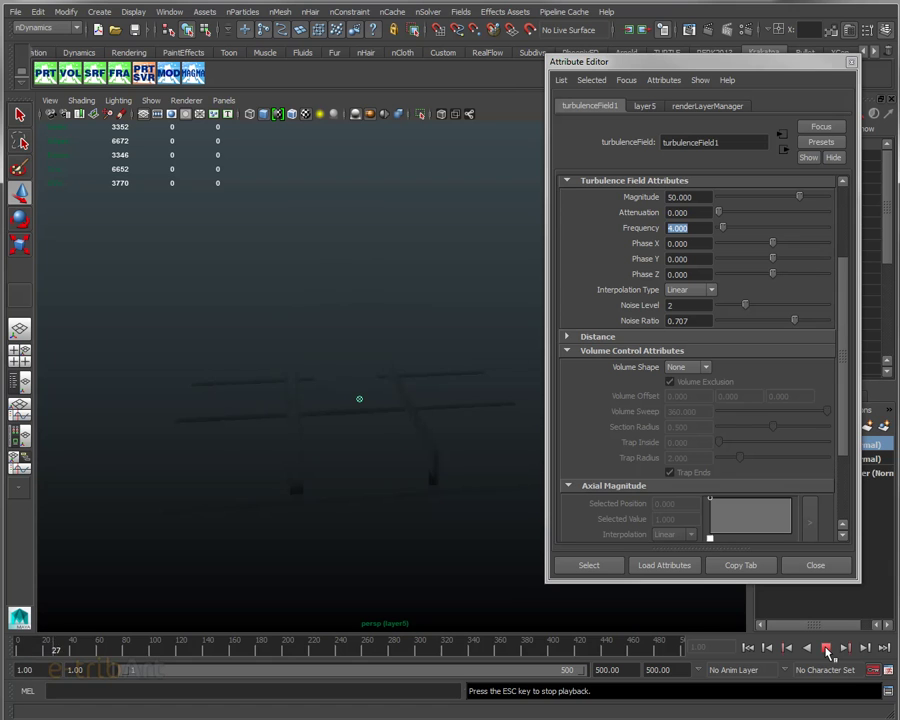
left_click(826, 647)
left_click(748, 648)
left_click(826, 647)
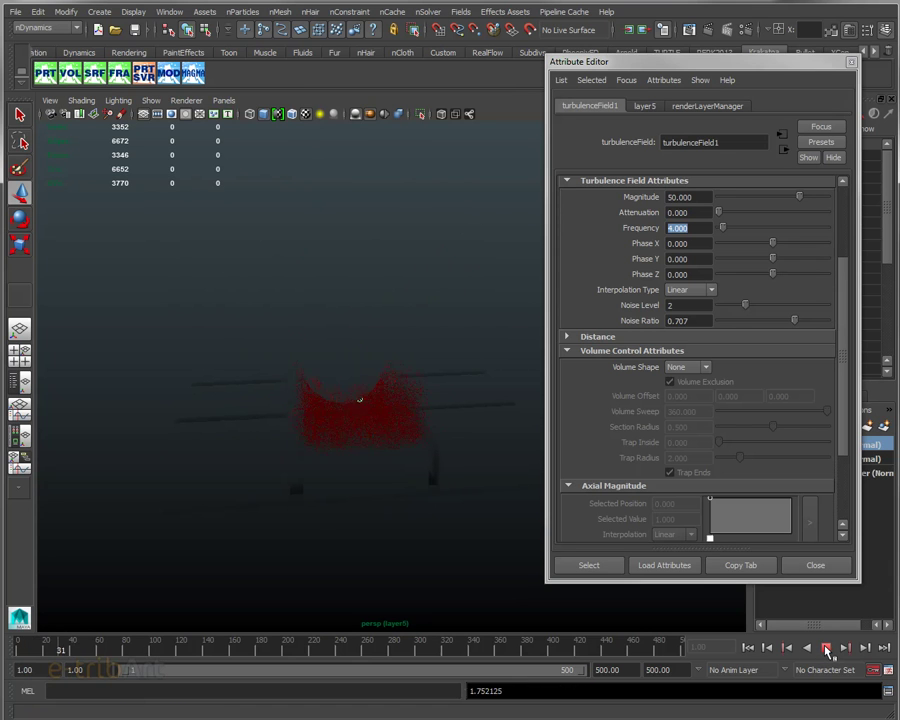
left_click(826, 648)
Orbit around the particle cloud and replay the turbulent burst to frame 37.
mouse_move(382, 360)
left_mouse_down("alt")
mouse_move(268, 398)
mouse_move(504, 363)
mouse_move(400, 364)
left_mouse_up("alt")
middle_click_drag(400, 364, 395, 388, "alt")
mouse_move(395, 388)
left_mouse_down("alt")
mouse_move(400, 426)
mouse_move(474, 424)
mouse_move(375, 404)
left_mouse_up("alt")
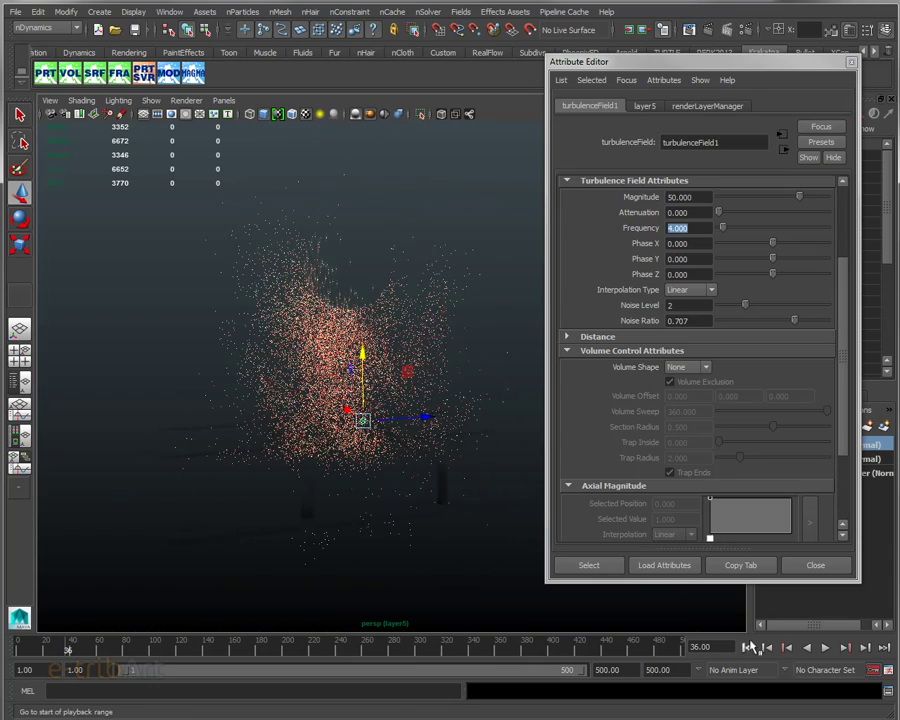
left_click(748, 647)
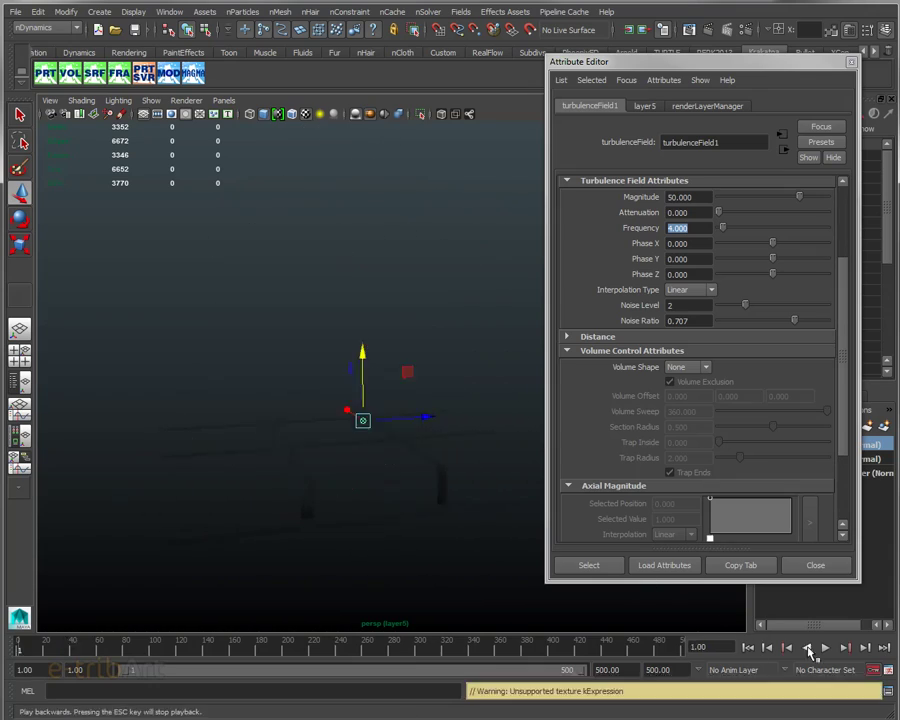
left_click(826, 648)
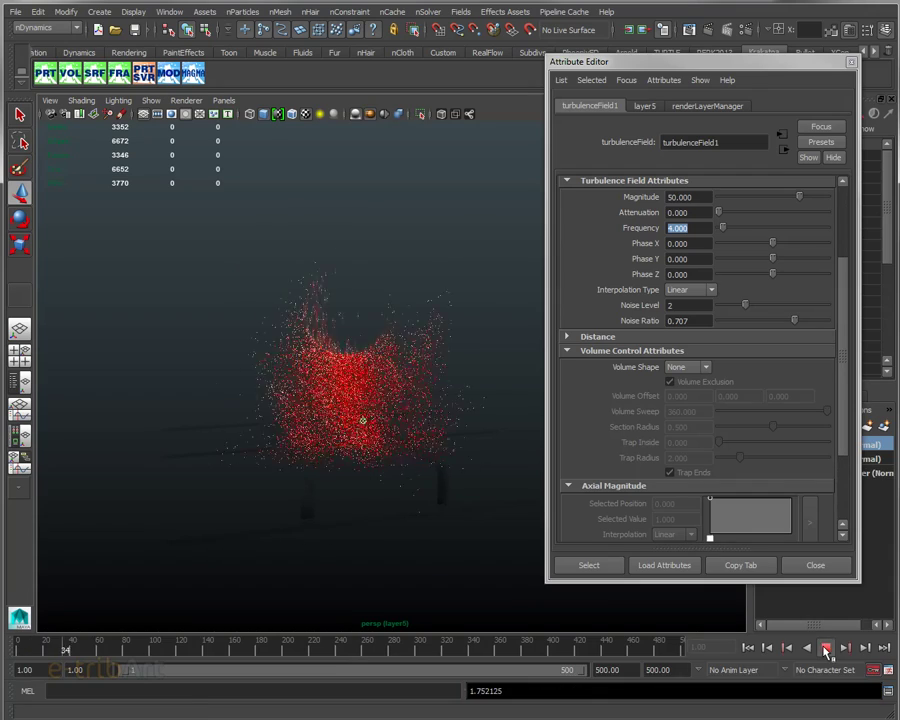
left_click(827, 650)
mouse_move(428, 459)
left_mouse_down("alt")
mouse_move(508, 472)
mouse_move(482, 480)
mouse_move(432, 458)
left_mouse_up("alt")
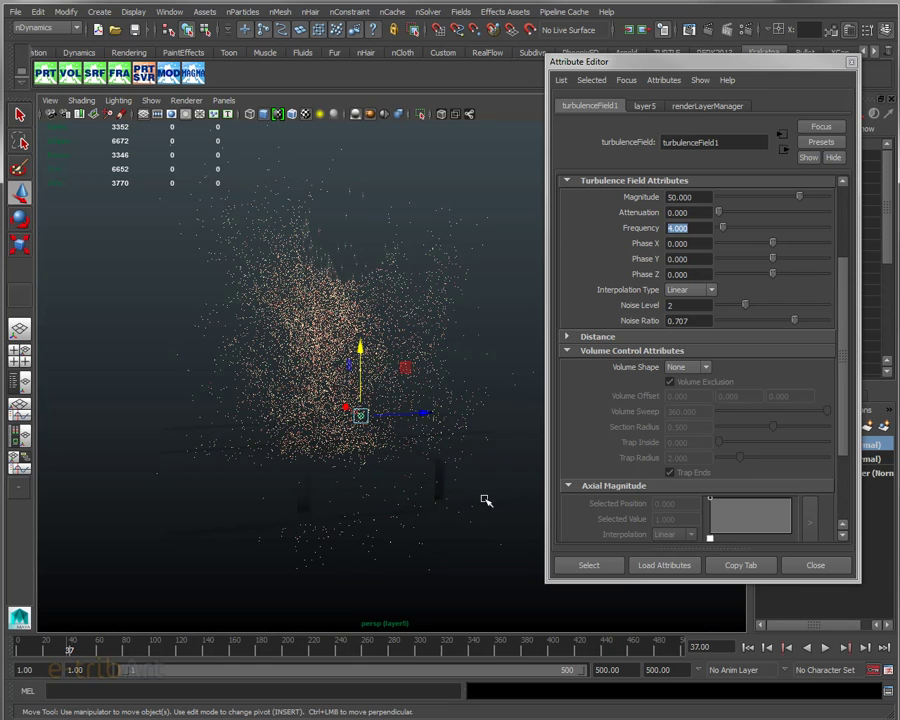
Try turbulence Phase Y at 18.831, then -7.792, replaying the burst after each.
left_click(699, 231)
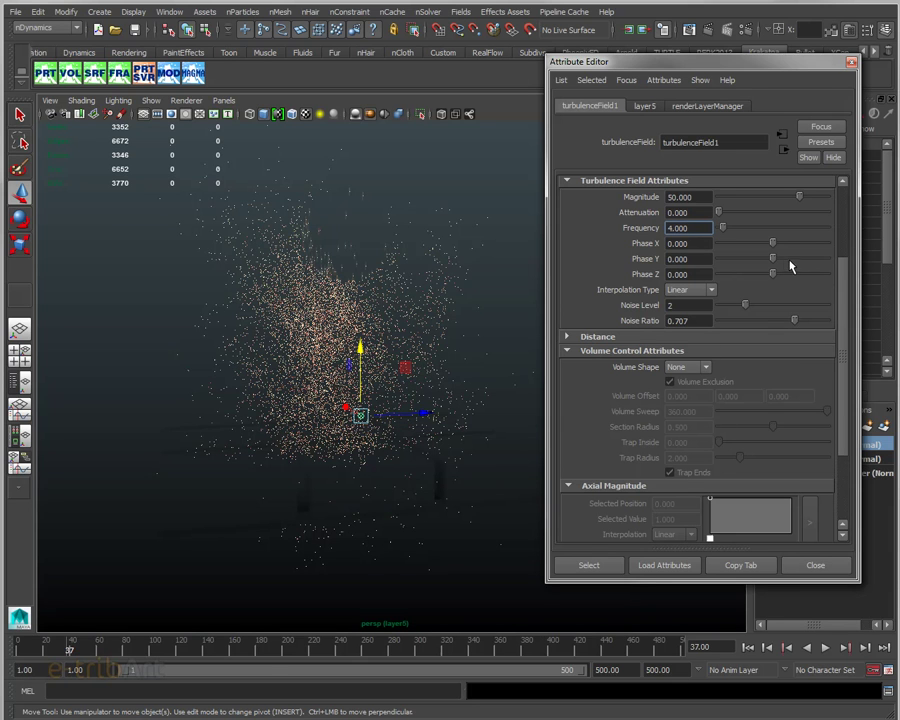
left_click_drag(776, 259, 793, 259)
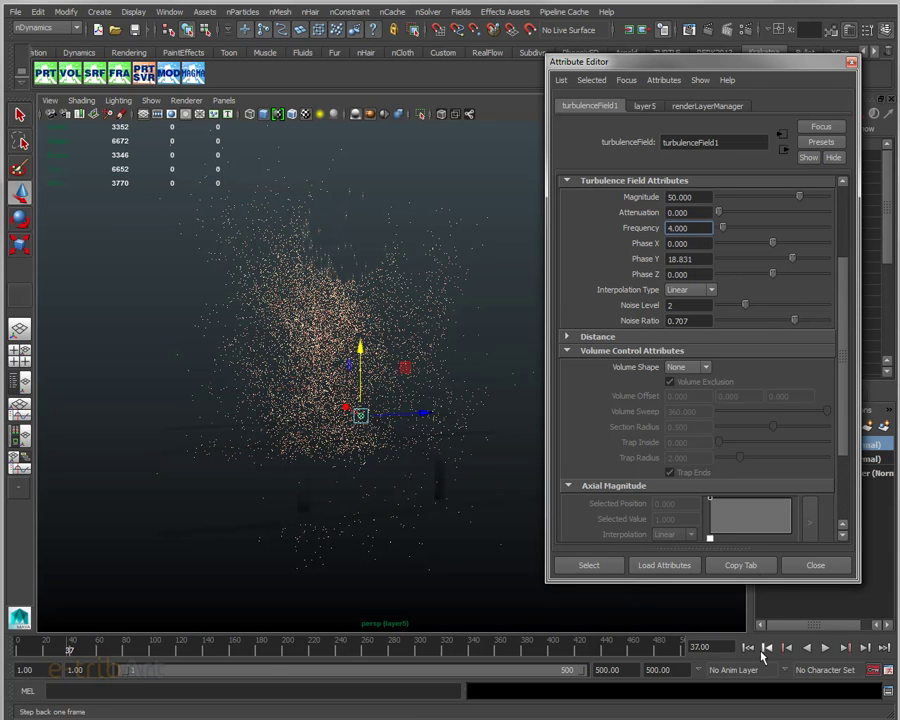
left_click(757, 647)
left_click(826, 647)
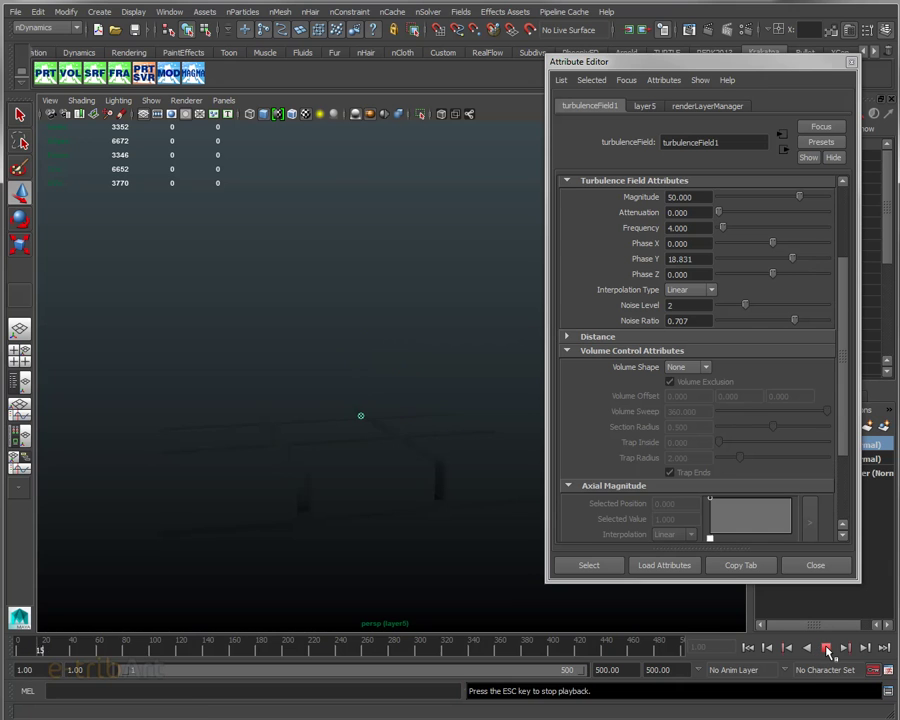
left_click(826, 647)
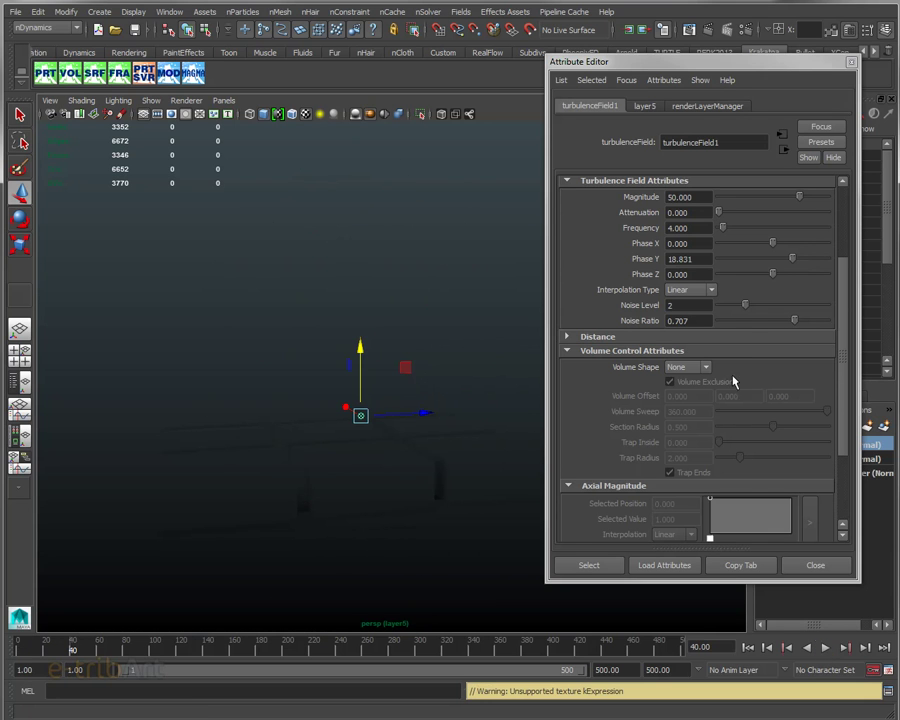
double_click(680, 259)
left_click_drag(766, 259, 763, 259)
left_click(748, 648)
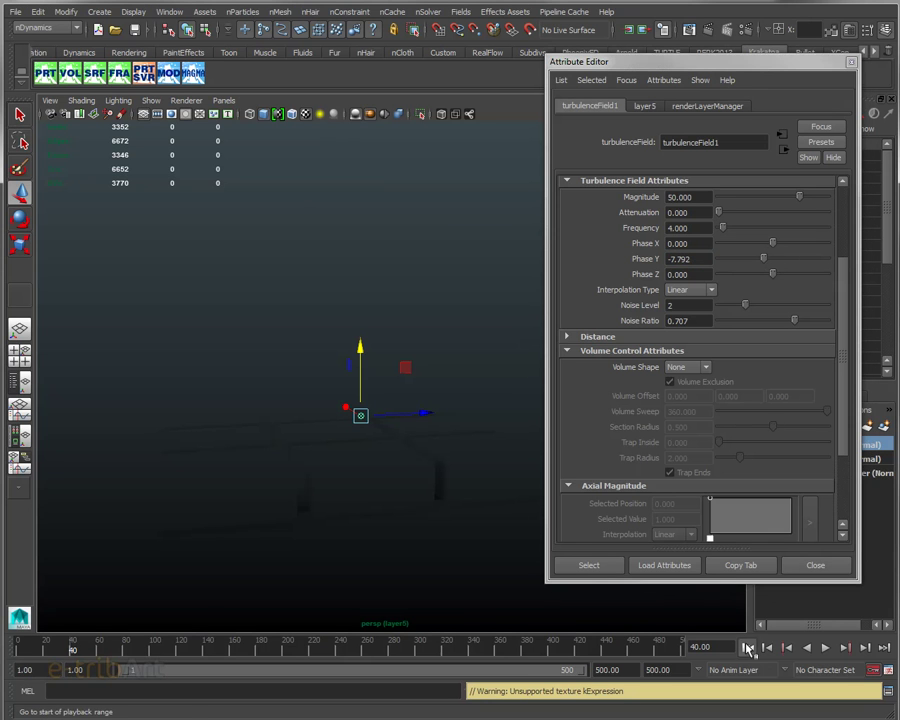
left_click(826, 648)
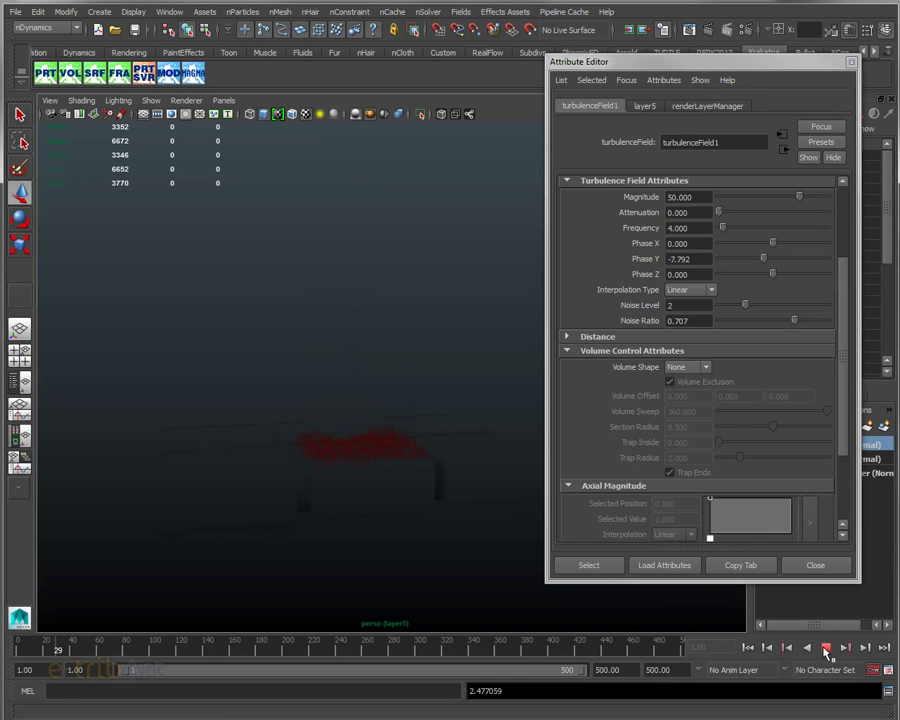
left_click(826, 648)
Set Phase Y to 0 and raise Phase X to 10.390, previewing the result.
left_click(680, 259)
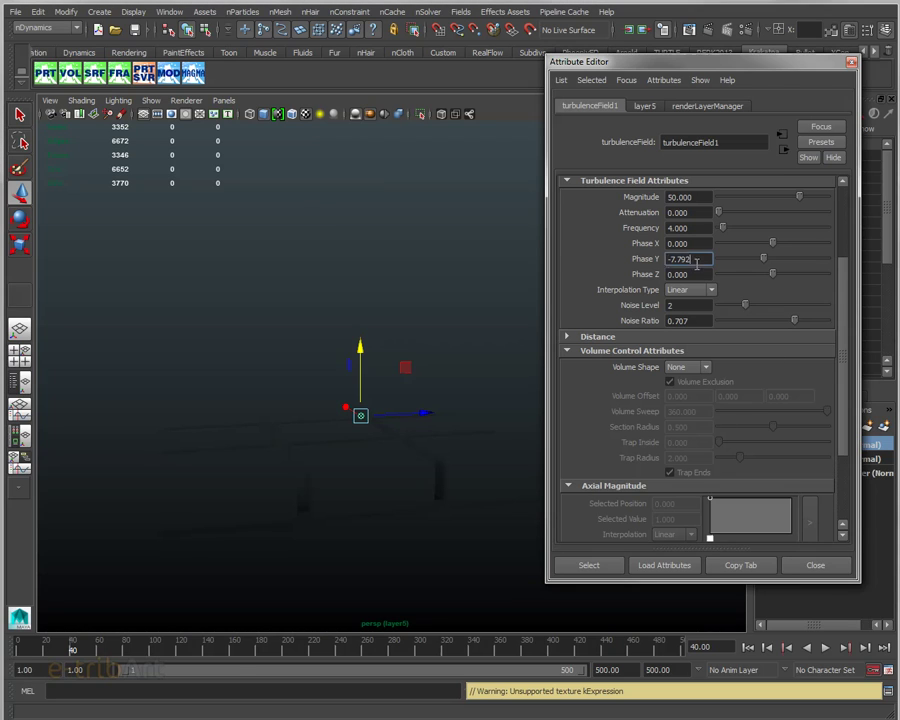
type("0")
key("Return")
mouse_move(774, 243)
left_mouse_down()
mouse_move(785, 245)
mouse_move(786, 278)
left_mouse_up()
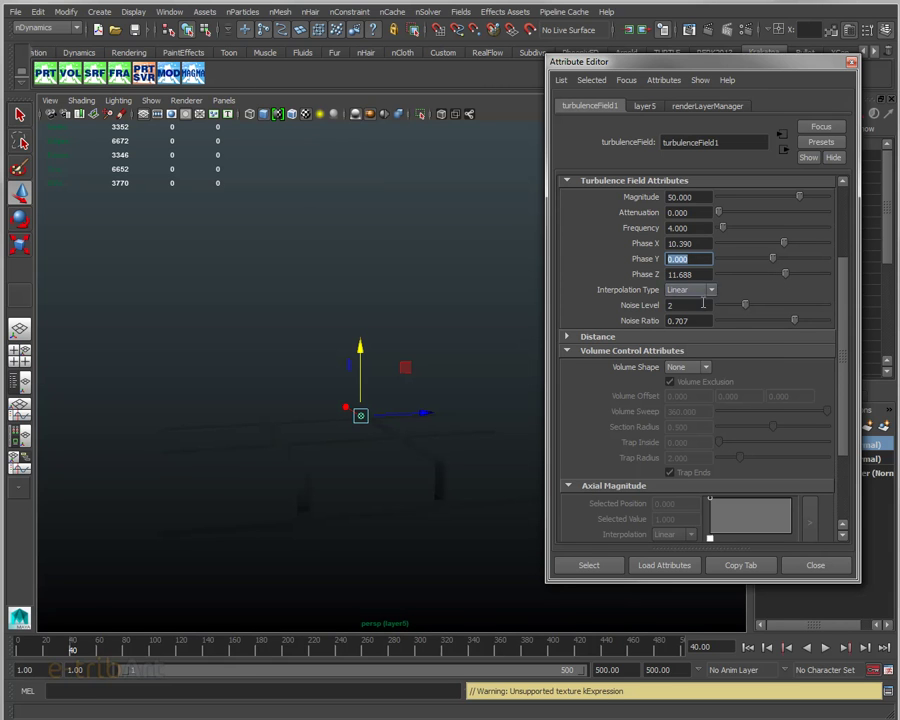
left_click(826, 648)
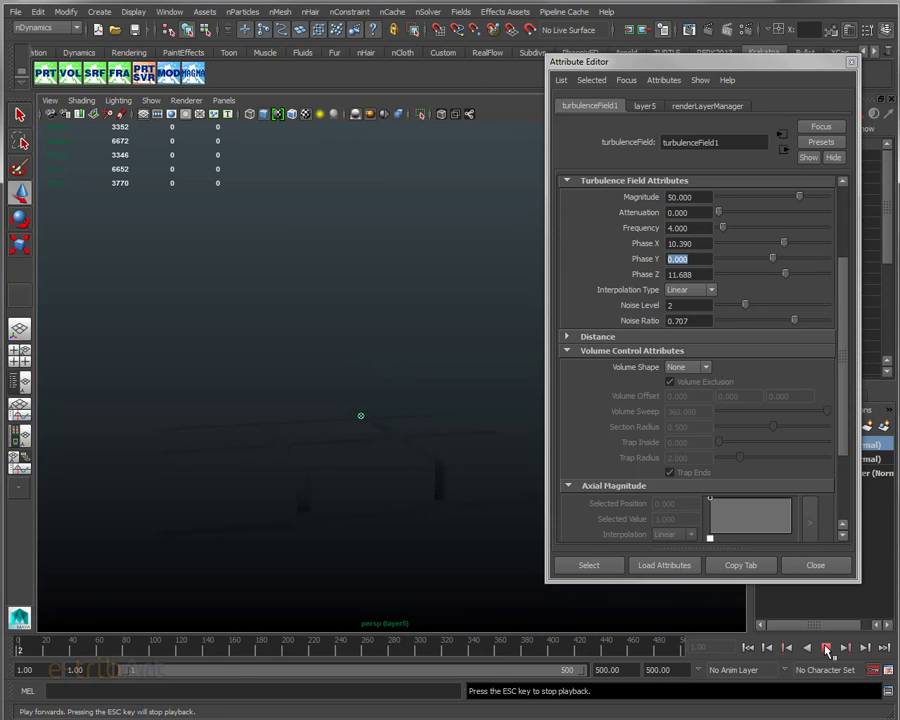
left_click(826, 648)
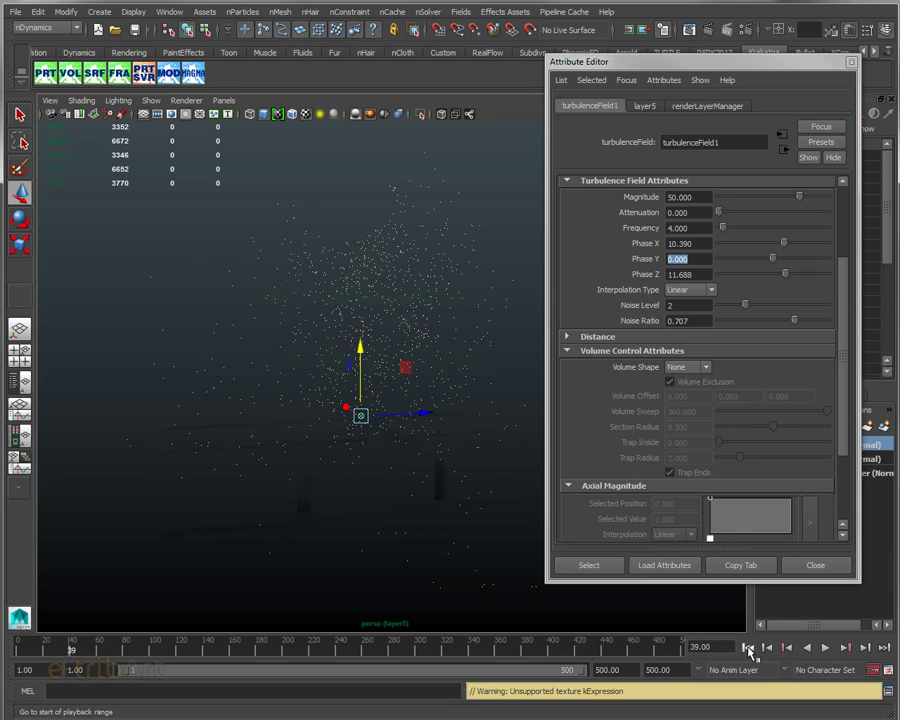
left_click(748, 648)
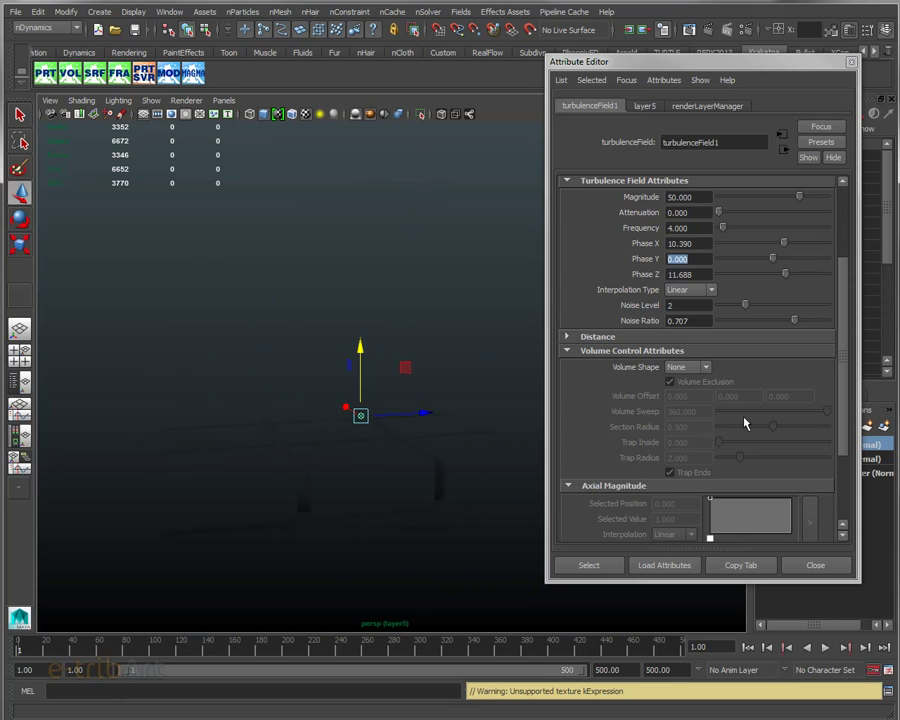
Set turbulence Frequency to 3, preview it, then set Magnitude to 75.
left_click(703, 228)
type("3")
key("Return")
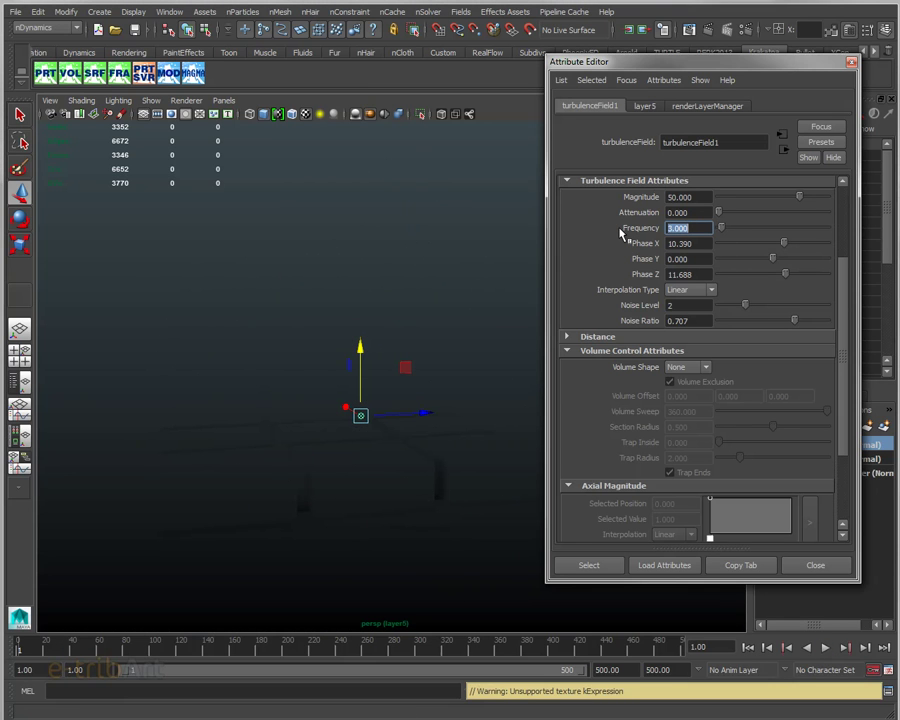
left_click(826, 648)
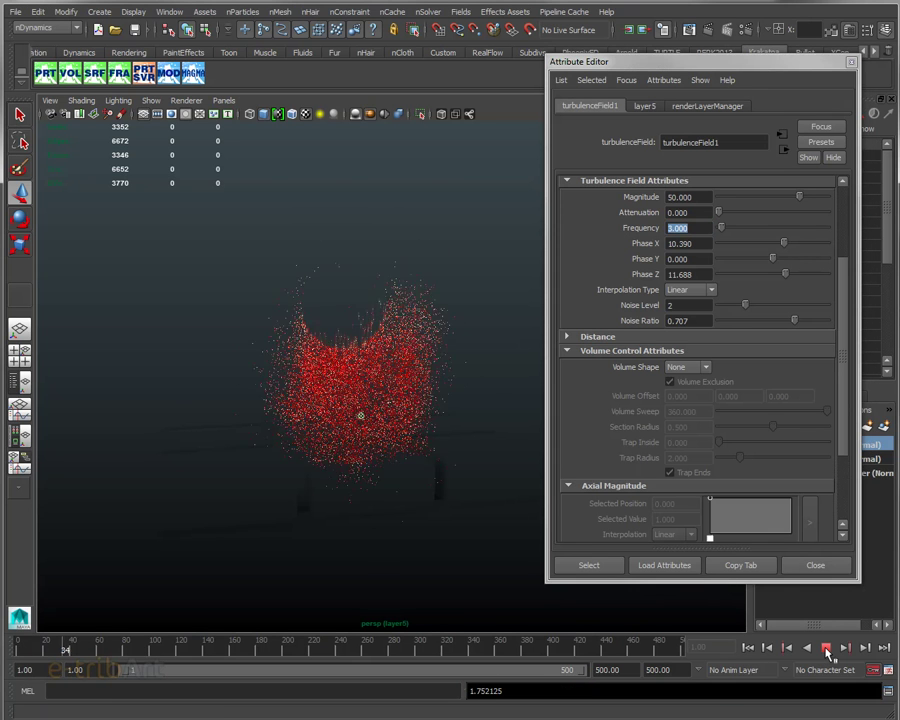
left_click(826, 648)
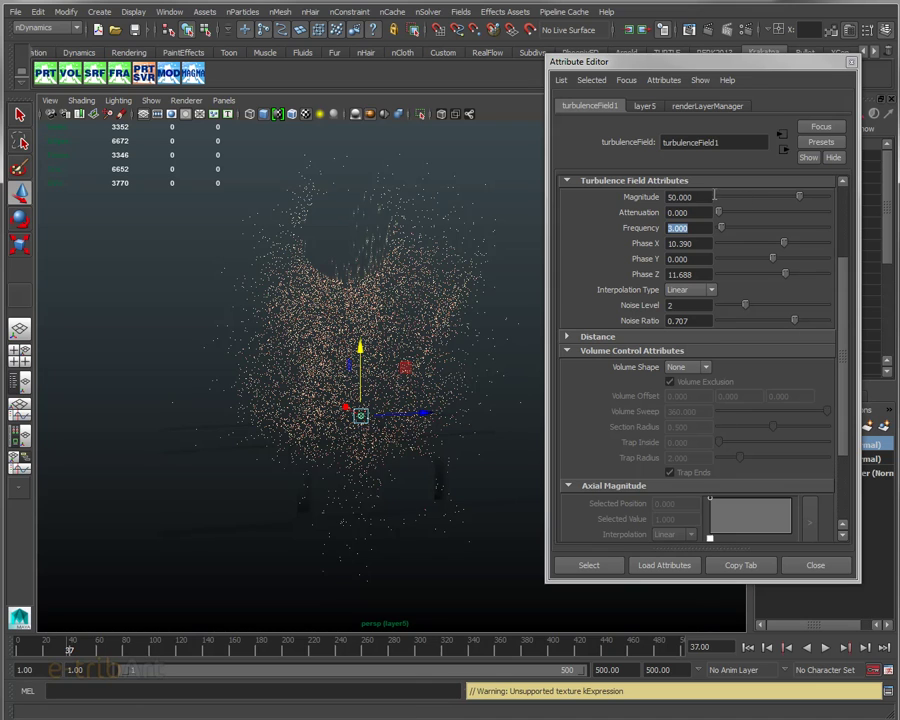
left_click_drag(712, 196, 628, 197)
type("75")
key("Return")
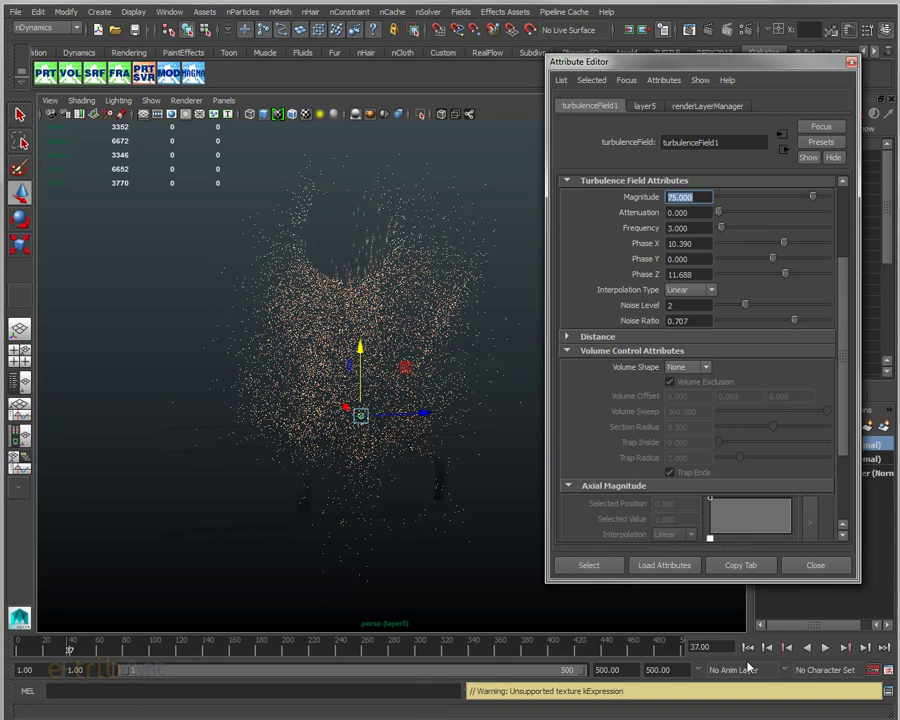
Set turbulence Frequency to 2 and Noise Ratio to 0.383, then play and orbit the cloud.
left_click(748, 648)
left_click(826, 648)
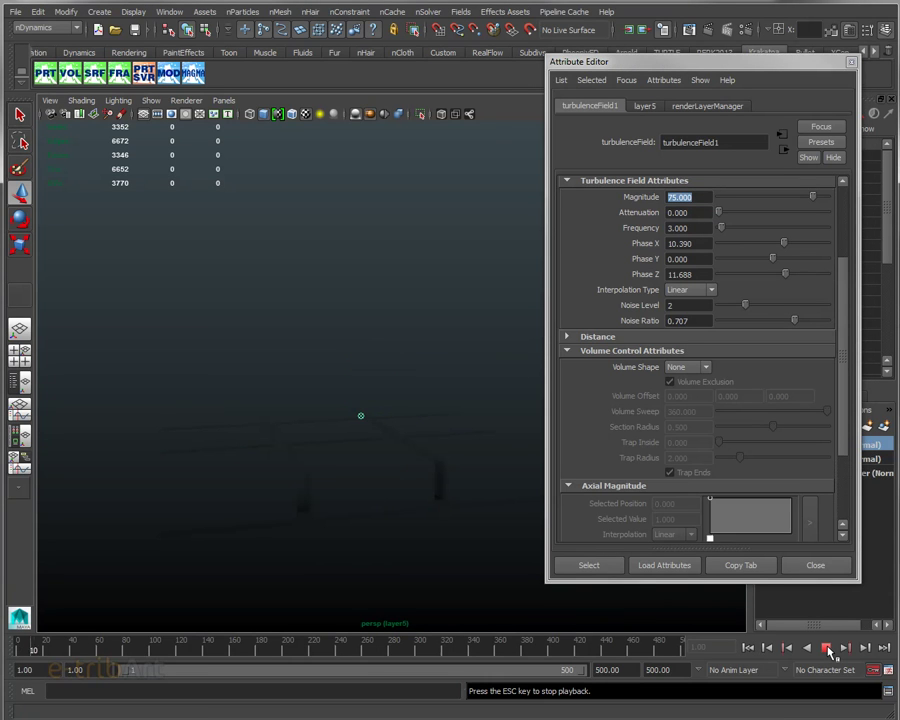
left_click(826, 648)
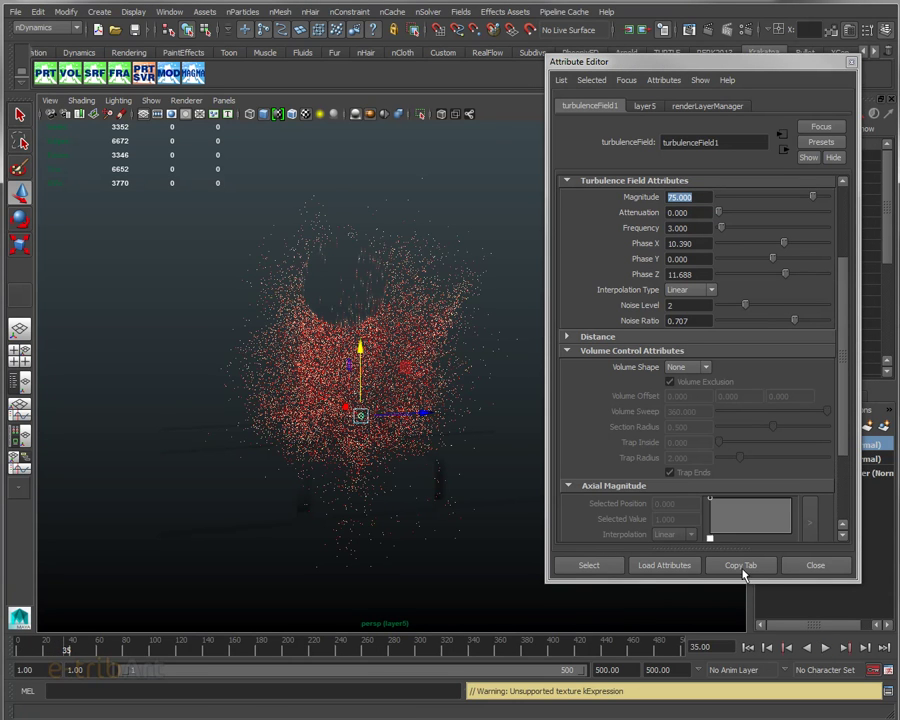
left_click_drag(704, 228, 632, 228)
type("2")
key("Return")
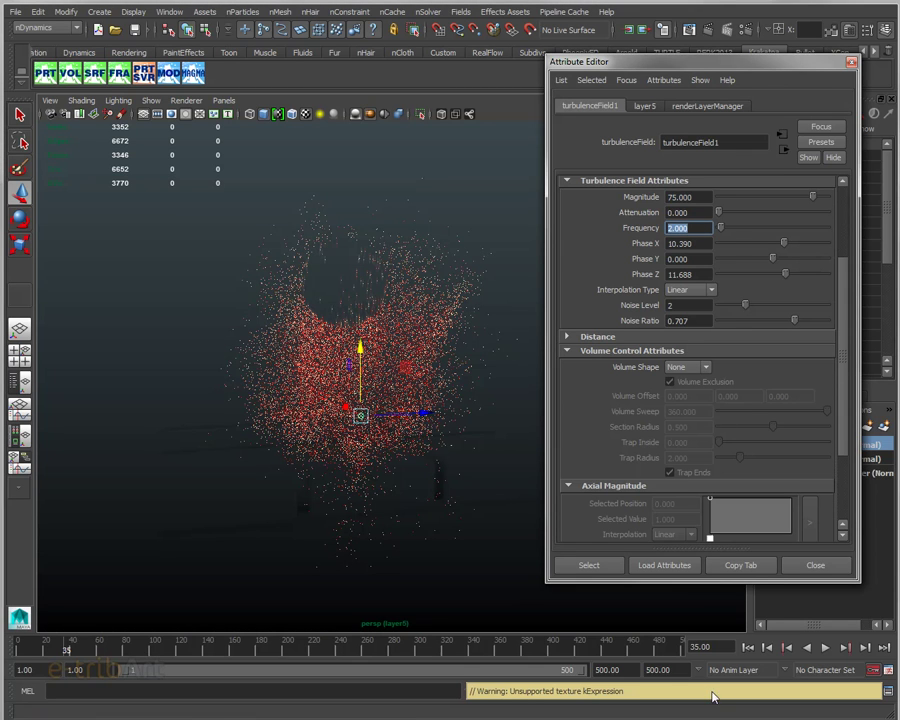
left_click(748, 648)
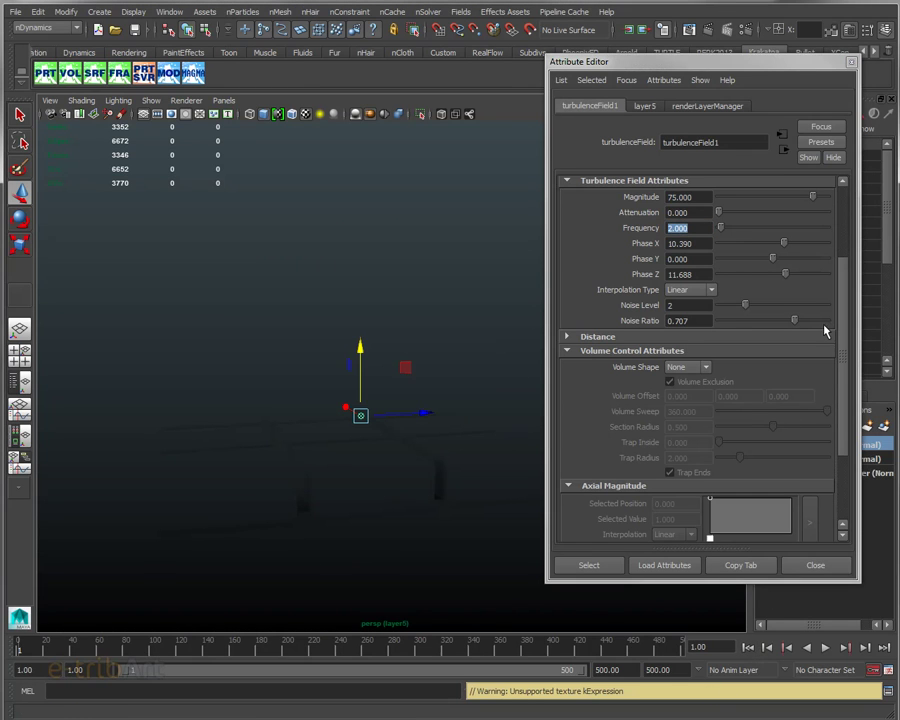
left_click_drag(825, 330, 788, 336)
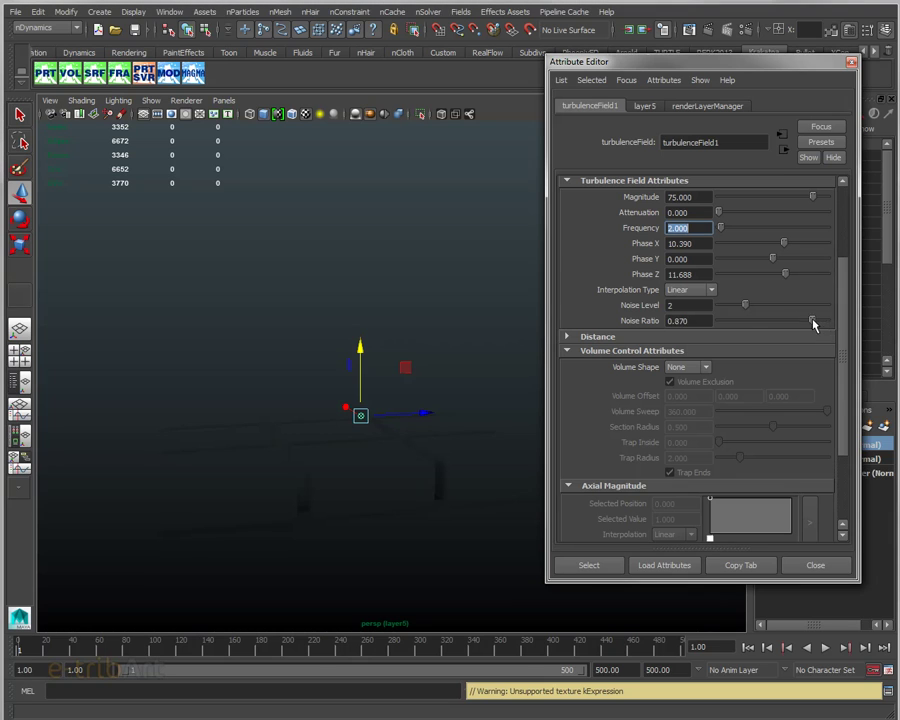
left_click(826, 648)
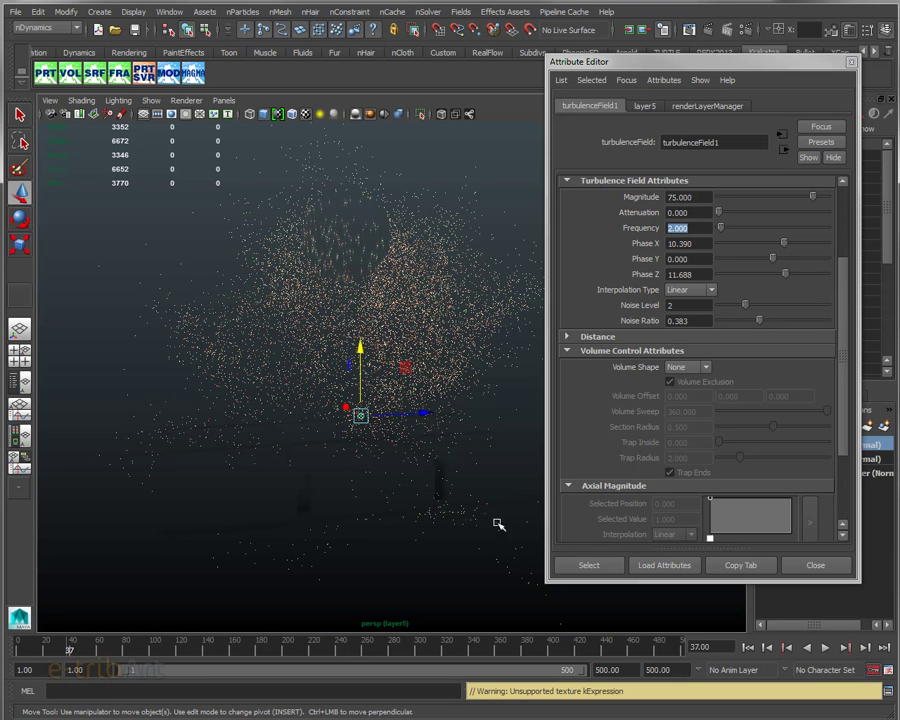
mouse_move(372, 414)
left_mouse_down("alt")
mouse_move(469, 470)
mouse_move(354, 502)
mouse_move(295, 466)
mouse_move(335, 426)
mouse_move(358, 428)
mouse_move(374, 416)
mouse_move(383, 427)
left_mouse_up("alt")
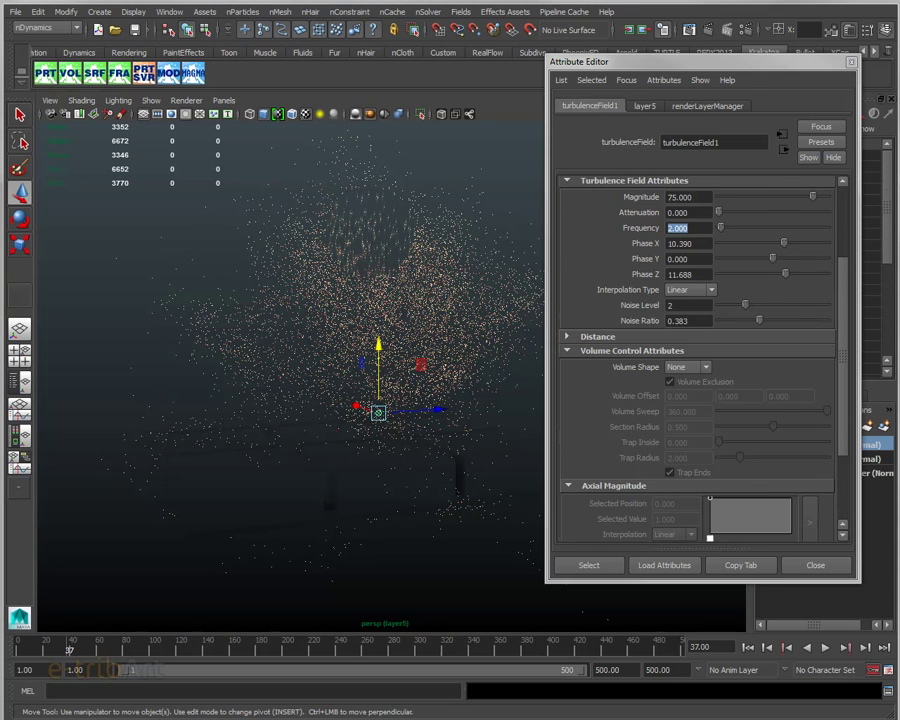
Set the nucleus1 solver's Gravity to 1.
left_click(700, 337)
type("1")
key("Return")
Replay the burst to frame 37 with Gravity 1 and orbit to view the wider spread.
left_click(748, 648)
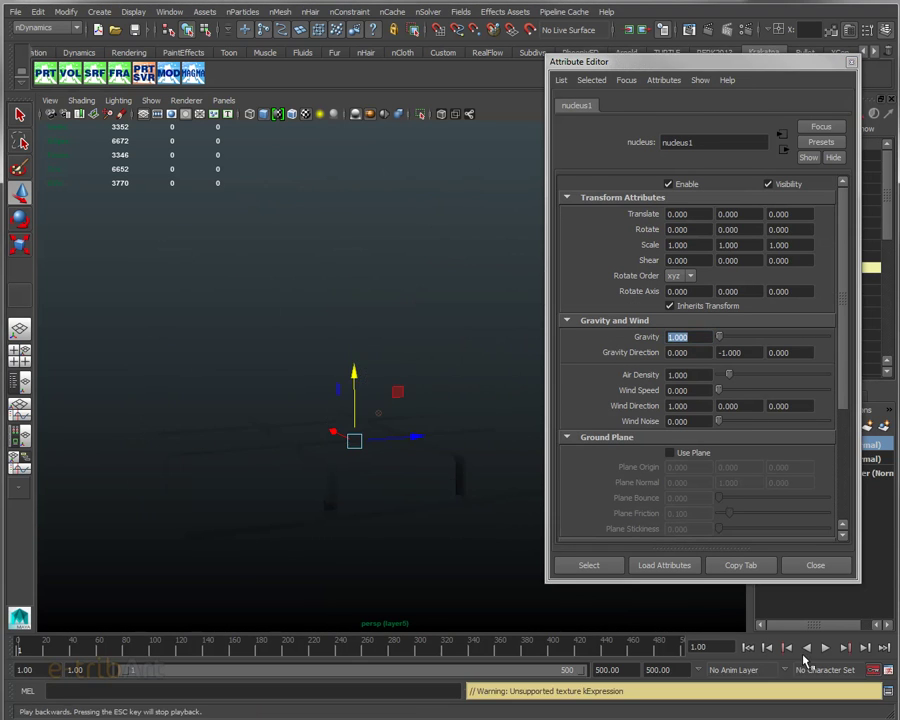
left_click(826, 648)
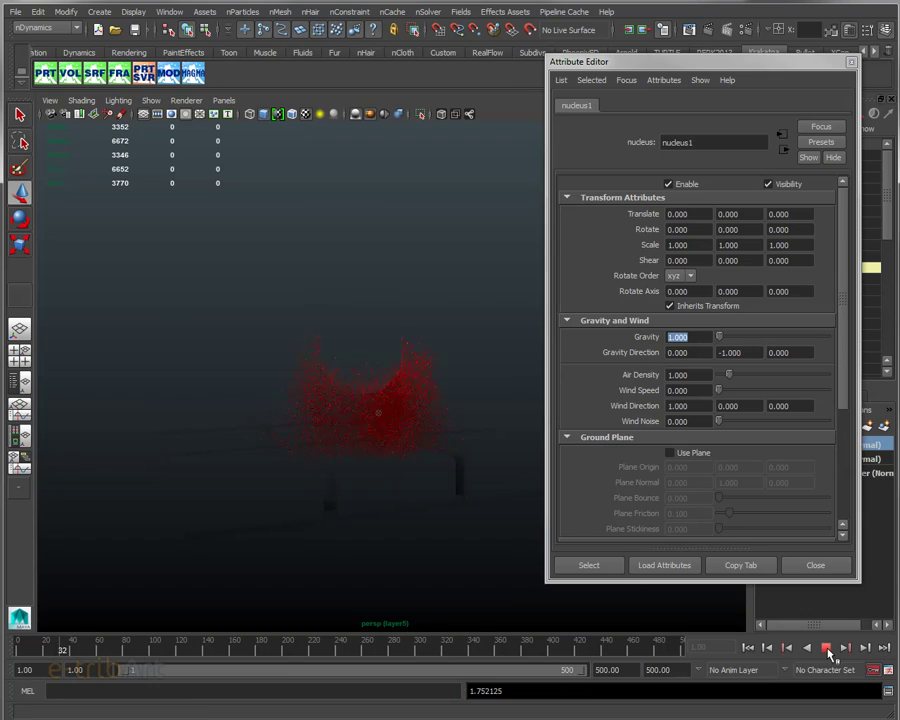
left_click(828, 649)
mouse_move(350, 550)
left_mouse_down("alt")
mouse_move(298, 523)
mouse_move(385, 520)
left_mouse_up("alt")
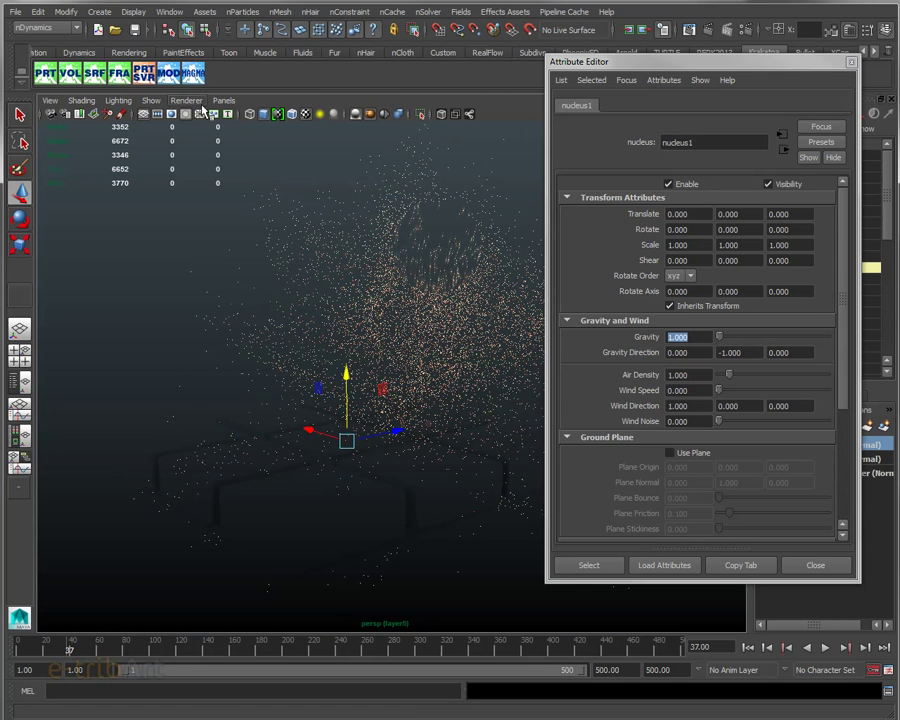
left_click(190, 101)
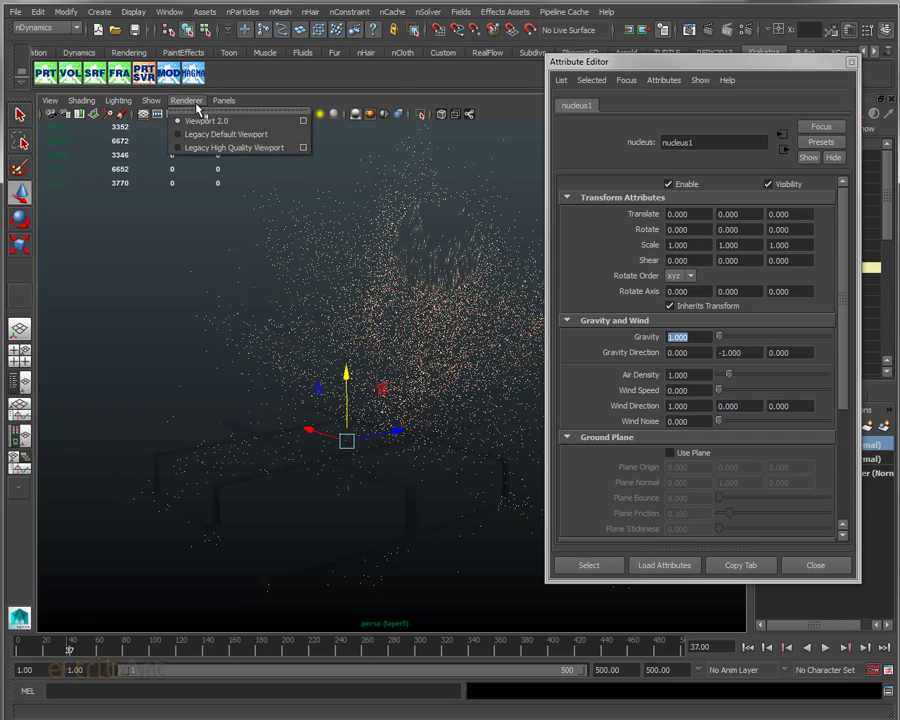
left_click(482, 100)
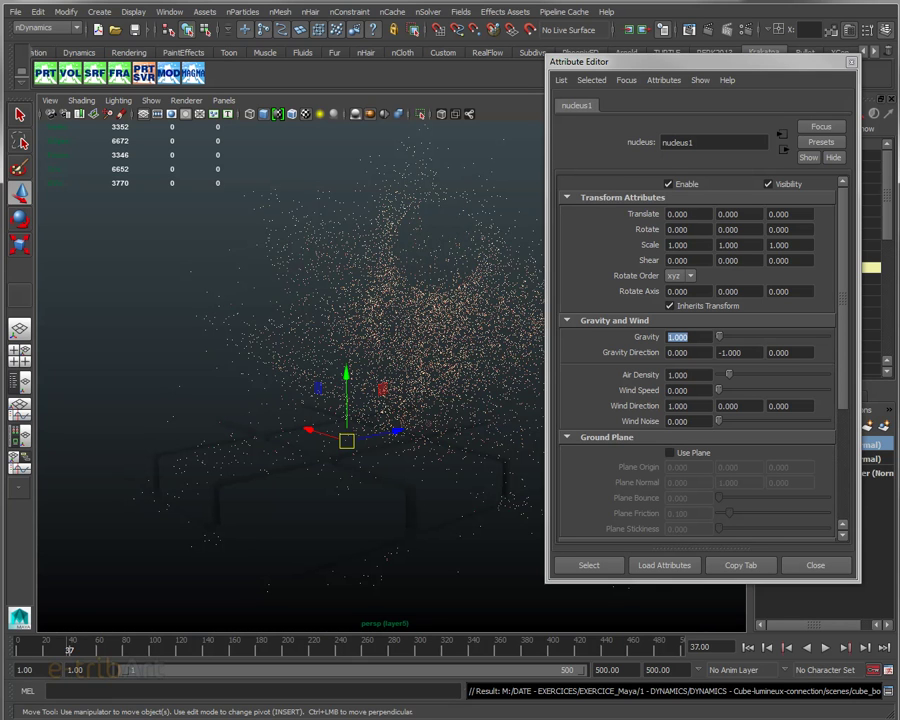
Select emit_energie_rouge2 and set its Speed to 9 and Speed Random to 1.
left_click_drag(650, 62, 673, 78)
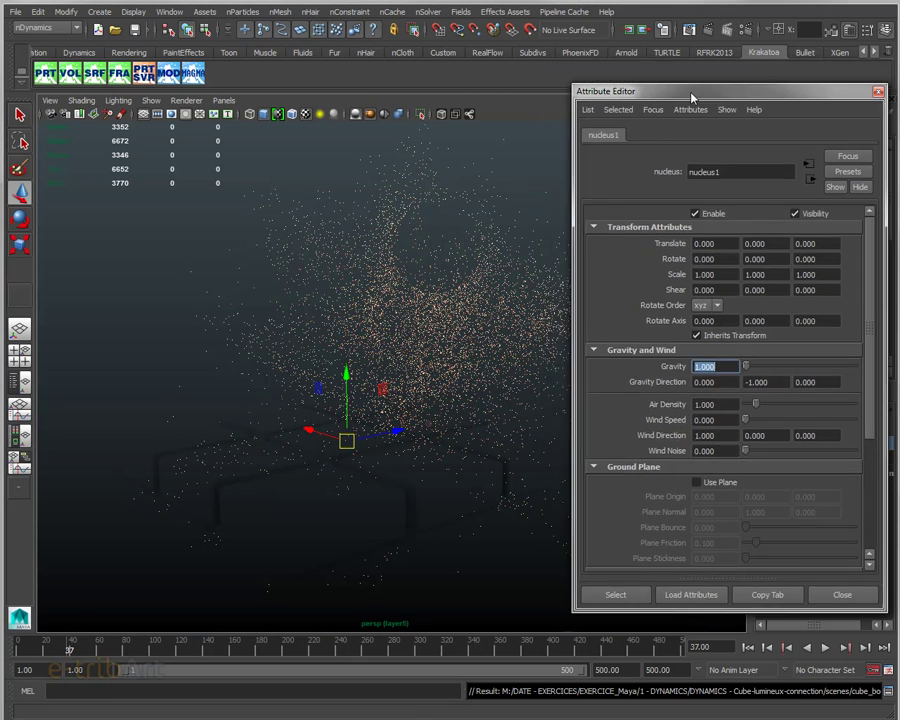
mouse_move(526, 251)
left_mouse_down("alt")
mouse_move(424, 252)
mouse_move(458, 262)
left_mouse_up("alt")
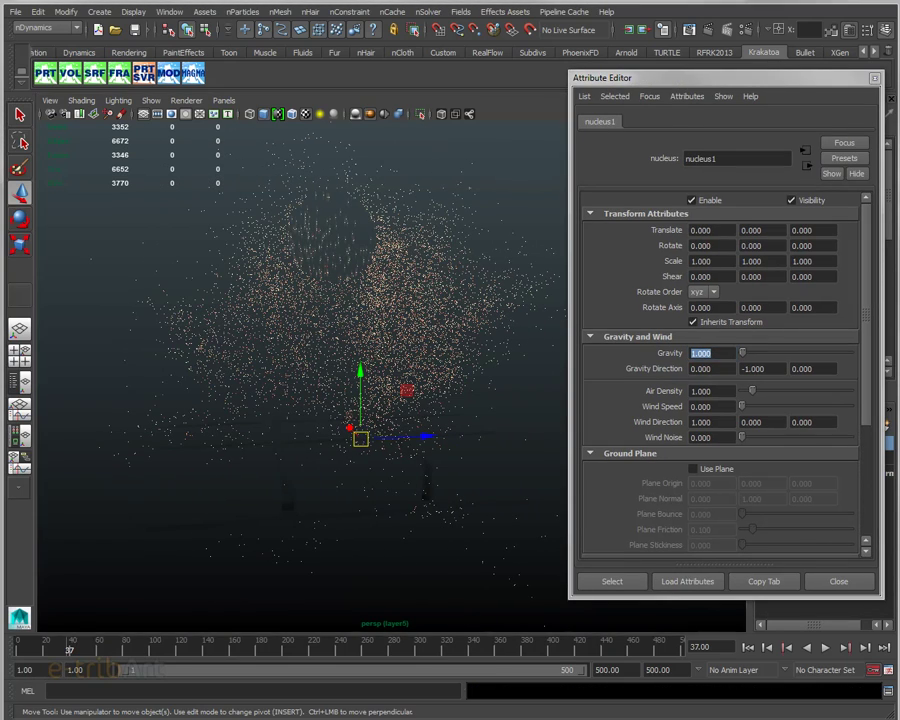
left_click(326, 228)
left_click(352, 478)
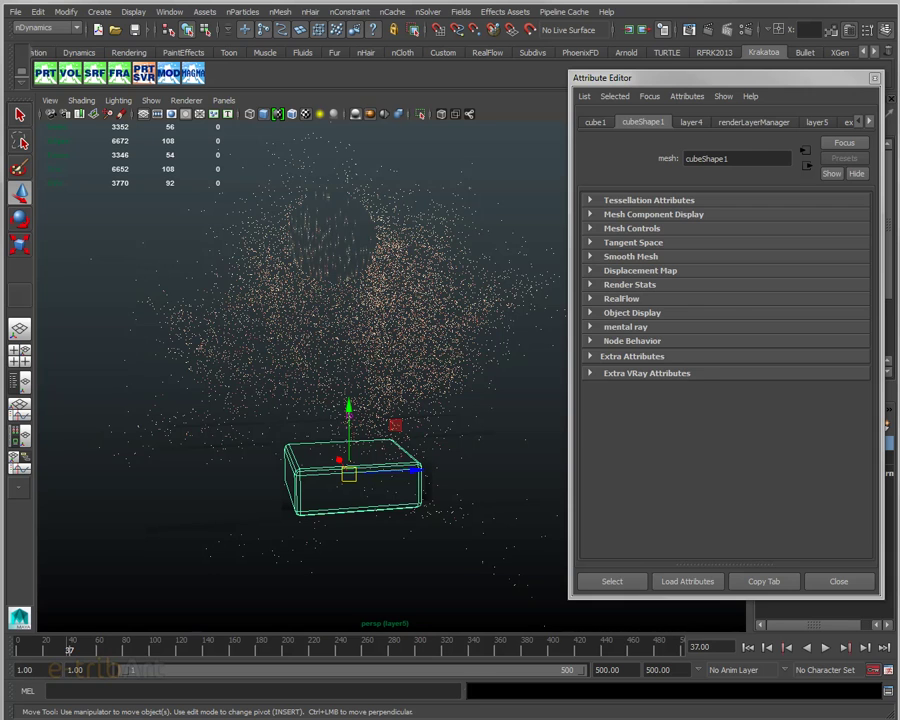
left_click(350, 476)
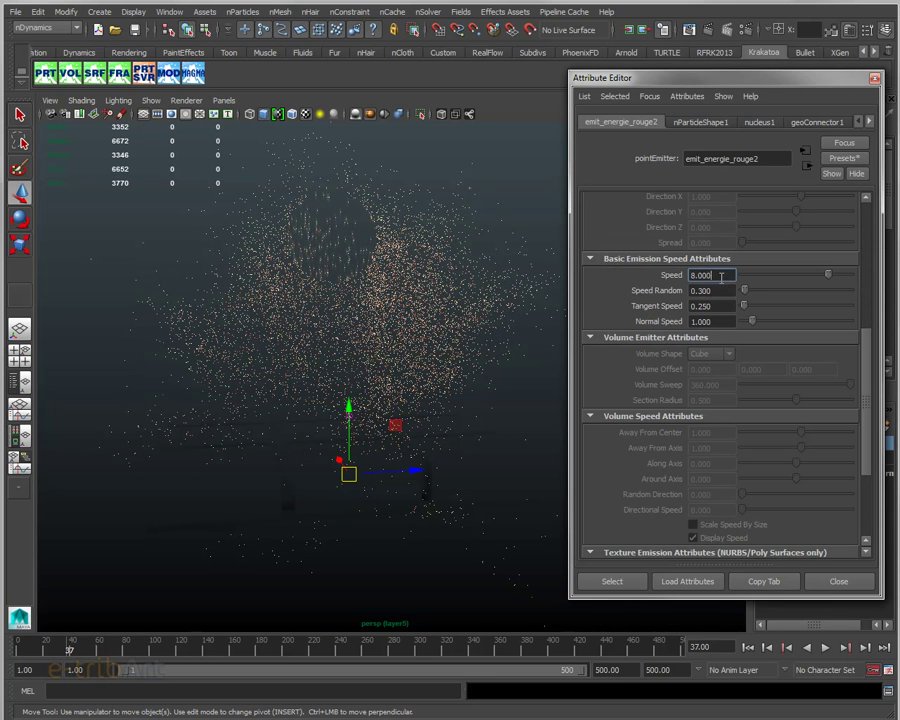
type("9")
key("Return")
key("Tab")
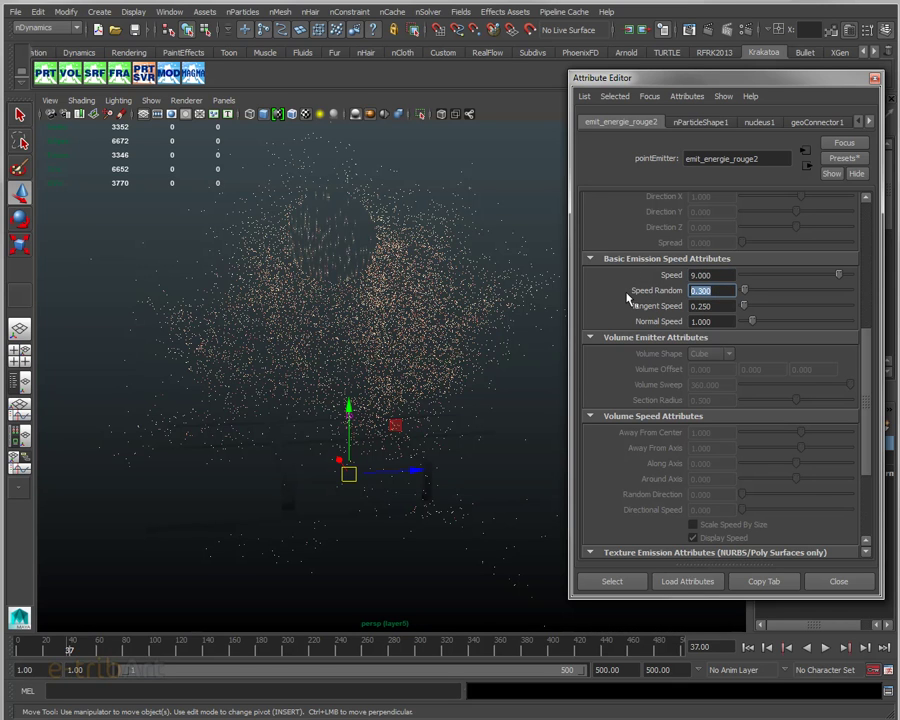
type("1")
key("Return")
Replay the emission to about frame 38 and orbit around the particle cloud.
left_click(748, 647)
left_click(826, 647)
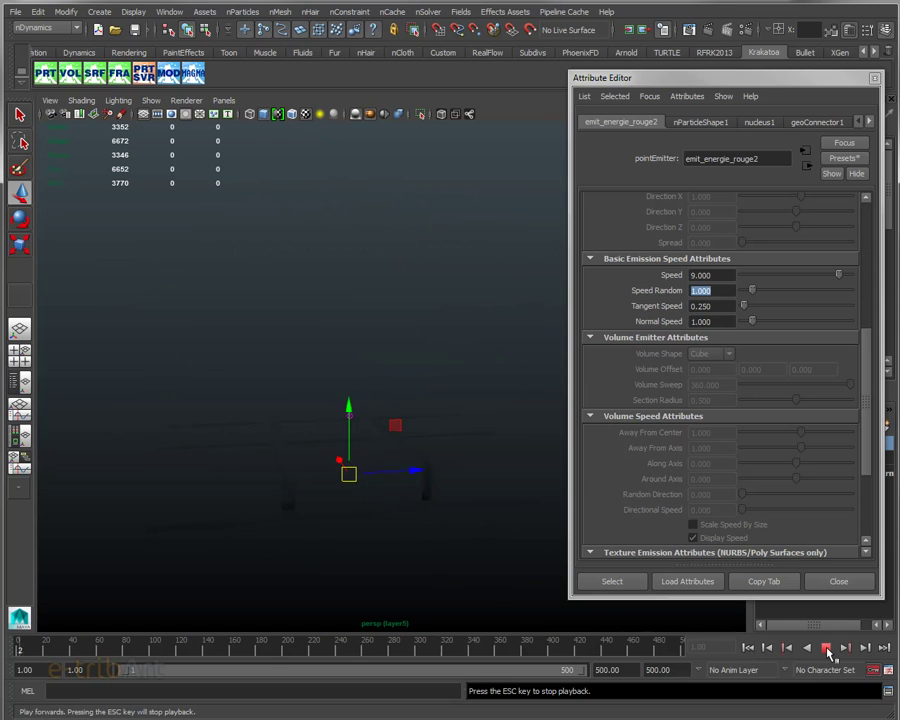
left_click(826, 647)
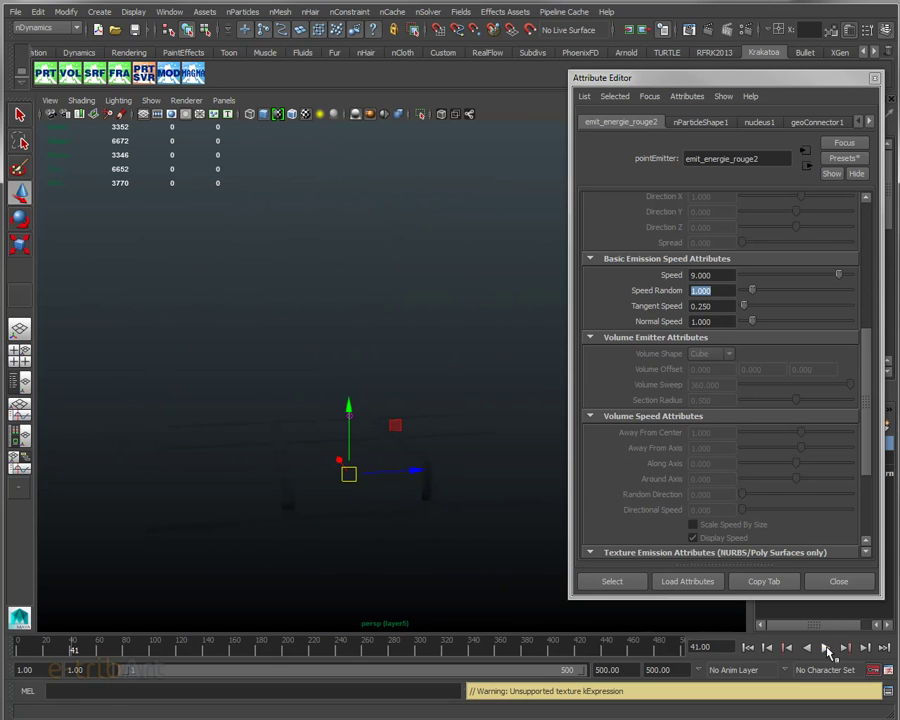
left_click(748, 647)
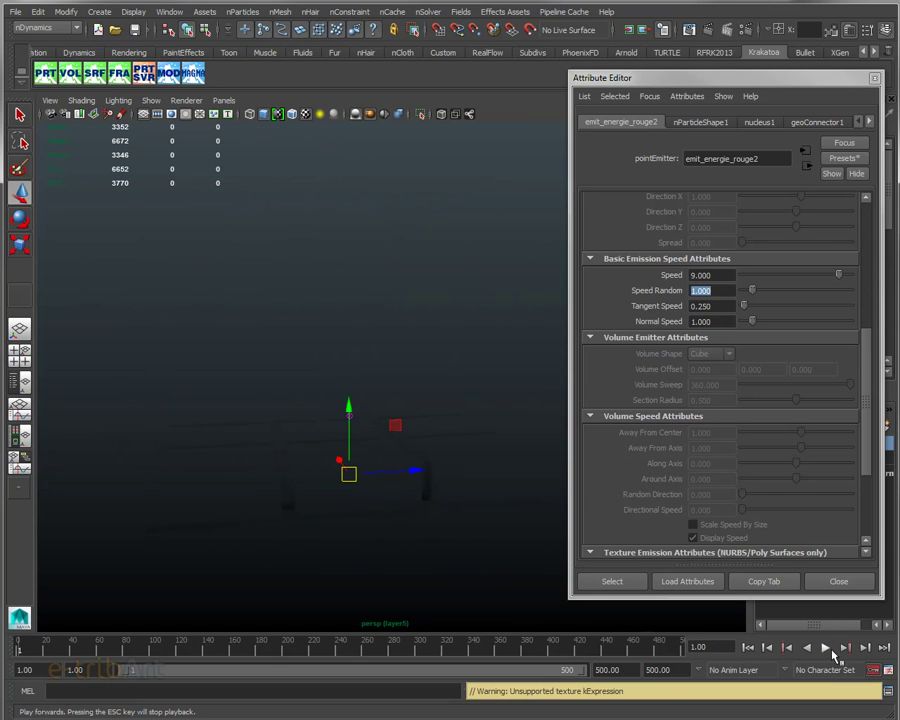
left_click(832, 648)
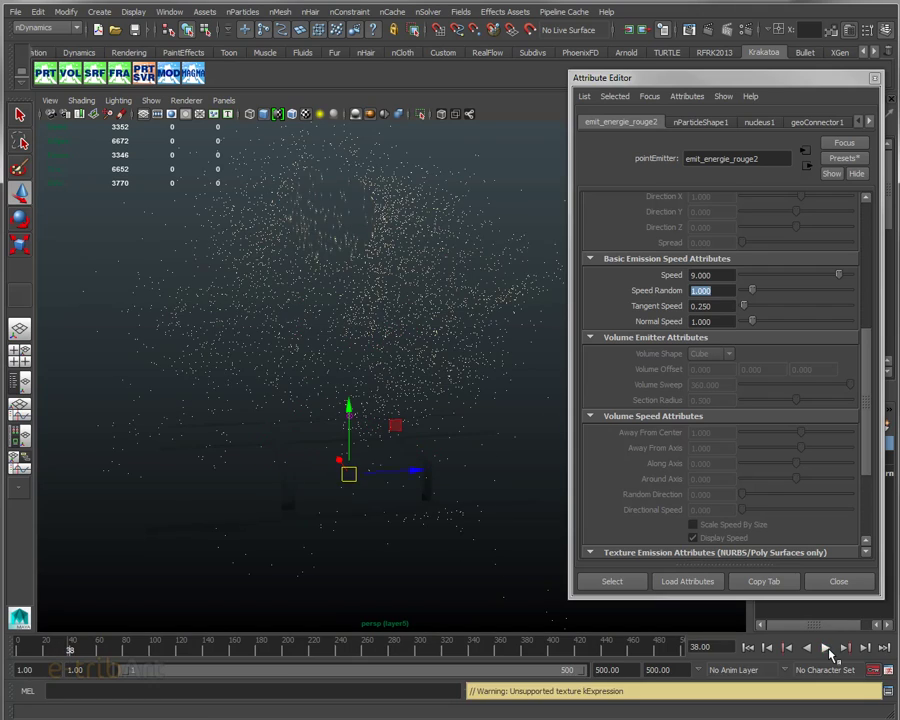
mouse_move(354, 400)
left_mouse_down("alt")
mouse_move(354, 384)
mouse_move(352, 400)
left_mouse_up("alt")
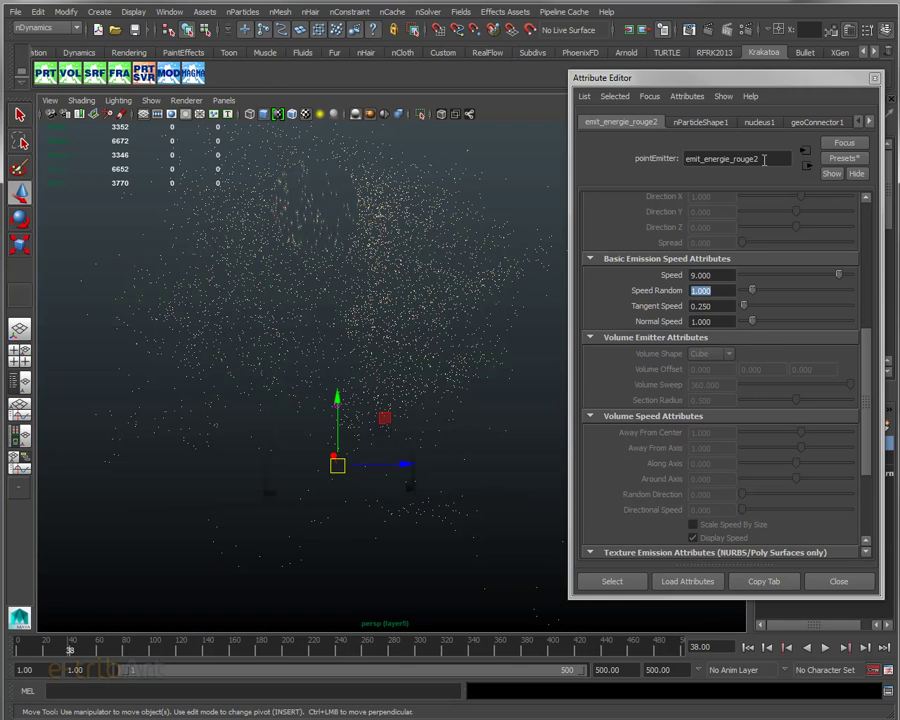
Review nParticleShape1's lifespan (Random range, 0.300 ± 0.150) and replay the red burst to frame 36.
left_click(703, 121)
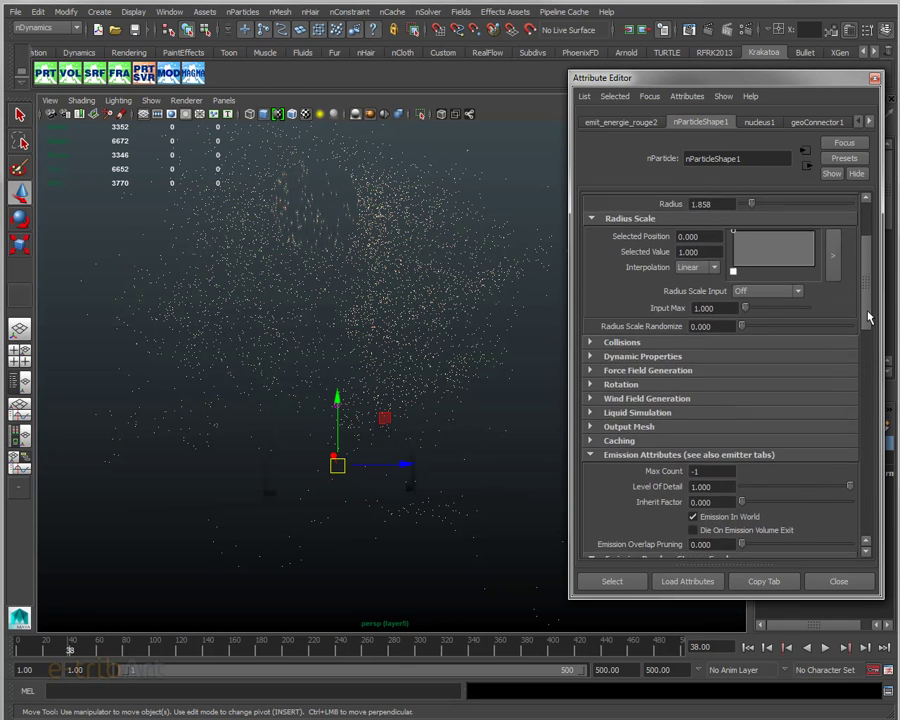
left_click_drag(868, 317, 874, 284)
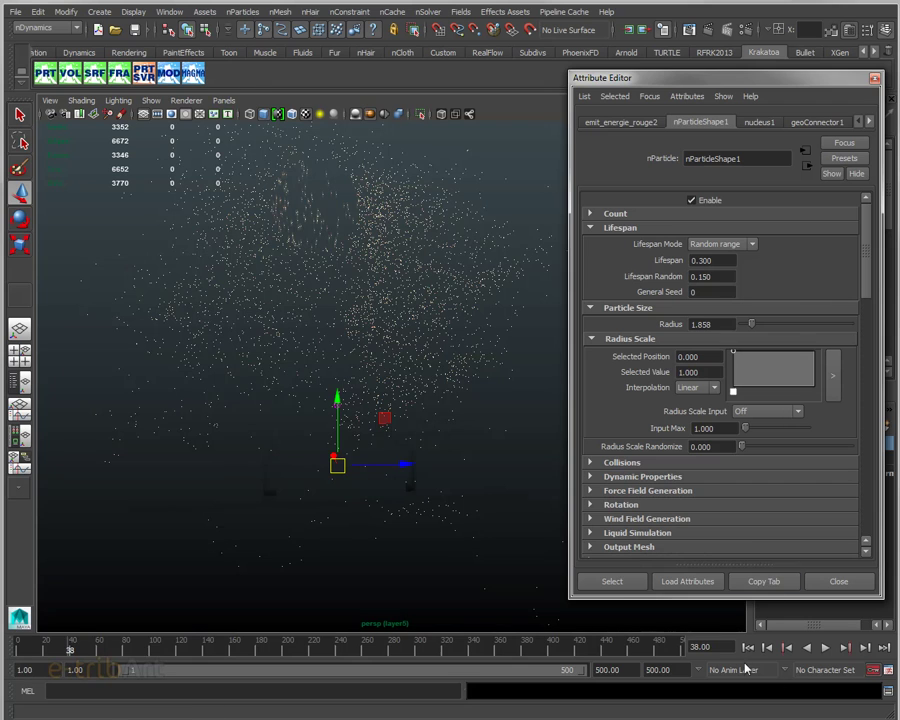
left_click(748, 647)
left_click(823, 648)
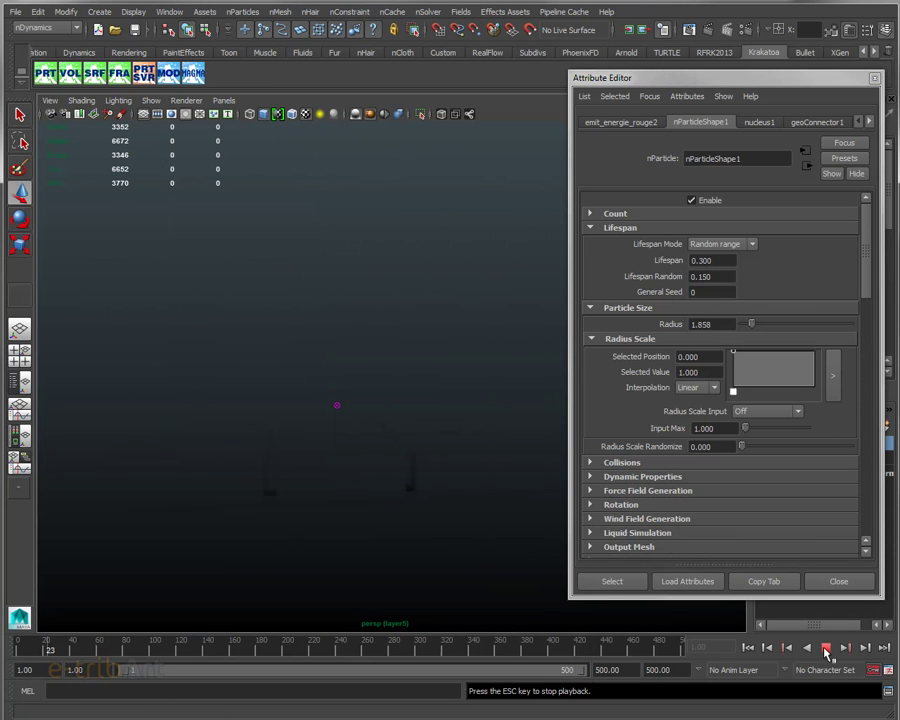
left_click_drag(200, 385, 291, 396, "alt")
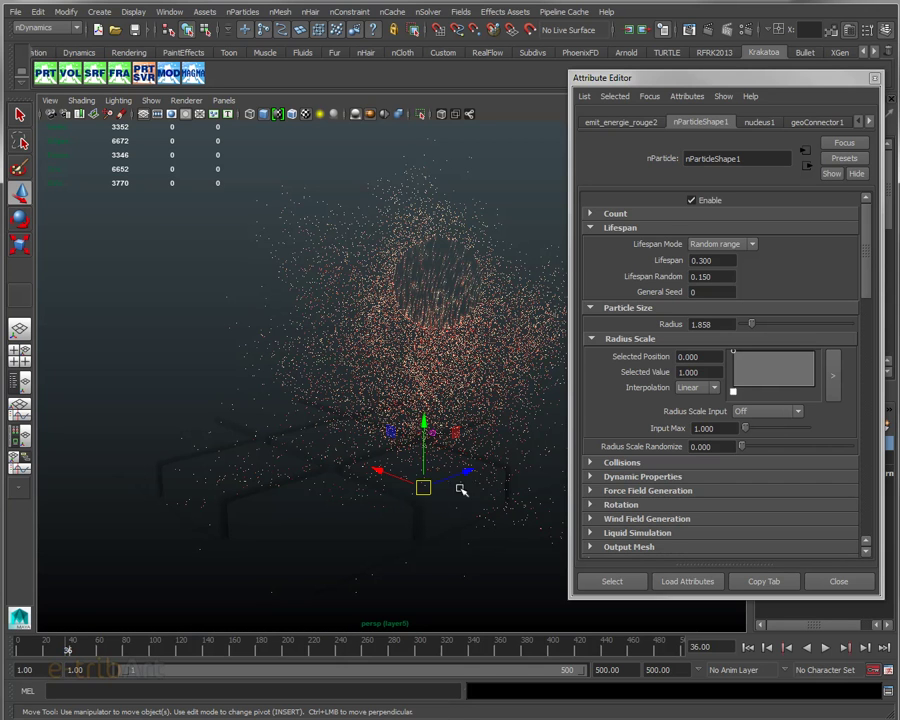
Orbit around the frame-36 burst from several angles, including looking down into it.
left_click_drag(395, 446, 365, 425, "alt")
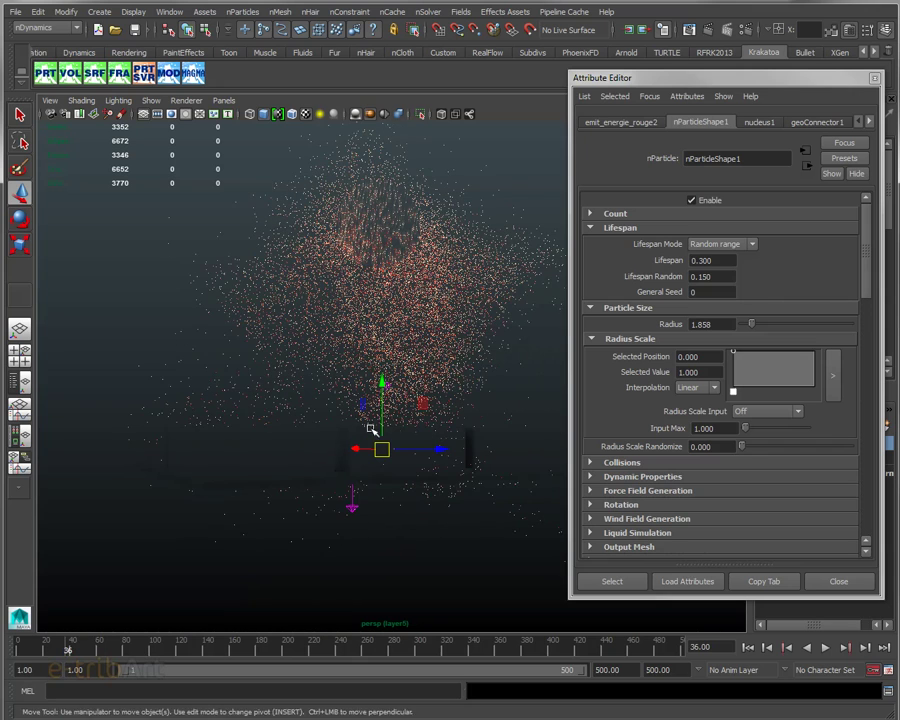
mouse_move(456, 456)
left_mouse_down("alt")
mouse_move(422, 442)
mouse_move(436, 414)
left_mouse_up("alt")
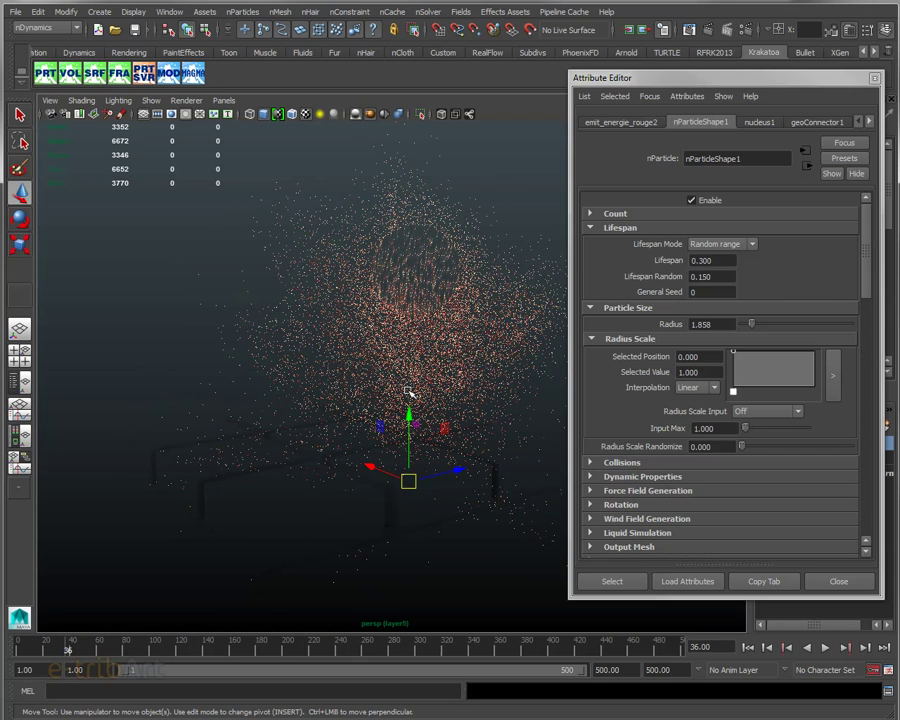
mouse_move(409, 393)
left_mouse_down("alt")
mouse_move(388, 396)
mouse_move(392, 408)
left_mouse_up("alt")
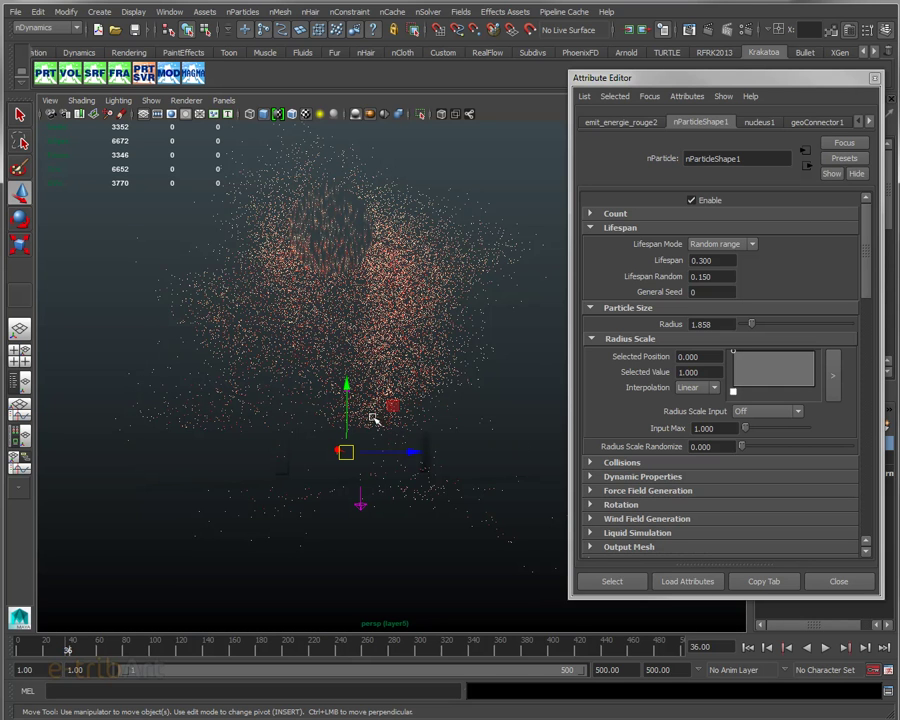
left_click_drag(378, 410, 391, 443, "alt")
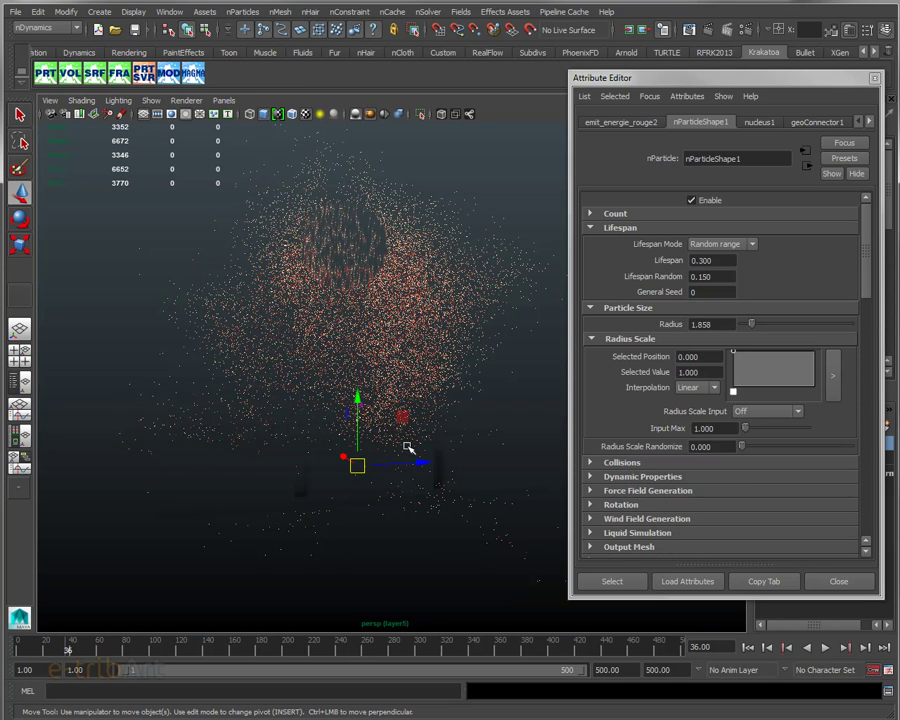
left_click_drag(420, 444, 430, 482, "alt")
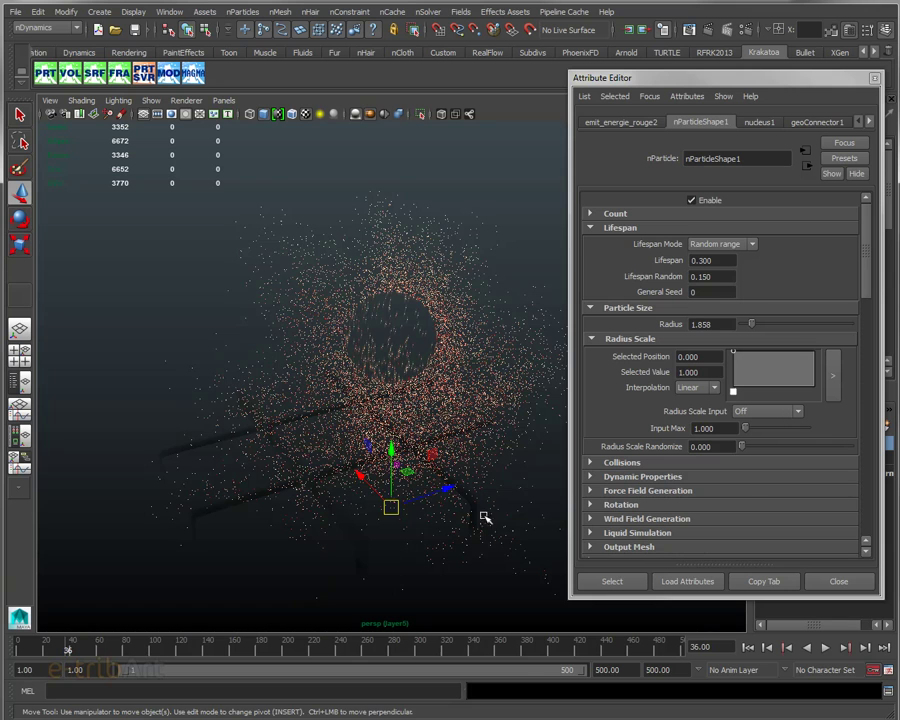
left_click_drag(484, 515, 481, 498, "alt")
Close the Attribute Editor, select cube6 and adjust the view slightly.
left_click_drag(682, 78, 899, 160)
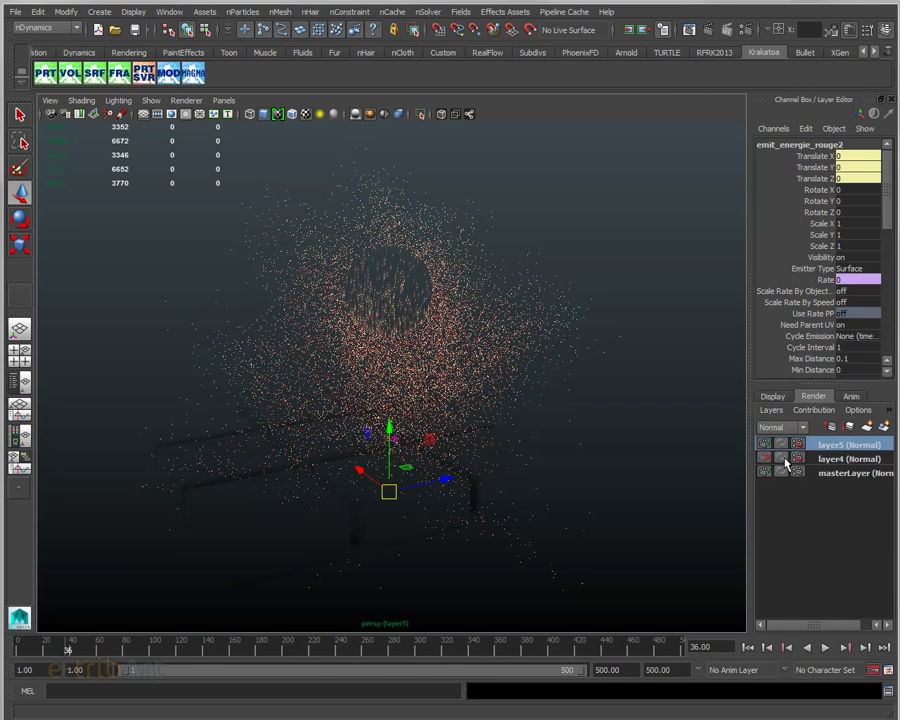
left_click(276, 524)
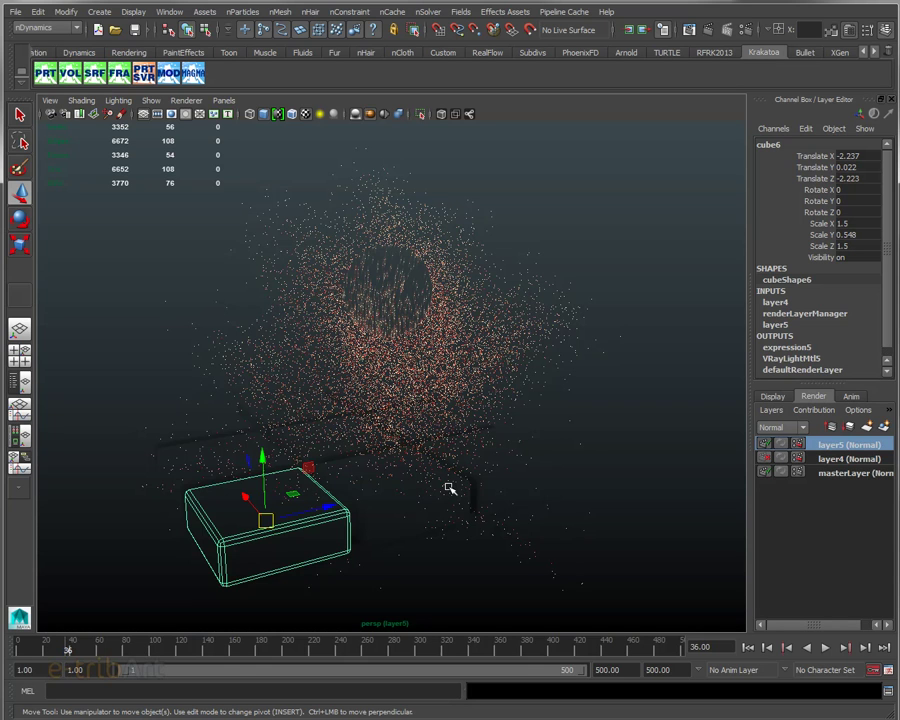
left_click_drag(404, 356, 412, 414, "alt")
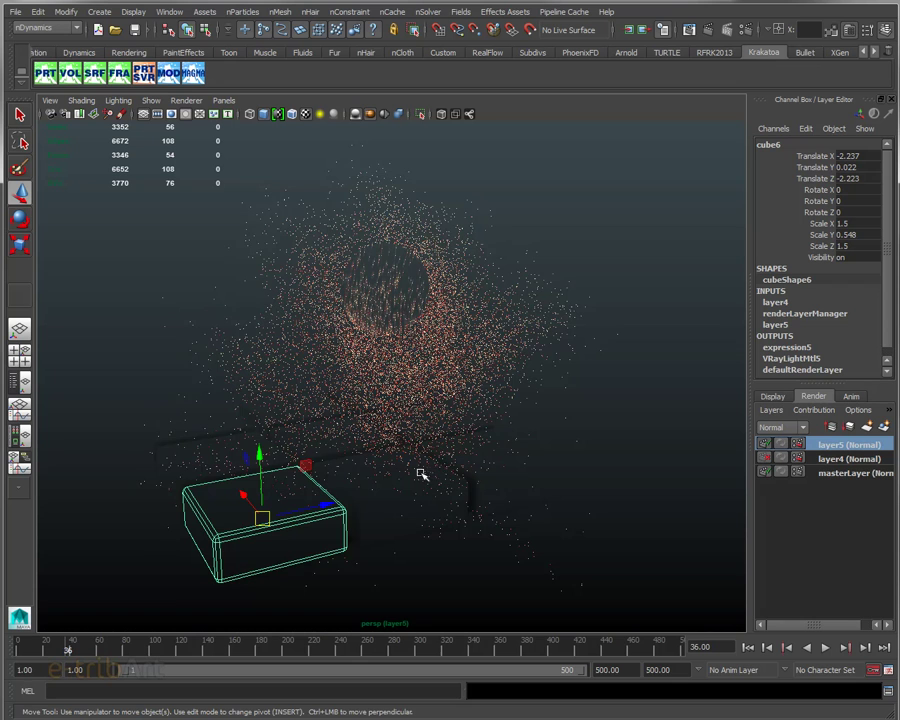
left_click_drag(418, 470, 418, 456, "alt")
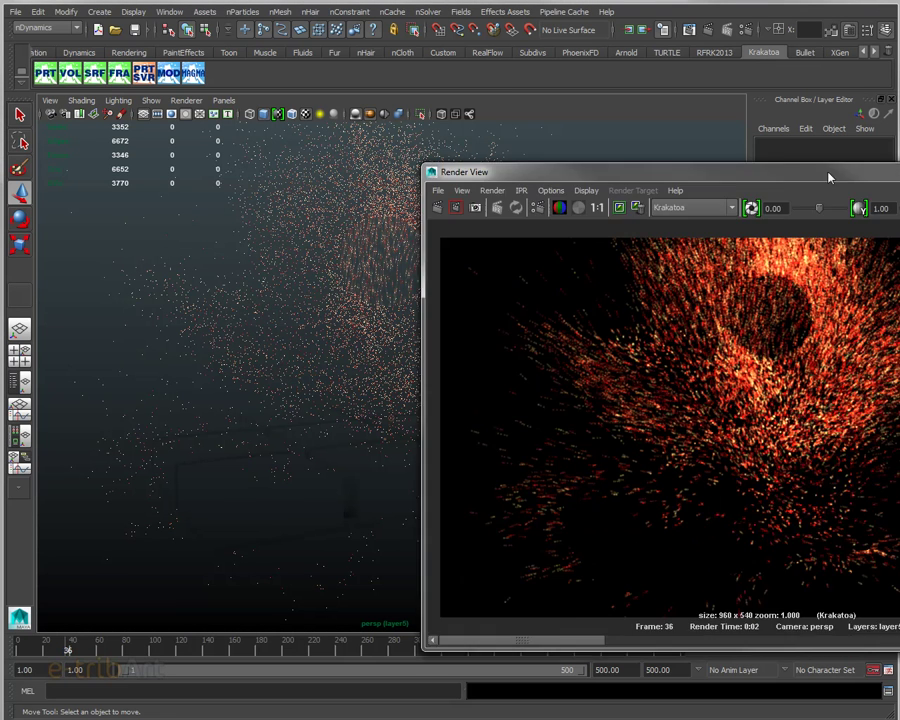
Re-render frame 36 with Krakatoa in Render View, then move the render window aside.
left_click_drag(840, 176, 510, 84)
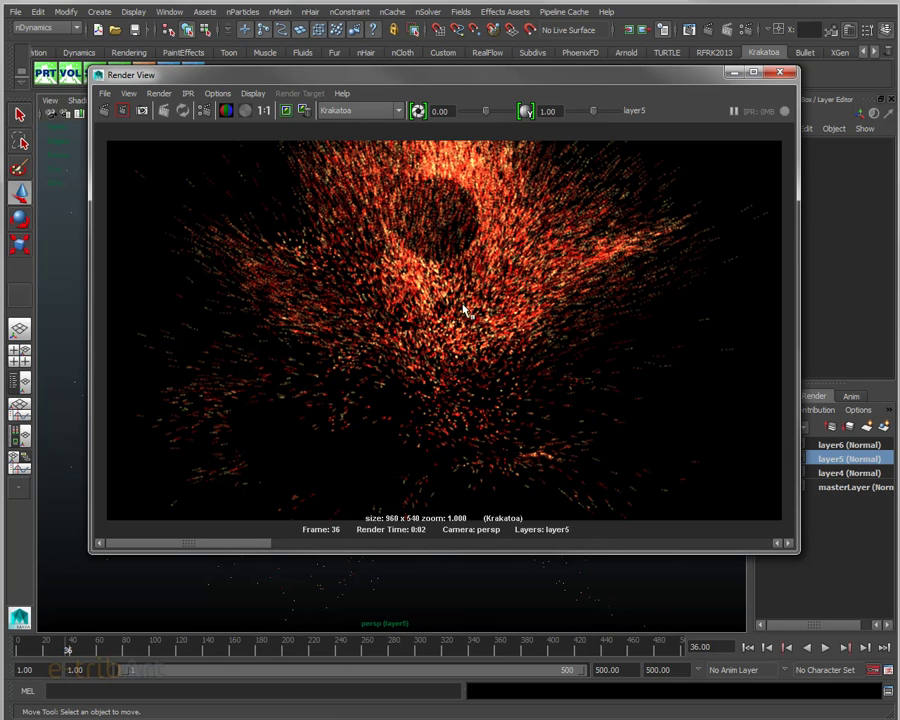
mouse_move(418, 78)
left_mouse_down()
mouse_move(497, 53)
mouse_move(490, 67)
left_mouse_up()
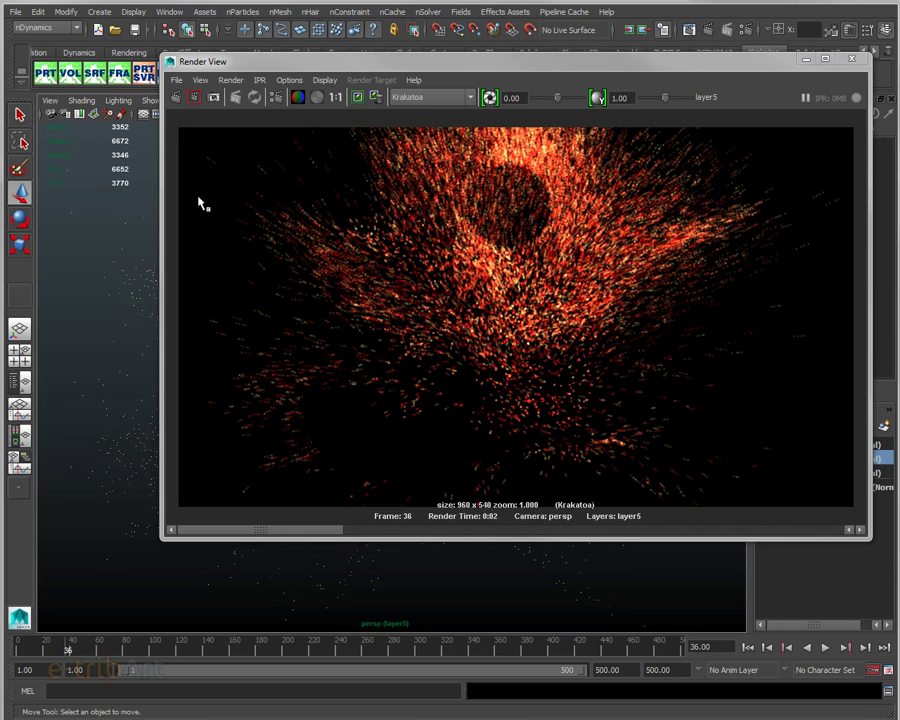
left_click(177, 97)
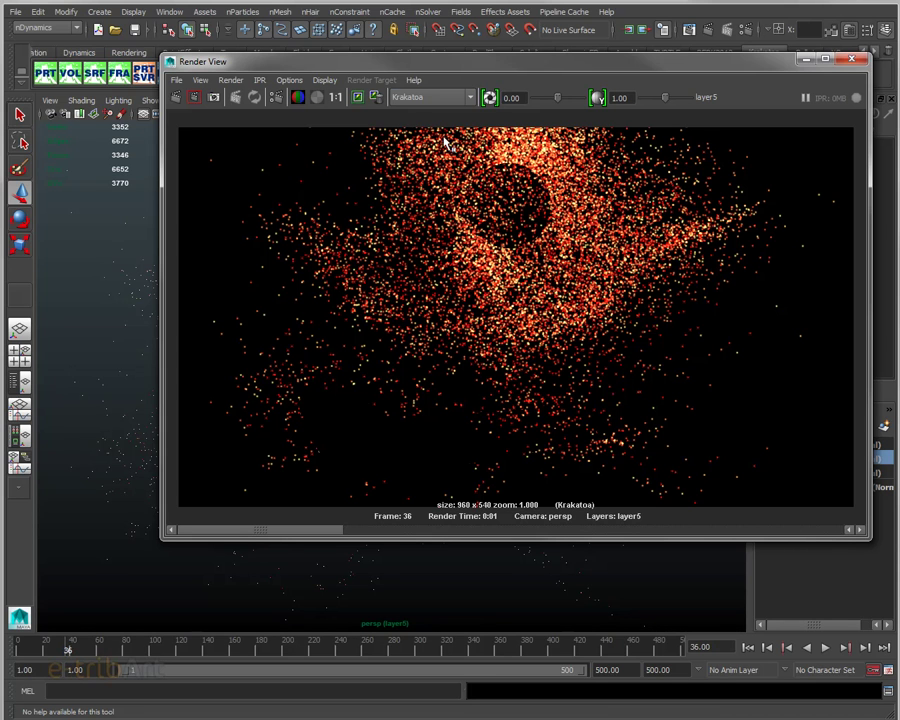
mouse_move(455, 70)
left_mouse_down()
mouse_move(215, 295)
mouse_move(393, 119)
left_mouse_up()
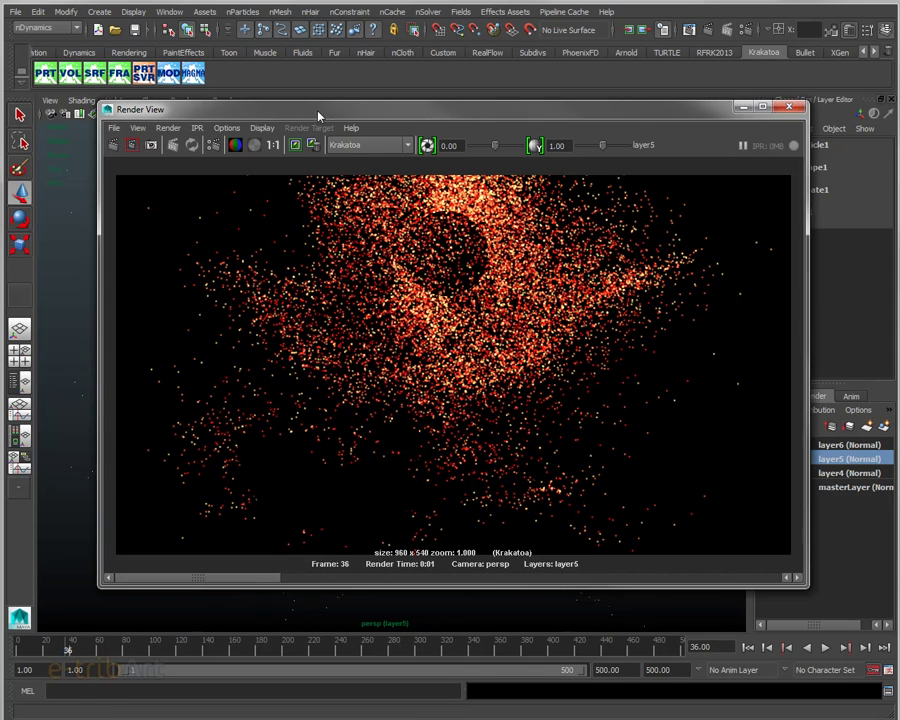
left_click_drag(318, 116, 344, 108)
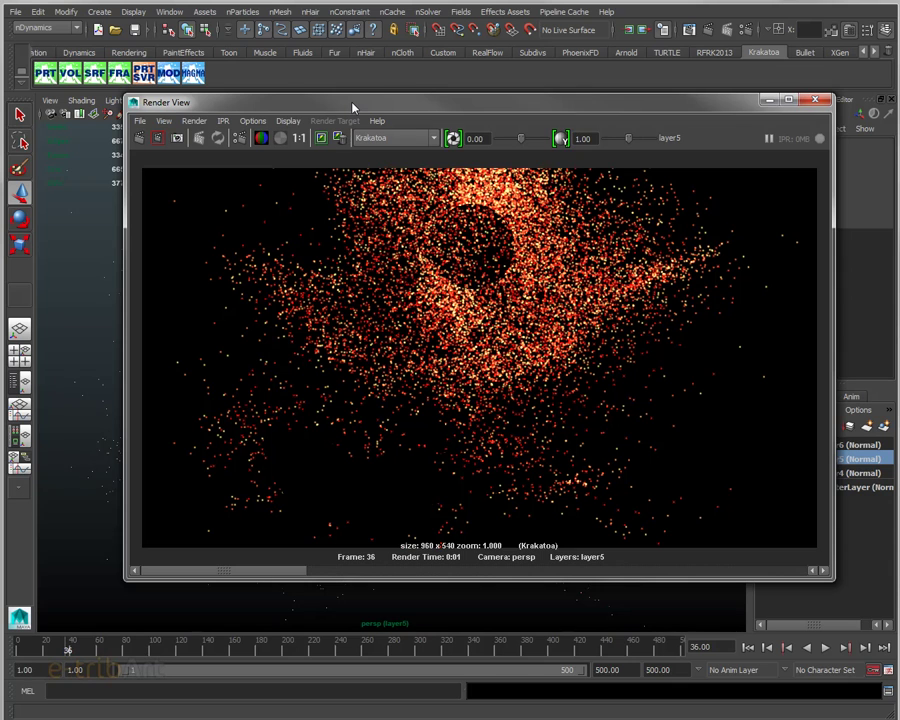
mouse_move(355, 104)
left_mouse_down()
mouse_move(369, 93)
mouse_move(376, 101)
left_mouse_up()
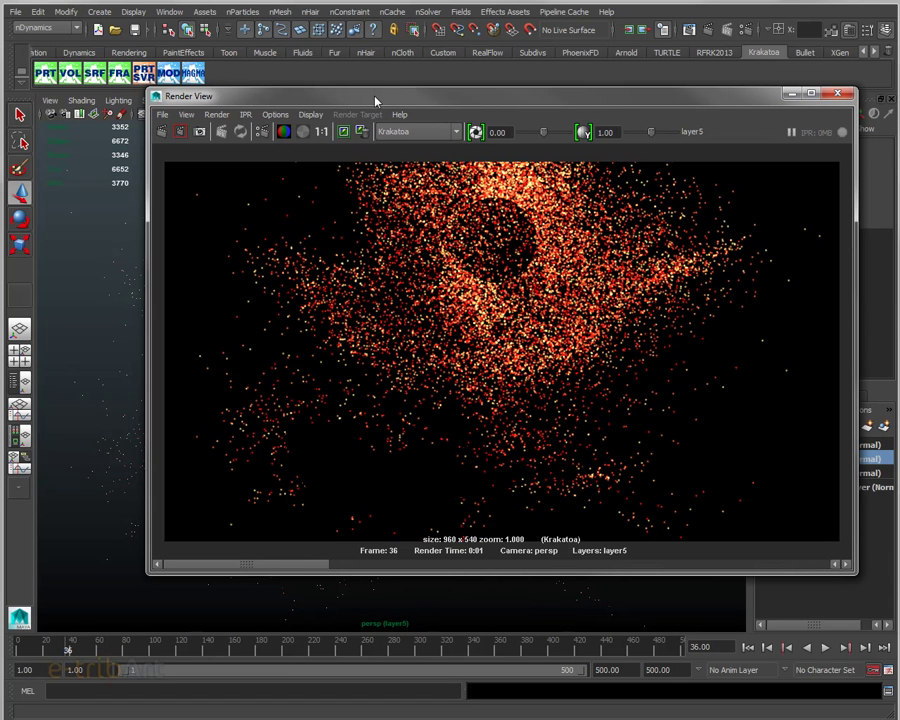
mouse_move(376, 101)
left_mouse_down()
mouse_move(440, 118)
mouse_move(899, 160)
left_mouse_up()
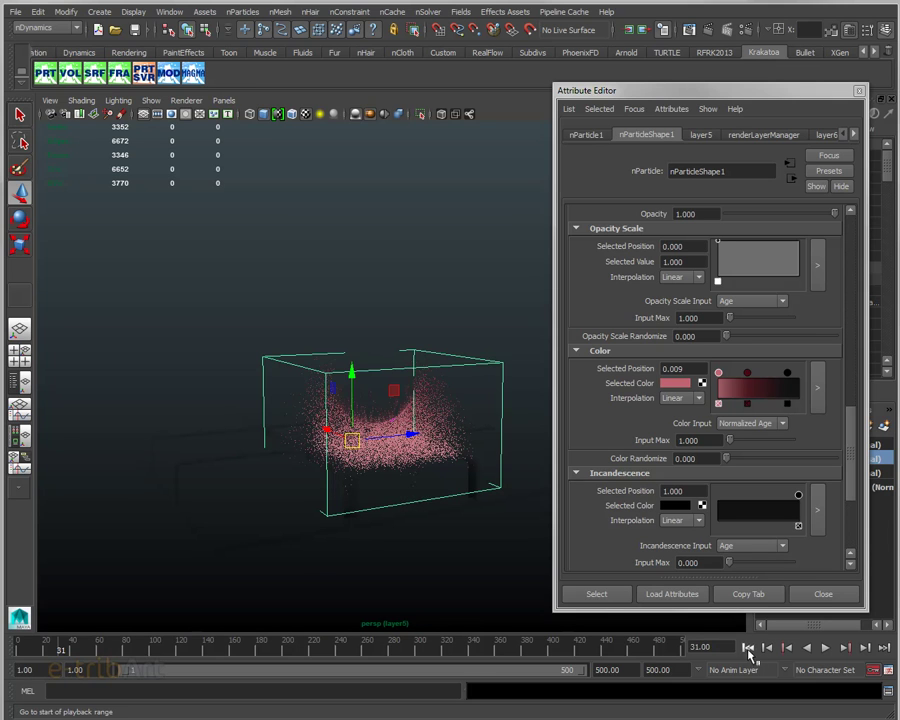
Replay the simulation, stop around frame 29, and step forward to frame 31.
left_click(750, 650)
left_click(826, 649)
left_click(826, 649)
left_click(826, 649)
left_click(826, 649)
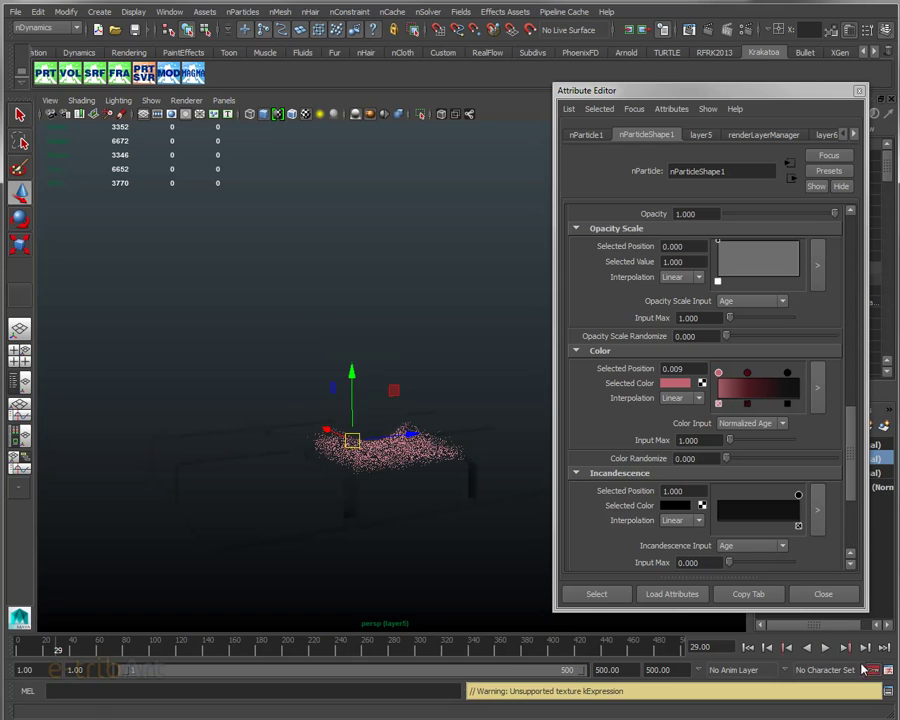
left_click(866, 648)
left_click(866, 648)
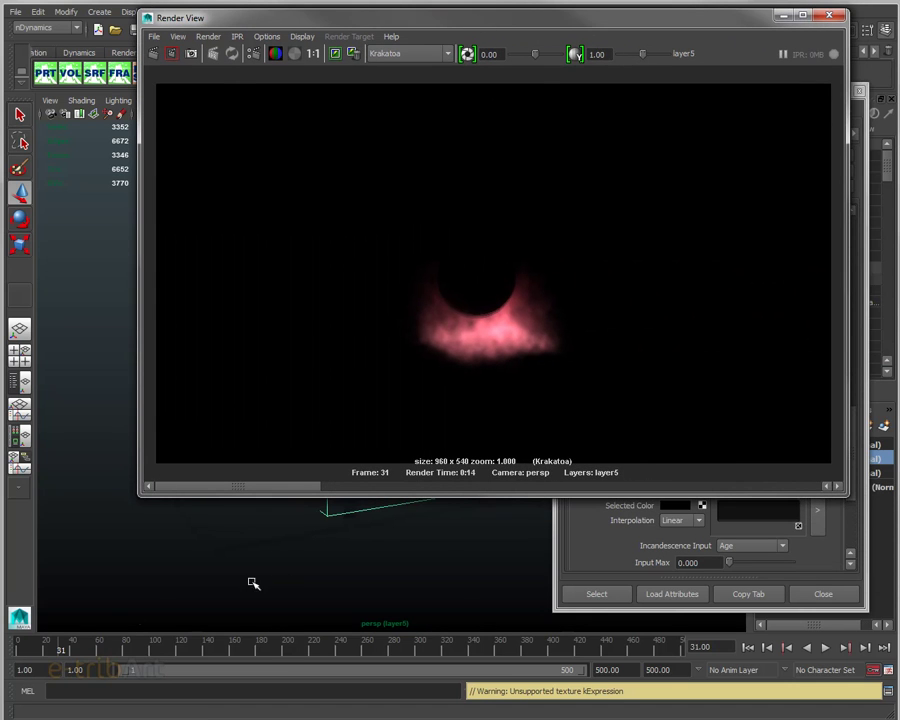
Step the simulation to frame 33 and re-render it with Krakatoa.
left_click_drag(450, 495, 450, 341)
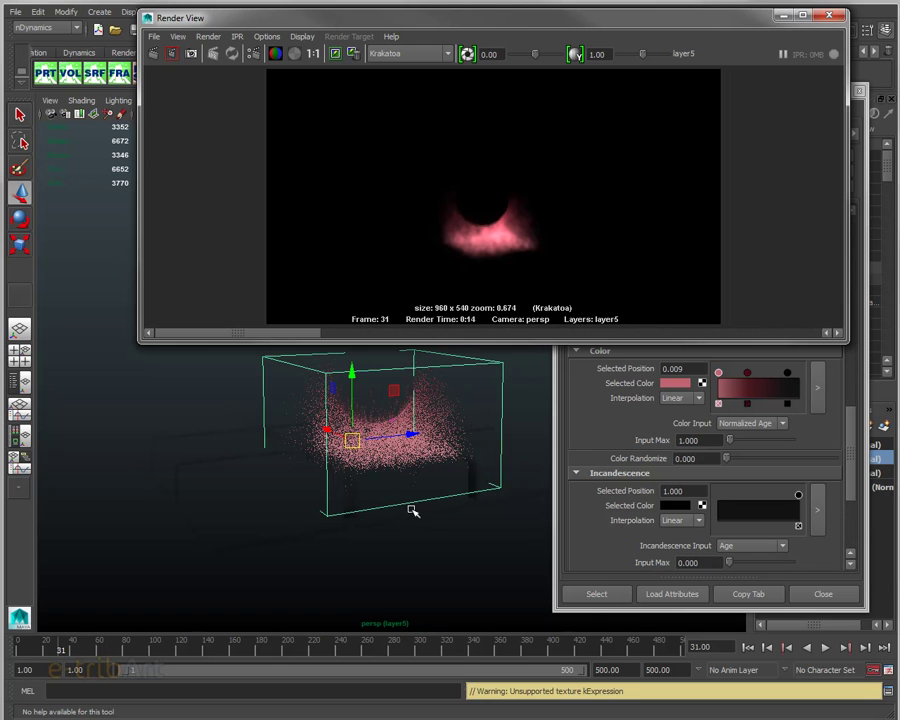
left_click_drag(386, 494, 372, 516, "alt")
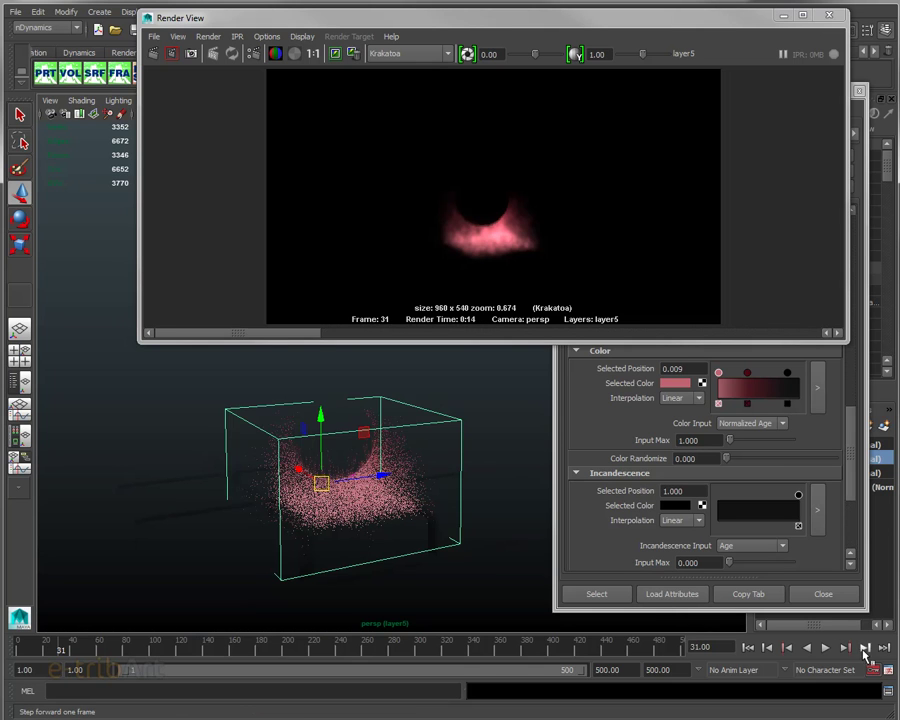
left_click(866, 648)
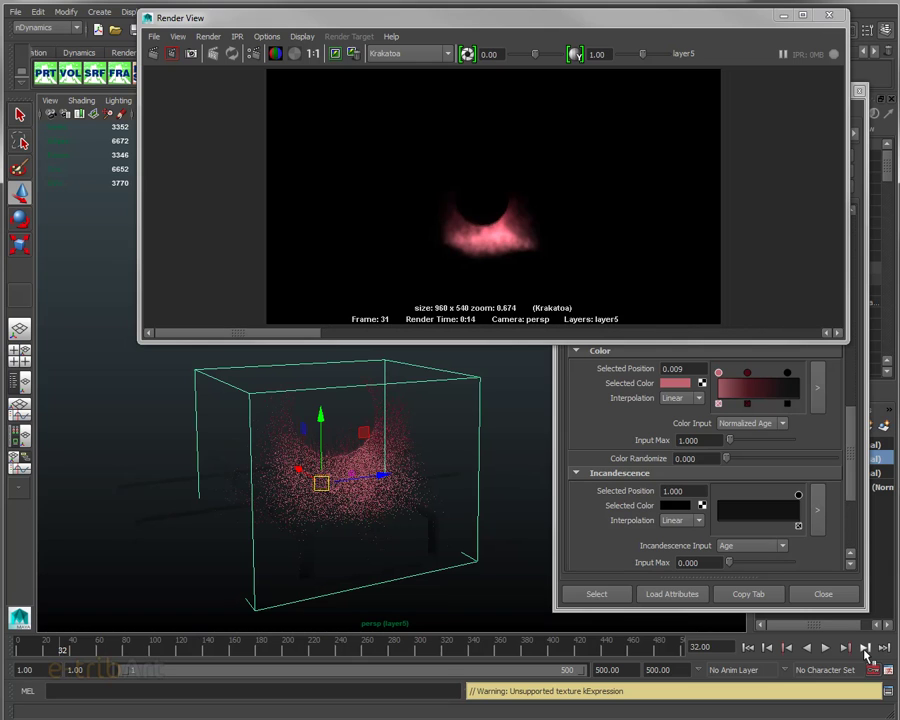
left_click(866, 649)
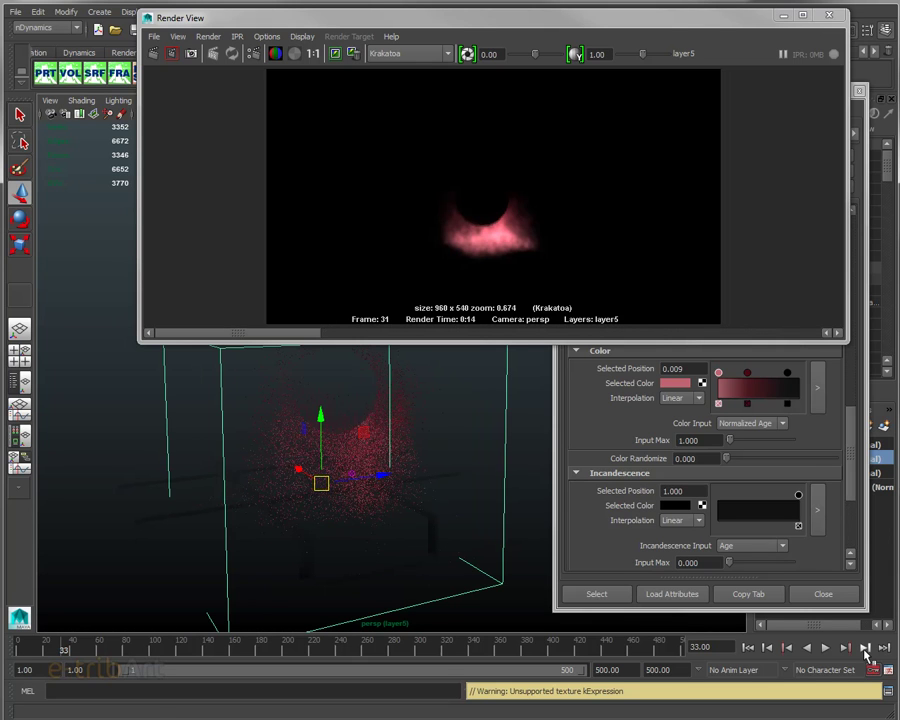
left_click(155, 53)
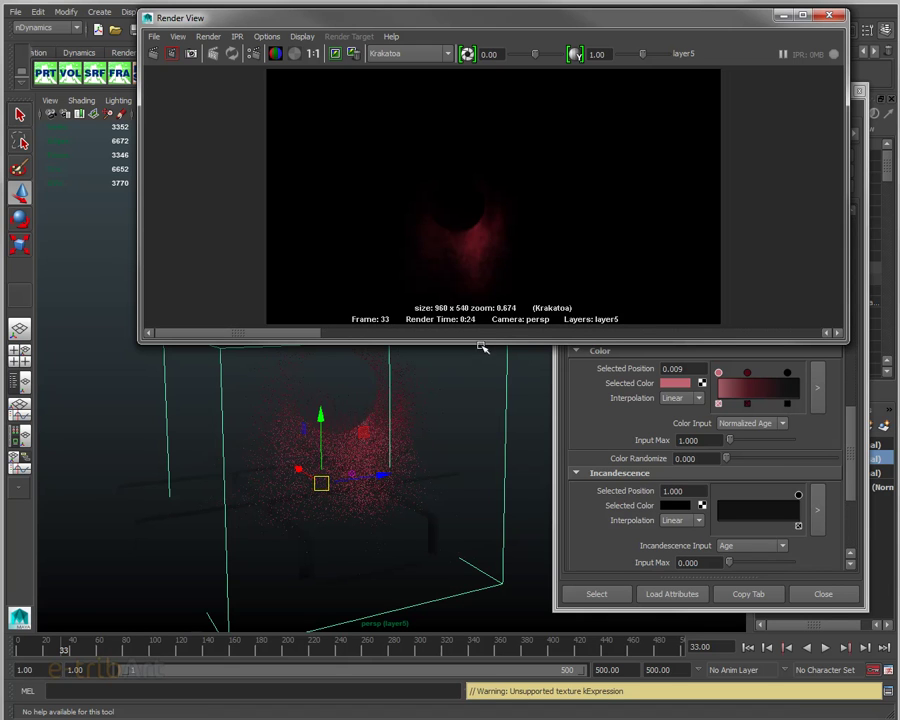
Check the render's alpha channel and RGB image, then resize and move the render window away.
left_click_drag(481, 343, 481, 357)
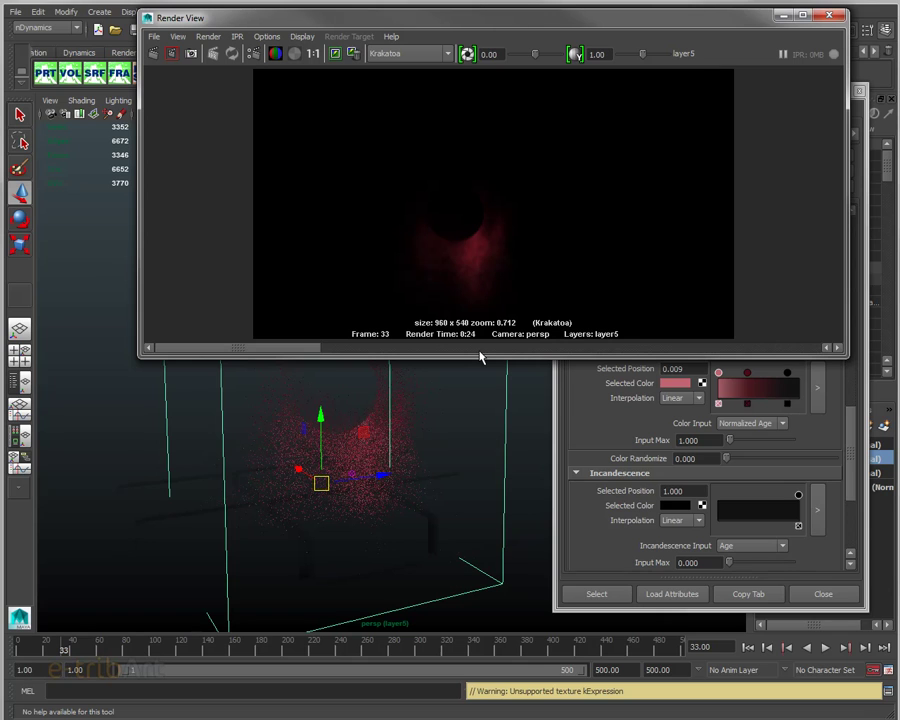
left_click(294, 55)
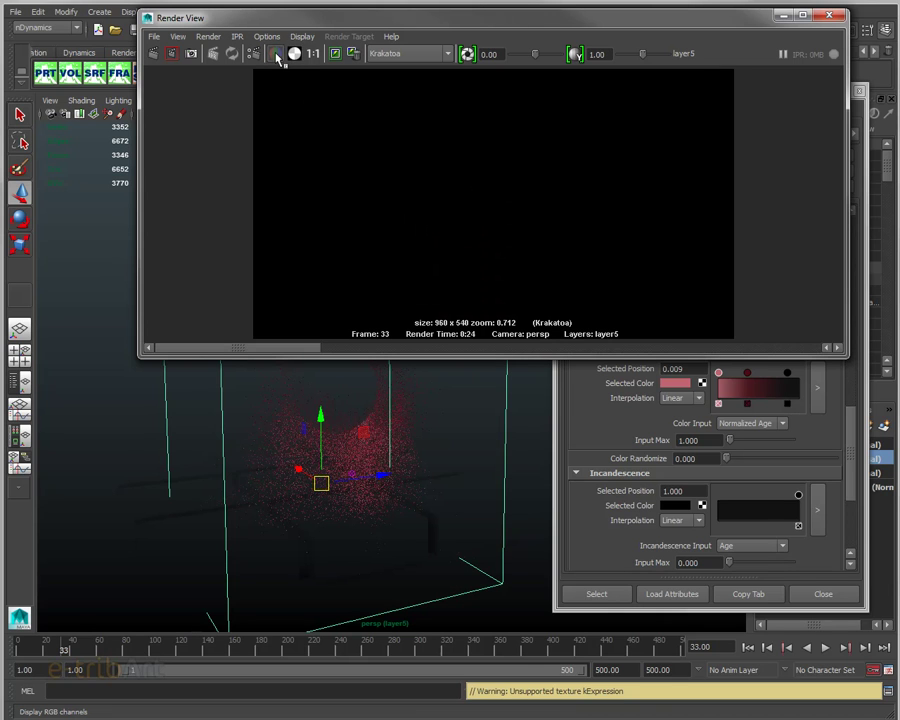
left_click(275, 54)
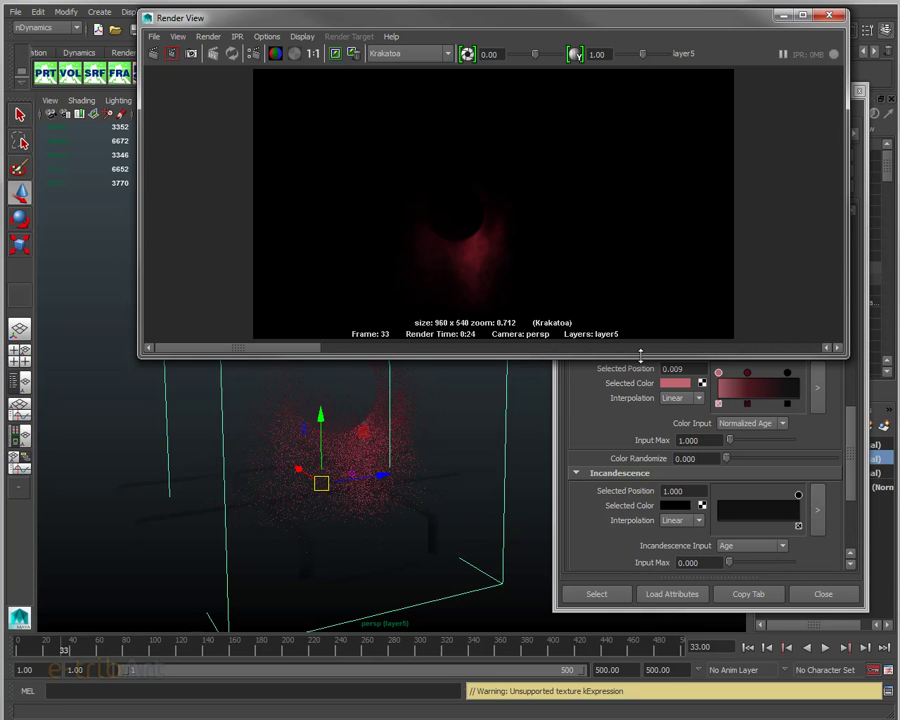
left_click_drag(640, 355, 640, 304)
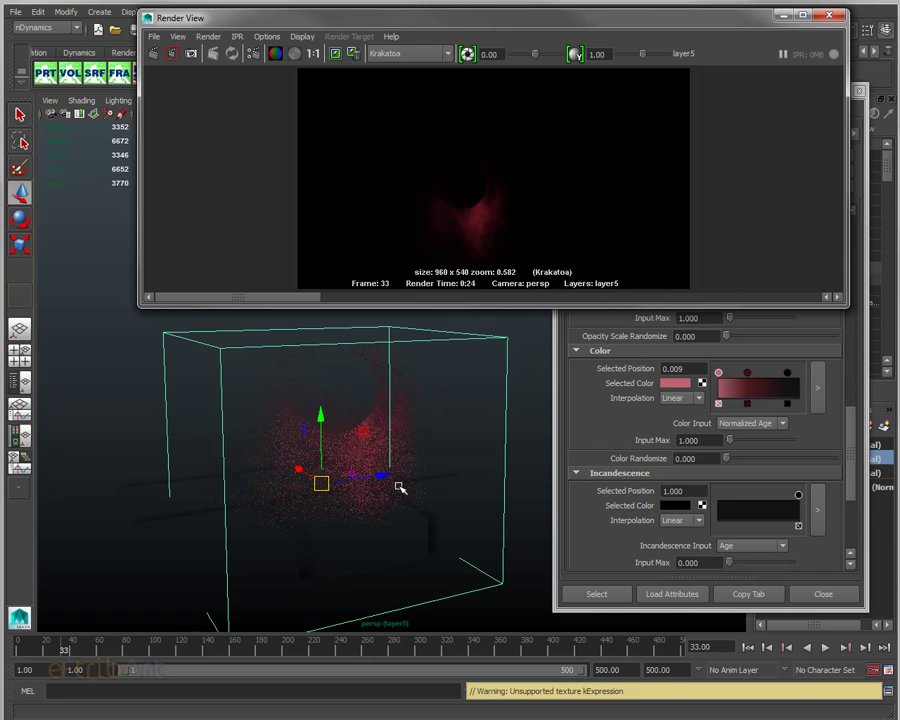
mouse_move(414, 21)
left_mouse_down()
mouse_move(474, 50)
mouse_move(420, 0)
left_mouse_up()
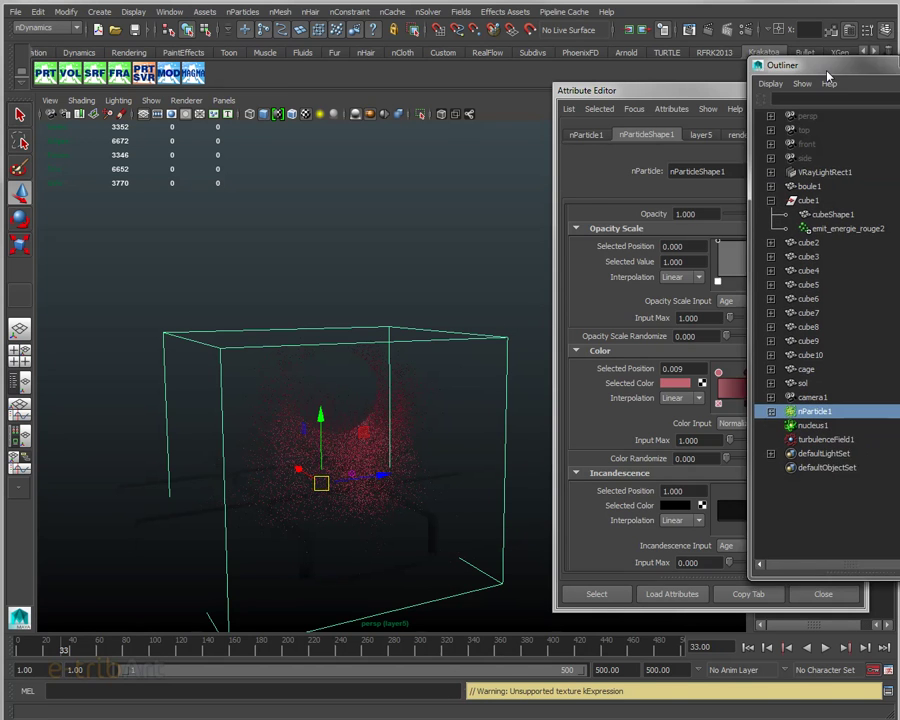
Open the Outliner and display the emit_energie_rouge2 emitter's attributes.
left_click_drag(800, 52, 650, 52)
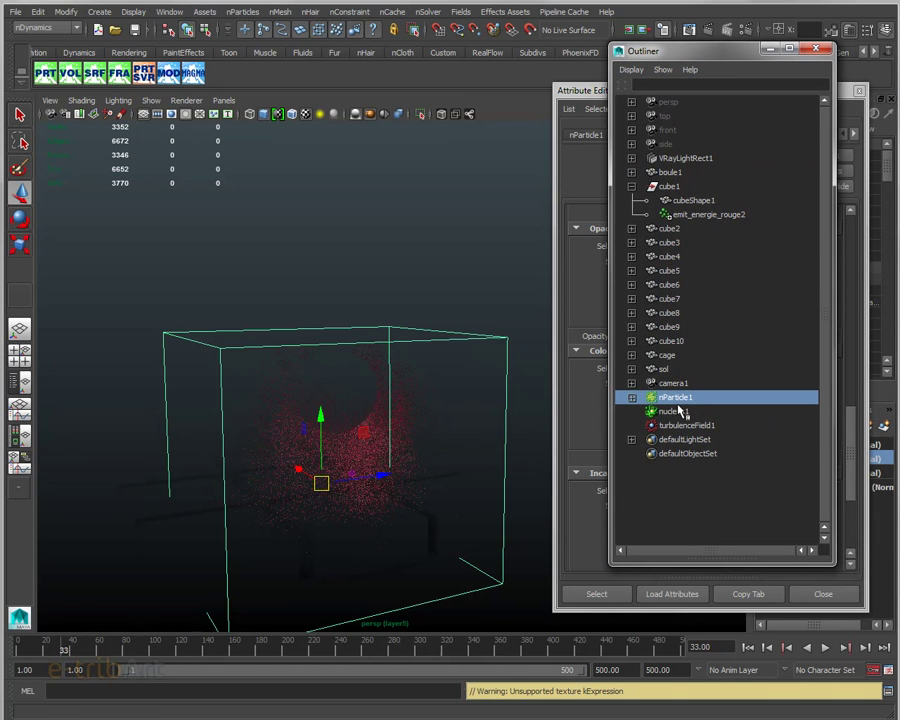
left_click_drag(660, 60, 333, 62)
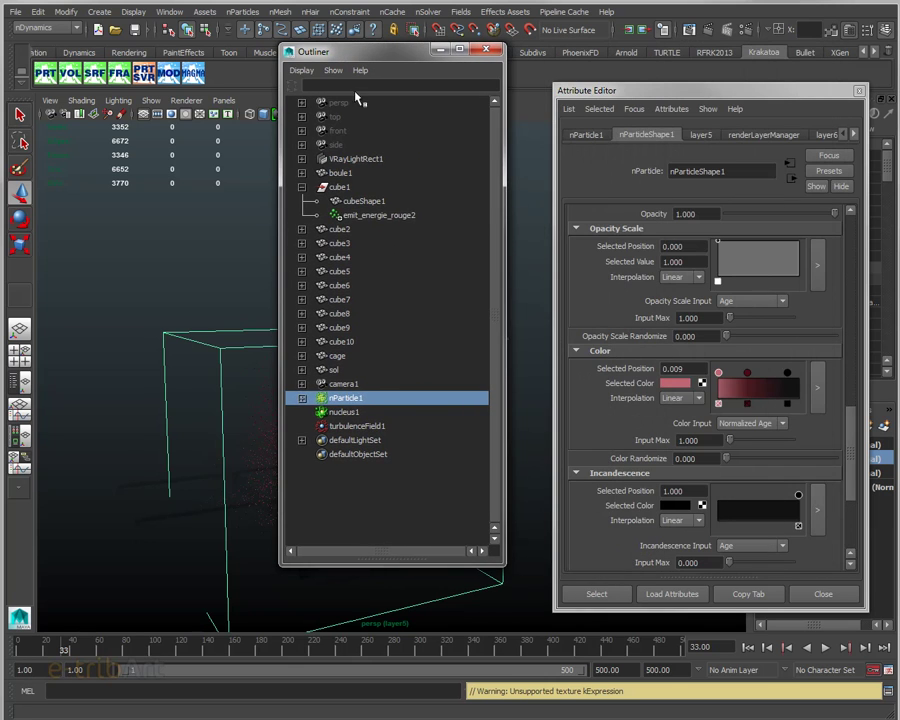
left_click(352, 218)
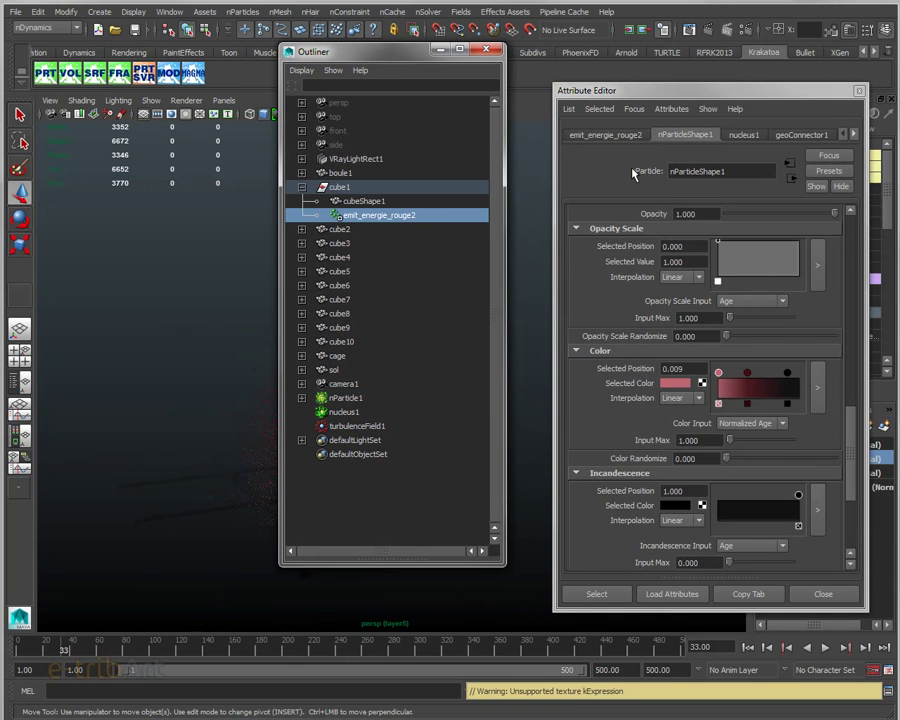
left_click(634, 138)
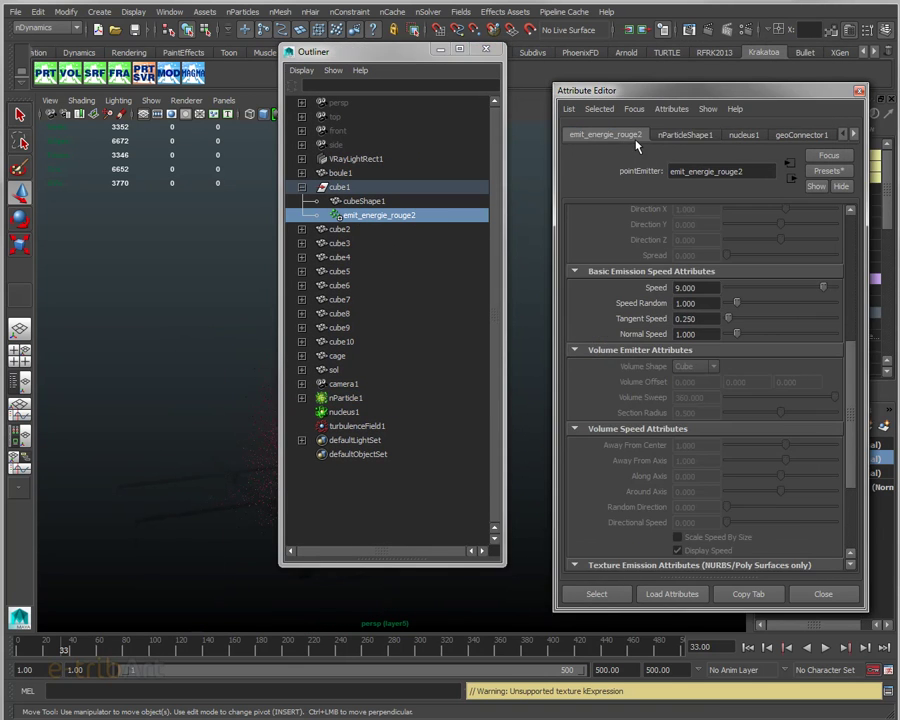
Browse the emitter Presets list twice without applying any preset.
left_click(829, 170)
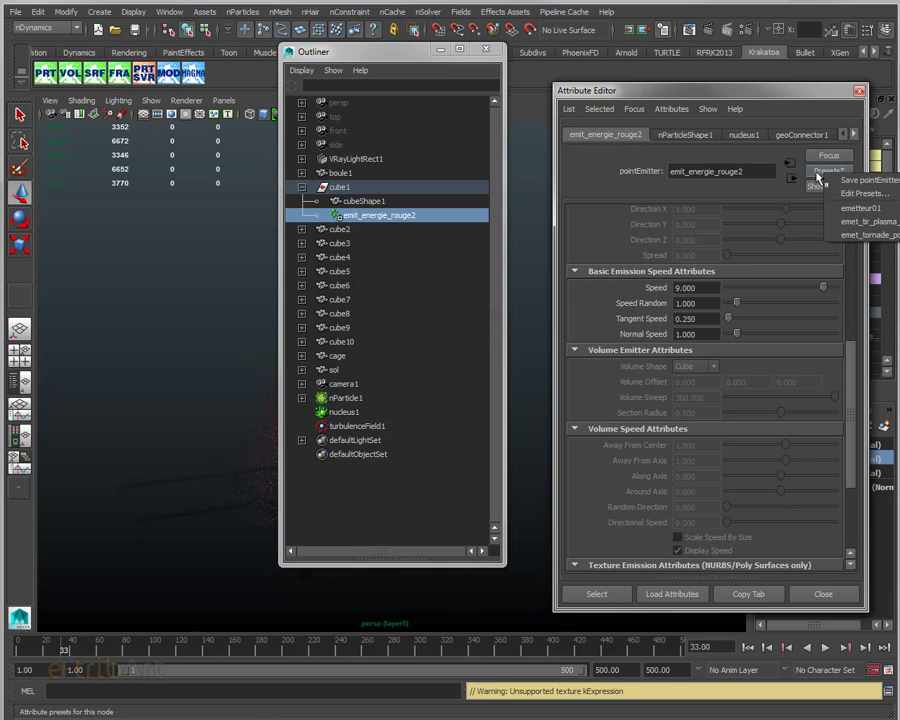
left_click(744, 97)
left_click_drag(744, 97, 519, 90)
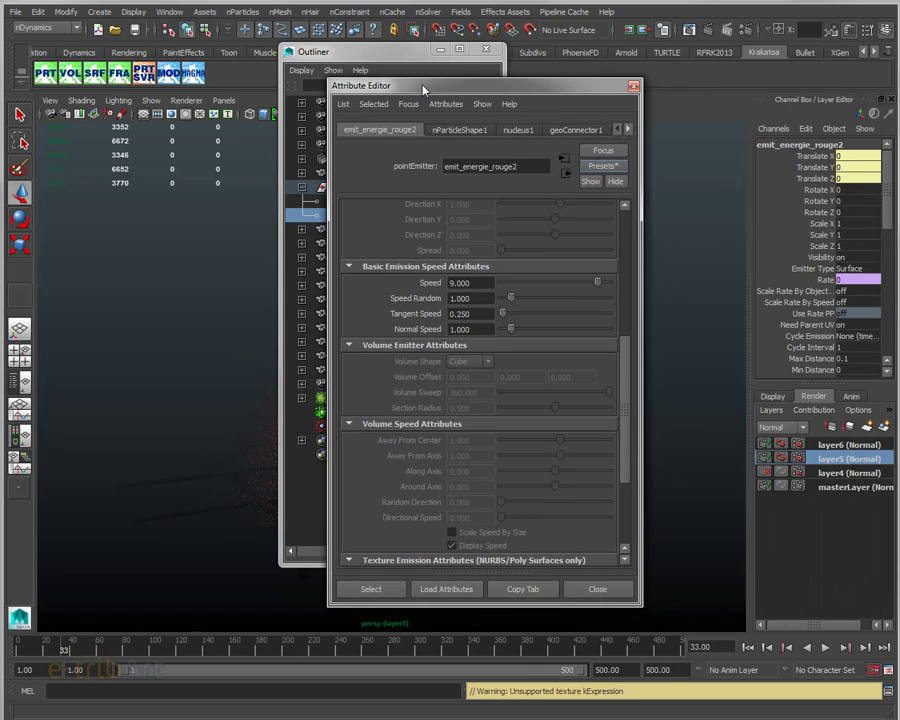
left_click(603, 163)
mouse_move(669, 216)
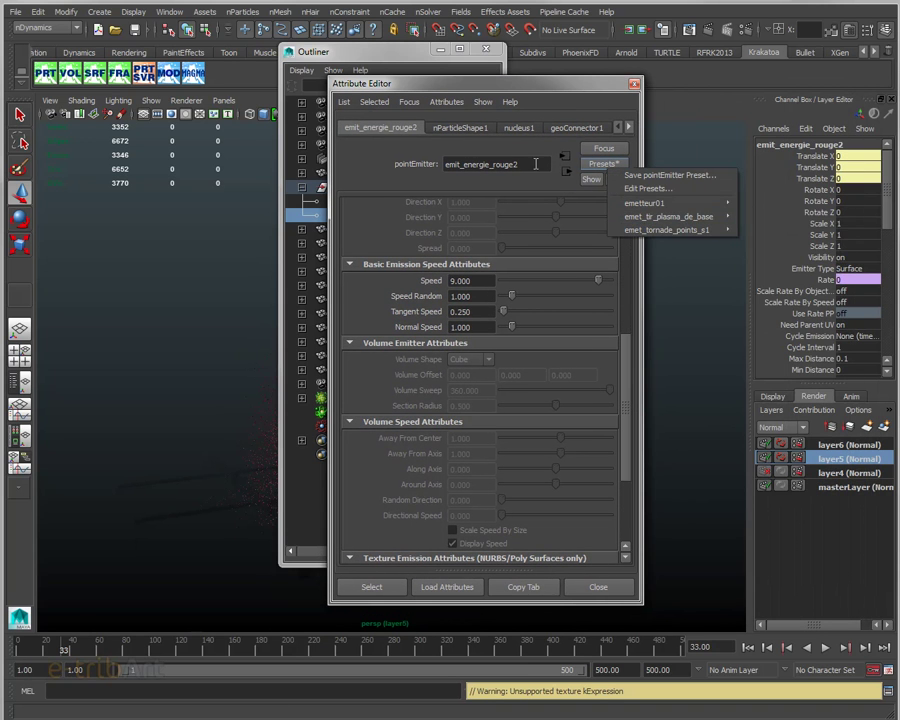
left_click(505, 90)
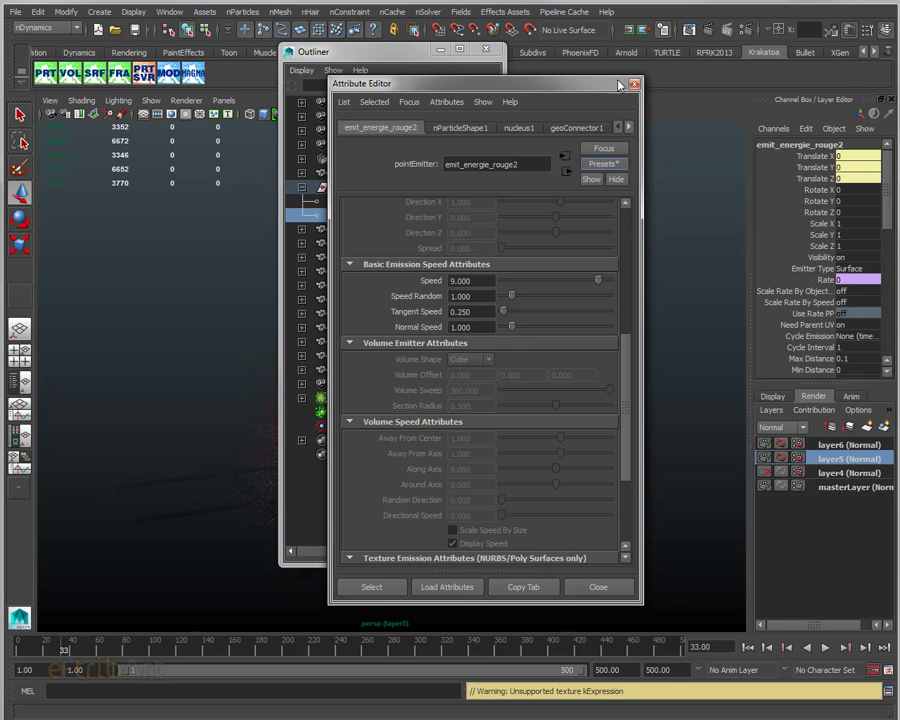
mouse_move(510, 86)
left_mouse_down()
mouse_move(627, 78)
mouse_move(733, 56)
left_mouse_up()
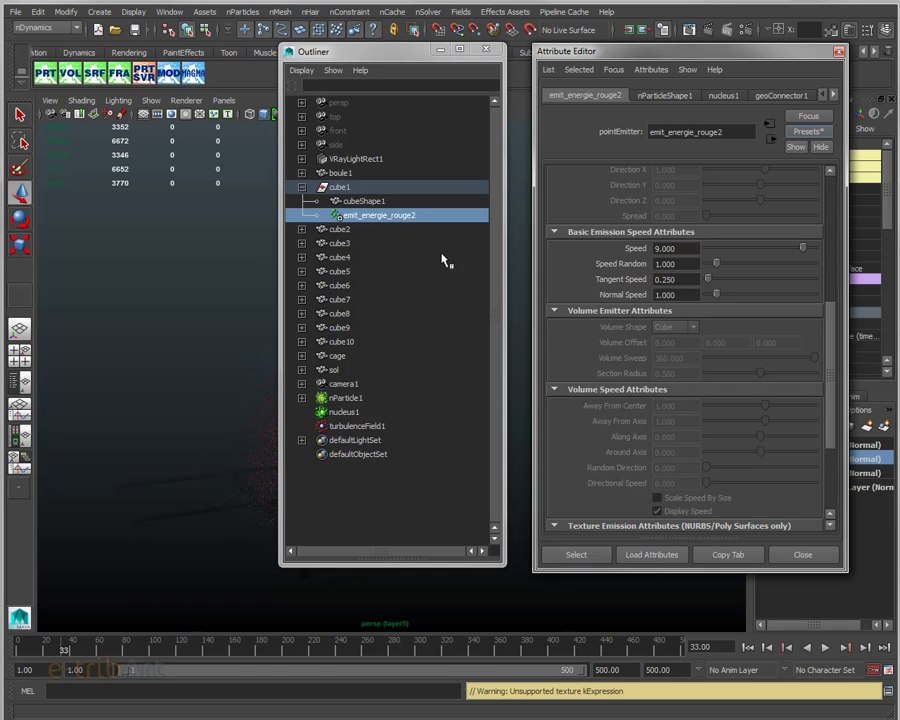
left_click_drag(403, 53, 421, 57)
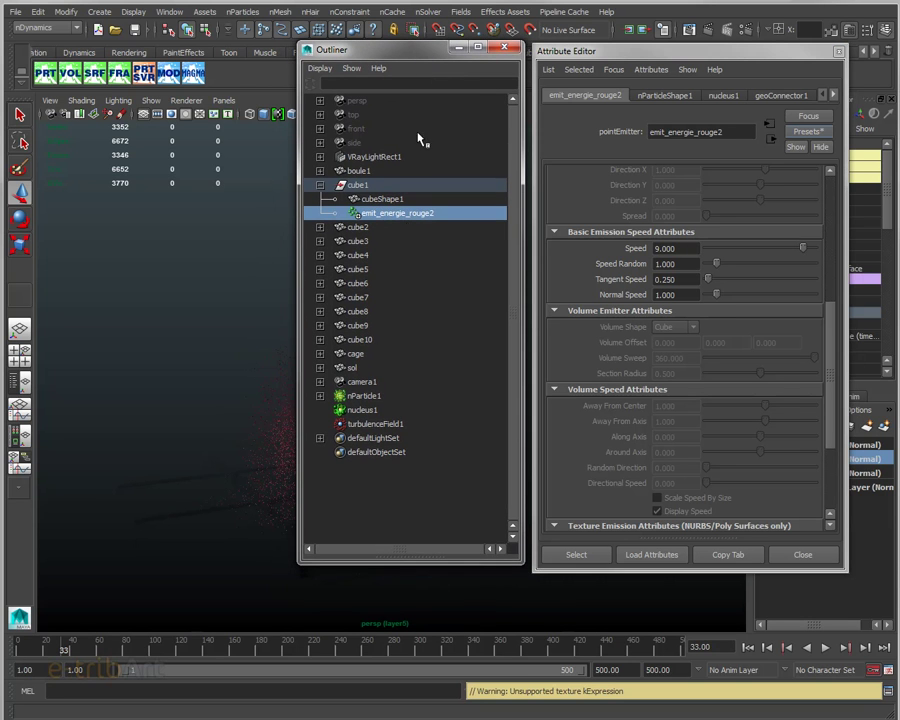
scroll(714, 262, "up", 3)
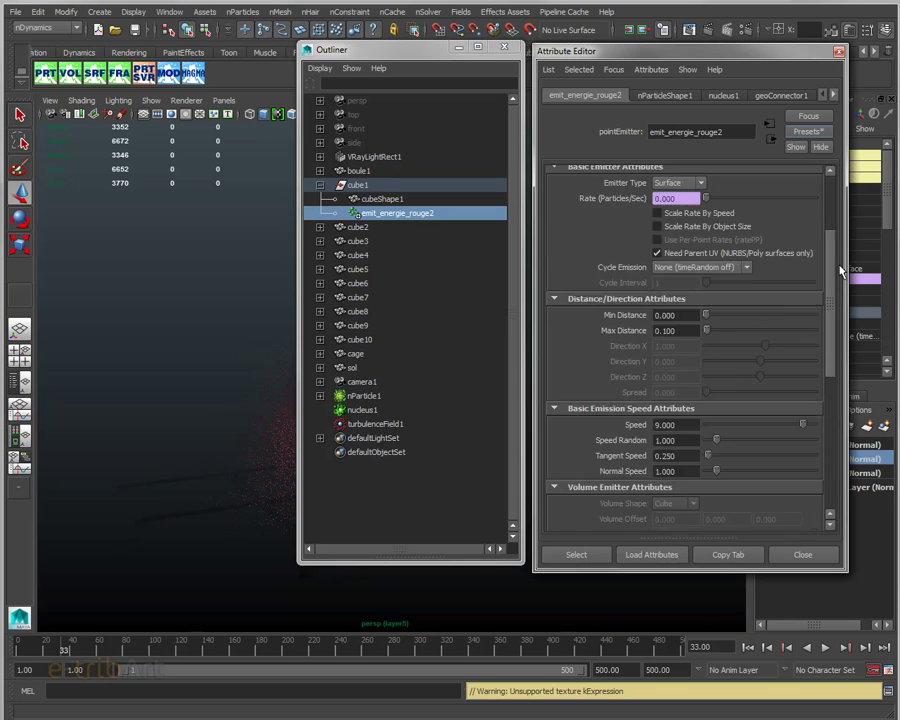
scroll(714, 262, "up", 3)
key("Return")
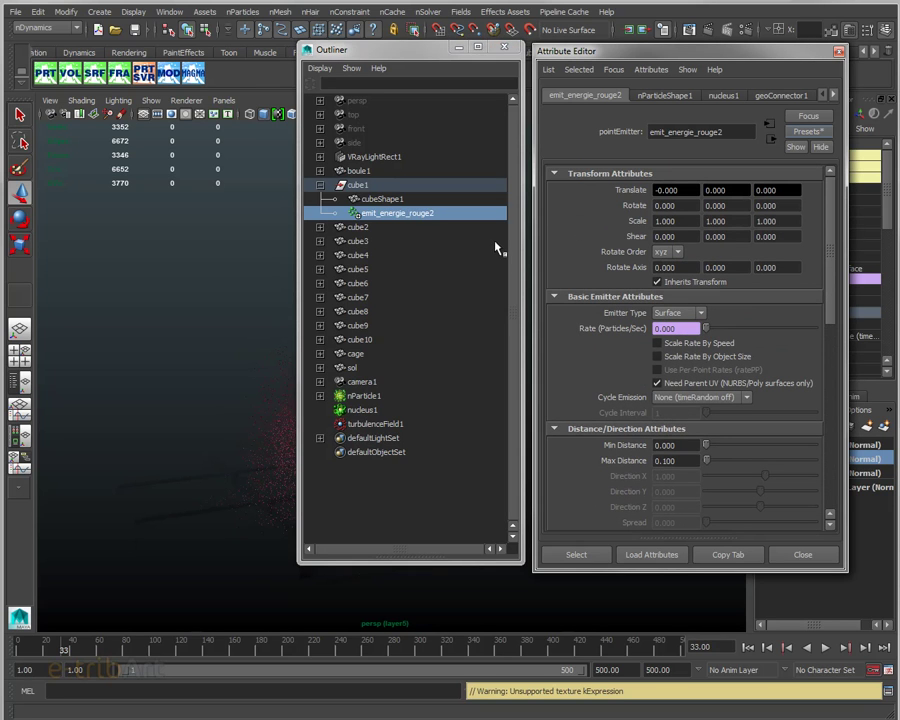
left_click_drag(564, 52, 569, 50)
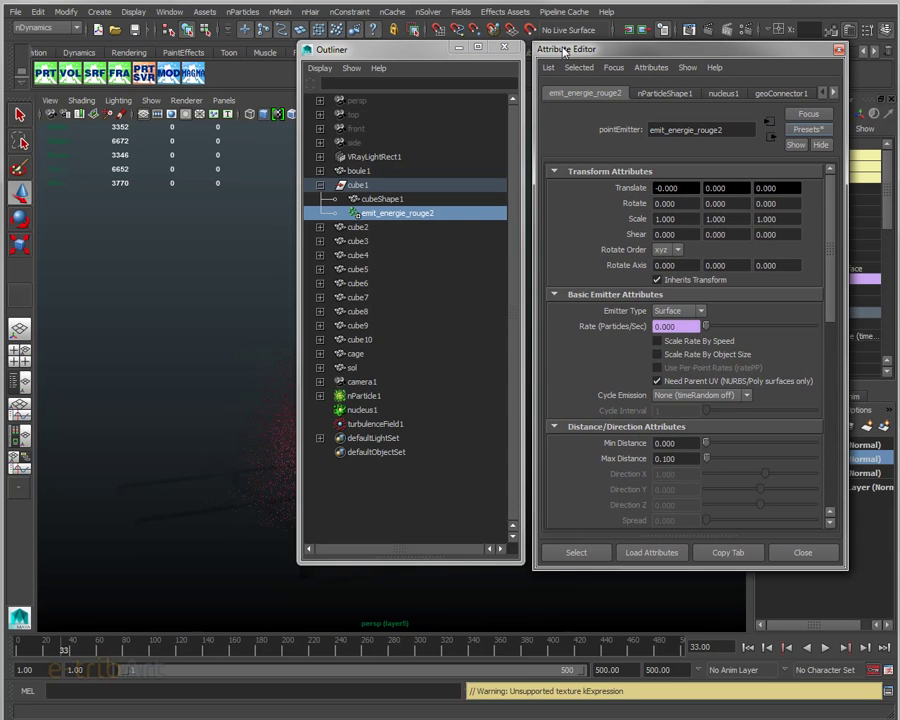
left_click_drag(545, 101, 547, 101)
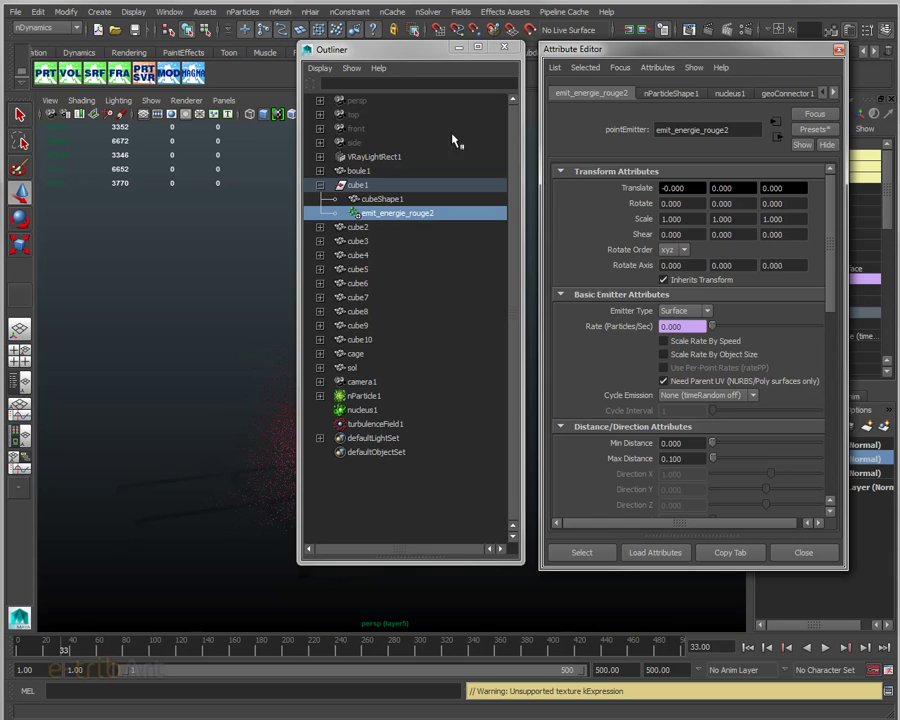
left_click_drag(394, 57, 569, 61)
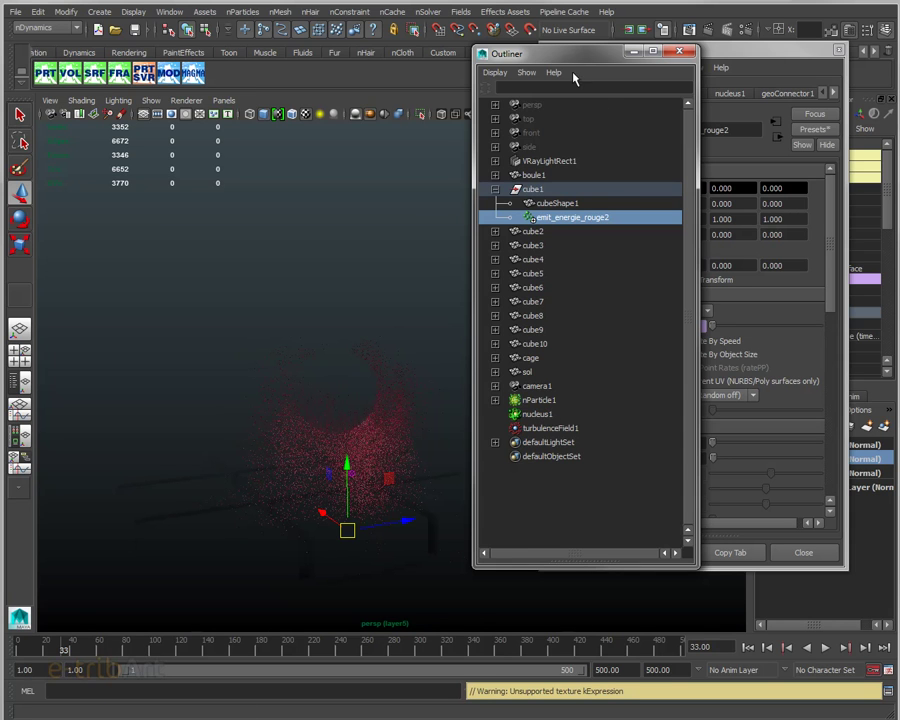
mouse_move(579, 55)
left_mouse_down()
mouse_move(745, 128)
mouse_move(731, 121)
left_mouse_up()
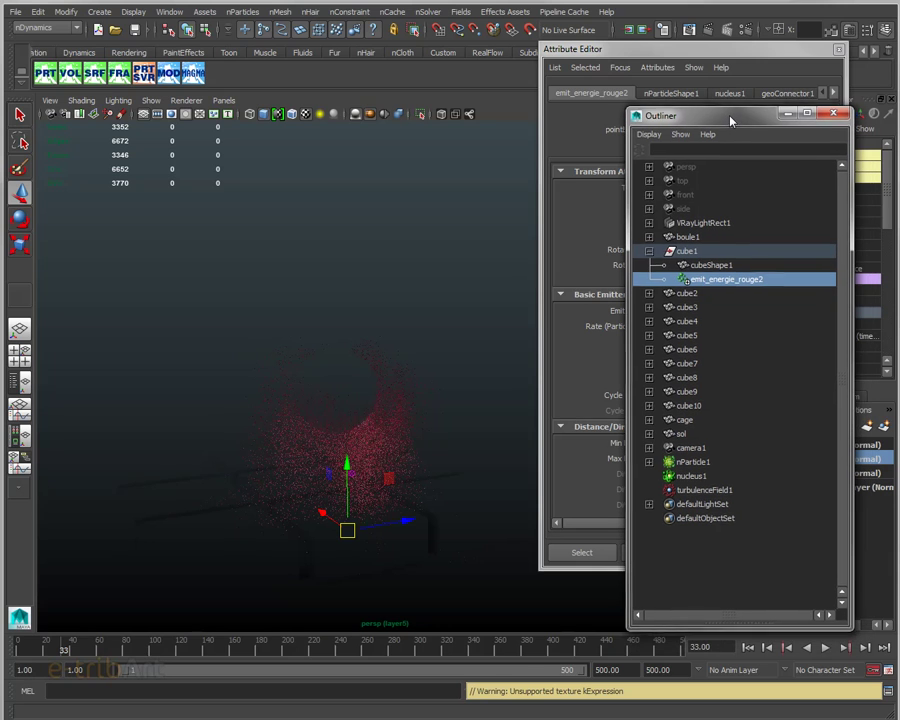